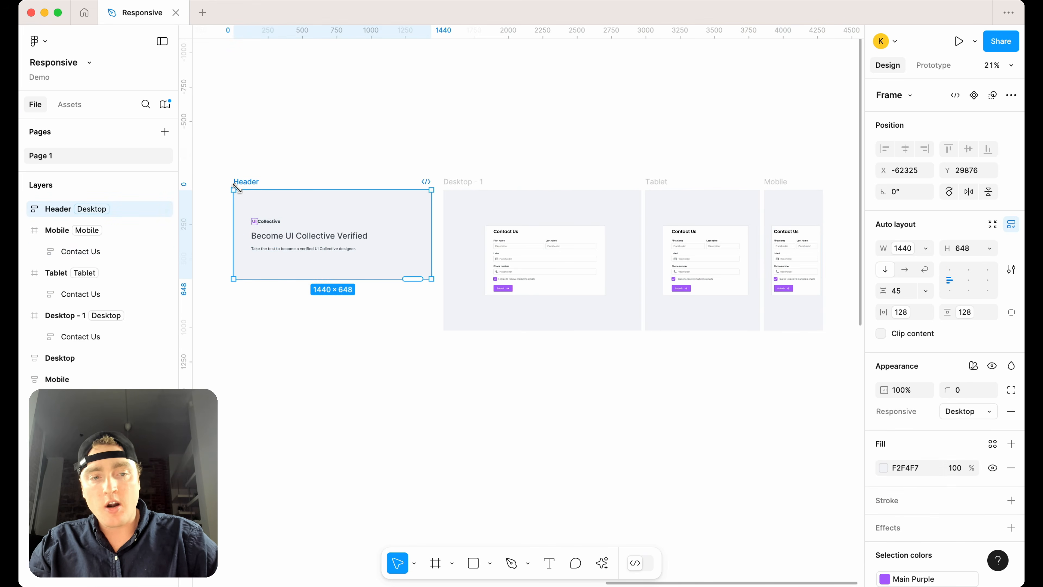
Switch the Header frame's Responsive mode to Tablet, followed by Mobile, and deselect the frame
click(951, 411)
click(943, 429)
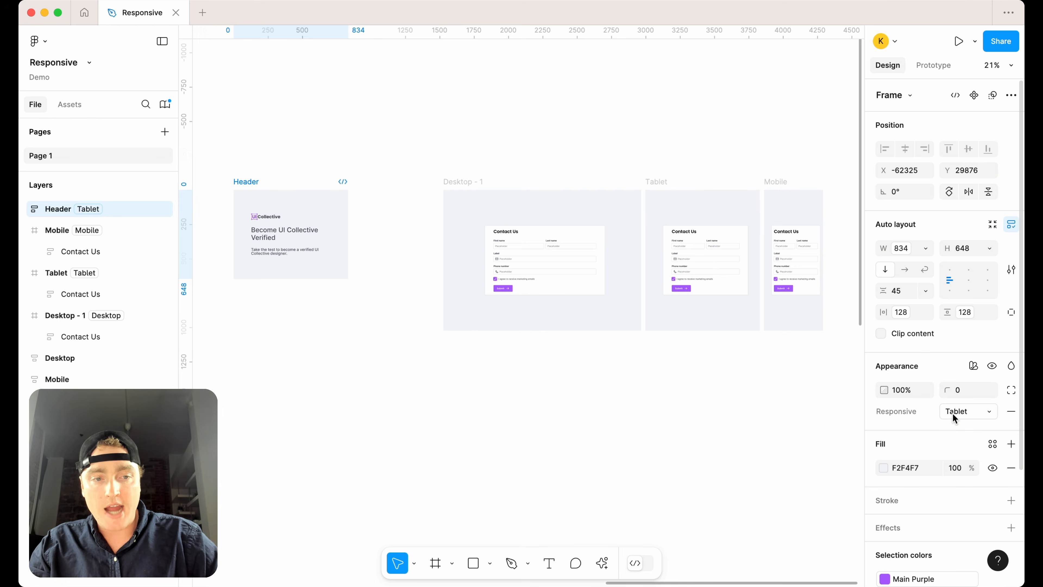
click(948, 414)
click(954, 426)
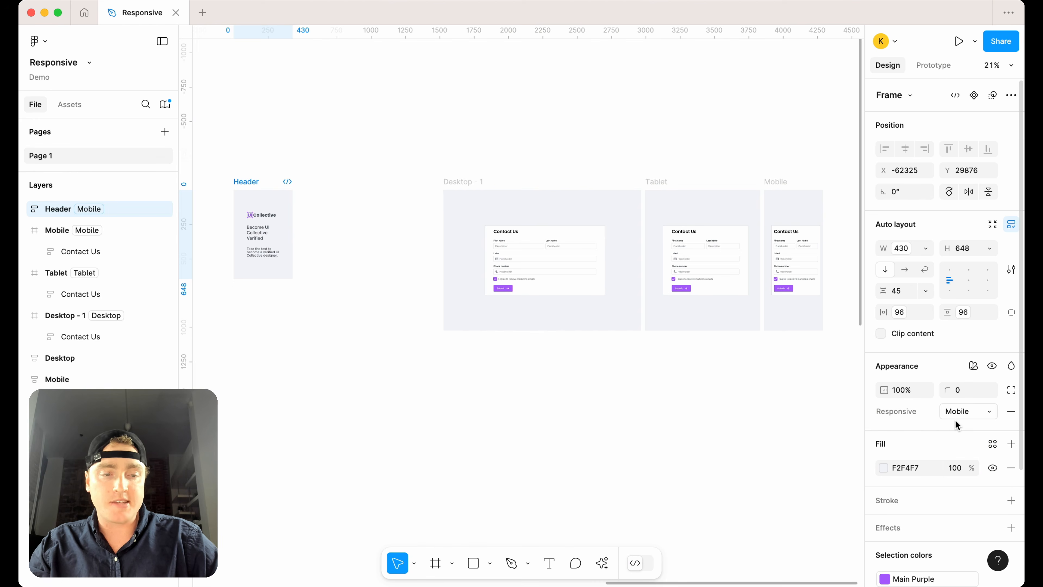
click(650, 414)
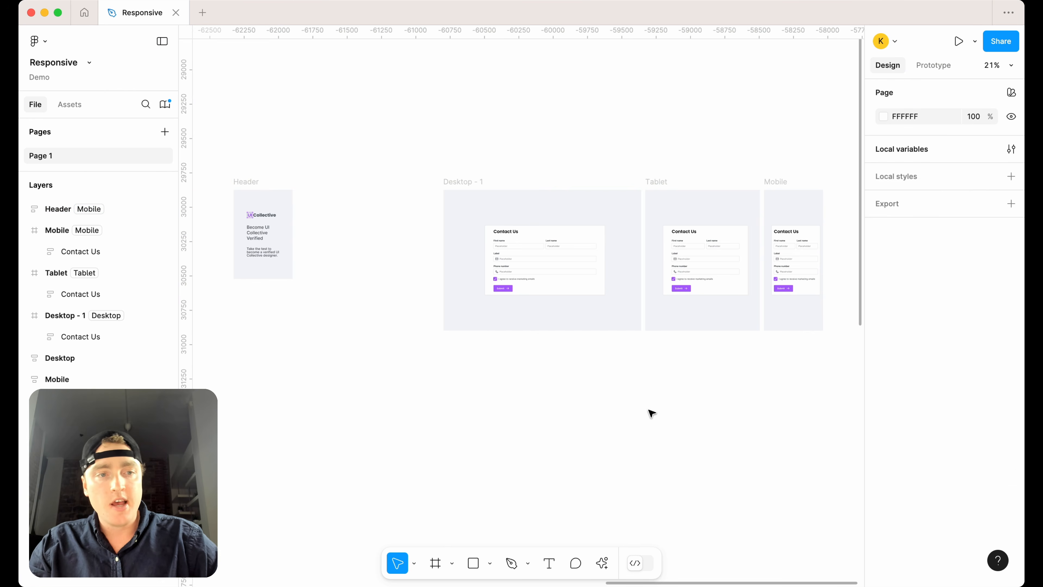
Open the local variables and view the jumper group under spacing
click(1011, 149)
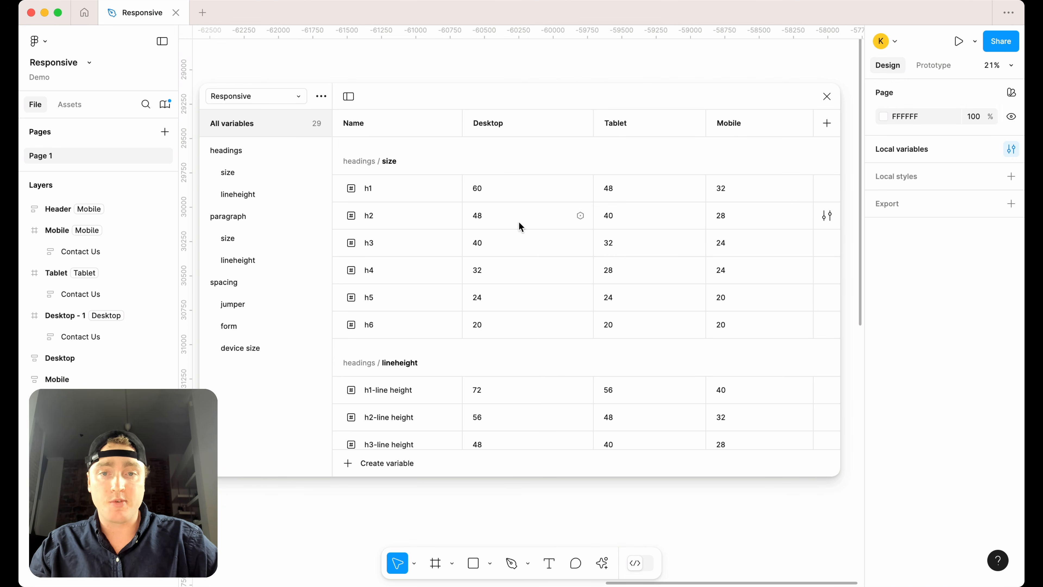
click(236, 307)
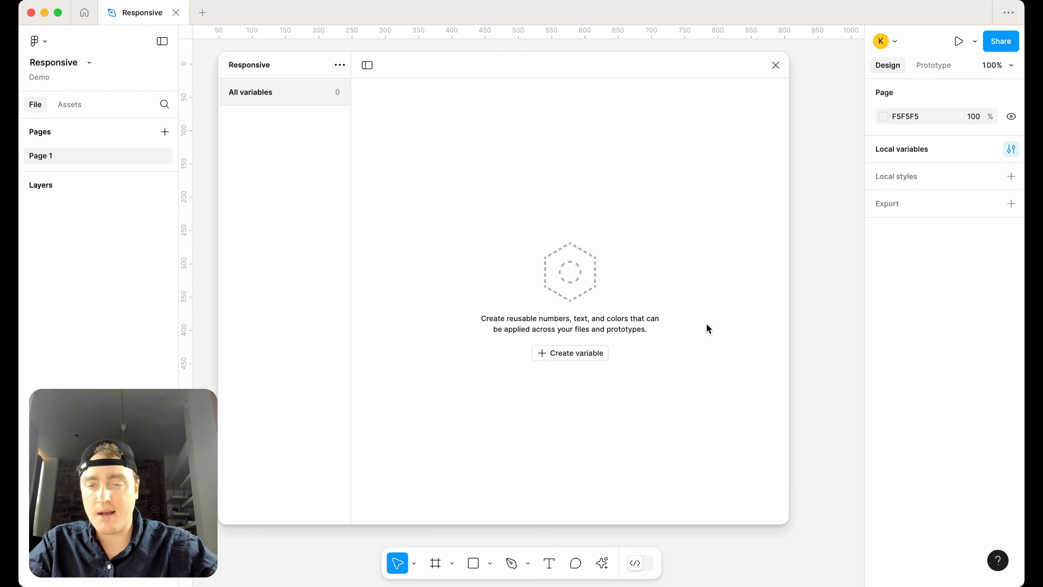
Create three number variables named h1, h2 and h3 in the empty Responsive collection
click(580, 357)
click(573, 395)
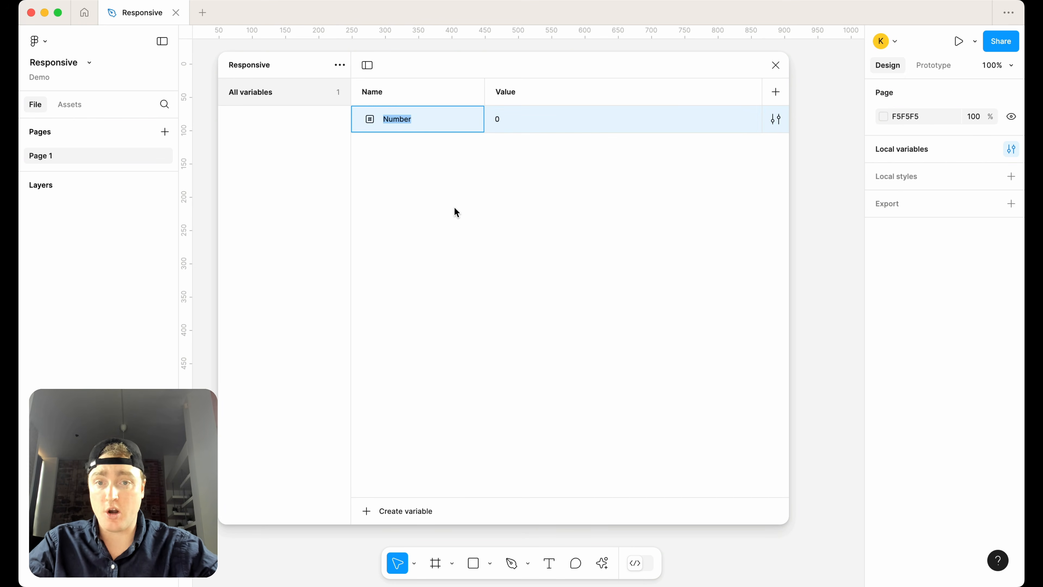
text(h1)
key(Return)
text(h2)
key(Return)
key(shift+Return)
text(h3)
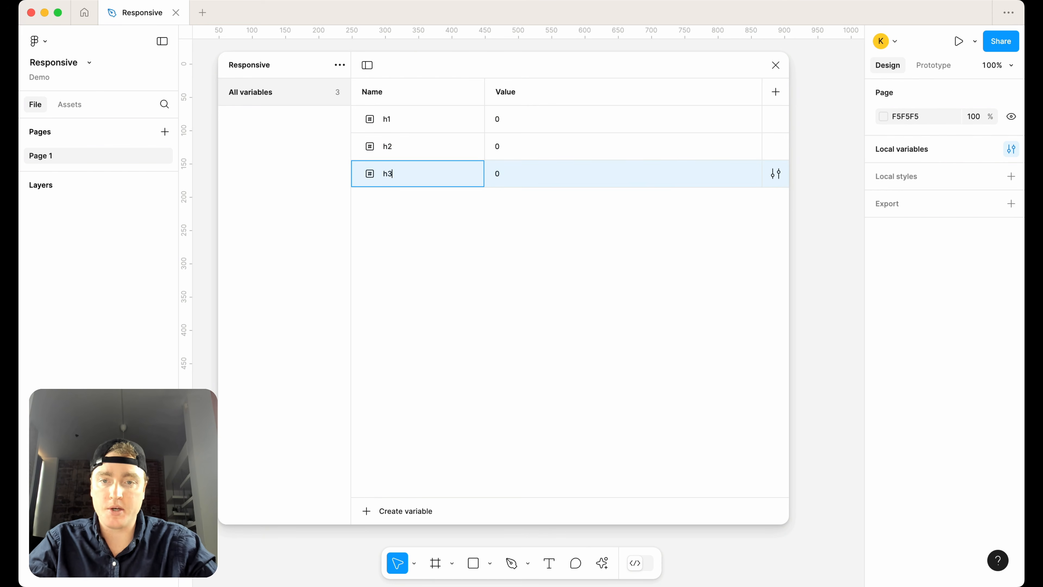
Add three more number variables below h3, named h4, h5 and h6
key(shift+Return)
text(h4)
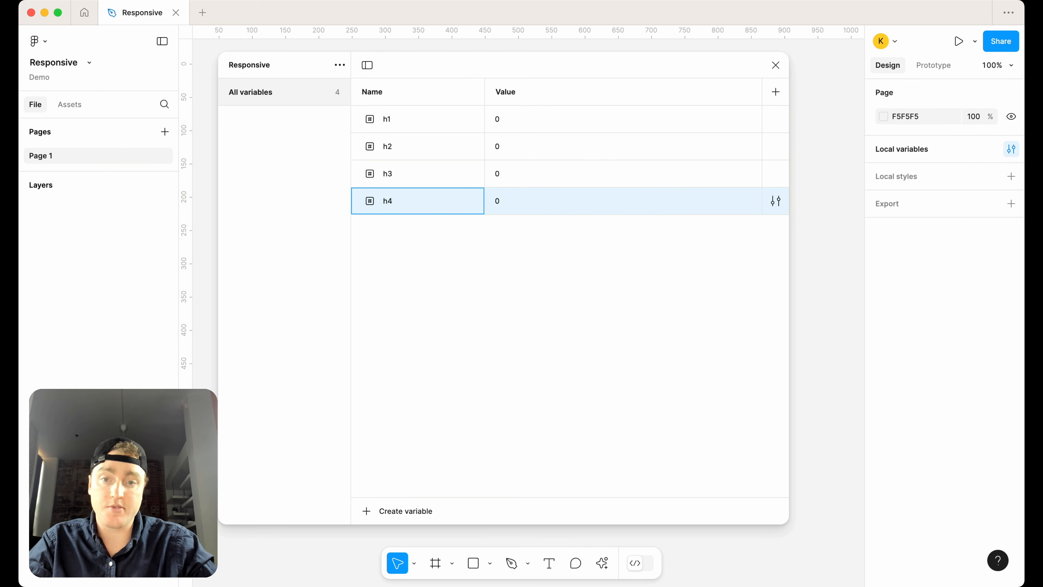
key(shift+Return)
text(h5)
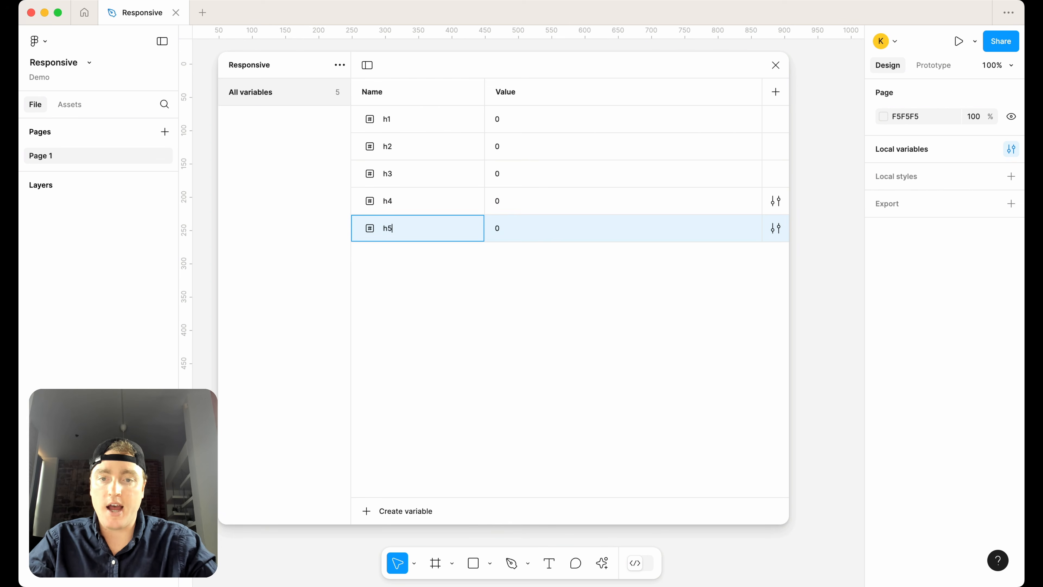
key(shift+Return)
text(h6)
key(Return)
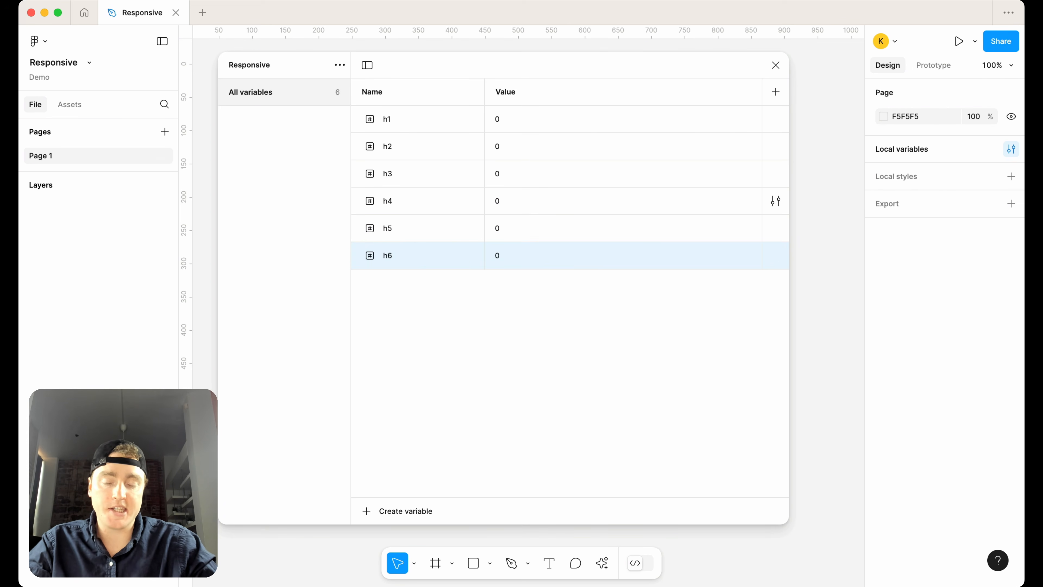
Add a number variable named "h1-line height" below h6 and copy its name for reuse
key(shift+Return)
text(h1-line h)
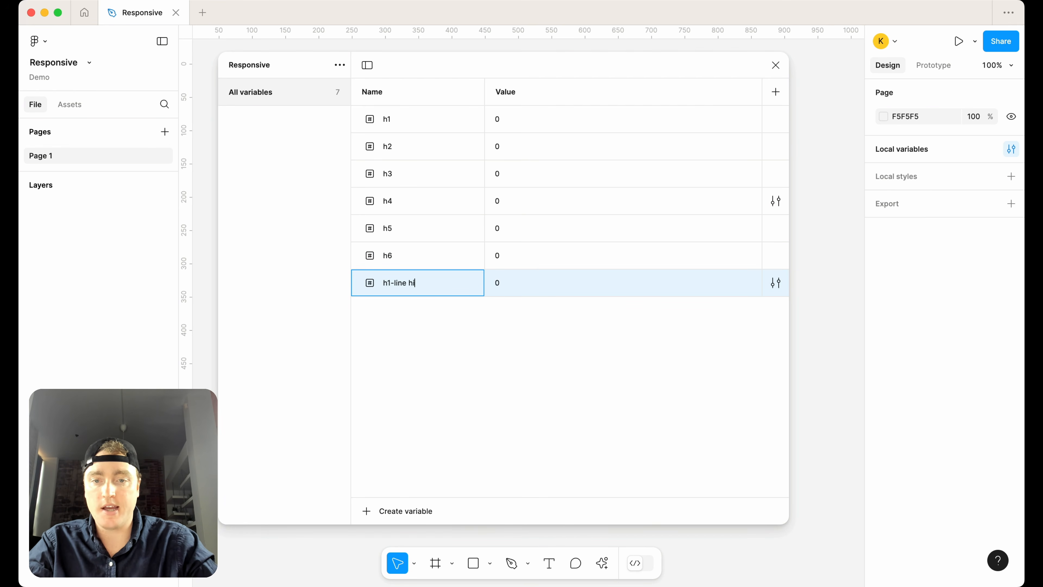
text(eight)
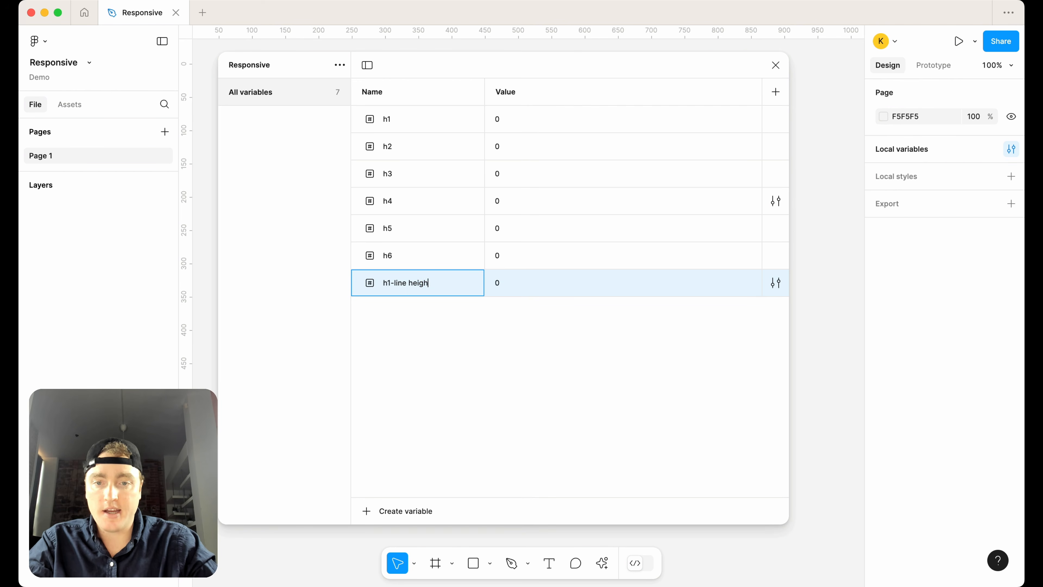
key(super+a)
key(super+c)
click(443, 292)
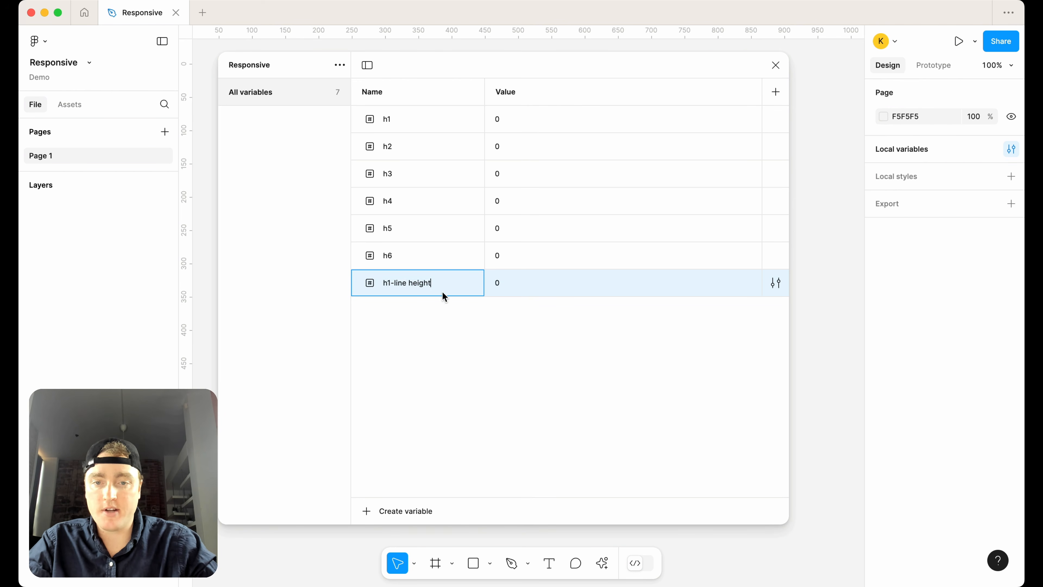
click(424, 324)
Duplicate the h1-line height variable and name the copy "h2-line height", reusing the copied name
click(425, 283)
key(shift+Return)
key(super+v)
click(392, 307)
key(BackSpace)
text(2)
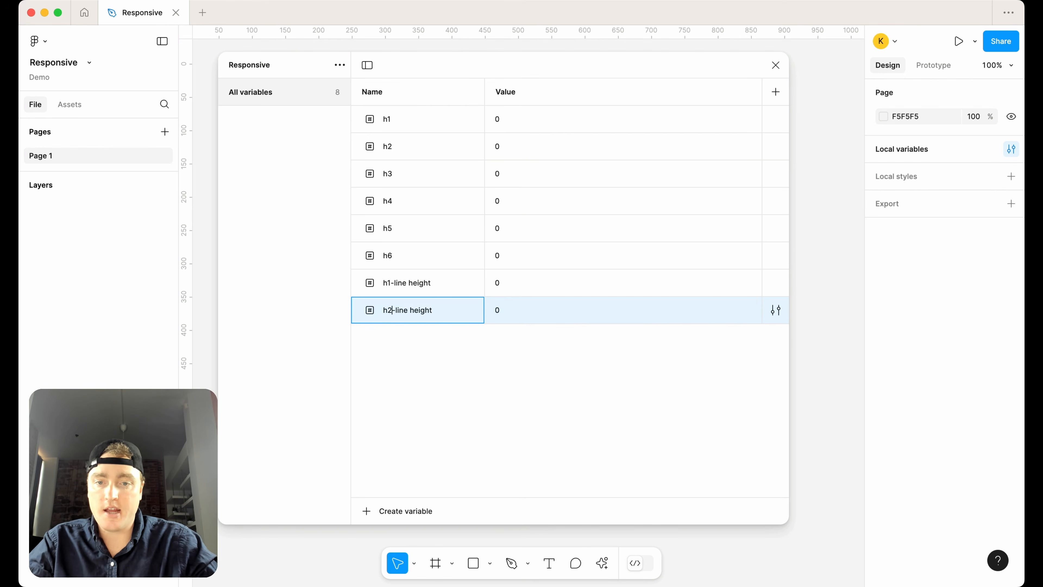
Add the variables "h3-line height" and "h4-line height" by reusing the copied name with a new heading number
key(shift+Return)
key(super+v)
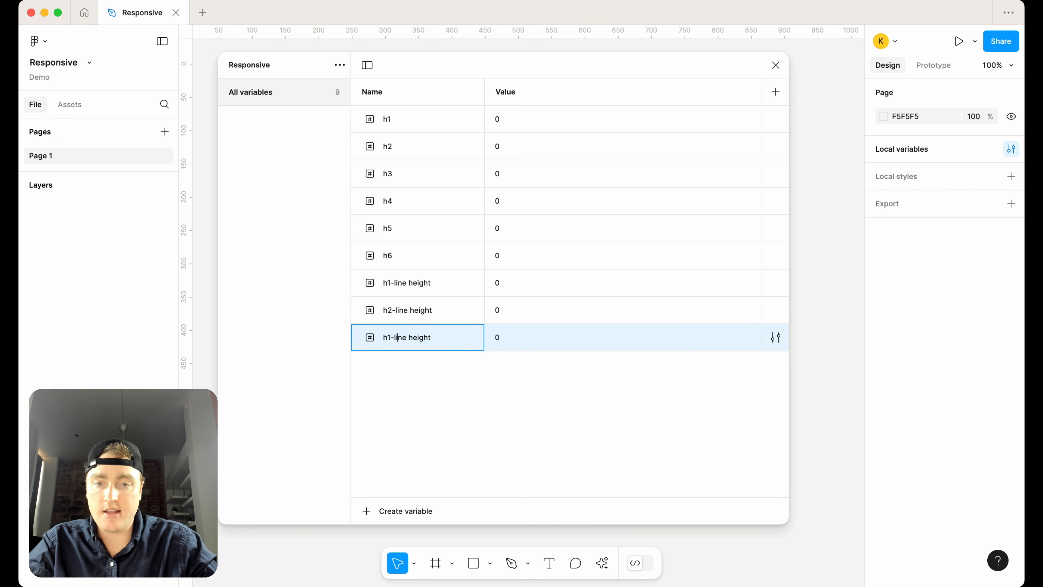
key(BackSpace)
text(3)
key(shift+Return)
key(super+v)
key(BackSpace)
text(4)
Add a variable named "h5-line height" below h4-line height, adapting the copied name
key(shift+Return)
key(super+v)
key(Left)
key(Left)
key(Left)
key(Left)
key(Left)
key(Left)
key(Left)
key(BackSpace)
text(5)
Add a variable named "h6-line height" below h5-line height, adapting the copied name
key(shift+Return)
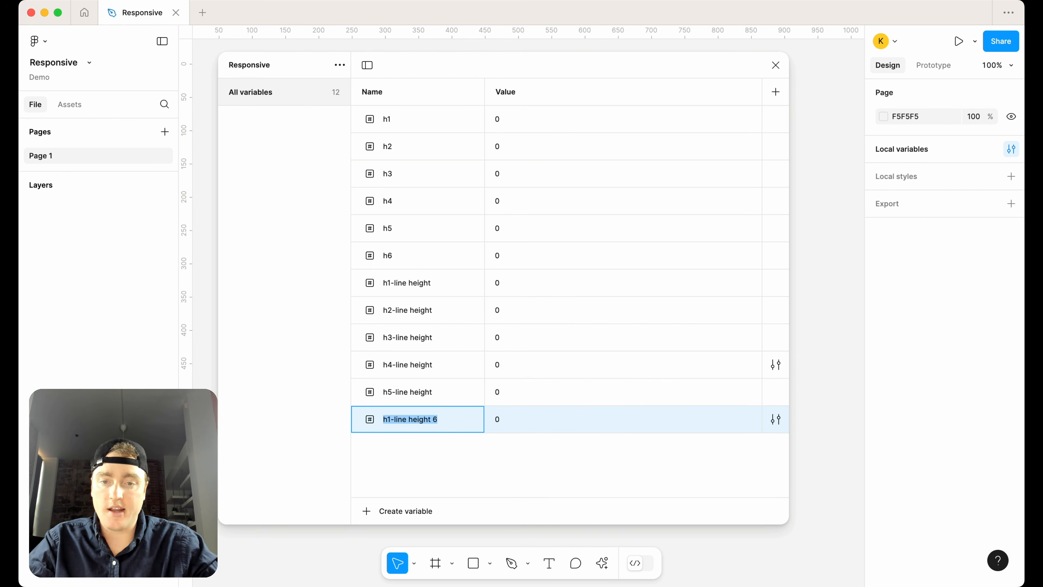
key(super+v)
key(BackSpace)
text(6)
click(437, 450)
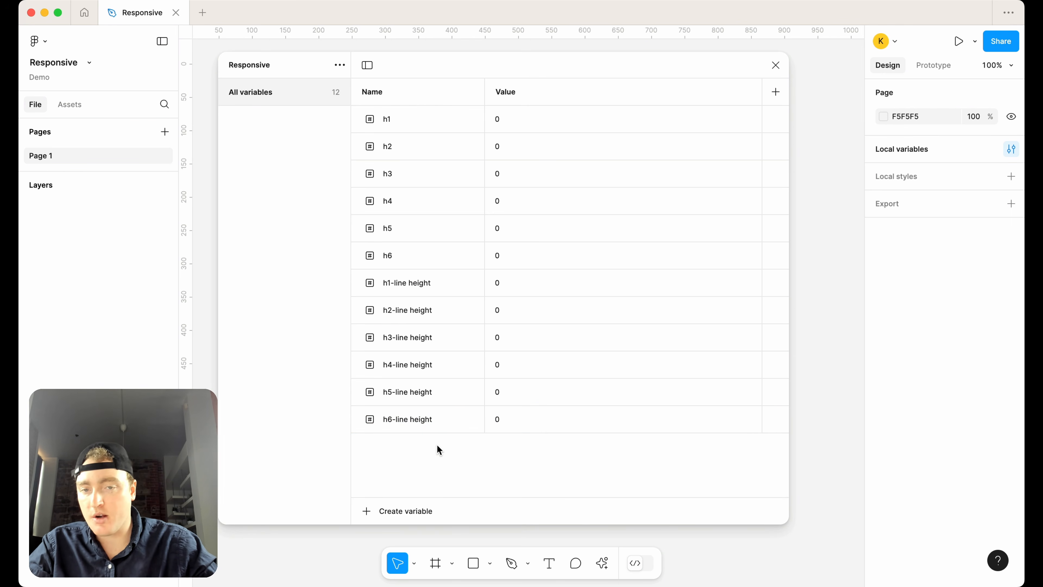
Duplicate the h6-line height variable and name the copy "paragraph-lg"
click(435, 425)
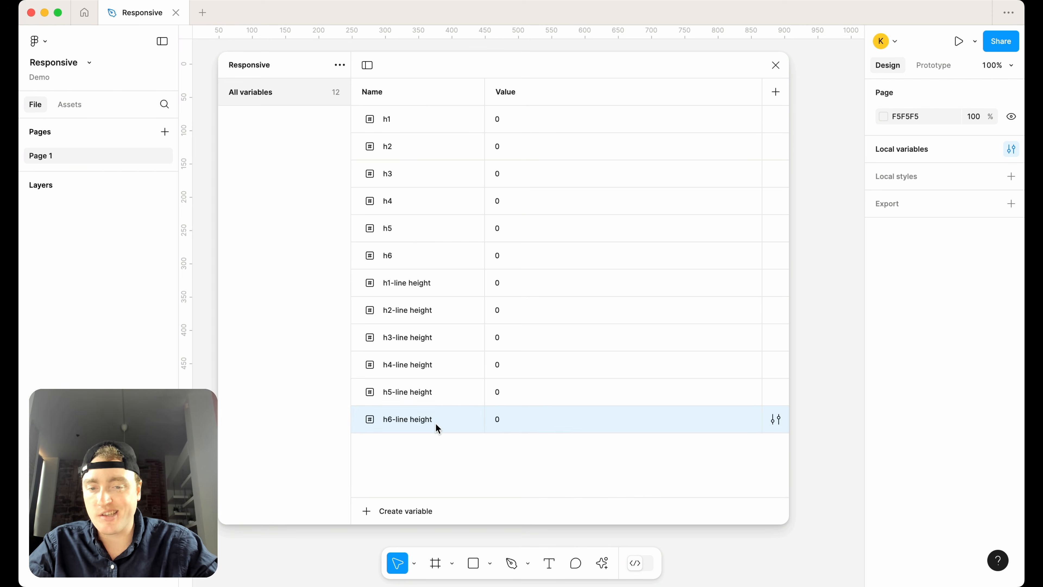
key(super+d)
text(par)
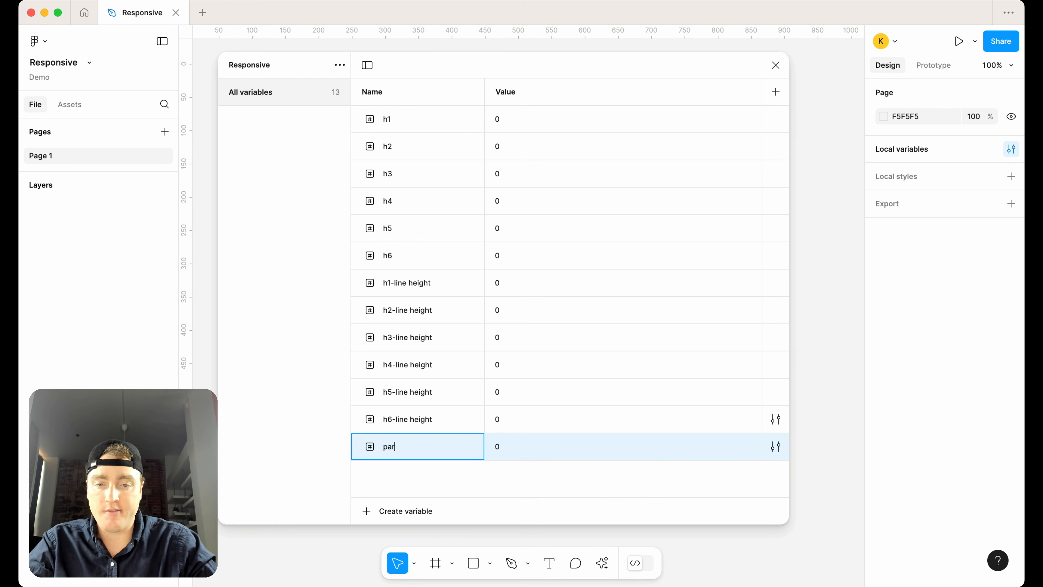
text(agraph-lg)
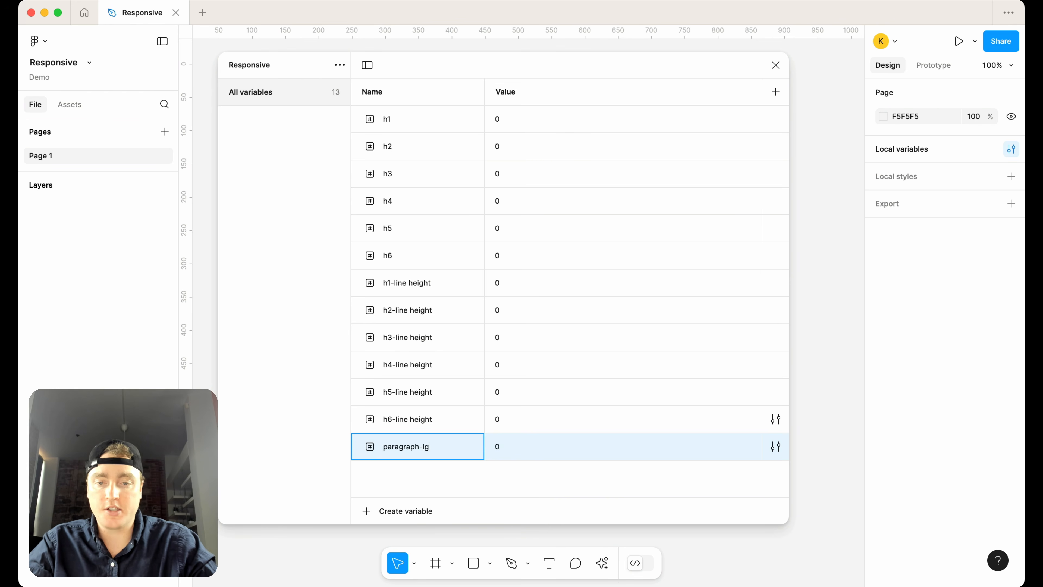
key(Return)
Add two more variables below paragraph-lg, named "paragraph" and "paragraph-sm"
key(super+d)
text(paragraph)
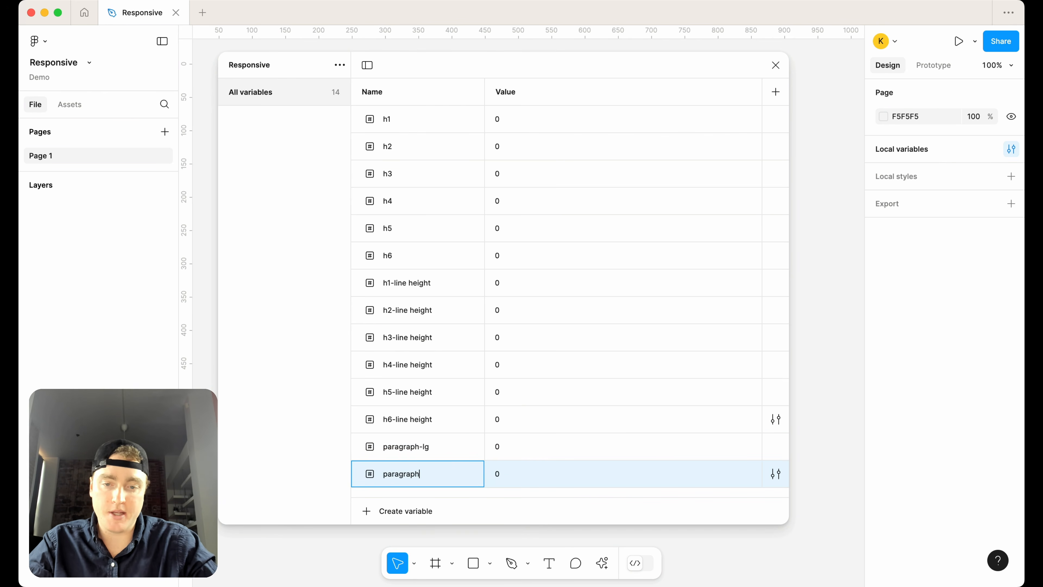
key(Return)
key(super+d)
text(paragraph-sm)
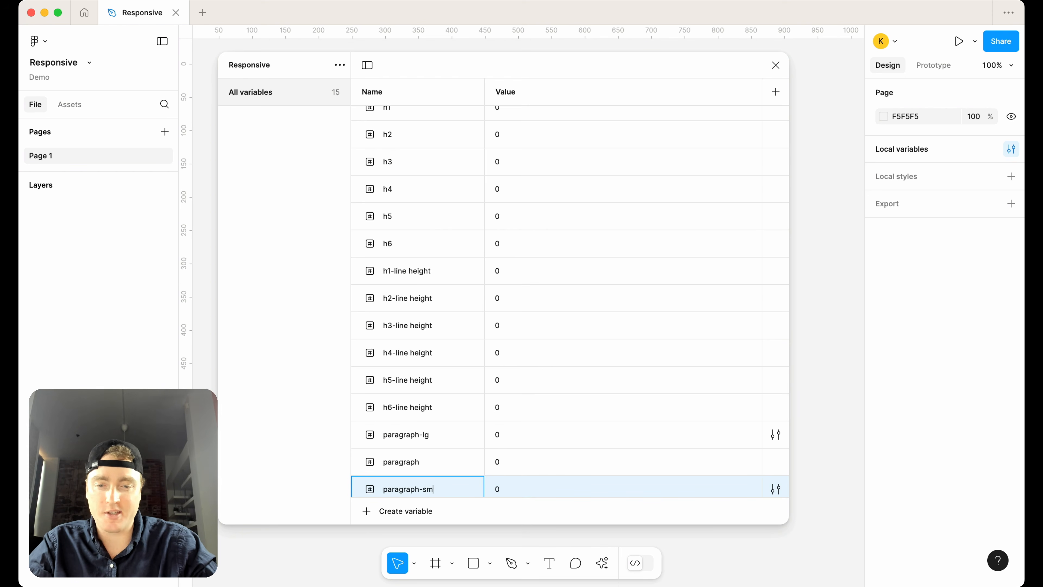
key(Return)
scroll(435, 410, down, 1)
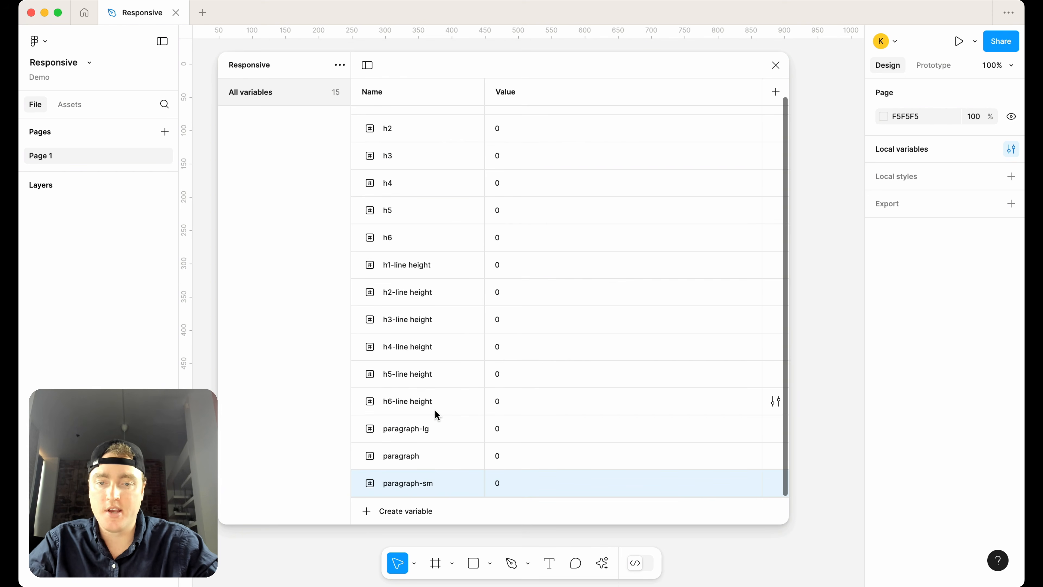
Duplicate the paragraph-lg variable and move the copy to the end of the list, below paragraph-sm
click(421, 424)
click(440, 453)
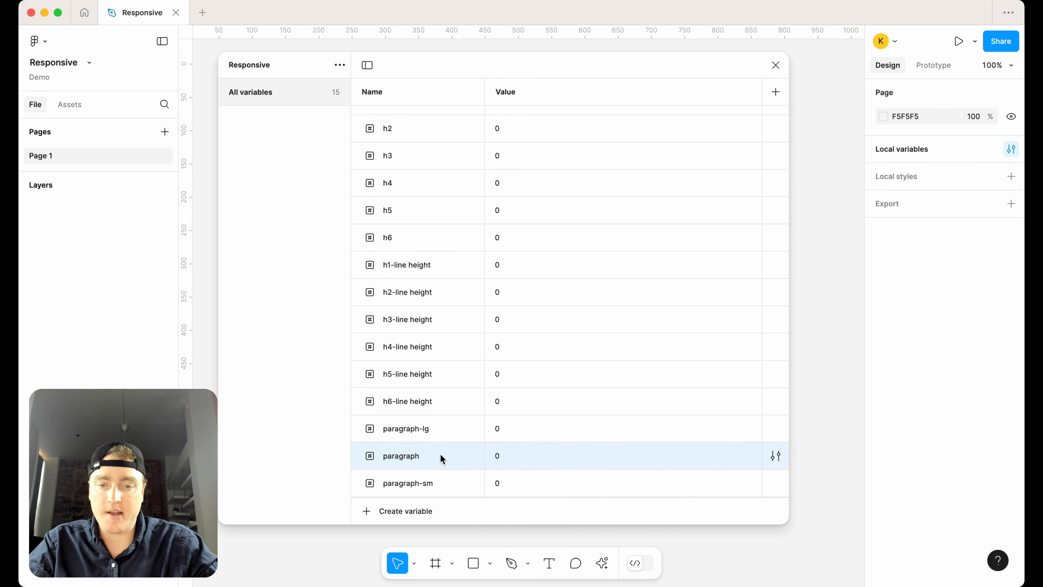
click(441, 434)
key(super+d)
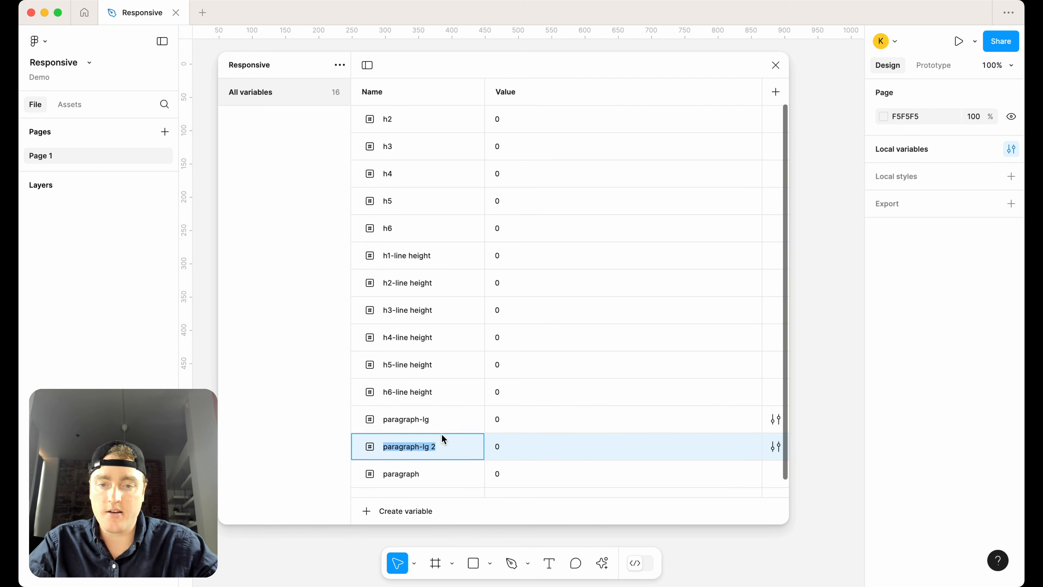
click(445, 445)
drag(439, 428, 439, 471)
Rename the last variable in the list as "paragraph-lg-lineheight"
double_click(410, 488)
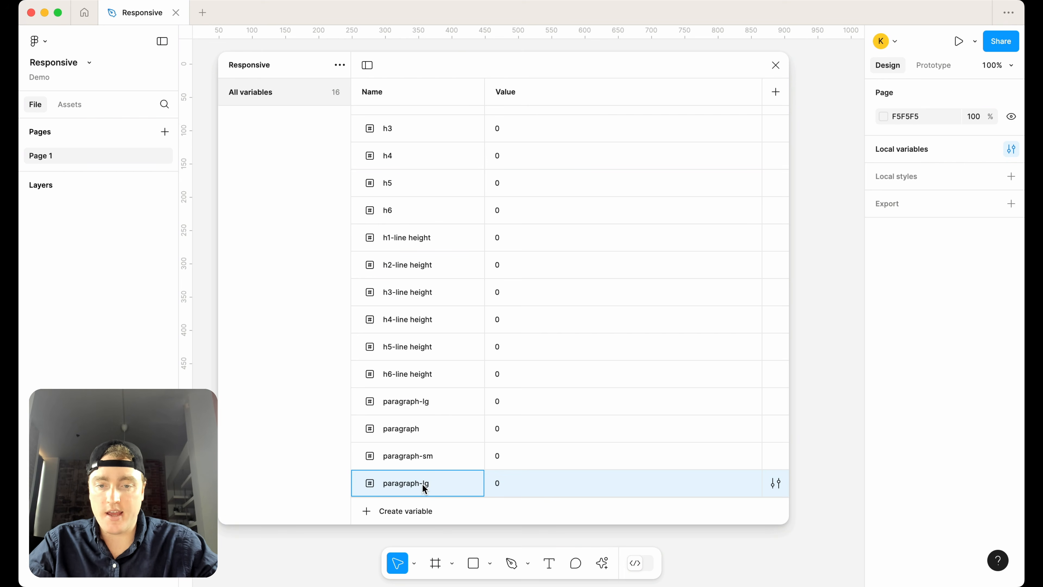
key(BackSpace)
key(BackSpace)
text(-line height)
Duplicate the paragraph-lg-lineheight variable and name the copy "paragraph-lineheight"
key(Return)
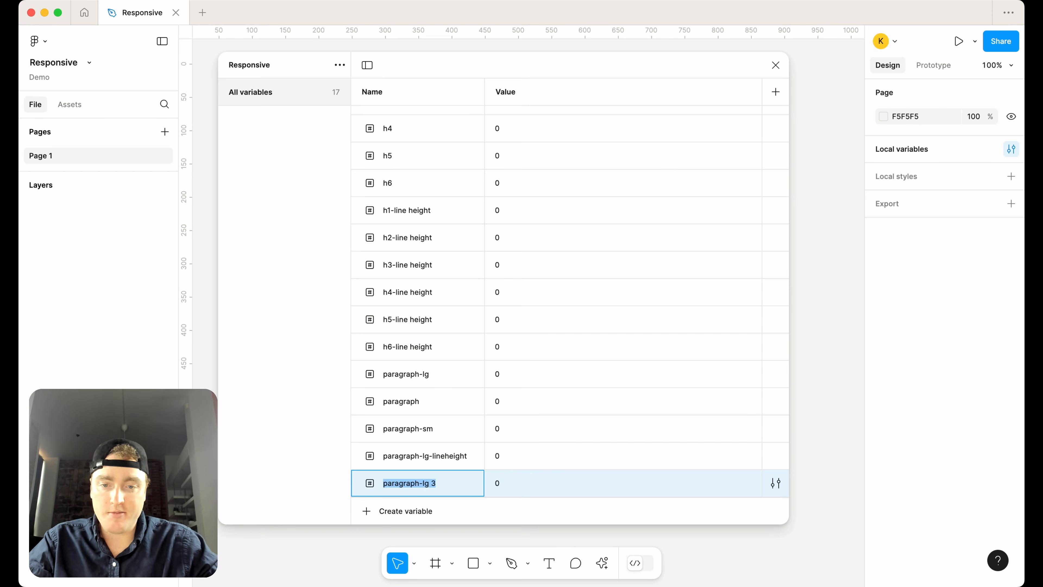
key(Right)
key(BackSpace)
key(BackSpace)
key(BackSpace)
text(xlineheight)
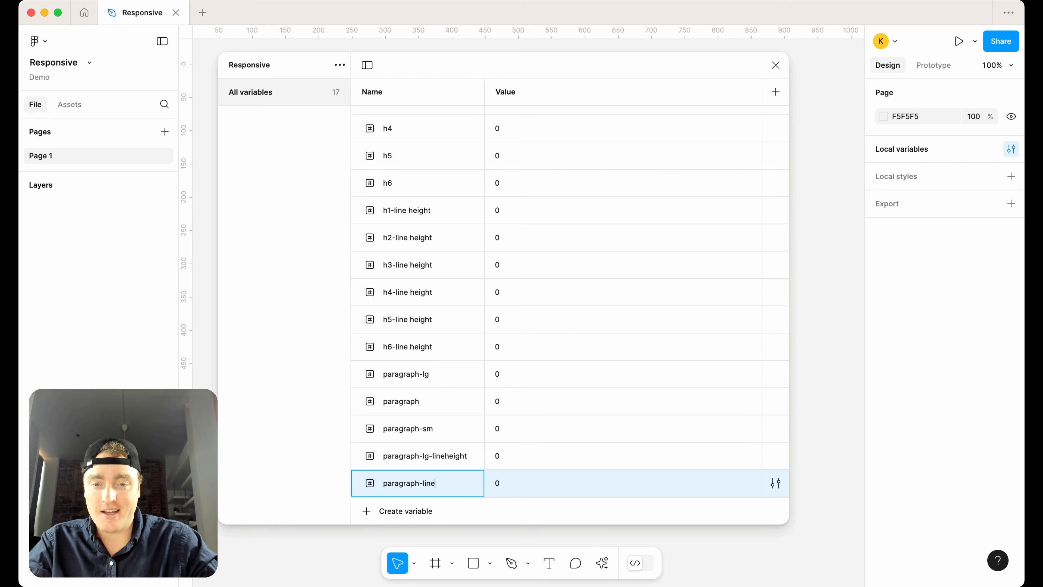
Add a variable named "paragraph-sm-lineheight" below paragraph-lineheight
key(Return)
key(Right)
key(BackSpace)
key(BackSpace)
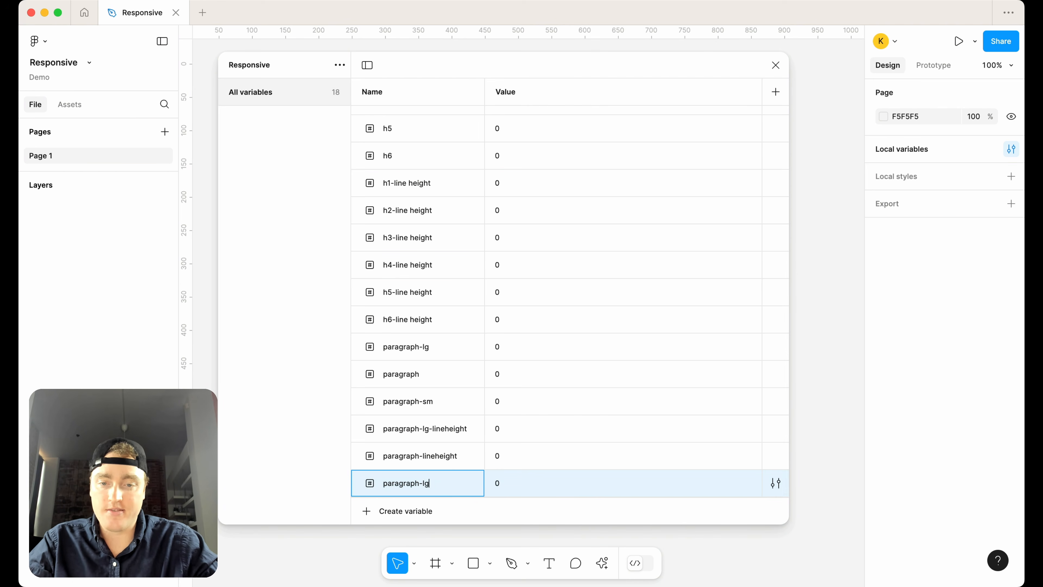
key(BackSpace)
key(BackSpace)
text(sm-line)
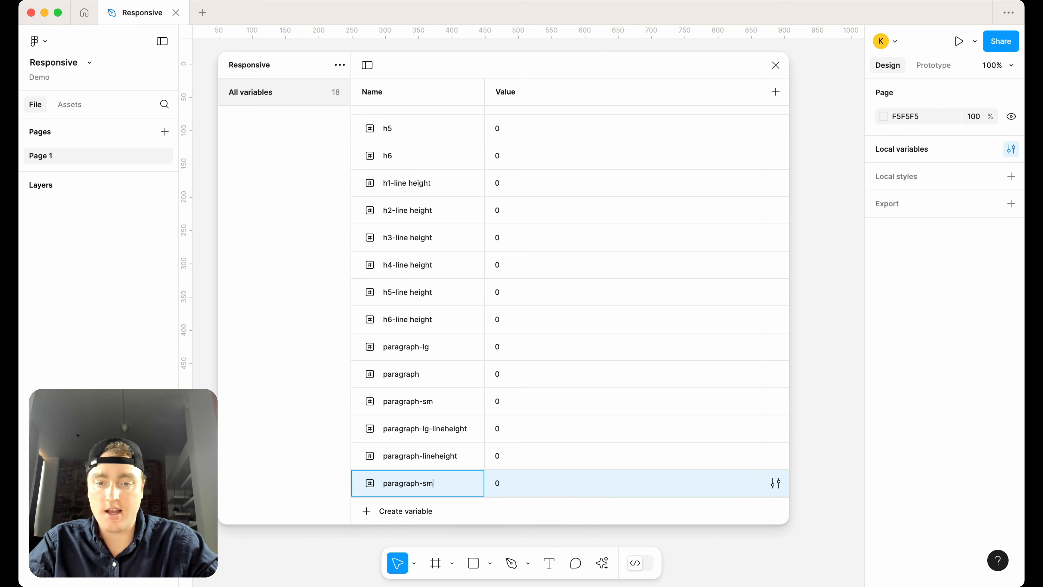
text(height)
key(Return)
scroll(446, 327, up, 3)
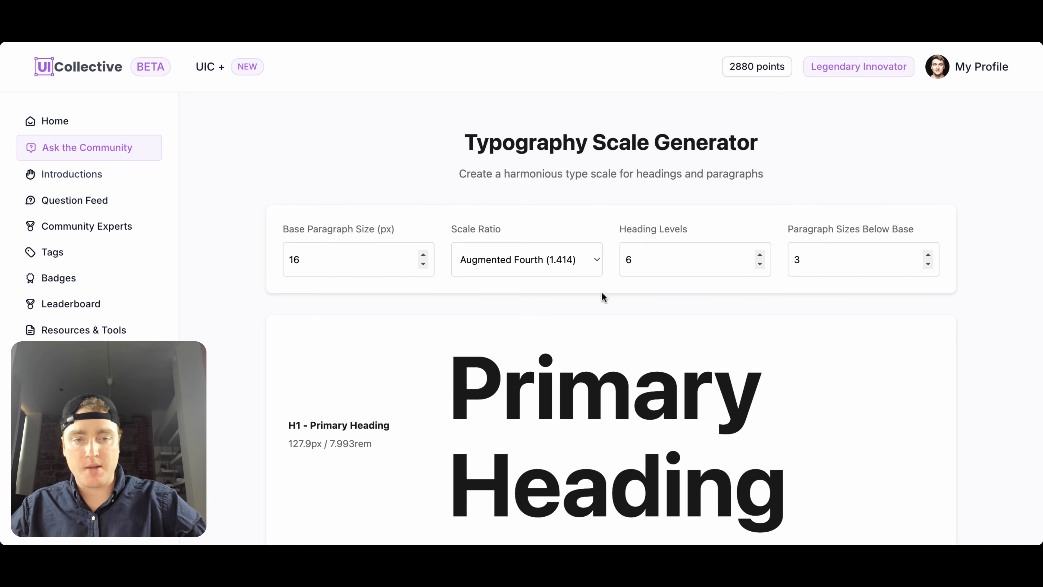
In UI Collective's Typography Scale Generator, examine the heading sizes for the Augmented Fourth (1.414) and Major Third (1.25) ratios
scroll(840, 376, down, 3)
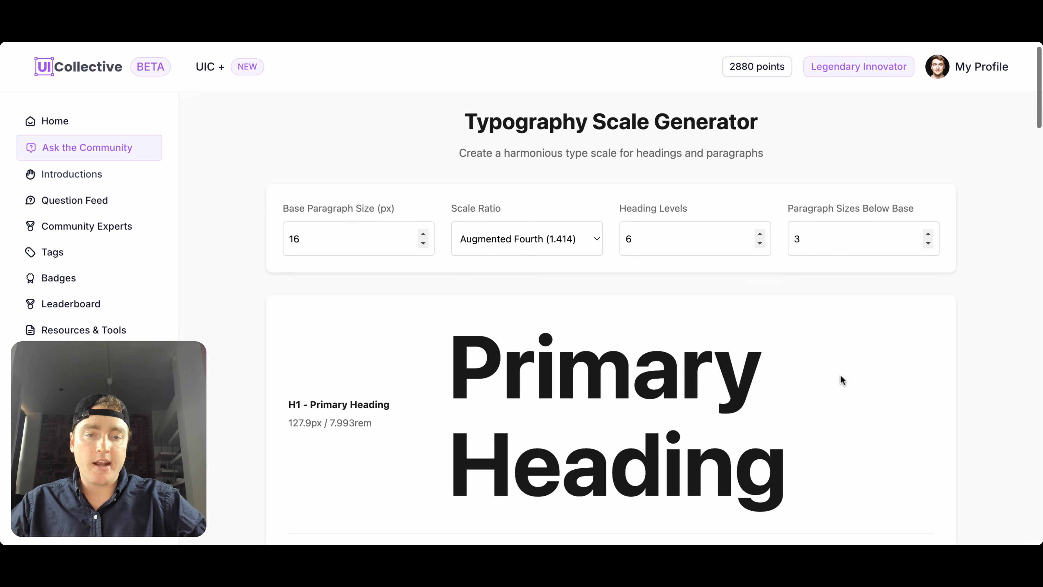
scroll(840, 379, down, 2)
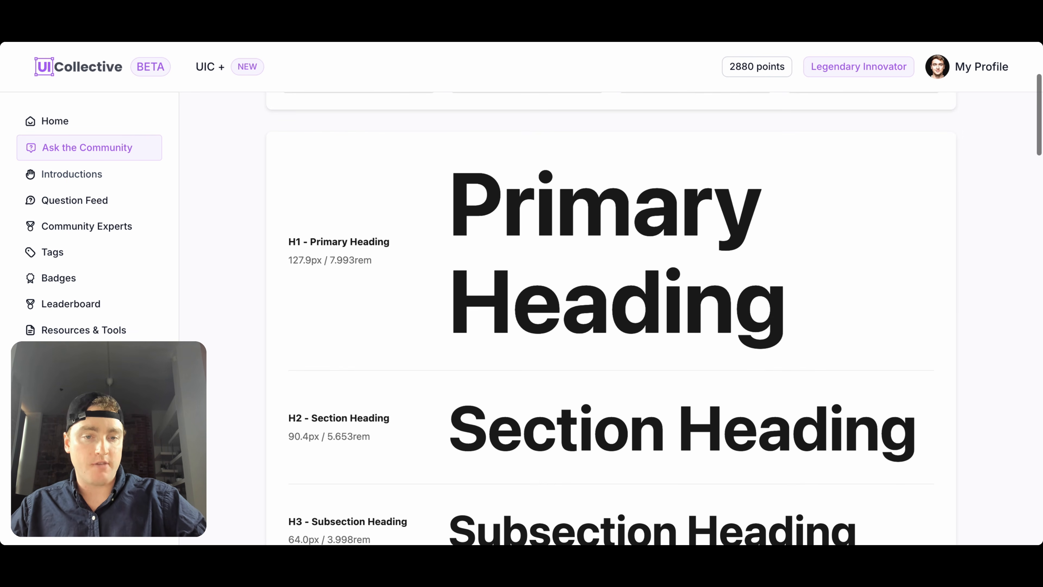
scroll(792, 392, up, 4)
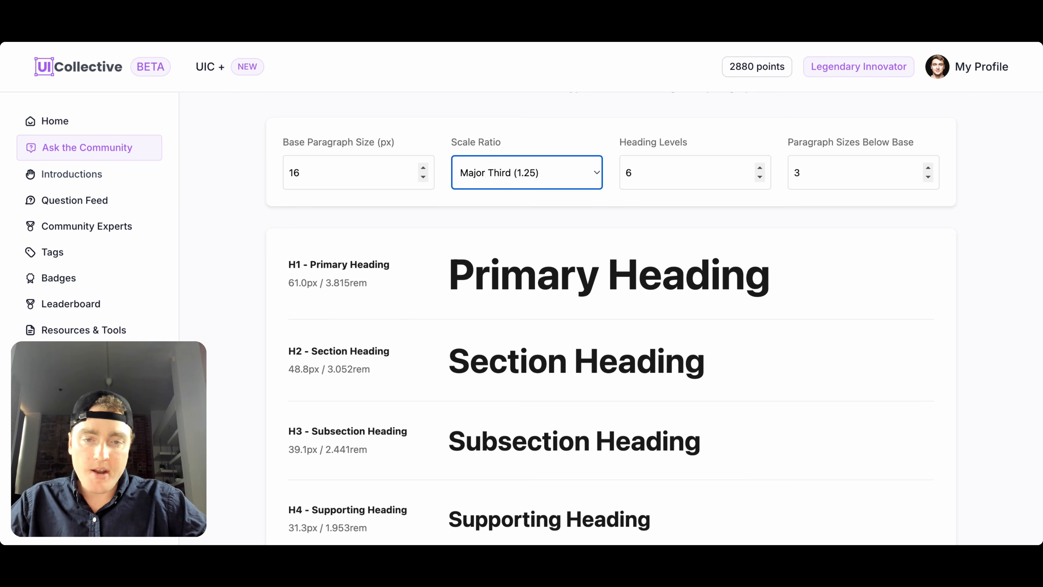
scroll(409, 380, down, 2)
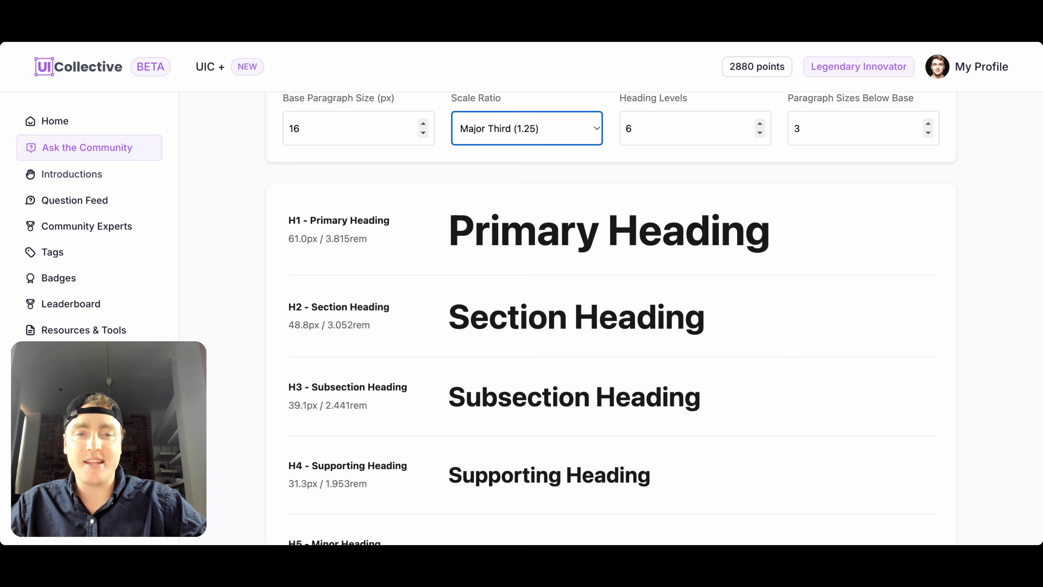
Review the heading sizes that the Major Third (1.25) scale ratio generates from the 16 px base paragraph size
scroll(414, 329, down, 1)
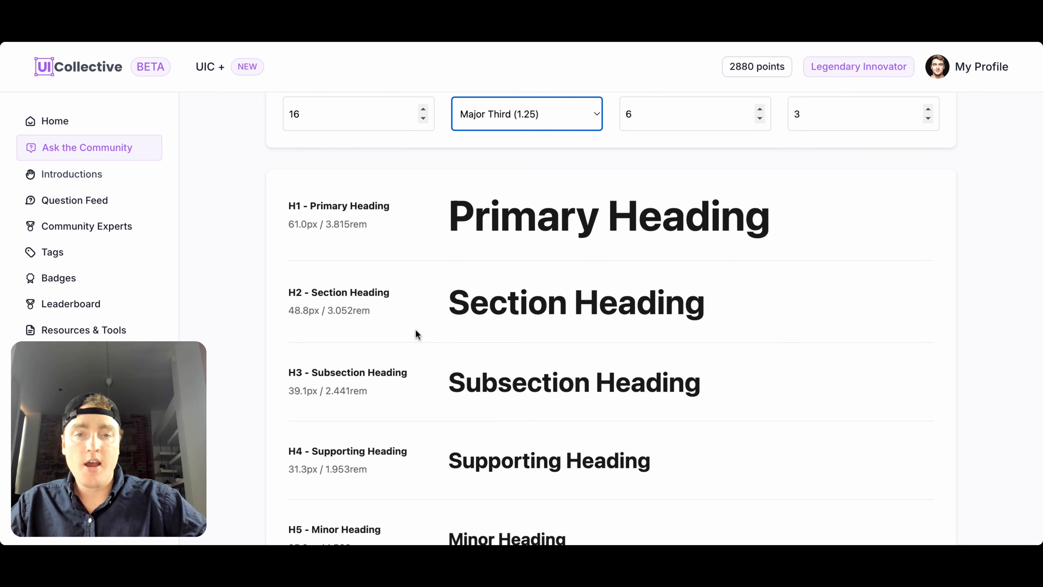
scroll(414, 329, up, 3)
scroll(445, 406, up, 2)
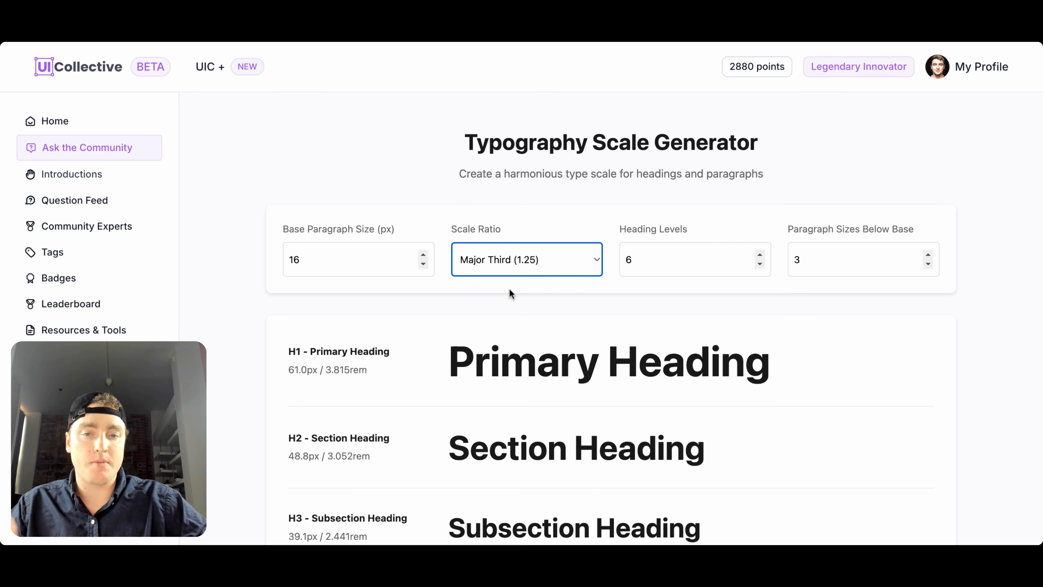
scroll(509, 289, down, 4)
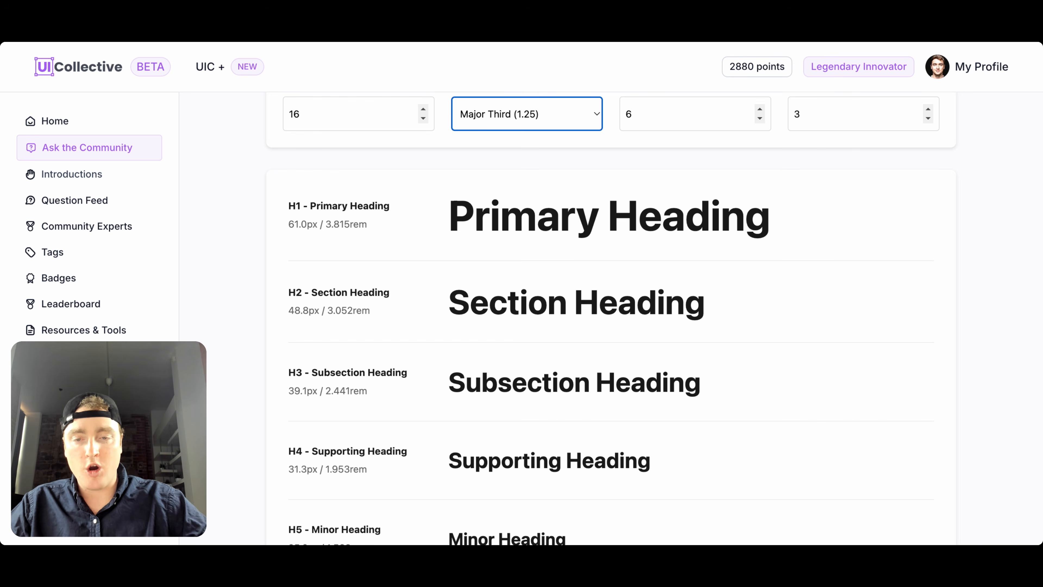
scroll(298, 298, down, 2)
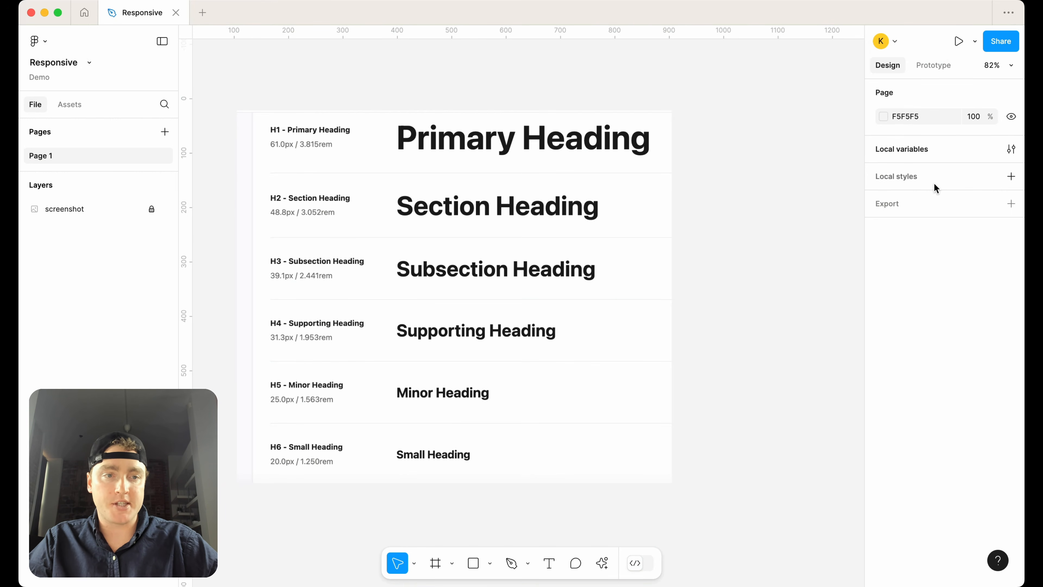
In Figma, open the local variables of the Responsive collection and set the paragraph variable to 16
click(1011, 149)
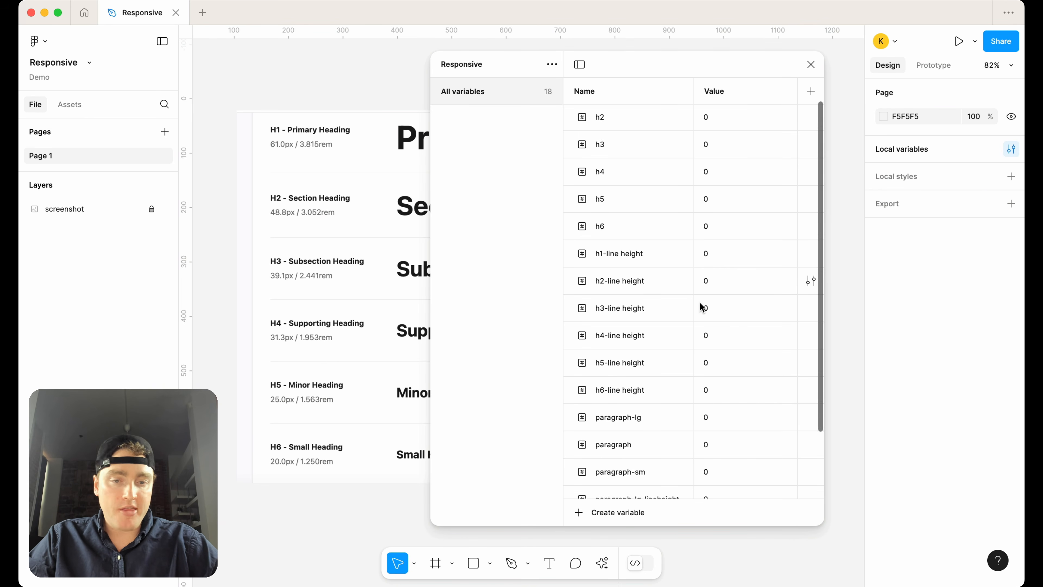
scroll(700, 302, down, 5)
click(718, 374)
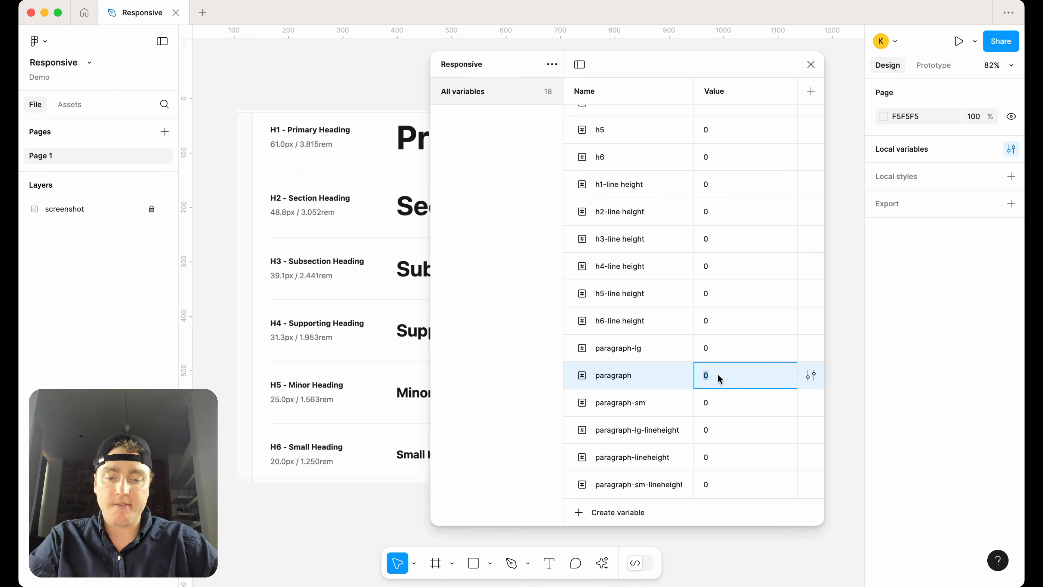
text(16)
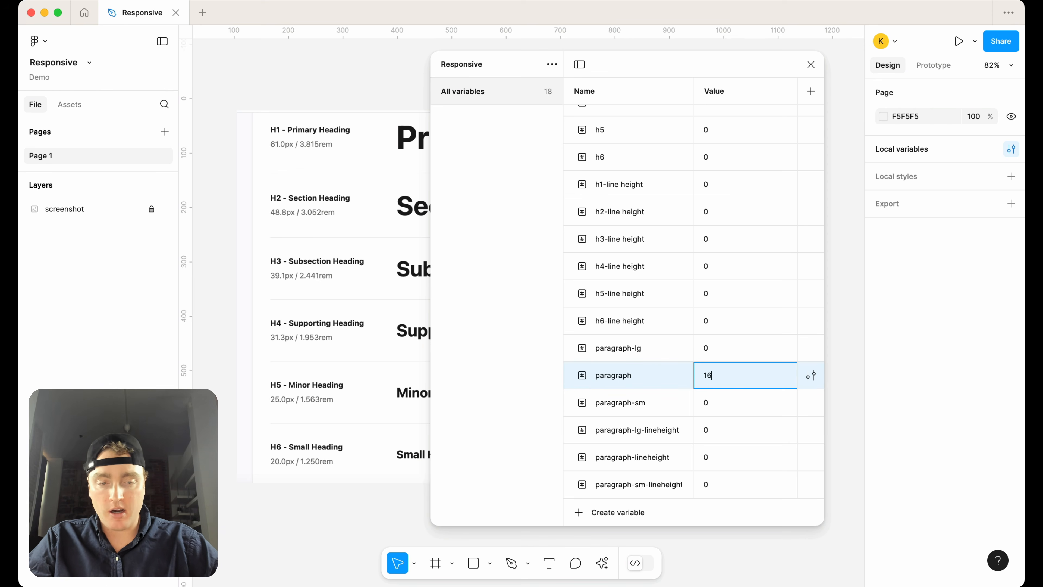
key(Return)
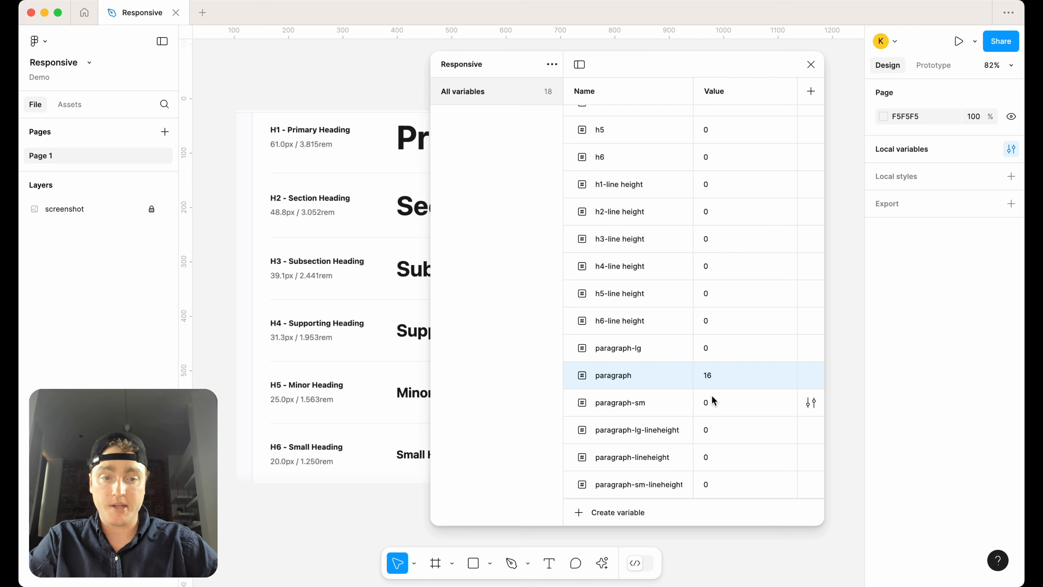
Set the paragraph-sm variable to 14 and the paragraph-lg variable to 20
double_click(714, 405)
text(1)
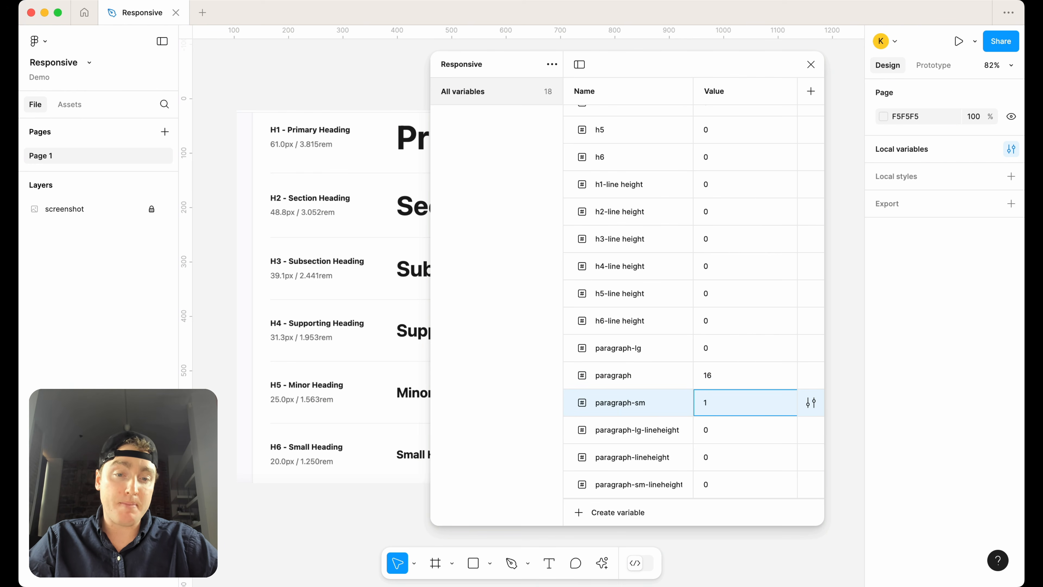
text(4)
key(Return)
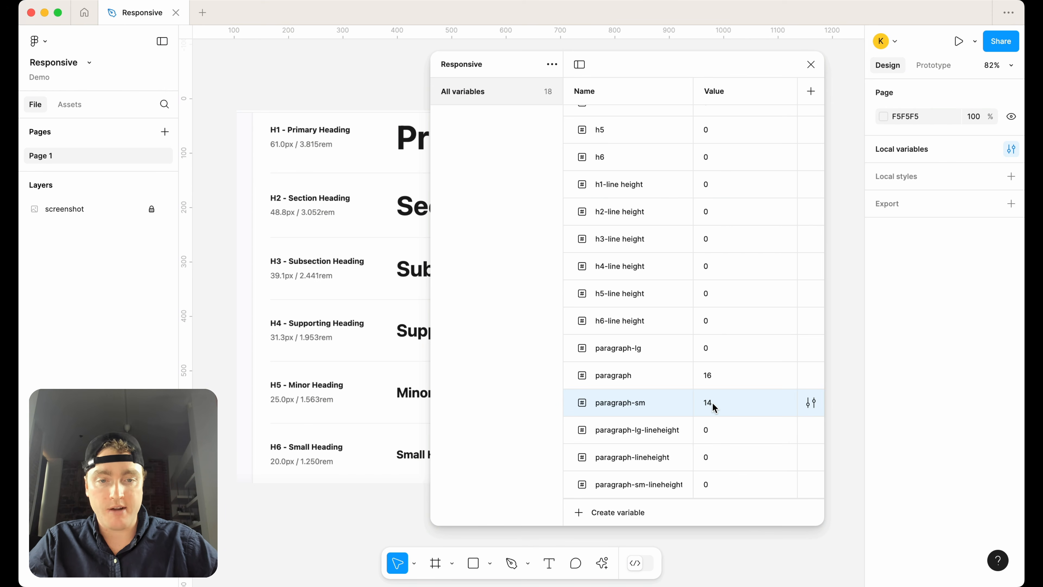
click(708, 347)
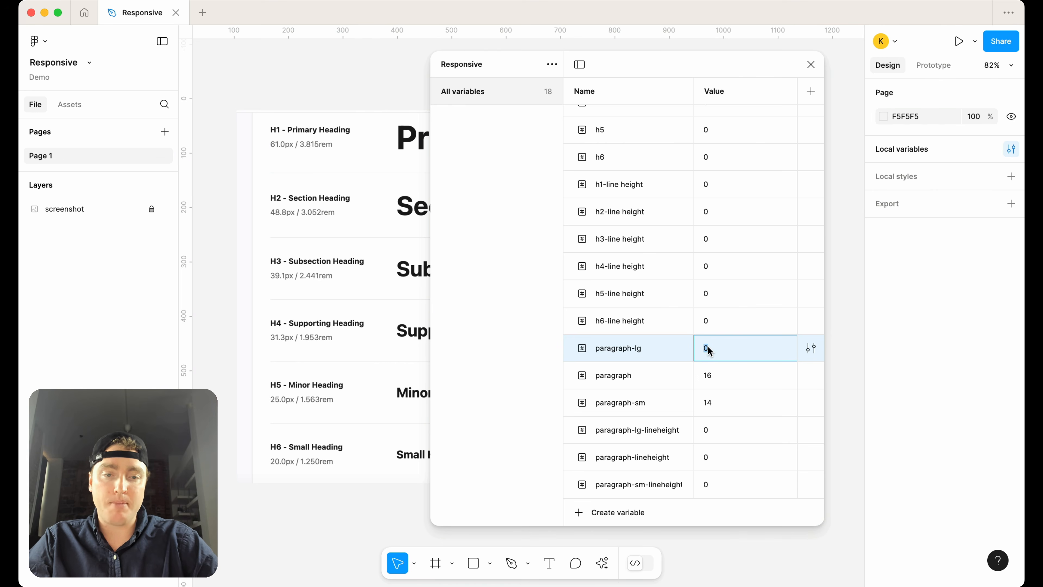
text(20)
key(Return)
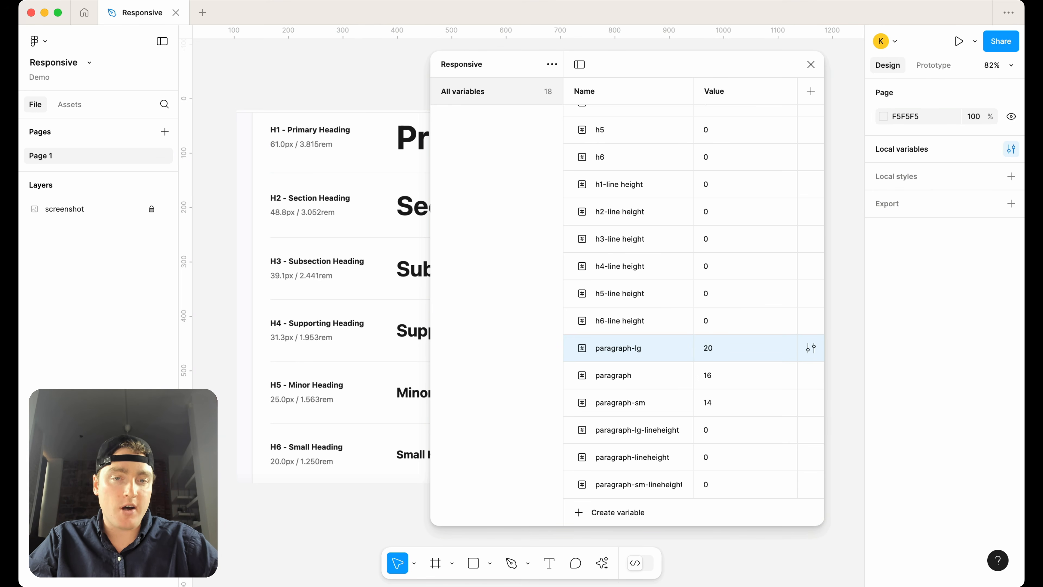
Set the h6 variable to 20, following the H6 size in the scale screenshot
scroll(698, 317, up, 3)
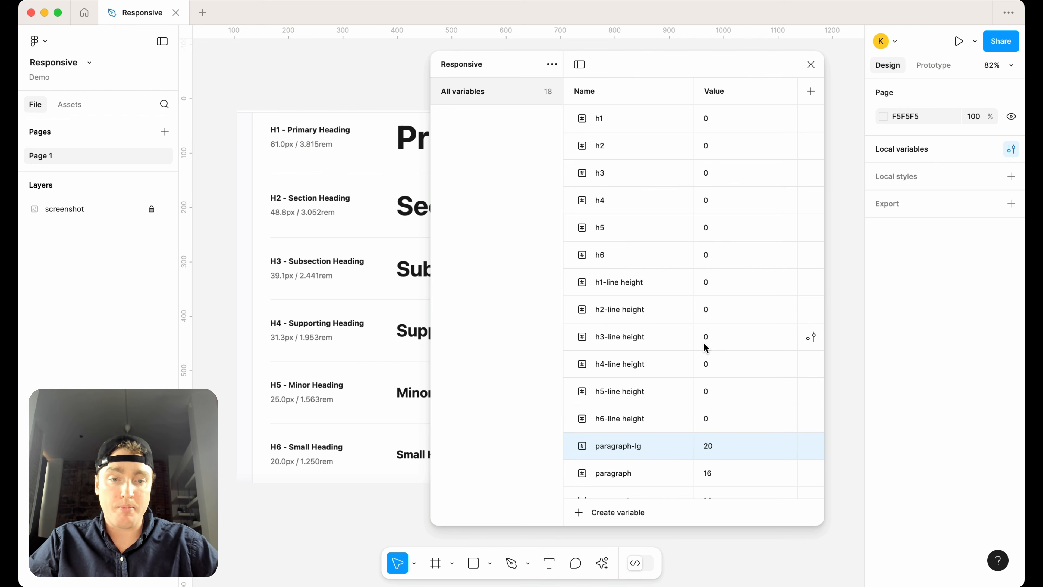
scroll(705, 347, down, 1)
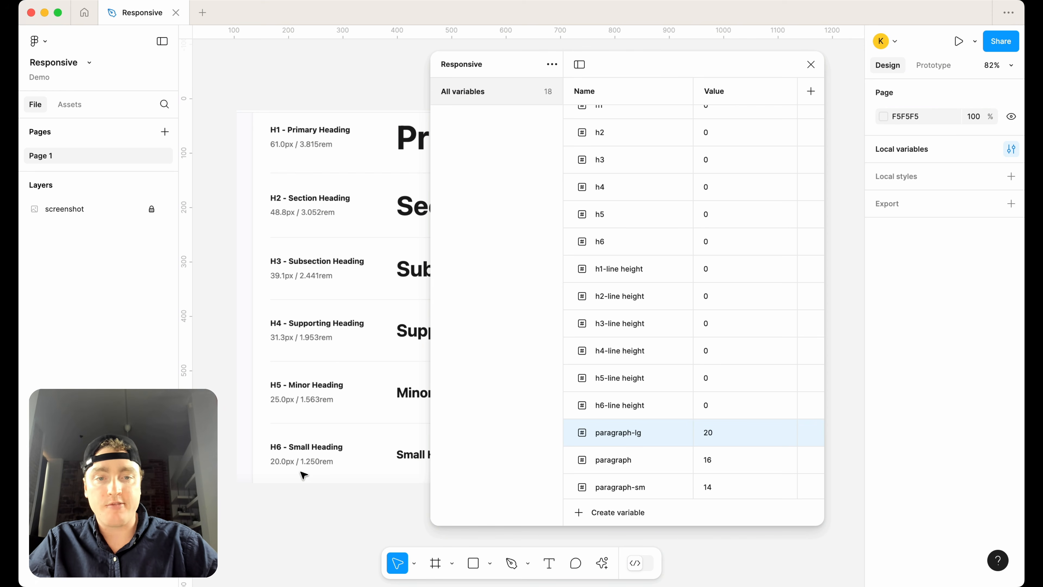
click(715, 245)
text(20)
key(Return)
scroll(715, 245, up, 1)
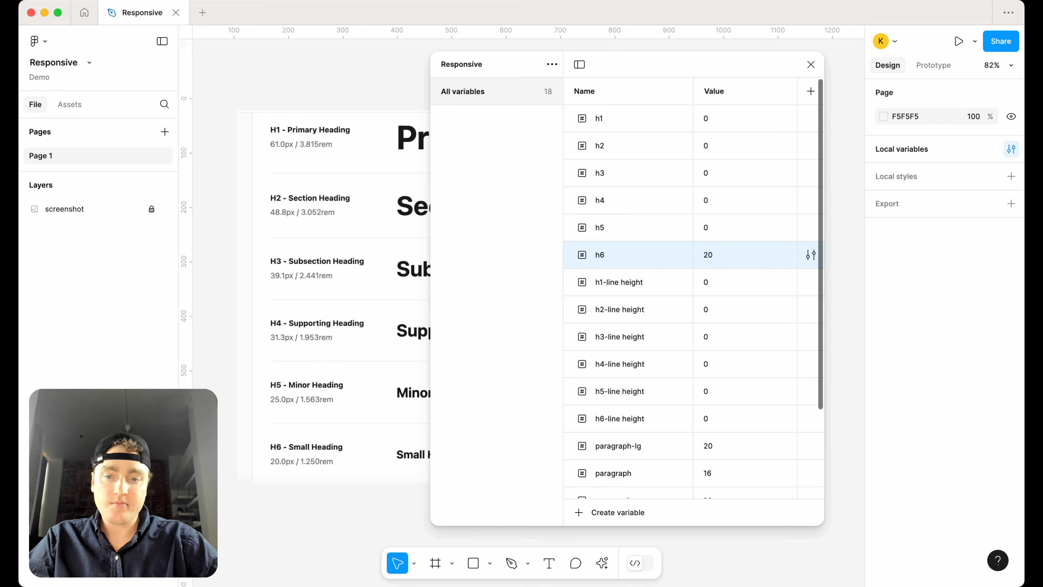
Set the h5 variable to 24 and the h4 variable to 32, rounding the sizes in the scale screenshot
scroll(294, 386, up, 3)
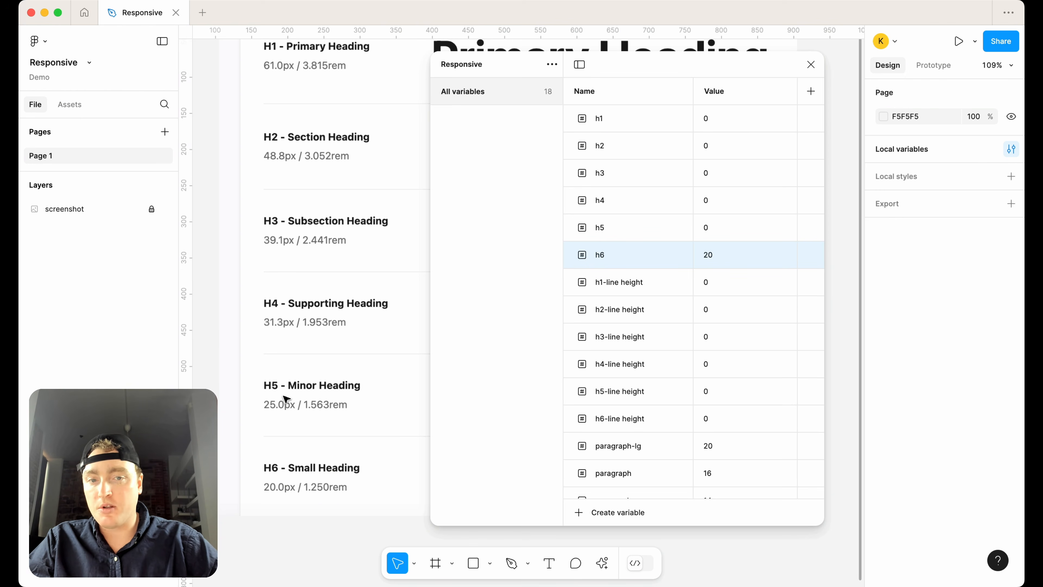
click(735, 227)
text(24)
key(Return)
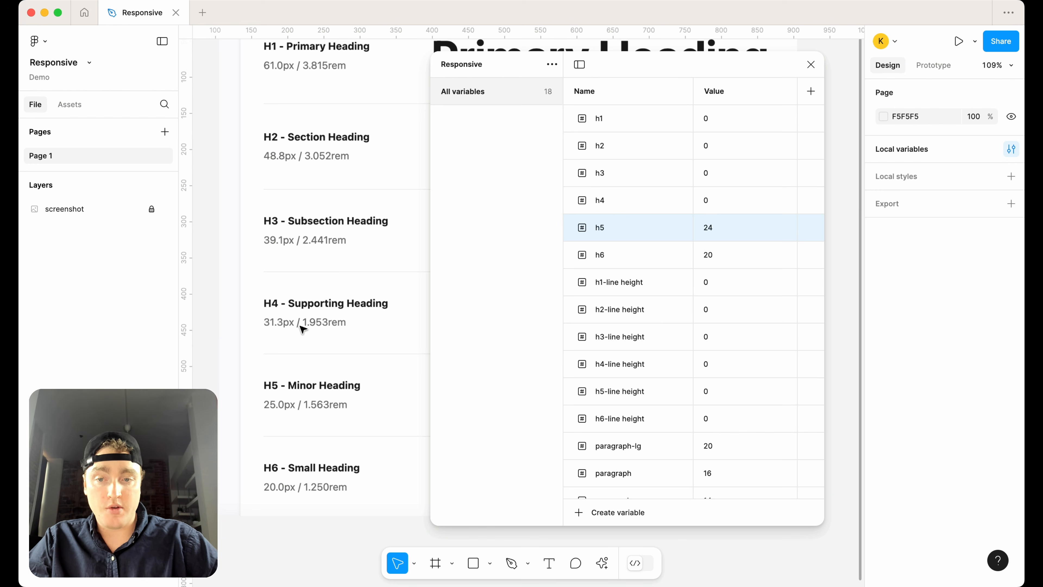
click(719, 201)
text(32)
key(Return)
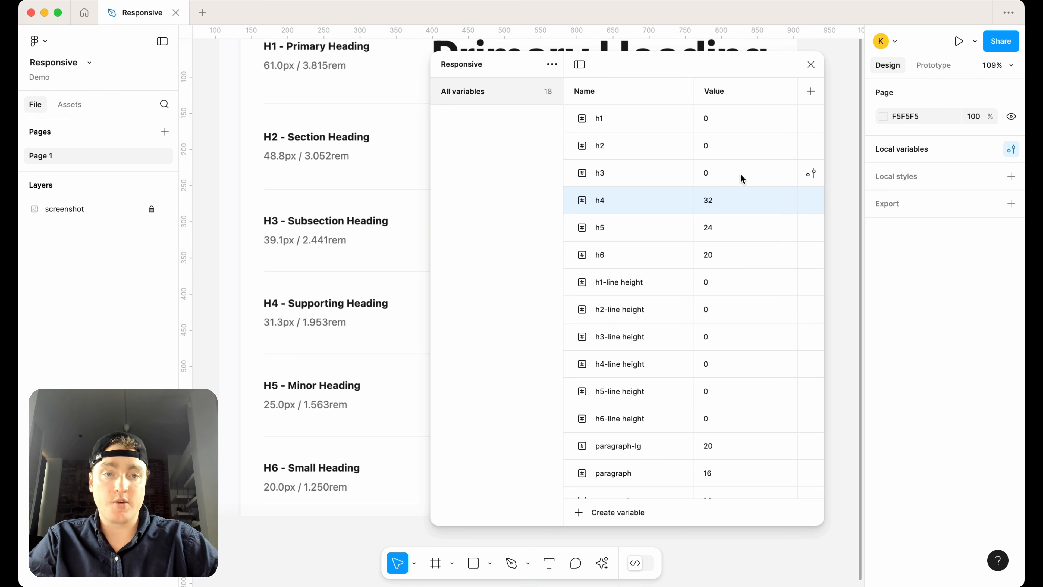
Set the h3 variable to 40 and the h2 variable to 48, rounding the sizes in the scale screenshot
click(730, 173)
text(40)
key(Return)
scroll(339, 184, up, 4)
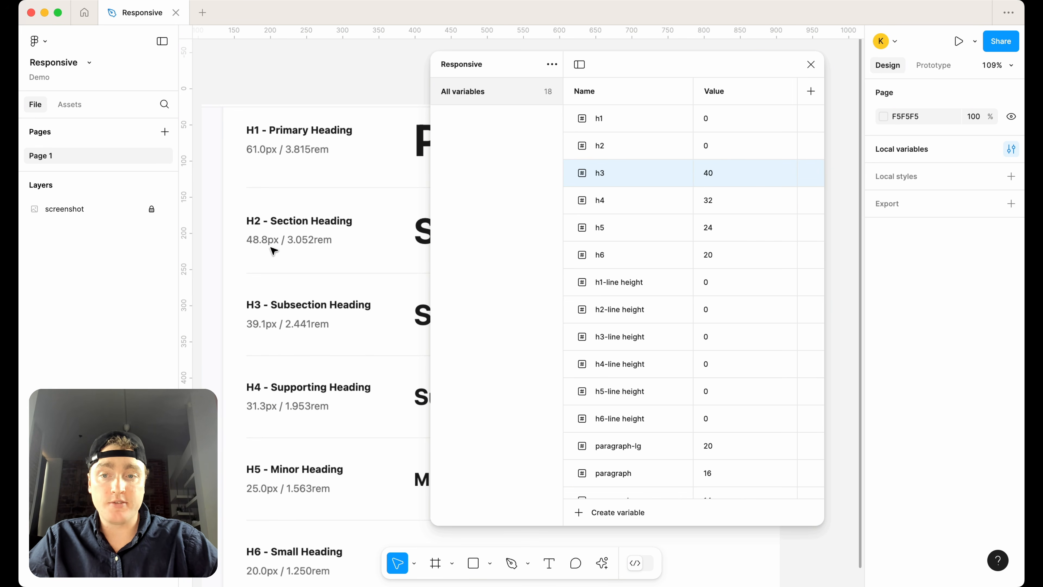
click(738, 145)
text(48)
key(Return)
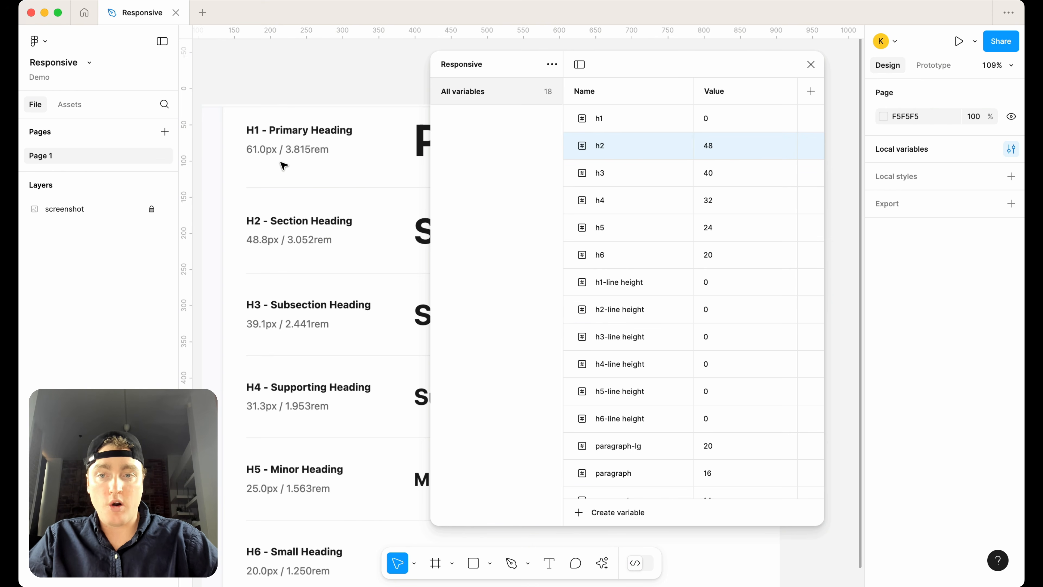
Set the h1 variable to 60, rounding the H1 size in the scale screenshot
click(725, 123)
text(6)
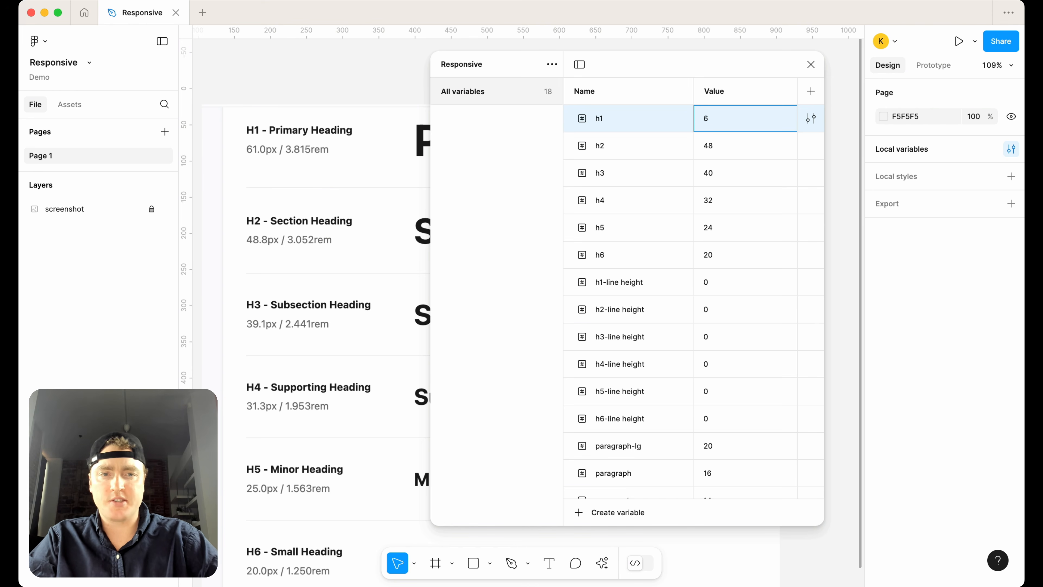
text(0)
key(Return)
Review the heading, paragraph and line-height variables and their values in the Responsive collection
scroll(339, 217, down, 3)
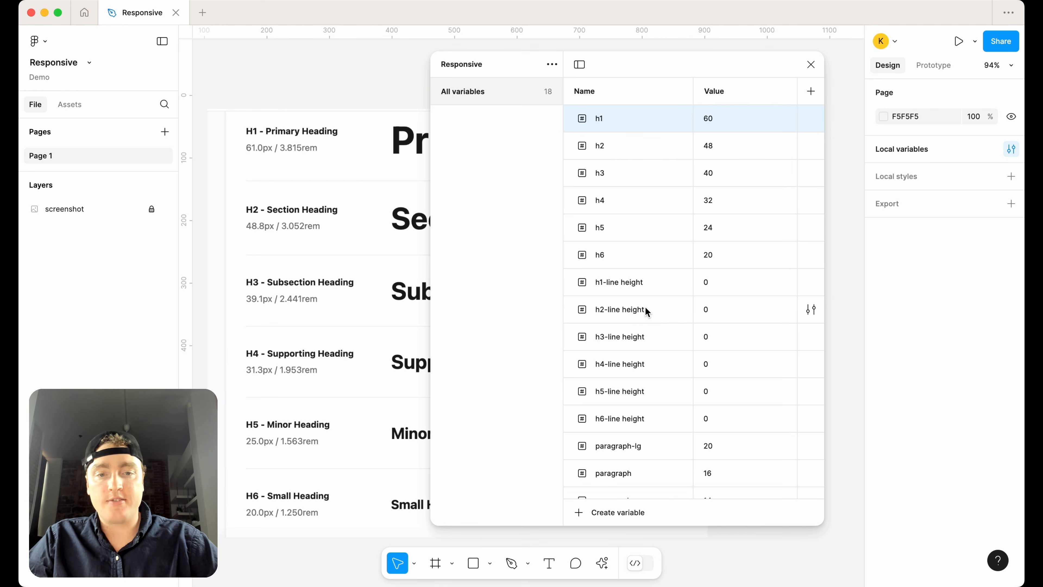
scroll(646, 308, down, 3)
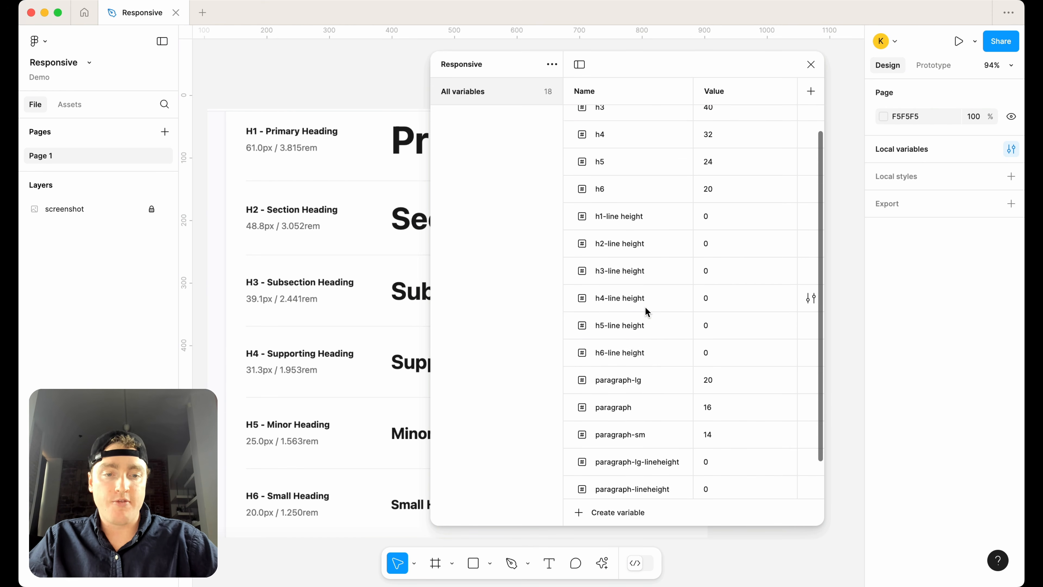
scroll(661, 149, up, 3)
scroll(682, 438, down, 3)
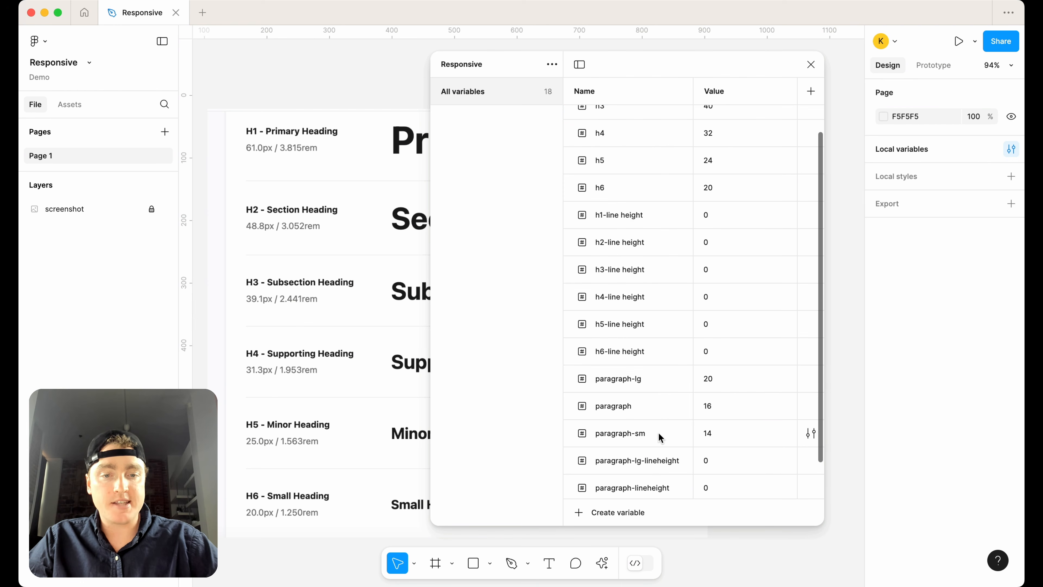
scroll(657, 379, down, 2)
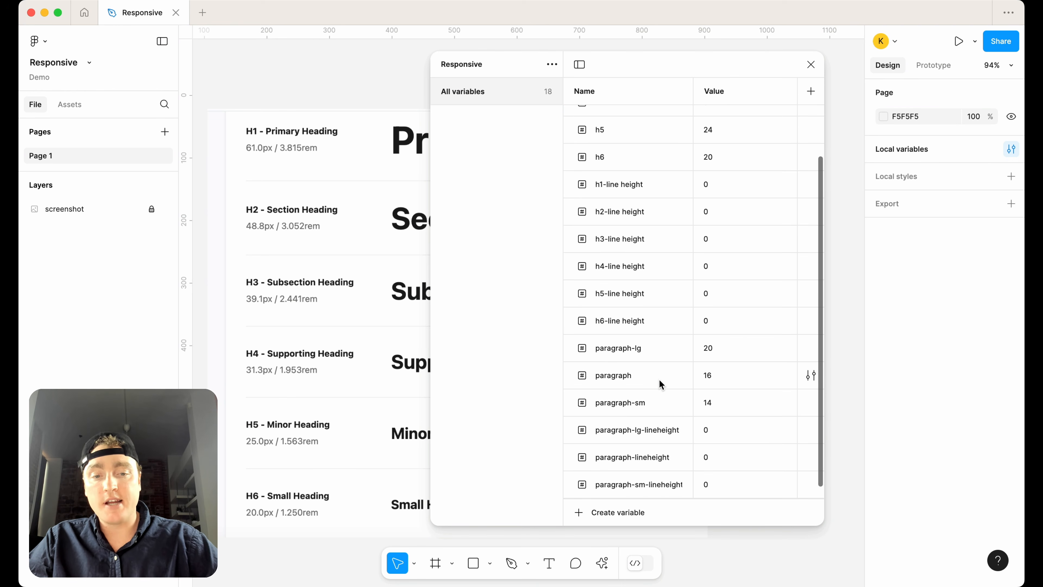
scroll(658, 378, up, 4)
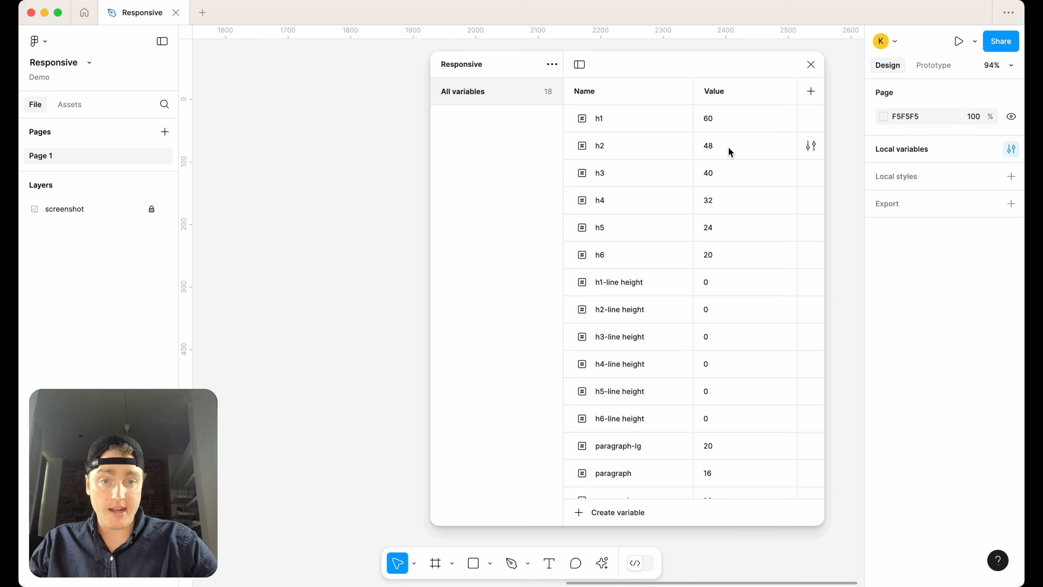
scroll(739, 288, down, 2)
scroll(728, 280, up, 2)
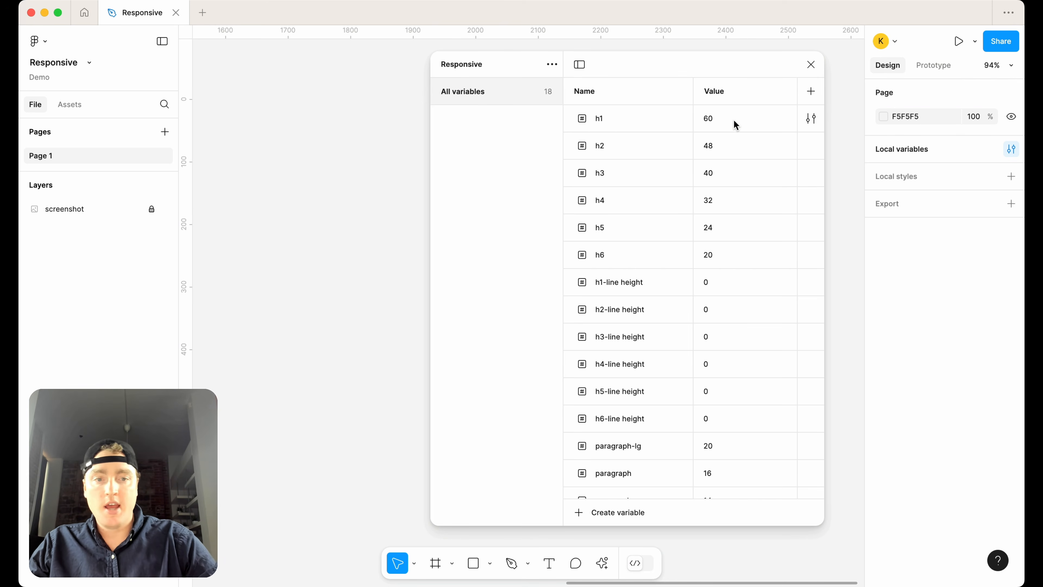
Set the h1-line height variable to 72 and the h2-line height variable to 56
click(718, 287)
text(72)
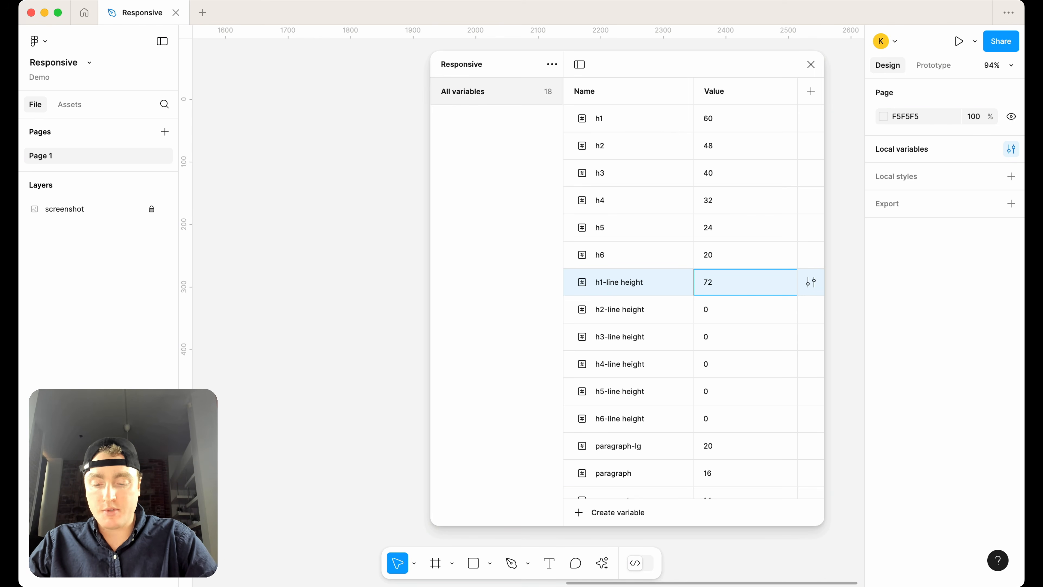
click(714, 312)
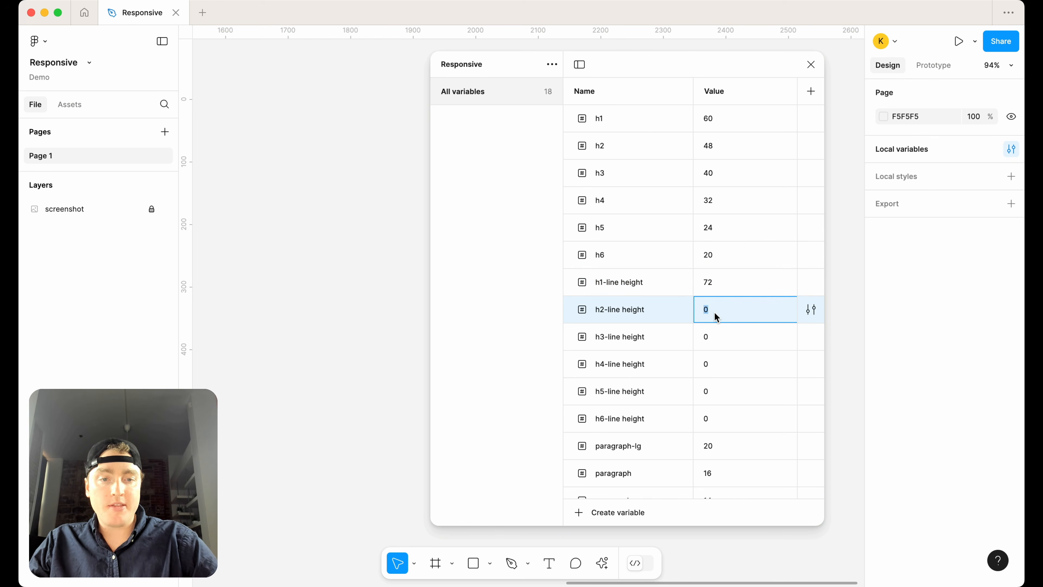
text(56)
Set the h3-line height variable to 48 and the h4-line height variable to 40
click(709, 338)
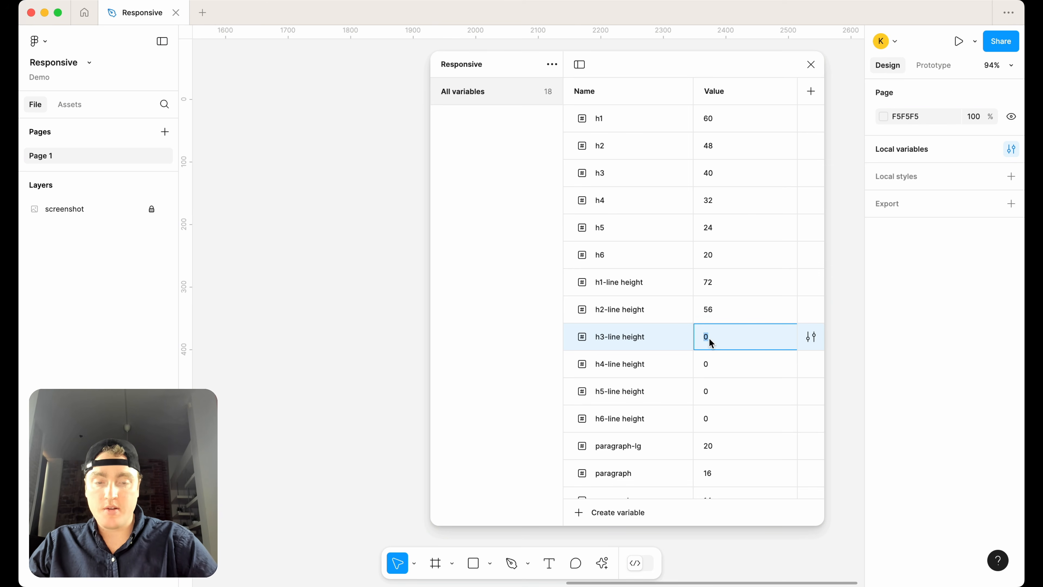
text(48)
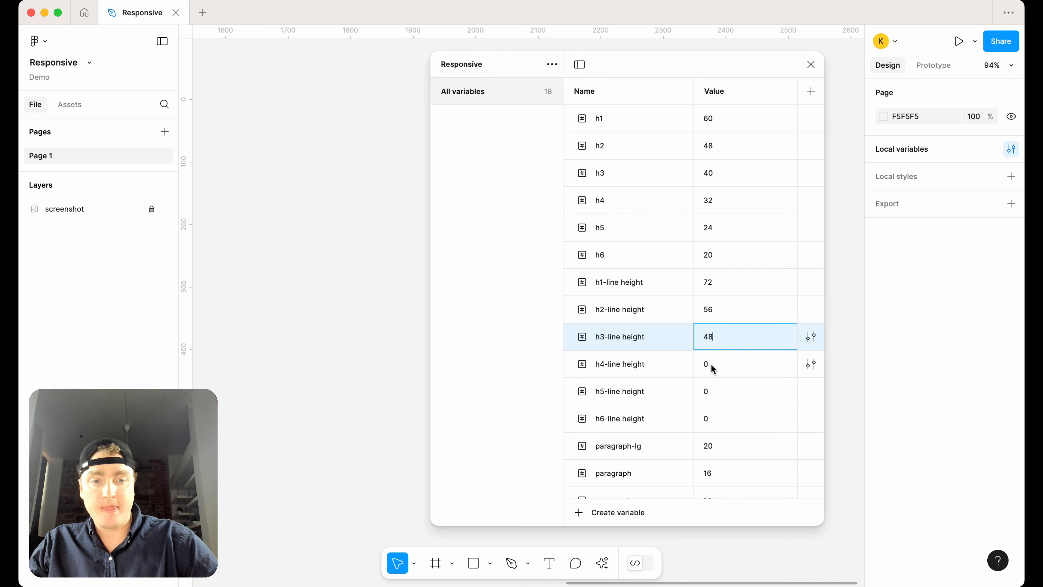
key(Return)
click(710, 367)
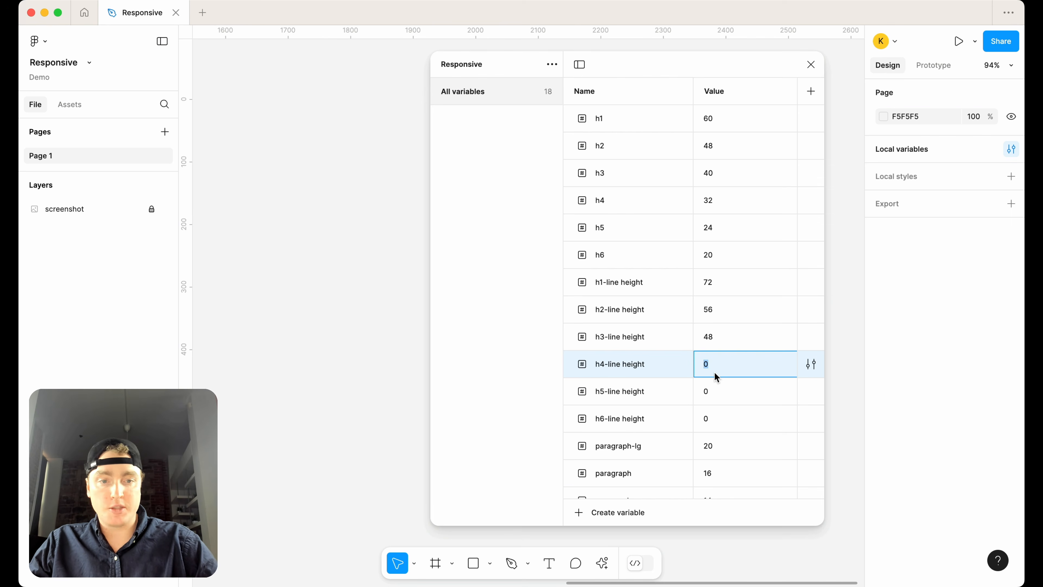
text(40)
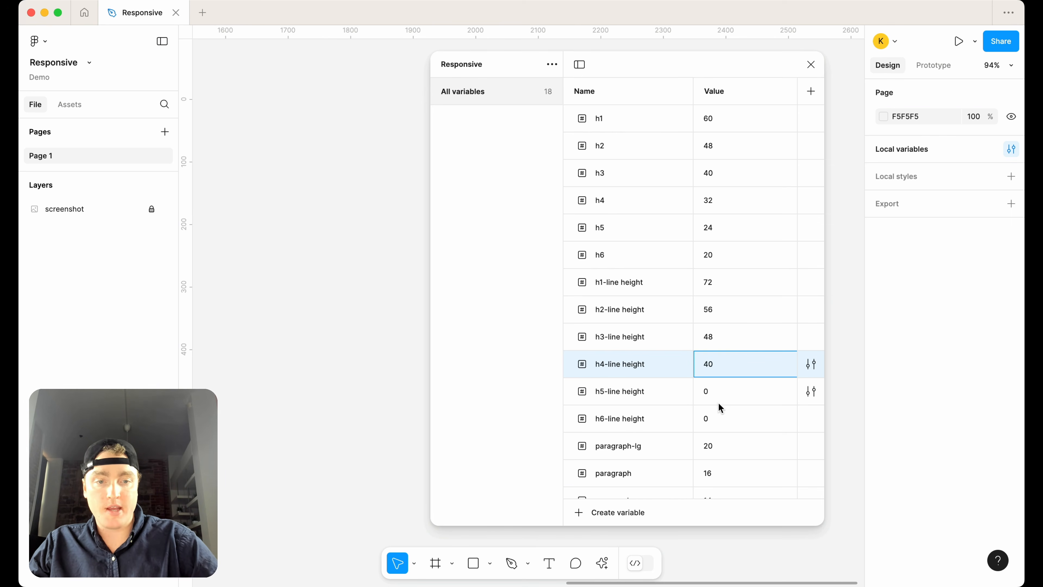
key(Return)
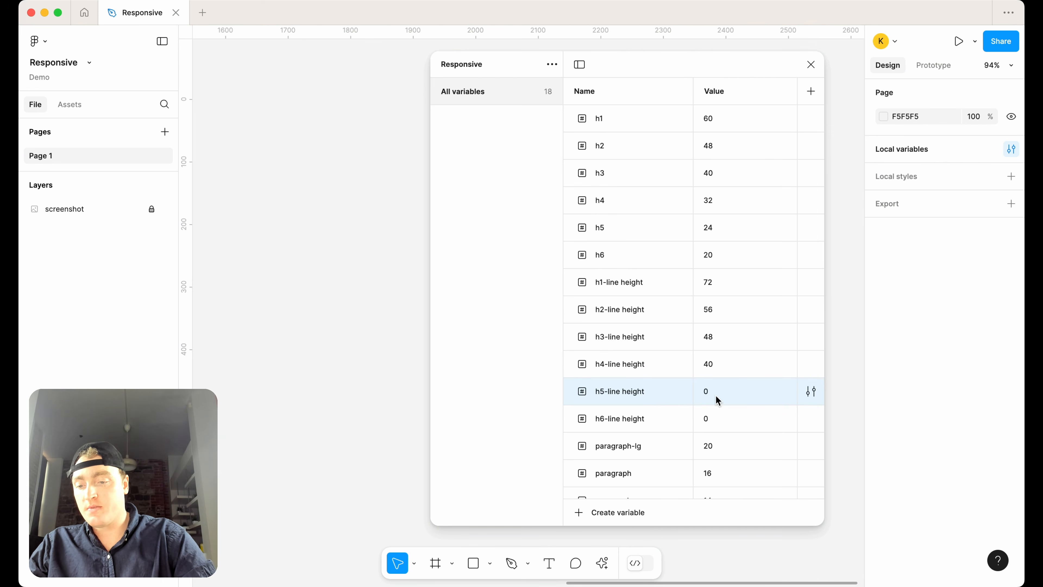
Set the h5-line height variable to 28 and the h6-line height variable to 24
double_click(711, 390)
text(28)
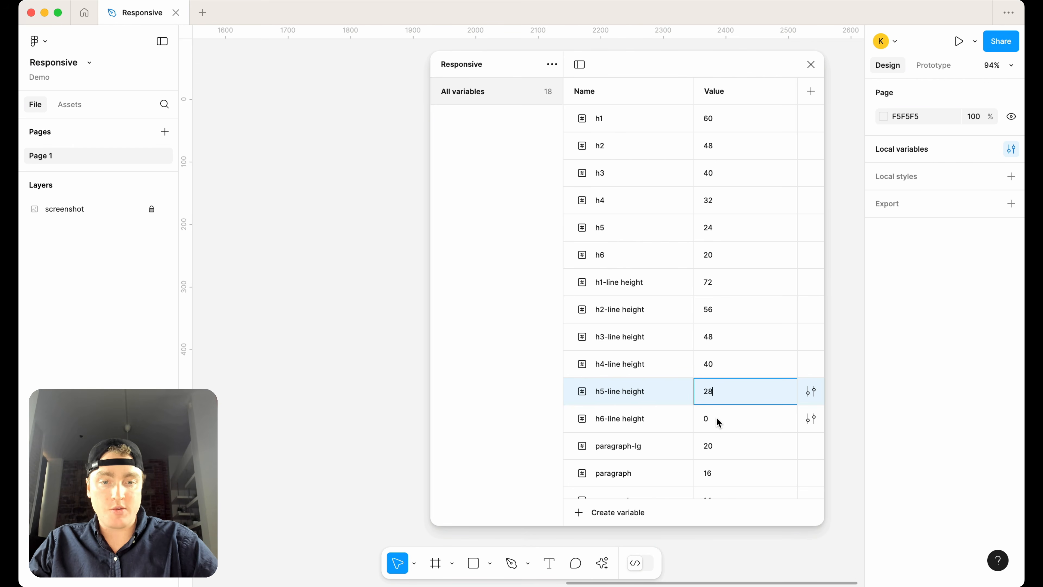
double_click(717, 421)
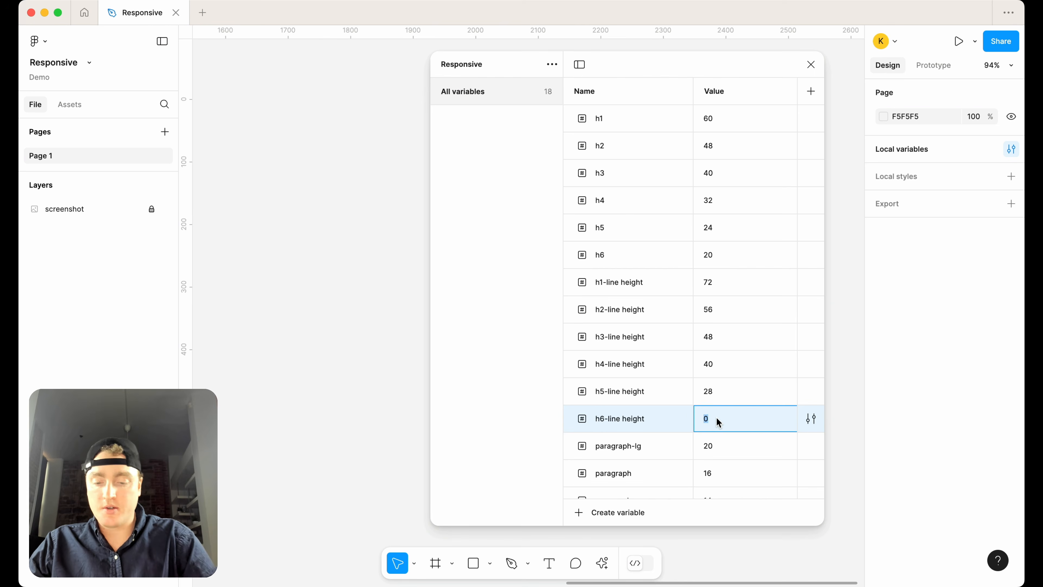
text(24)
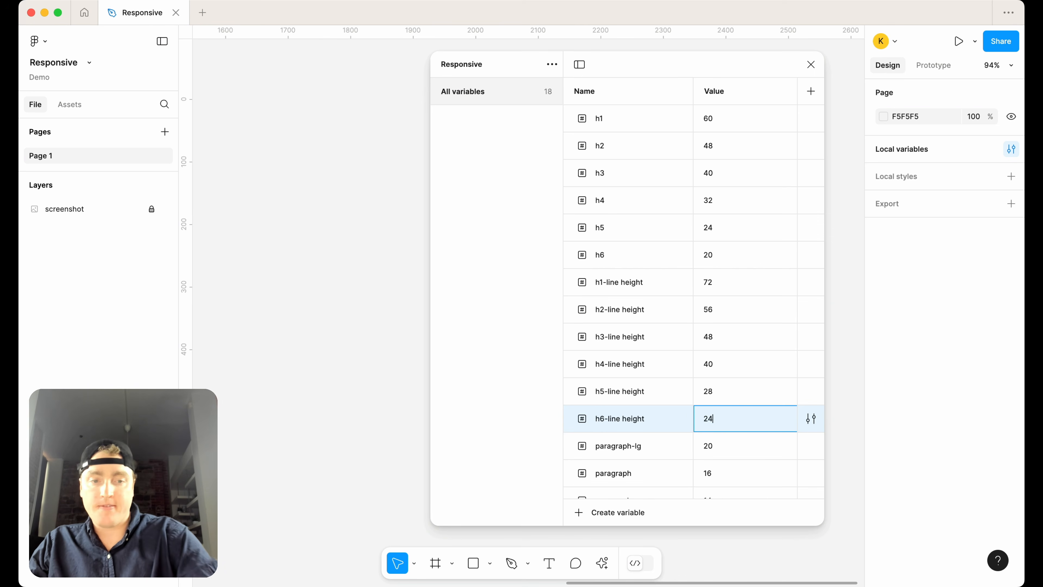
Set the paragraph line heights: paragraph-lg-lineheight to 24, paragraph-lineheight to 20 and paragraph-sm-lineheight to 16
scroll(725, 420, down, 3)
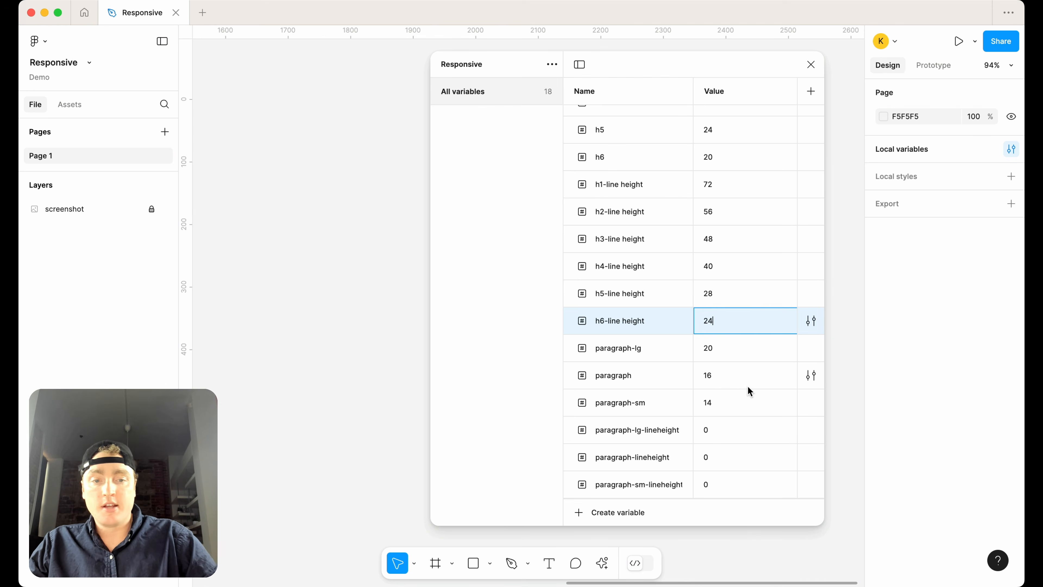
click(715, 434)
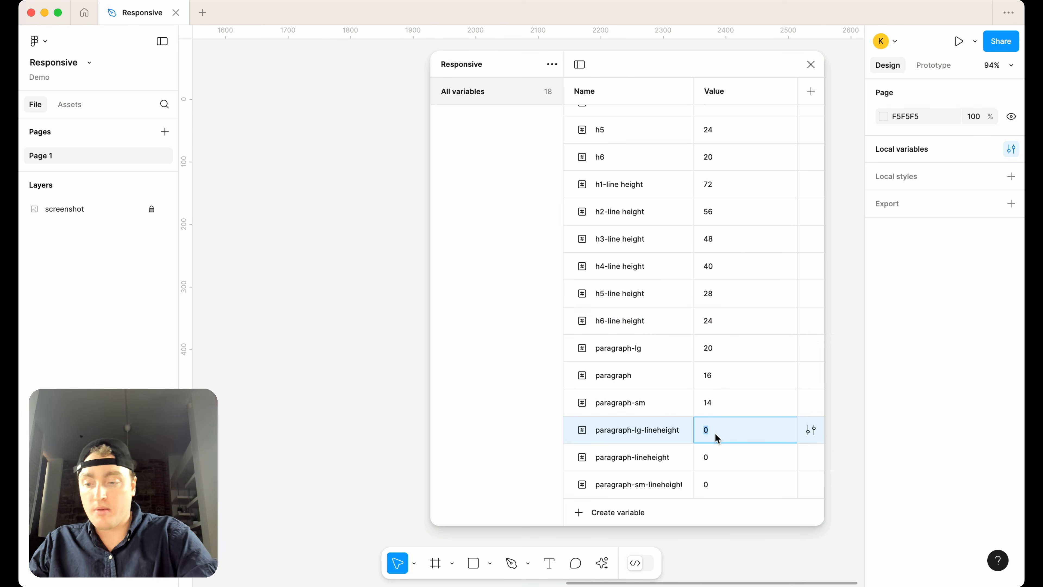
text(24)
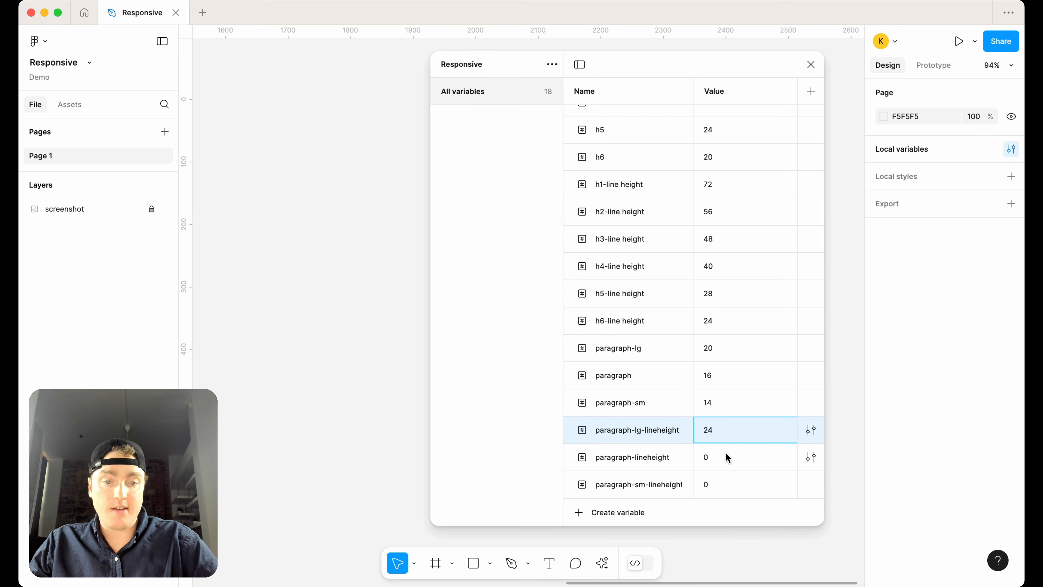
click(720, 459)
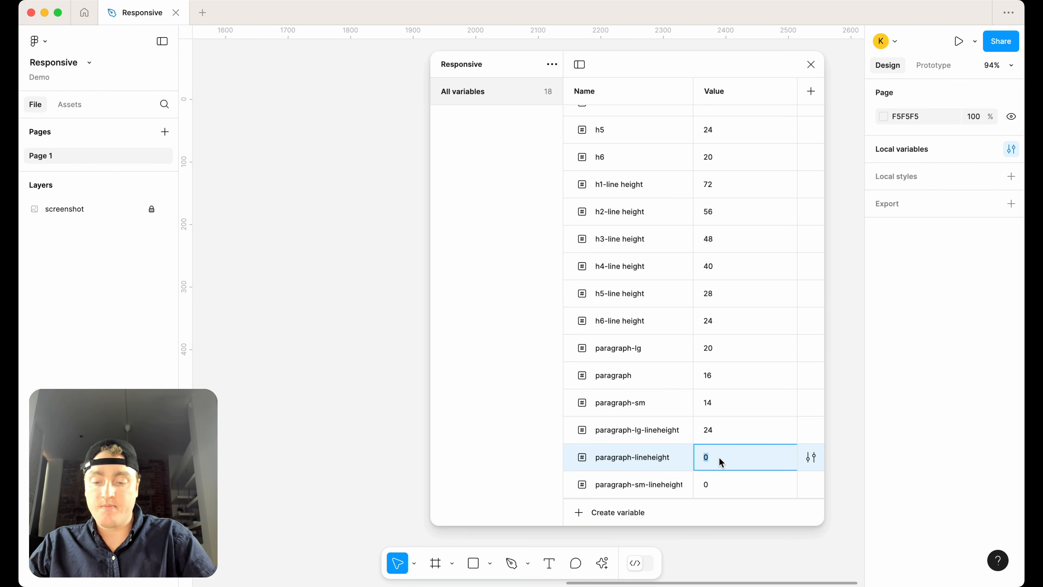
text(20)
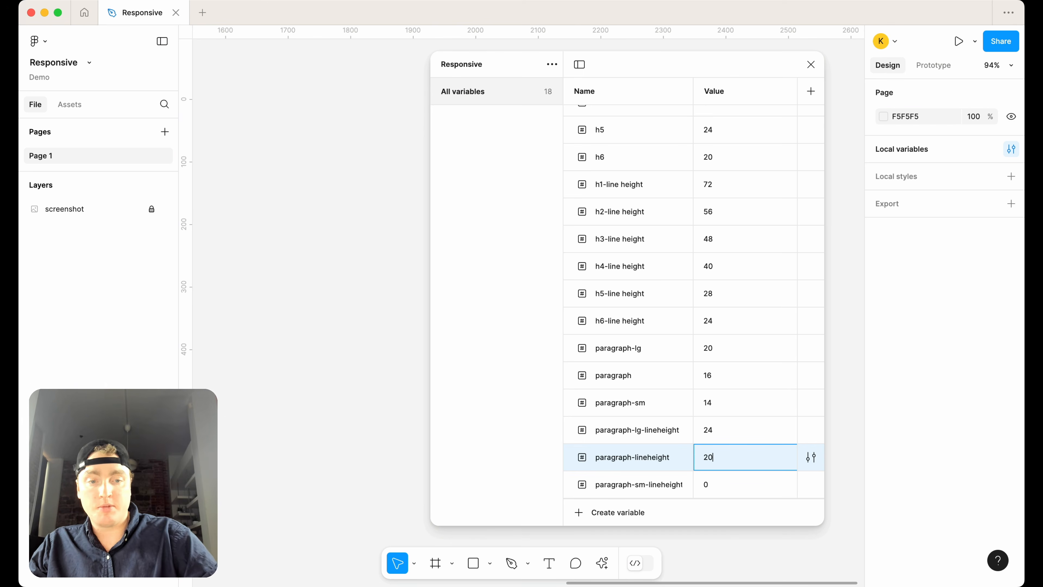
click(714, 483)
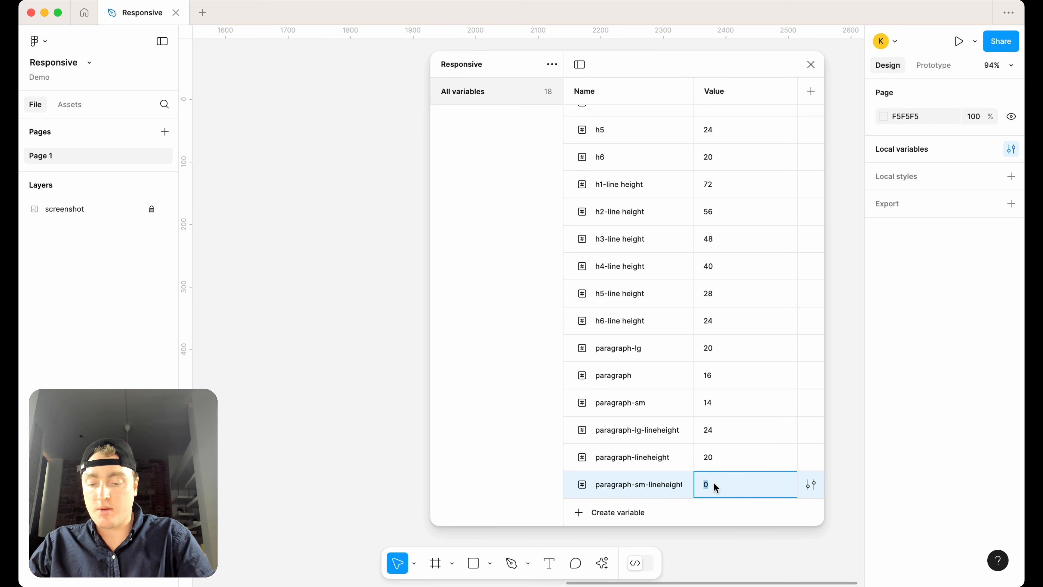
text(16)
key(Return)
scroll(714, 409, up, 5)
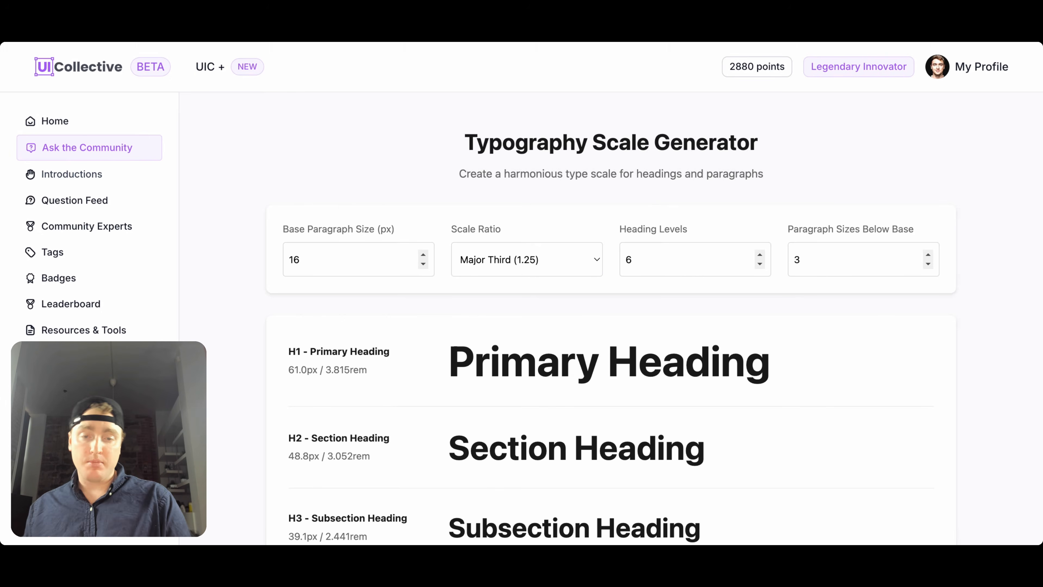
In the Typography Scale Generator, set the scale ratio to Minor Third (1.2) and review the heading sizes
scroll(461, 185, down, 1)
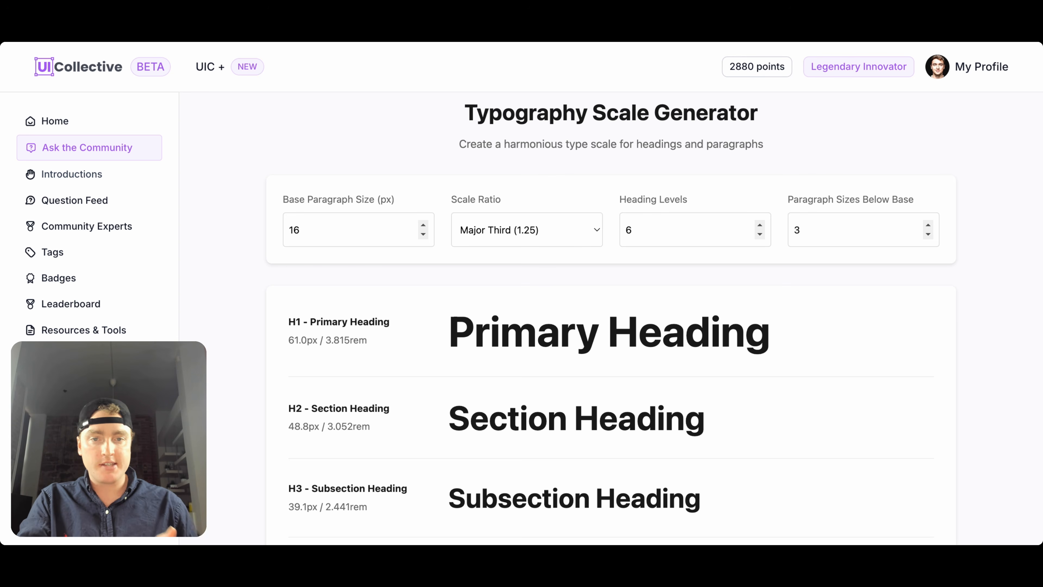
scroll(538, 196, down, 1)
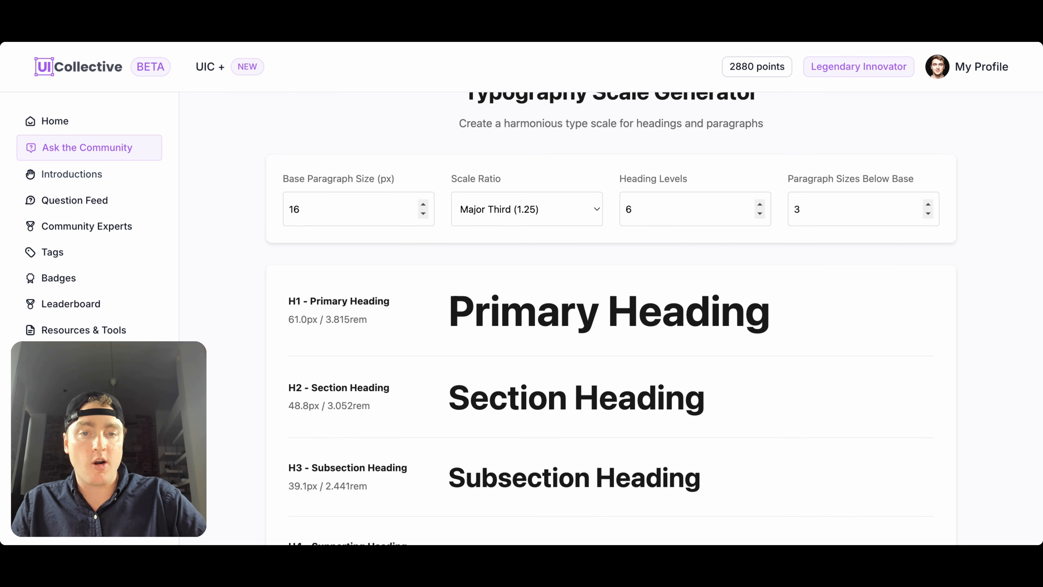
click(527, 193)
scroll(980, 340, down, 3)
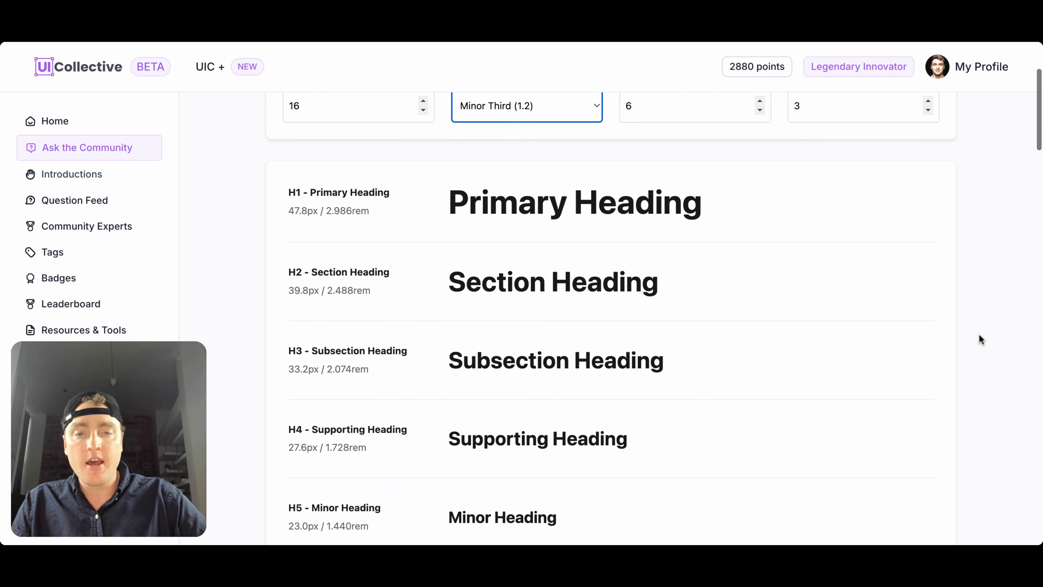
scroll(980, 340, down, 2)
scroll(611, 321, down, 1)
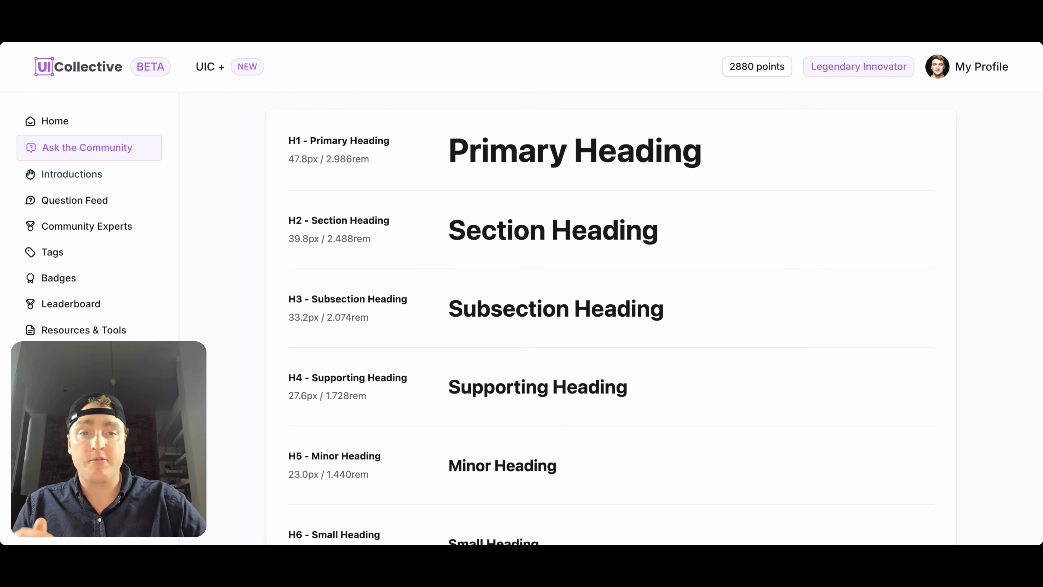
scroll(566, 282, up, 3)
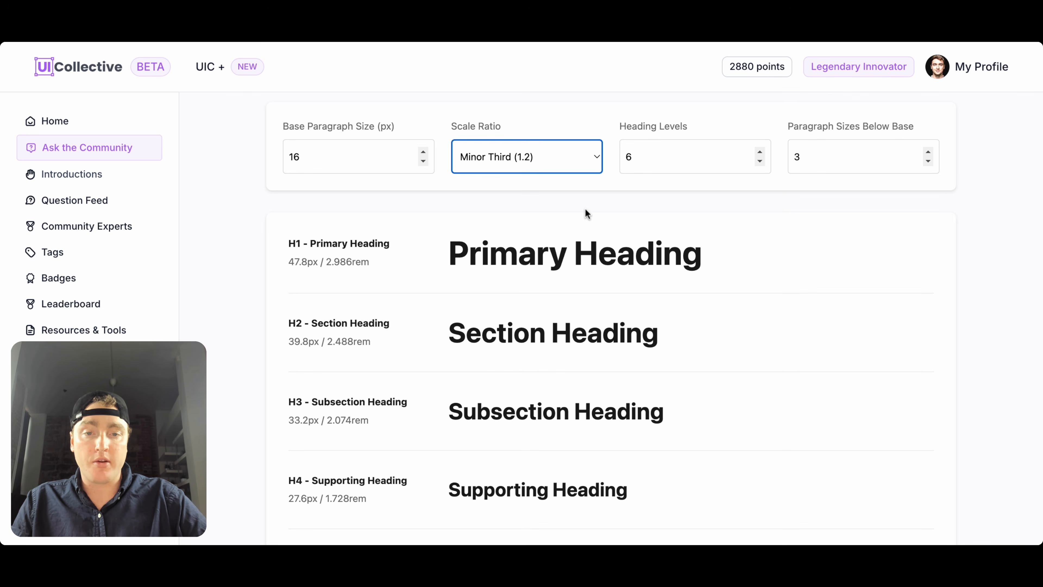
scroll(630, 273, down, 3)
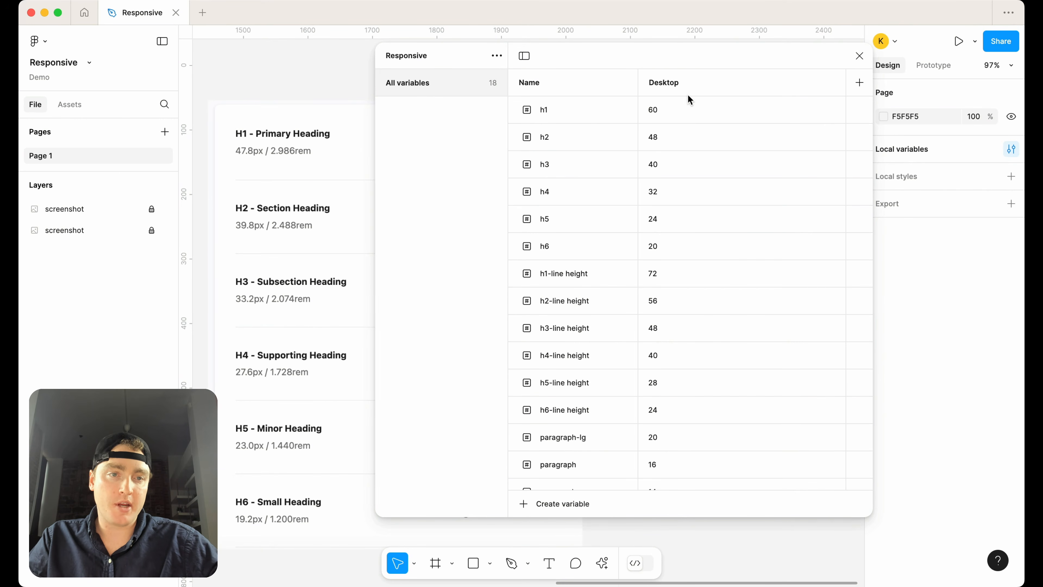
Add a second mode named Tablet to the Responsive variable collection, beside Desktop
click(859, 82)
text(Tablet)
key(Return)
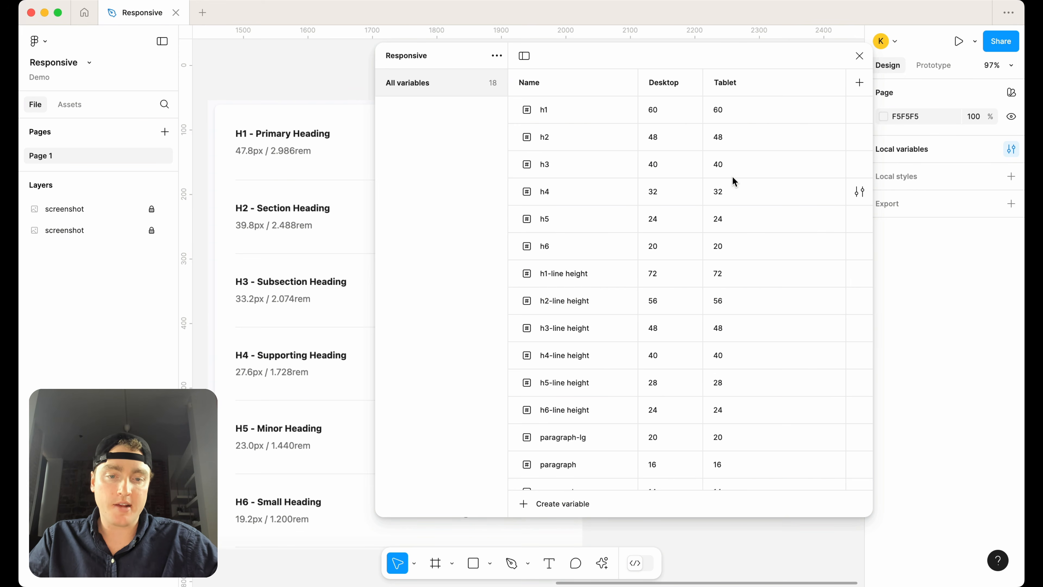
scroll(729, 243, down, 5)
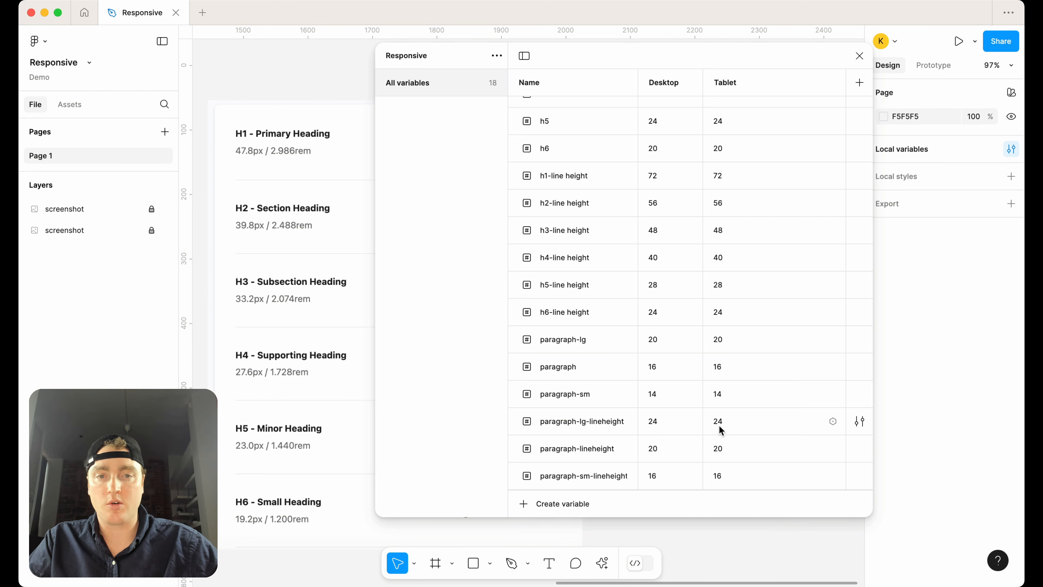
scroll(710, 324, up, 3)
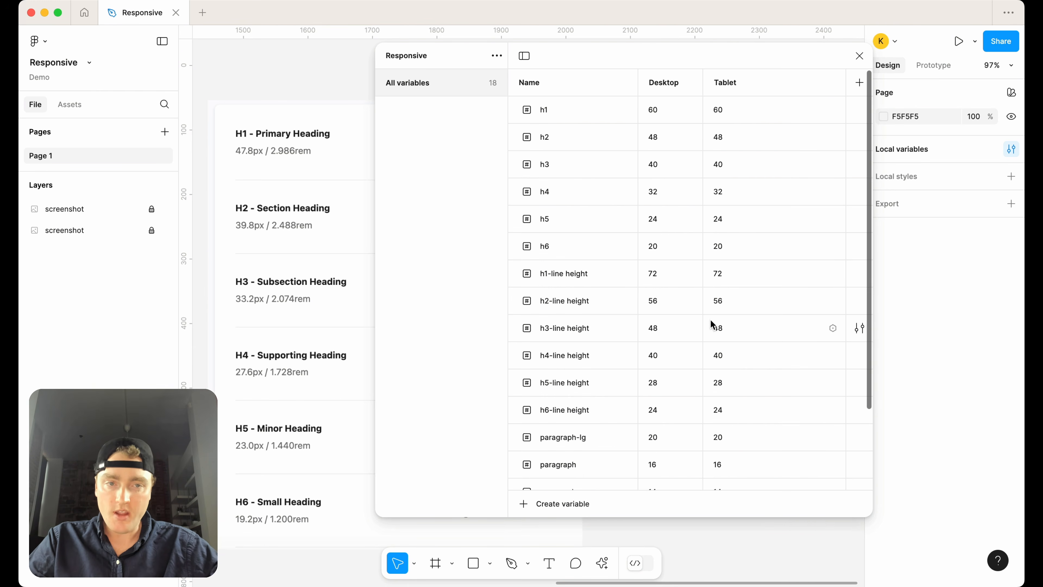
Set the Tablet values of h1 to 48 and h2 to 40, rounding the sizes in the Minor Third screenshot
double_click(722, 109)
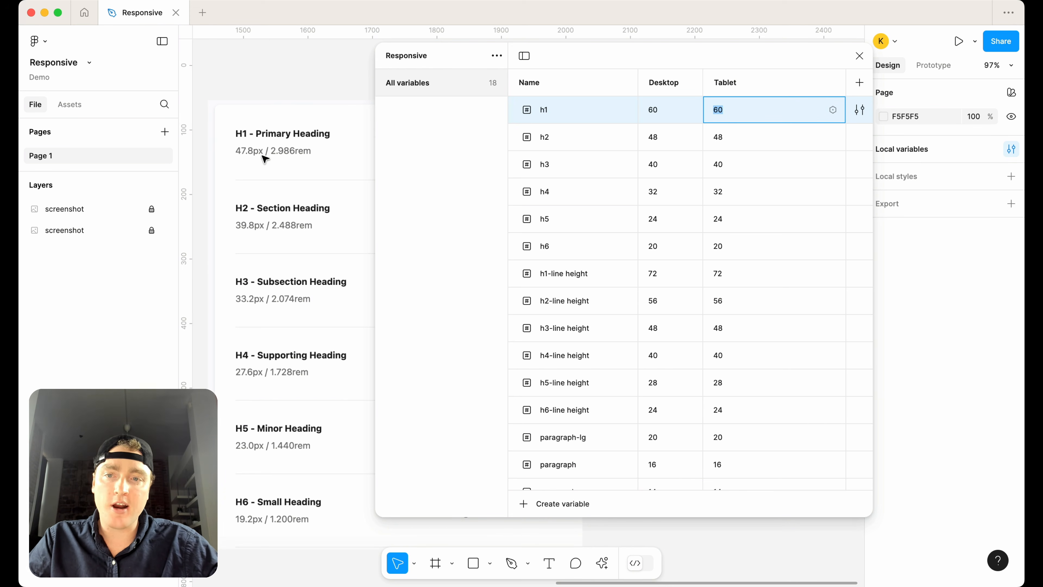
text(48)
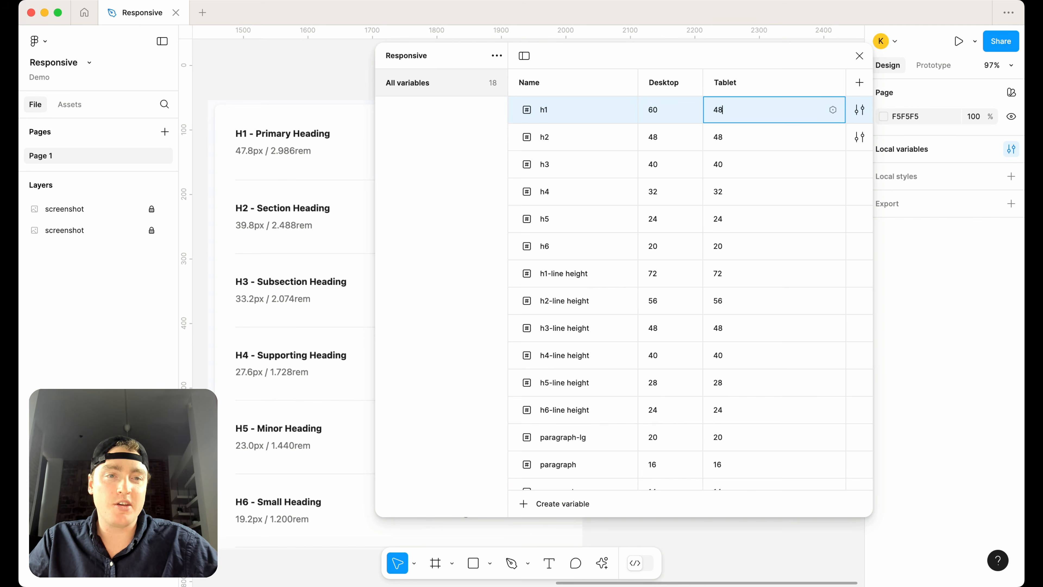
key(Return)
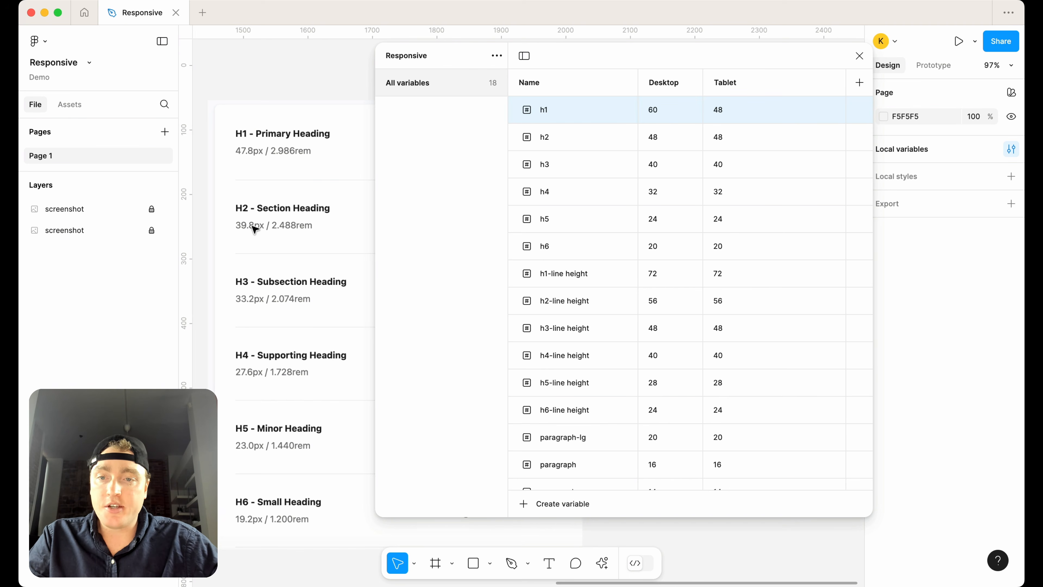
click(741, 136)
text(40)
key(Return)
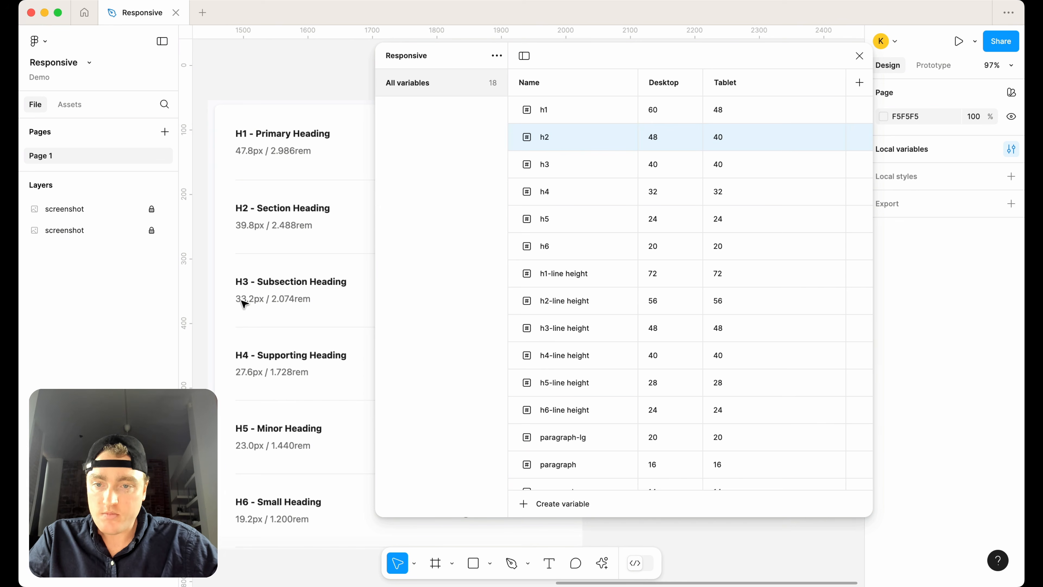
Set the Tablet values of the h3 variable to 32 and the h4 variable to 28
click(735, 164)
click(734, 163)
text(32)
key(Return)
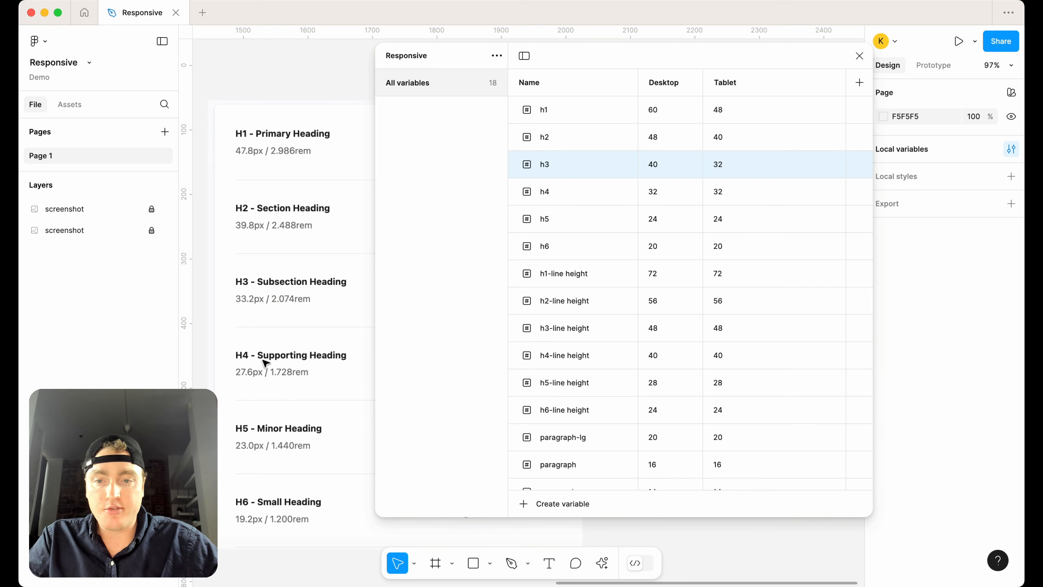
click(725, 199)
click(721, 192)
text(16)
key(Return)
click(719, 192)
text(28)
key(Return)
Enter 24 as the Tablet value of the h5 variable
scroll(300, 382, down, 1)
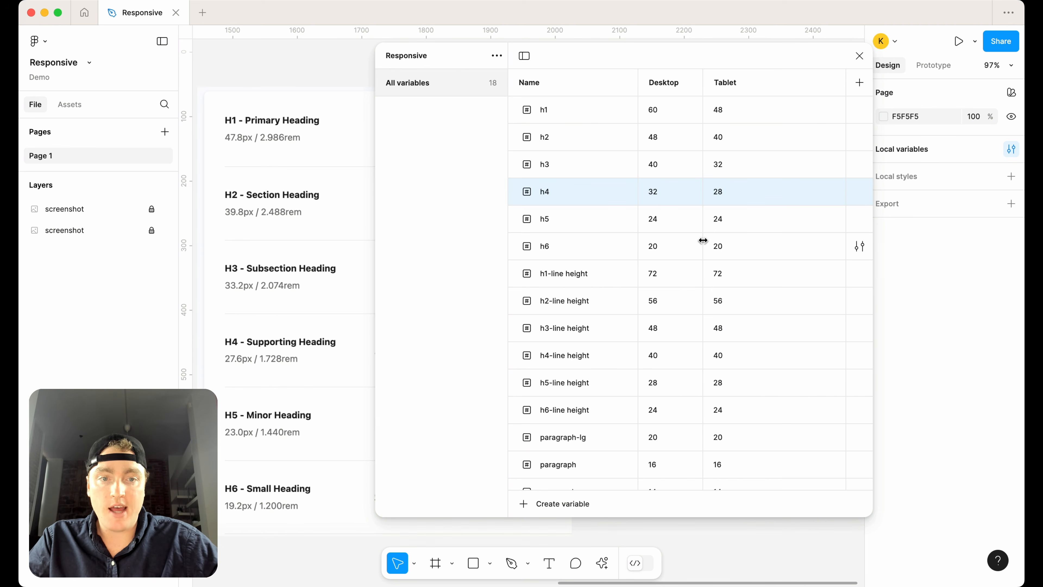
click(725, 222)
text(24)
key(Return)
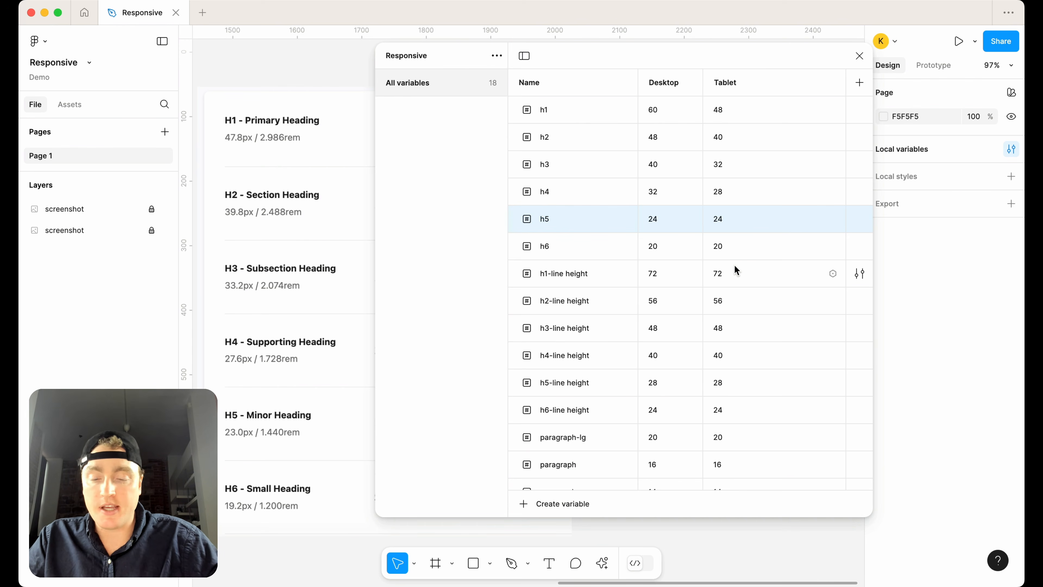
Set the Tablet values of h1-line height to 56 and h2-line height to 48
click(721, 275)
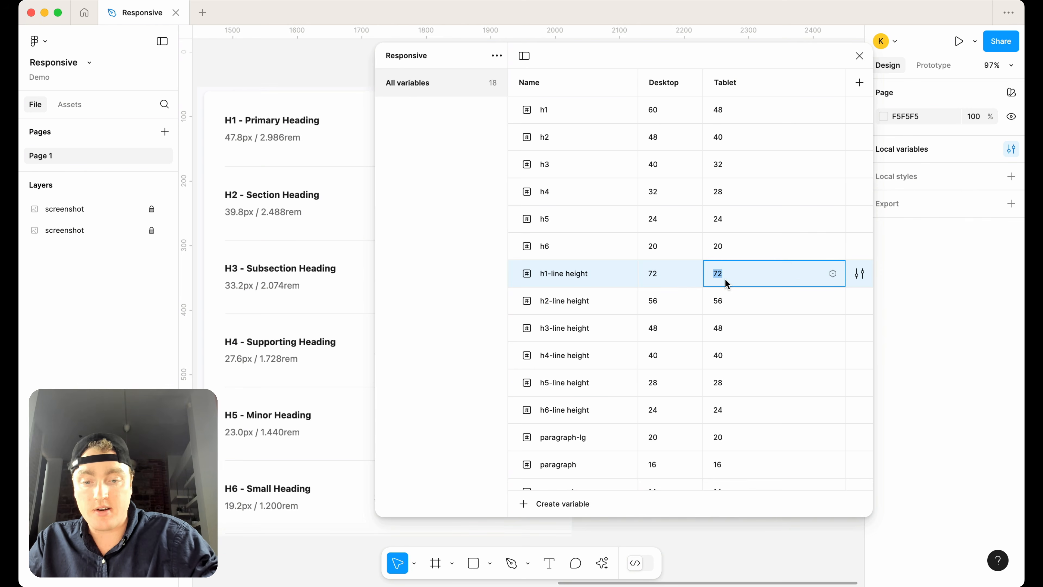
text(56)
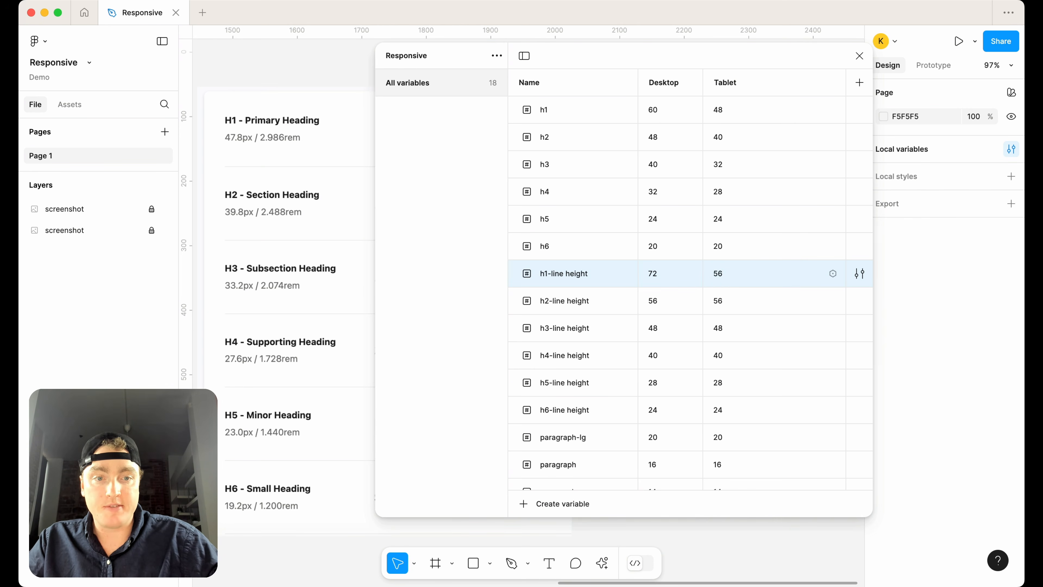
click(725, 302)
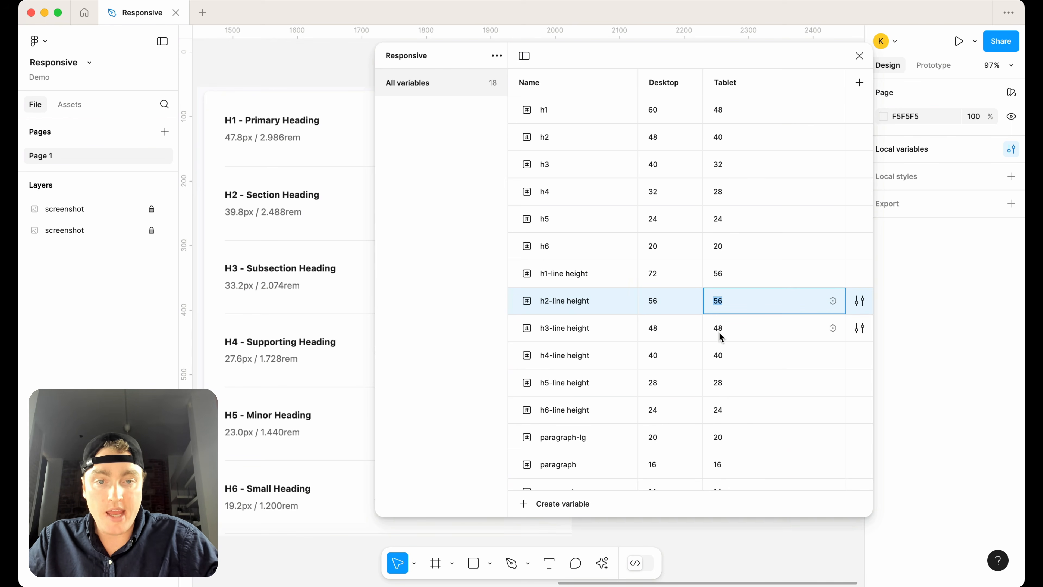
text(48)
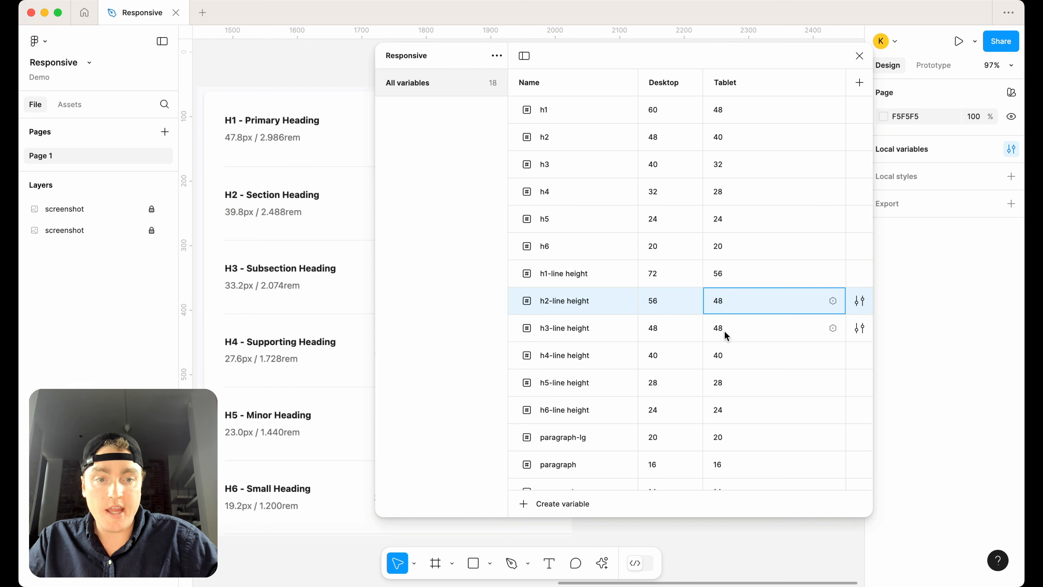
Set the Tablet values of h3-line height to 40 and h4-line height to 32
click(724, 331)
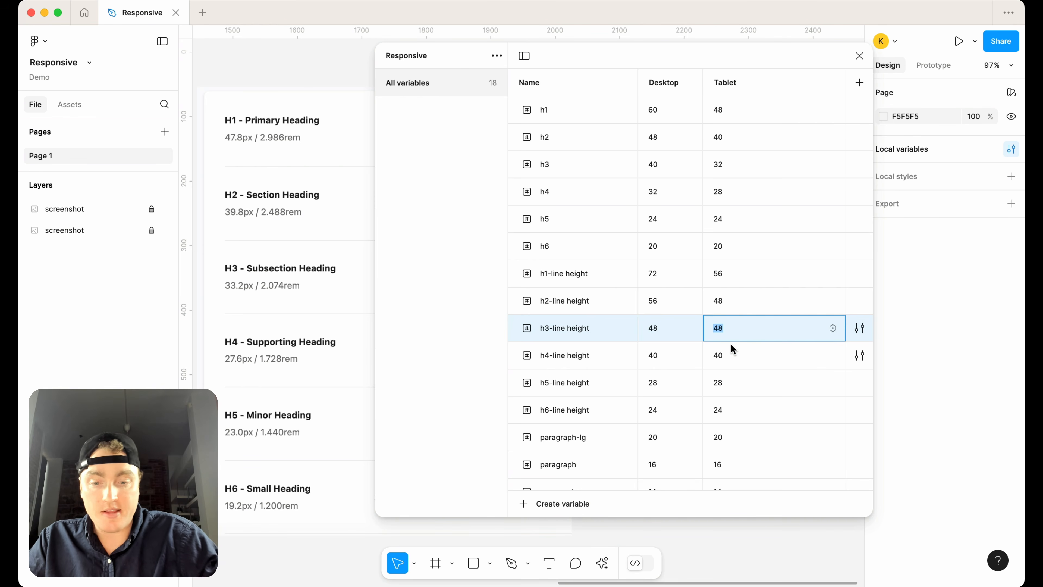
text(40)
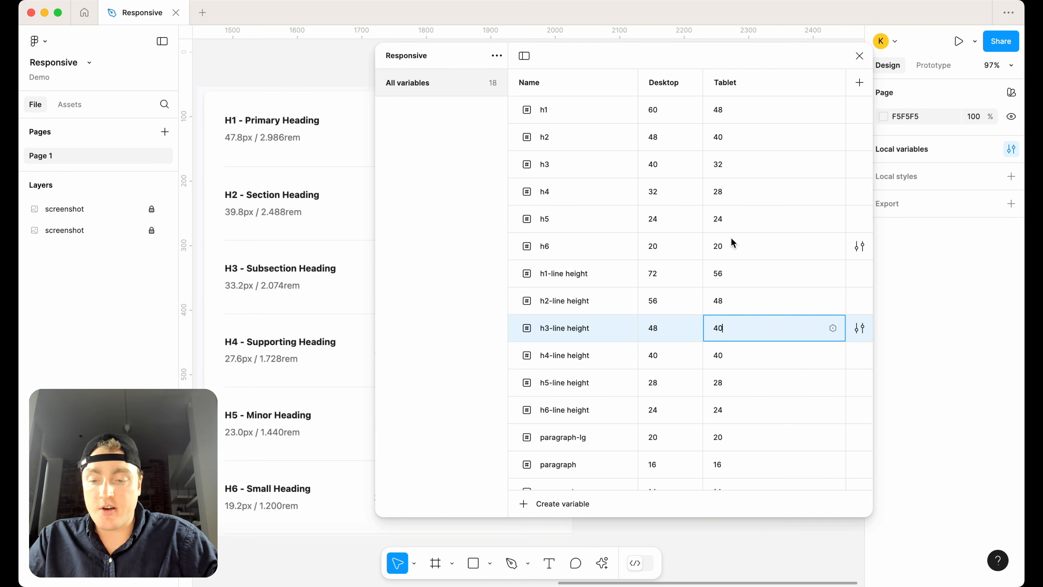
click(722, 355)
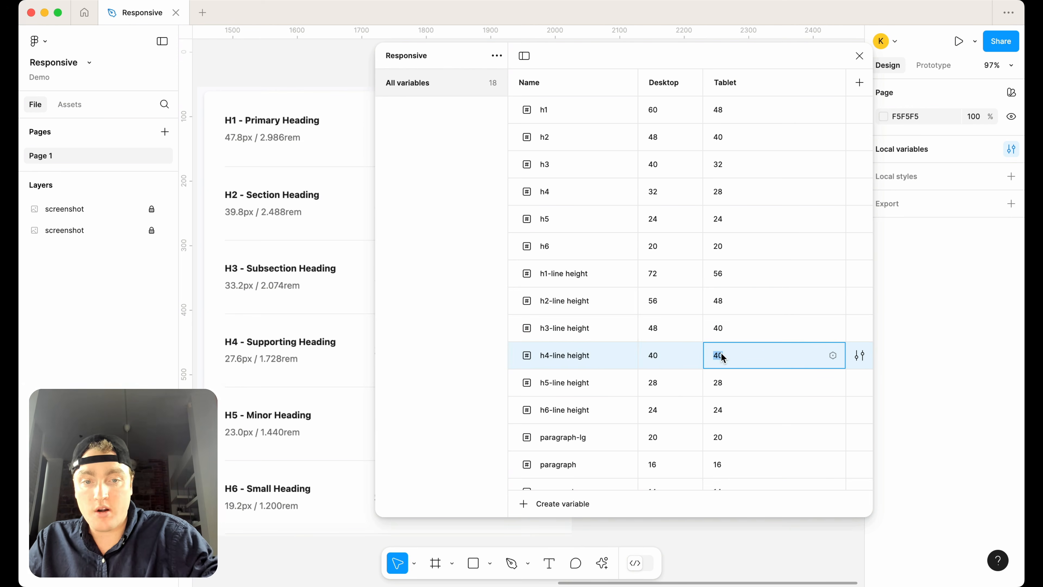
text(32)
Check the Tablet values of h5-line height and of the paragraph variables further down the collection
click(723, 385)
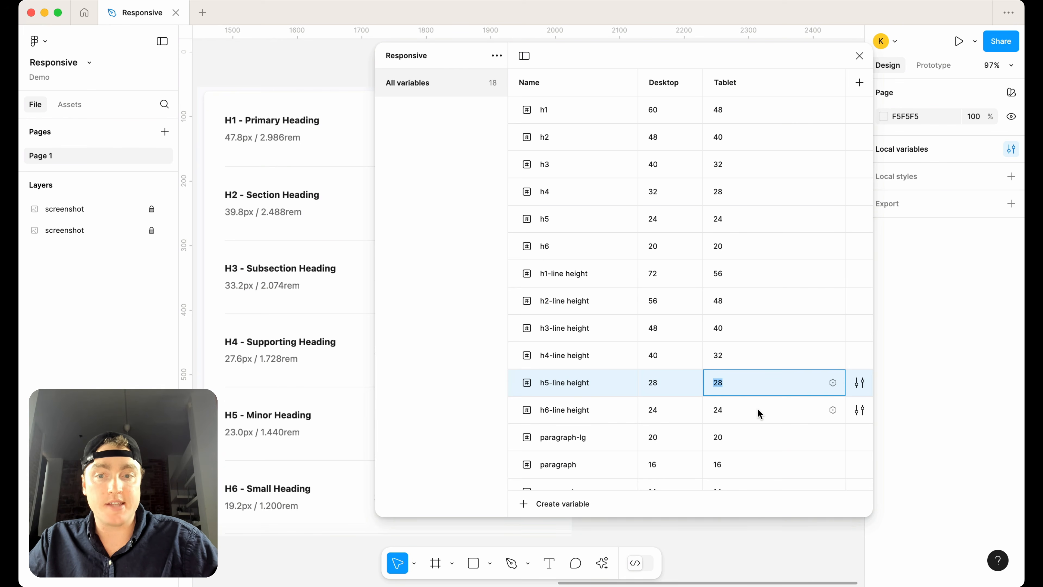
scroll(758, 409, down, 5)
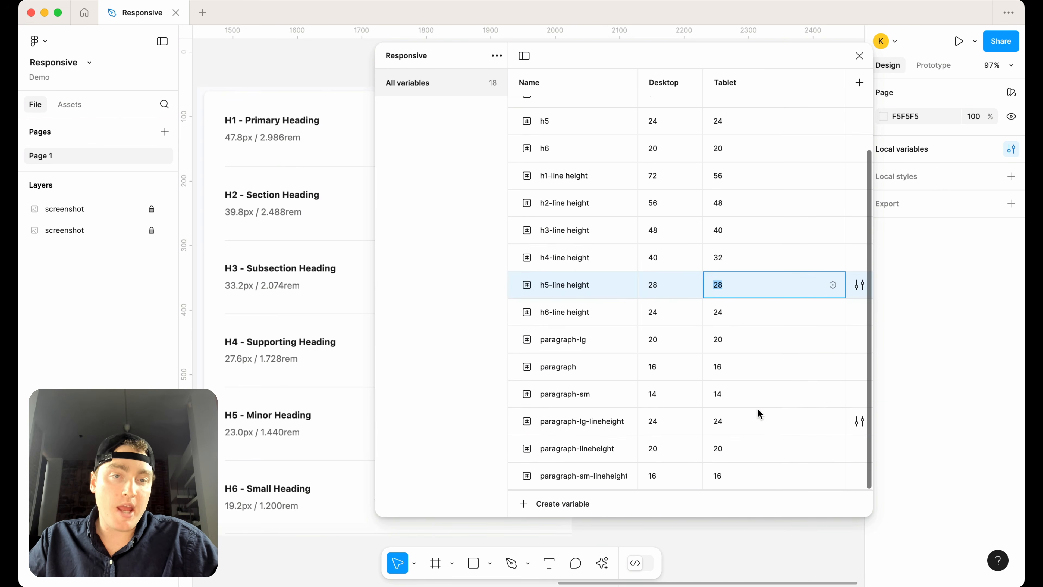
Add a third mode named Mobile to the Responsive collection and narrow the Tablet column
scroll(758, 408, up, 5)
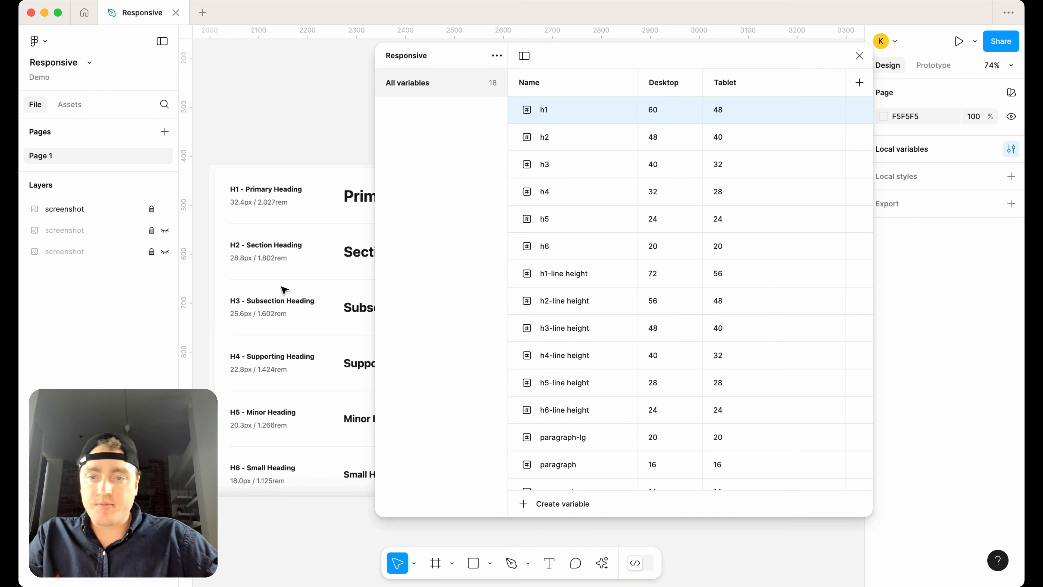
scroll(284, 289, up, 2)
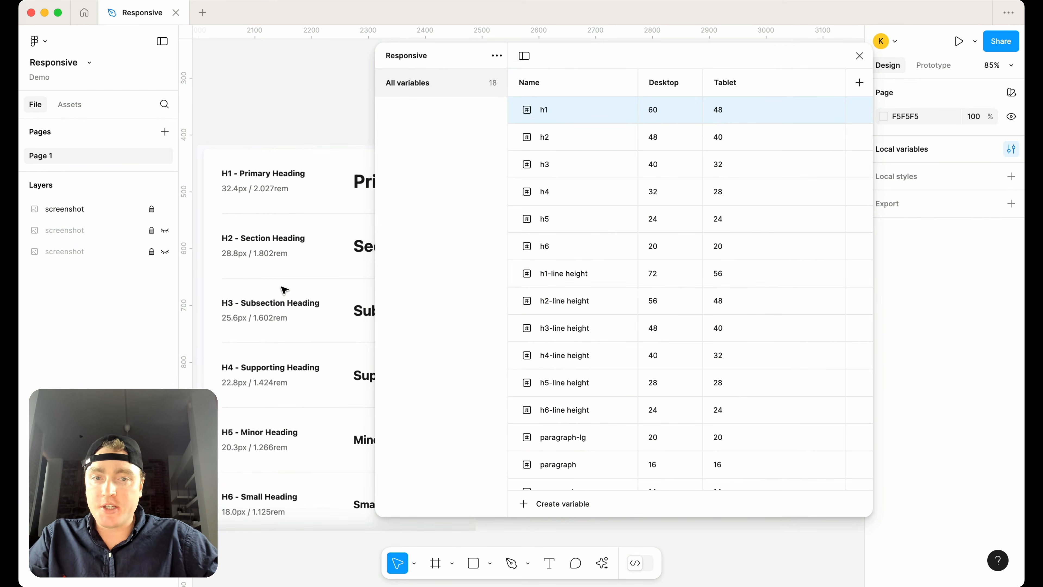
scroll(284, 289, left, 1)
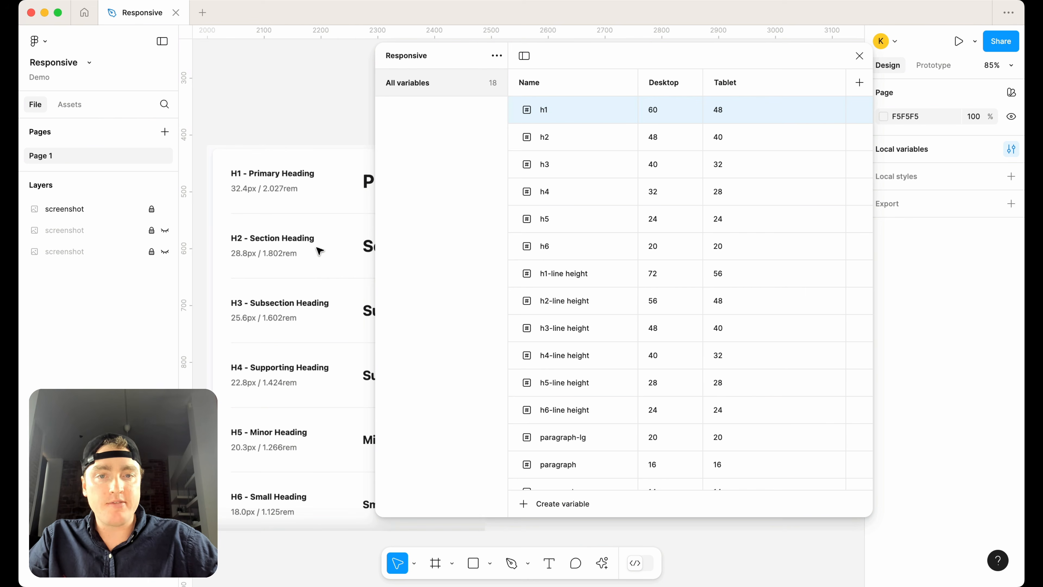
click(859, 82)
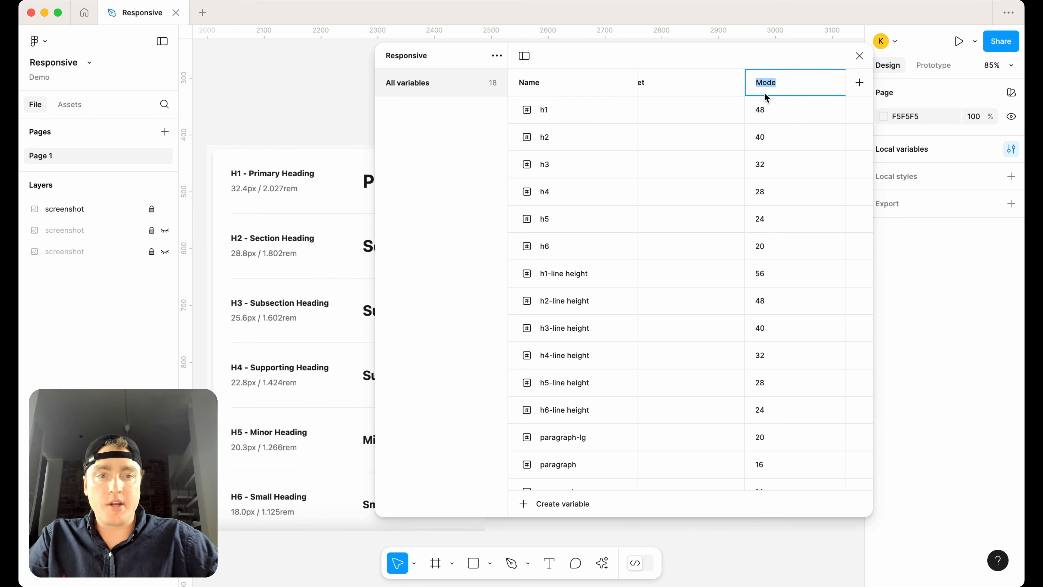
text(Mobile)
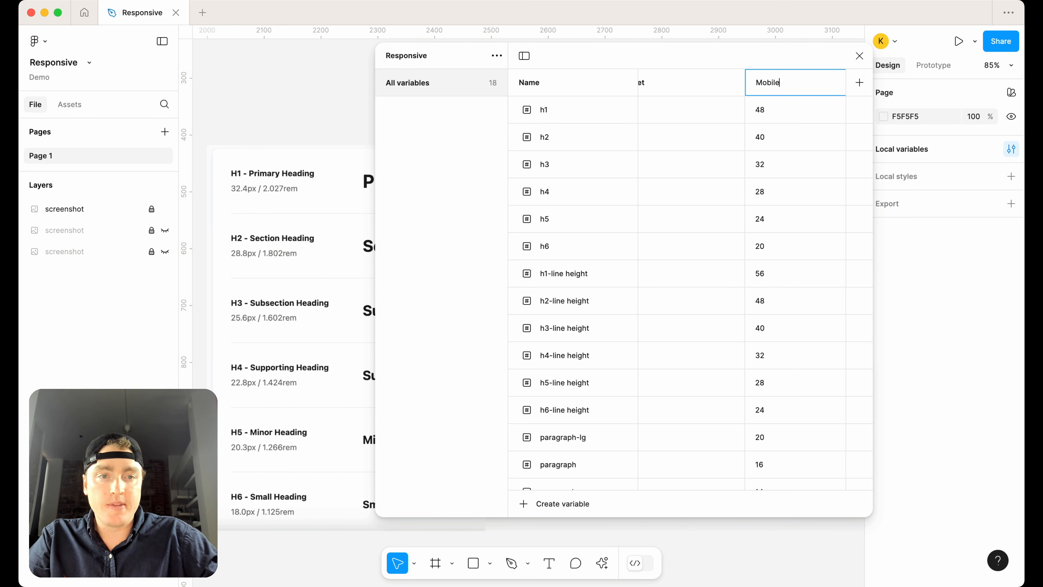
key(Return)
drag(745, 87, 675, 84)
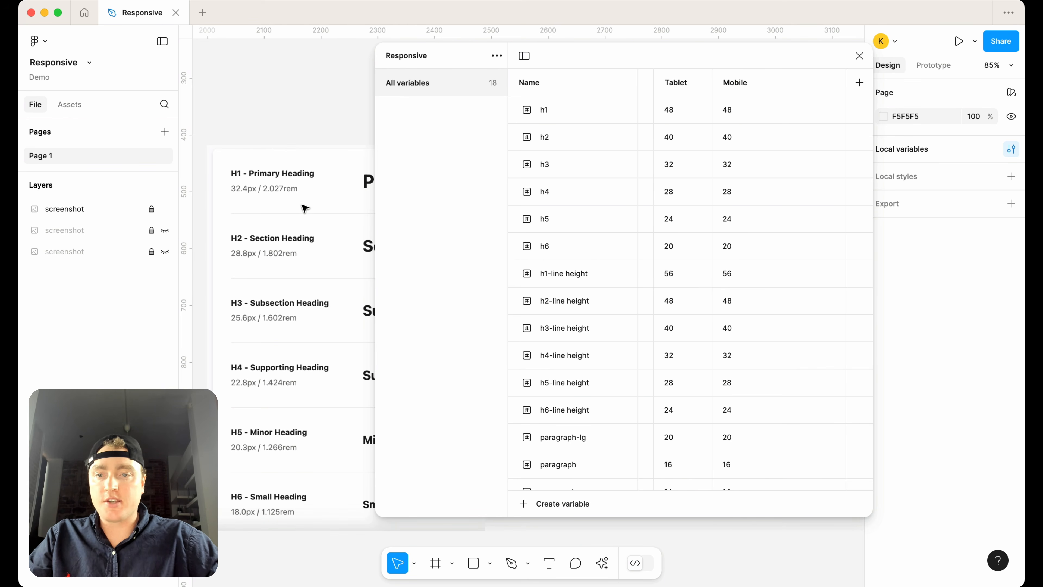
Set the Mobile values of the h1 variable to 32 and the h2 variable to 28
click(731, 111)
text(32)
key(Return)
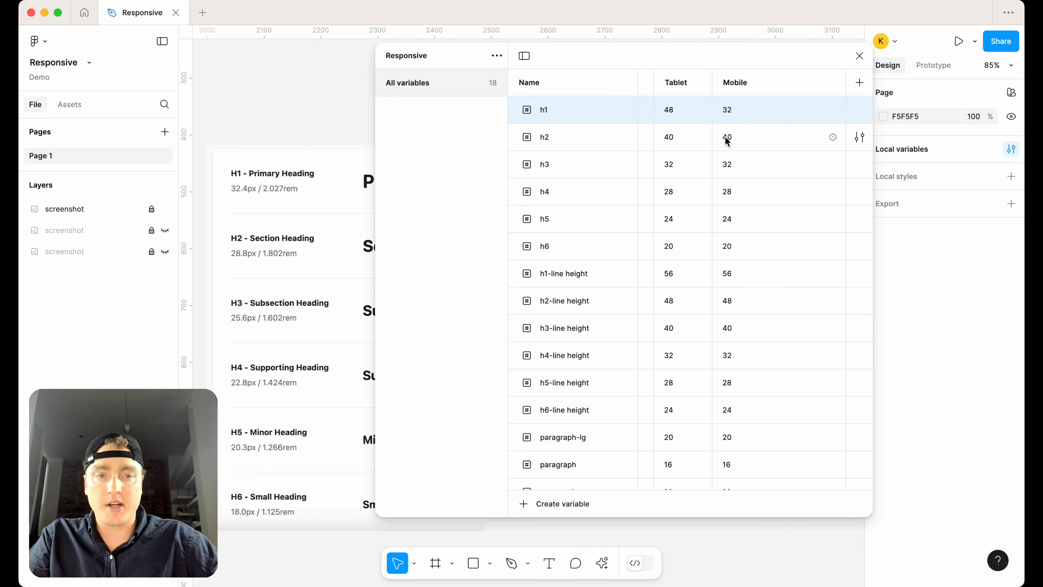
click(727, 137)
text(28)
key(Return)
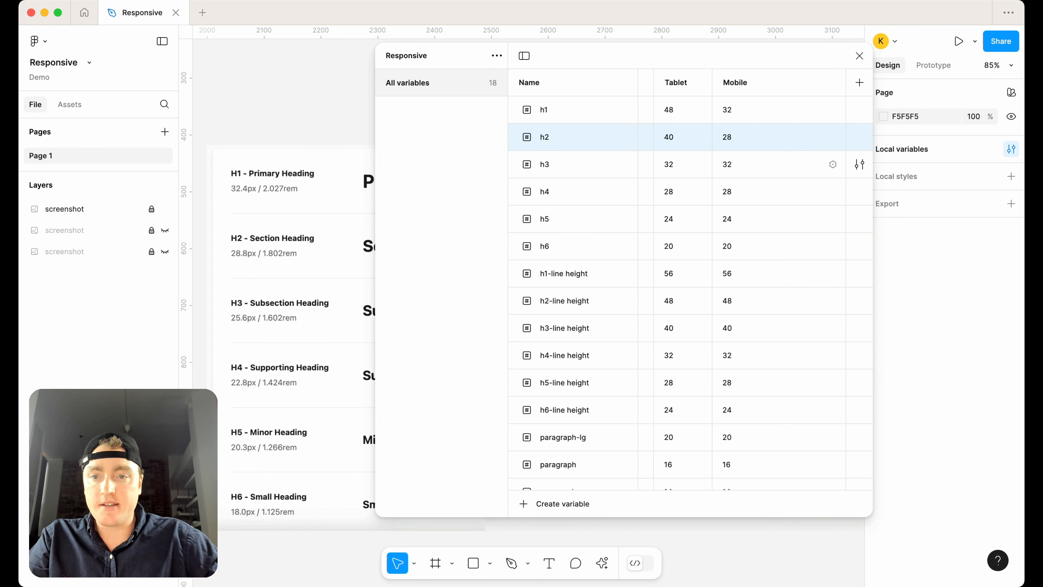
Set the Mobile values of the h3 and h4 variables to 24 each
click(733, 164)
text(24)
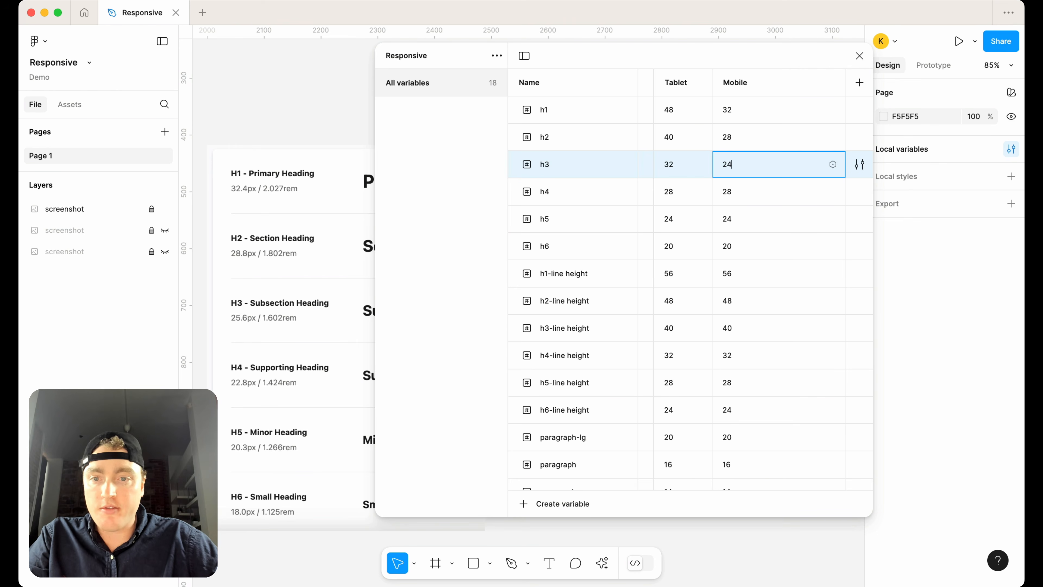
key(Return)
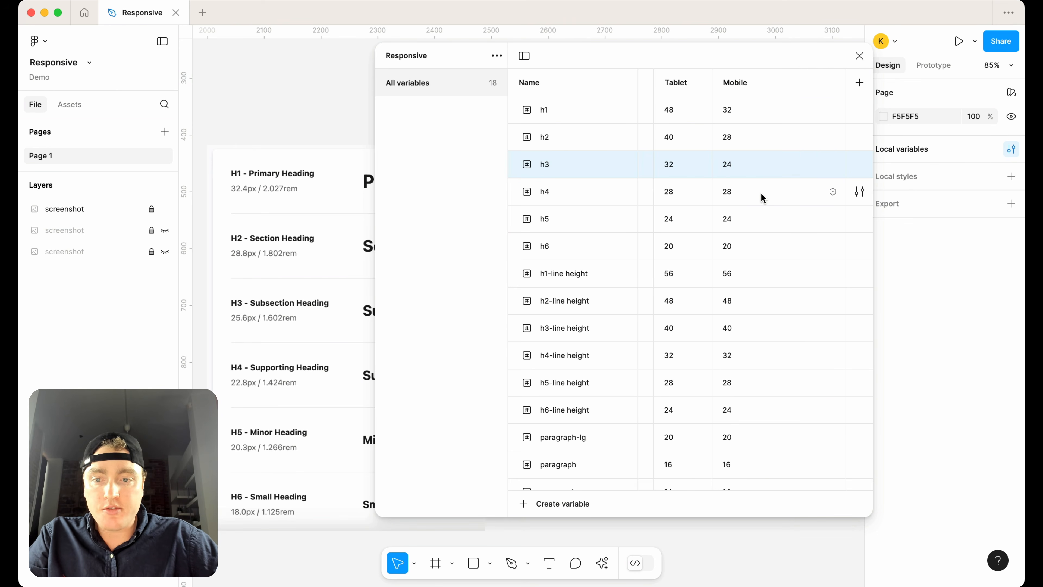
click(734, 197)
text(24)
key(Return)
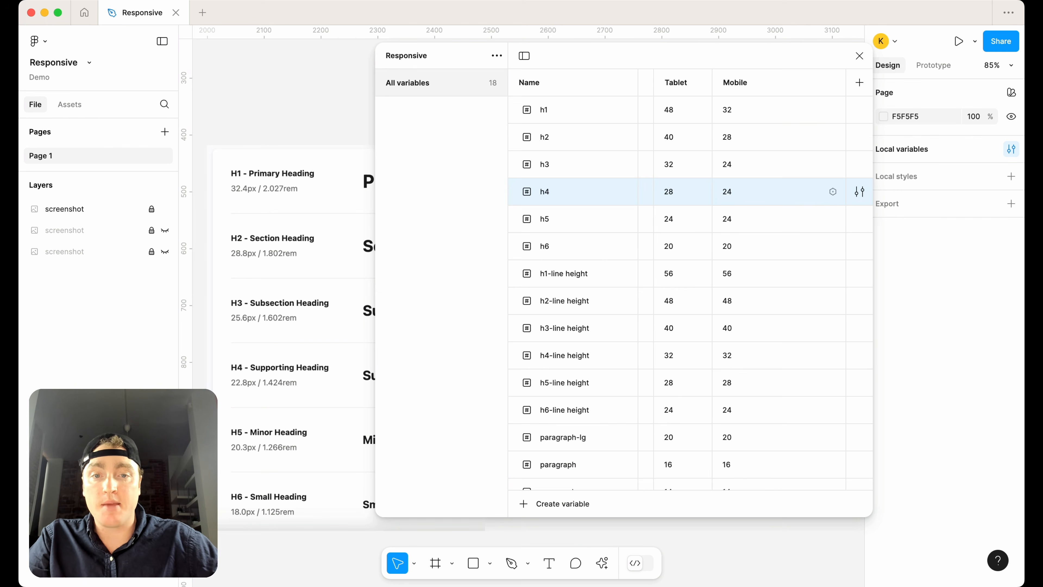
Enter 20 as the Mobile value of both the h5 and h6 variables
click(732, 227)
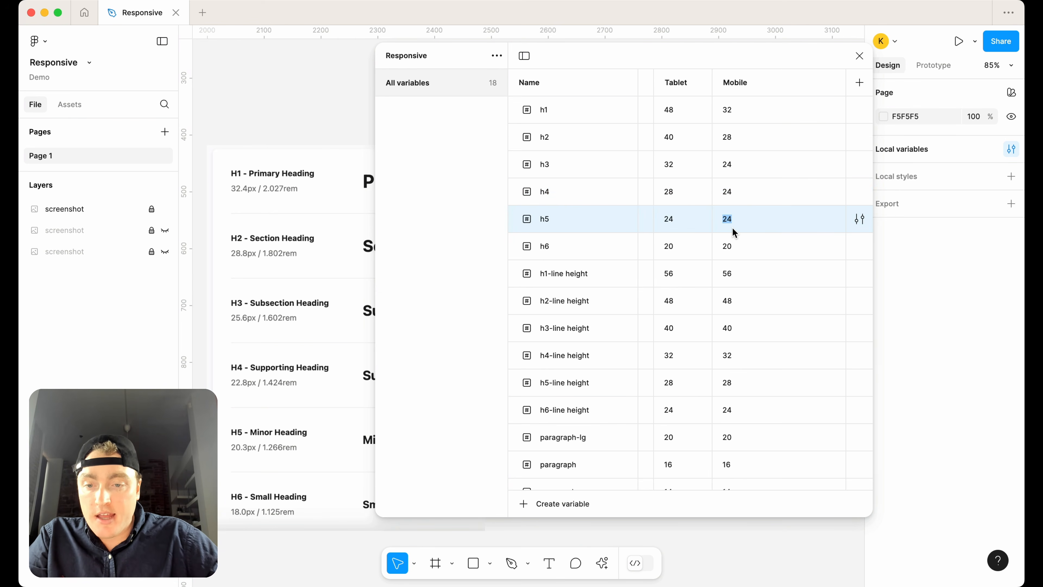
scroll(256, 489, down, 2)
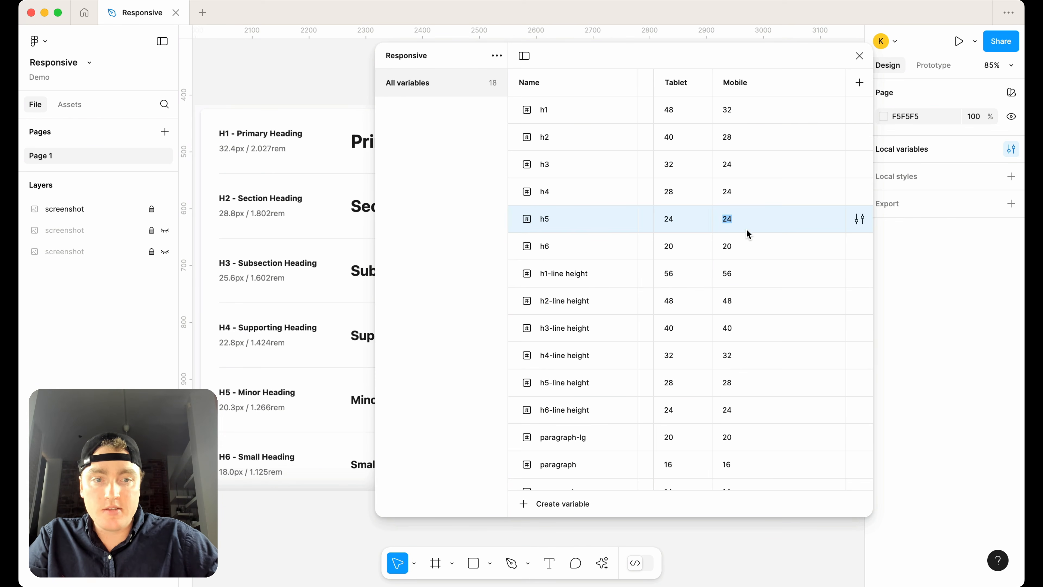
text(20)
key(Return)
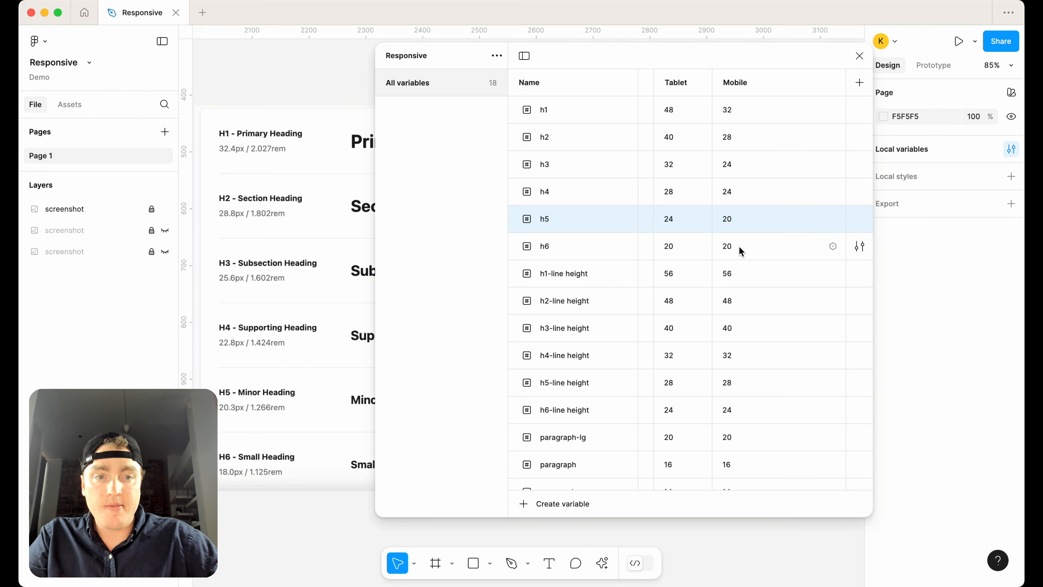
click(737, 249)
text(20)
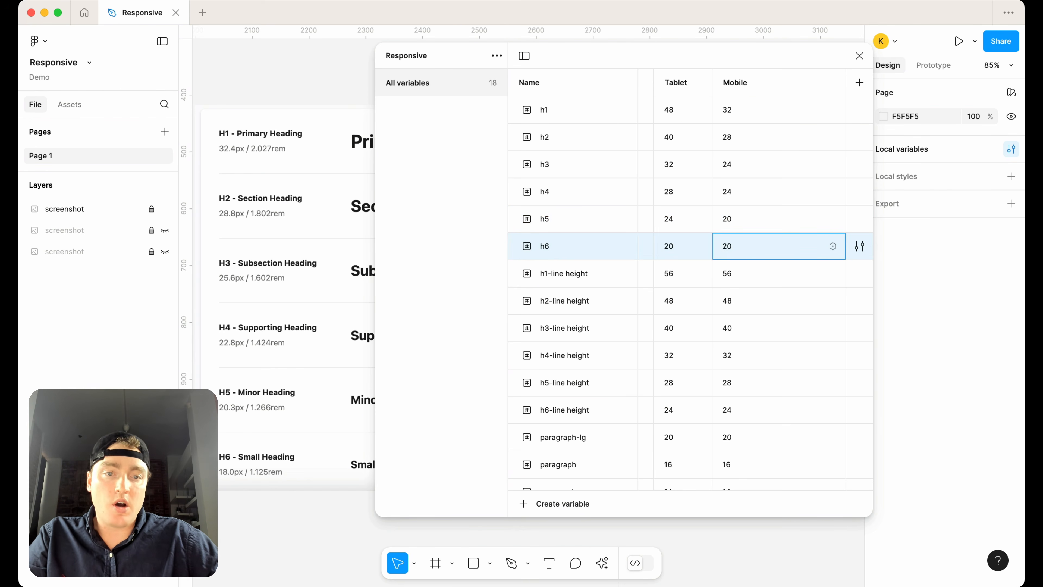
key(Return)
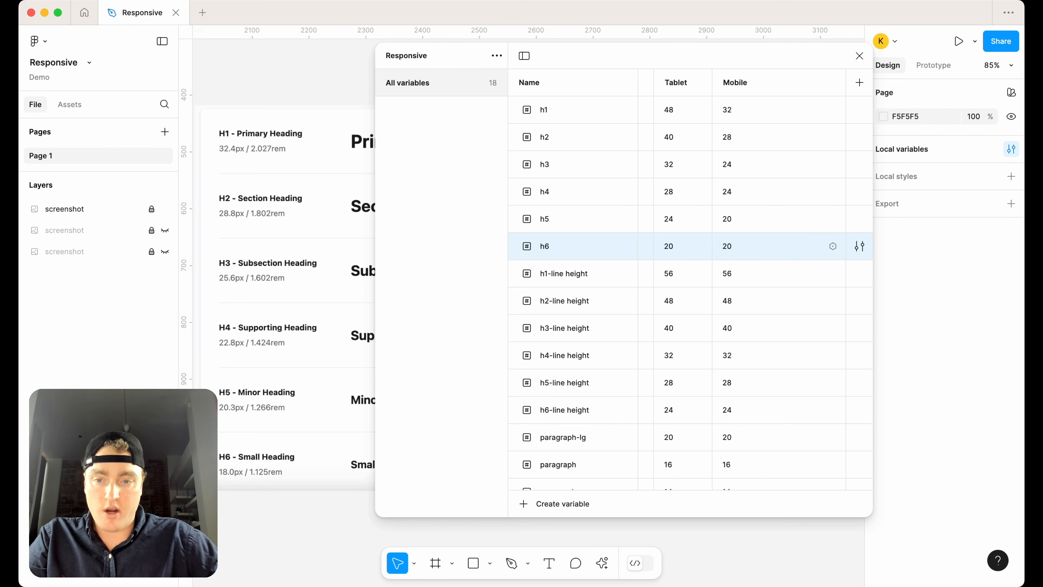
Set the Mobile values of h1-line height to 40 and h2-line height to 32
scroll(728, 300, left, 2)
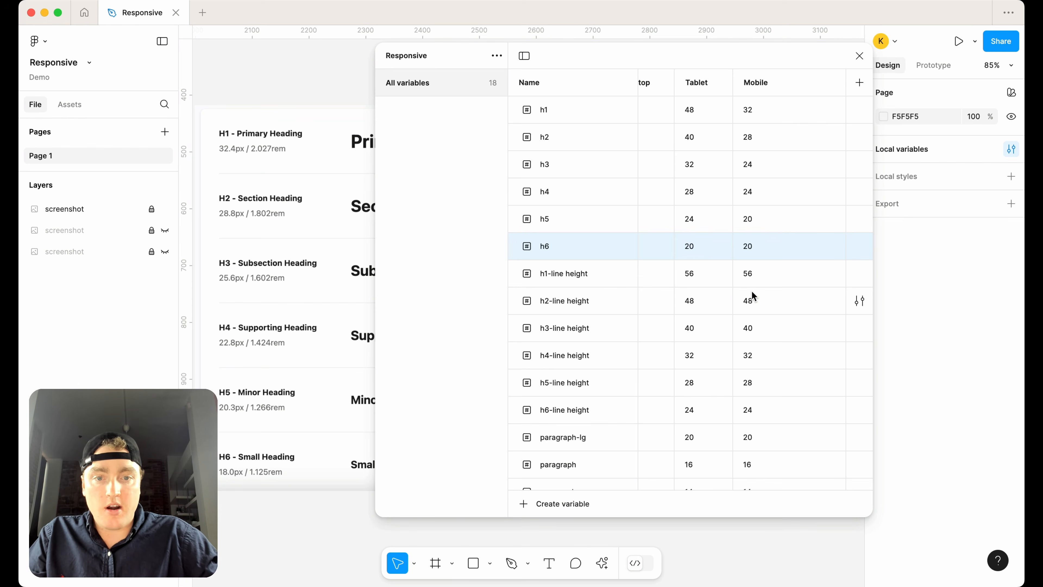
click(754, 274)
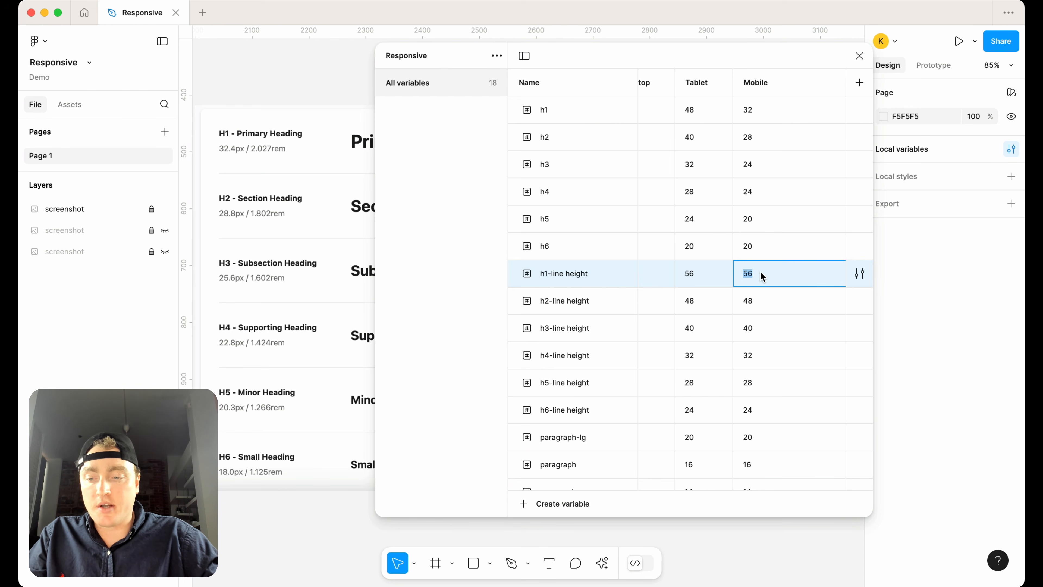
text(40)
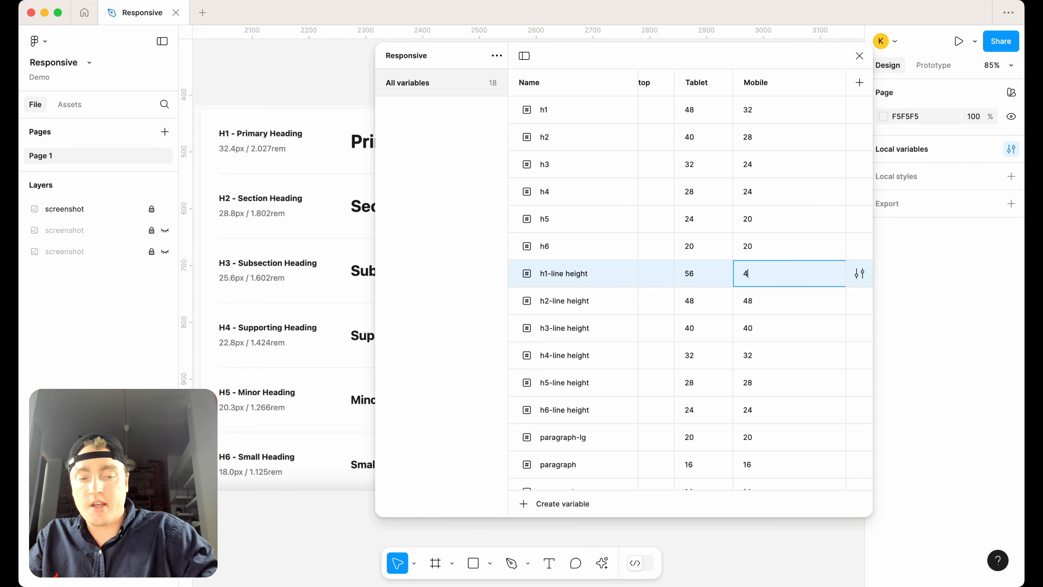
click(754, 302)
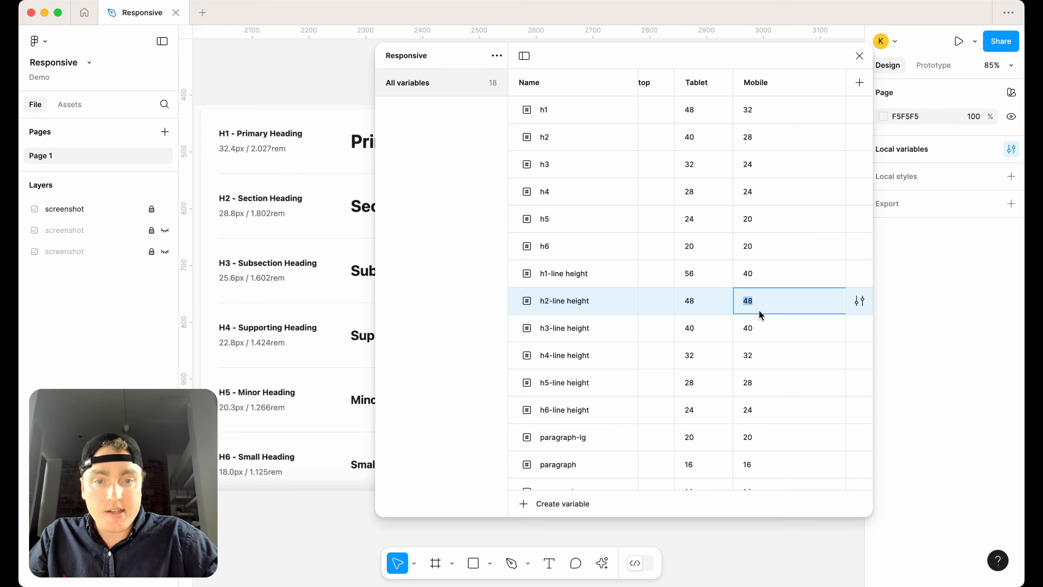
text(32)
key(Return)
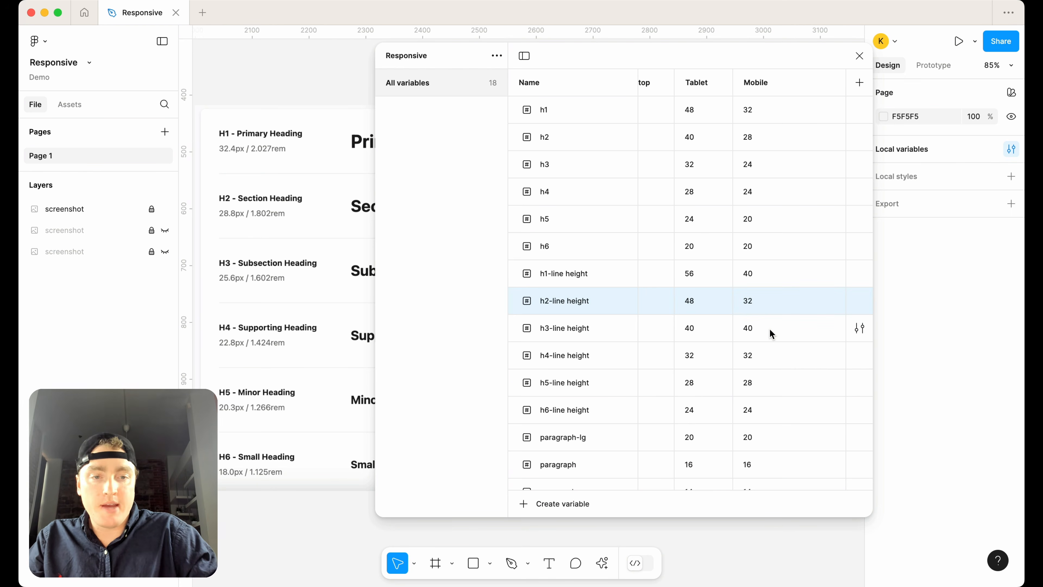
Set the Mobile values of both h4-line height and h3-line height to 28
double_click(755, 328)
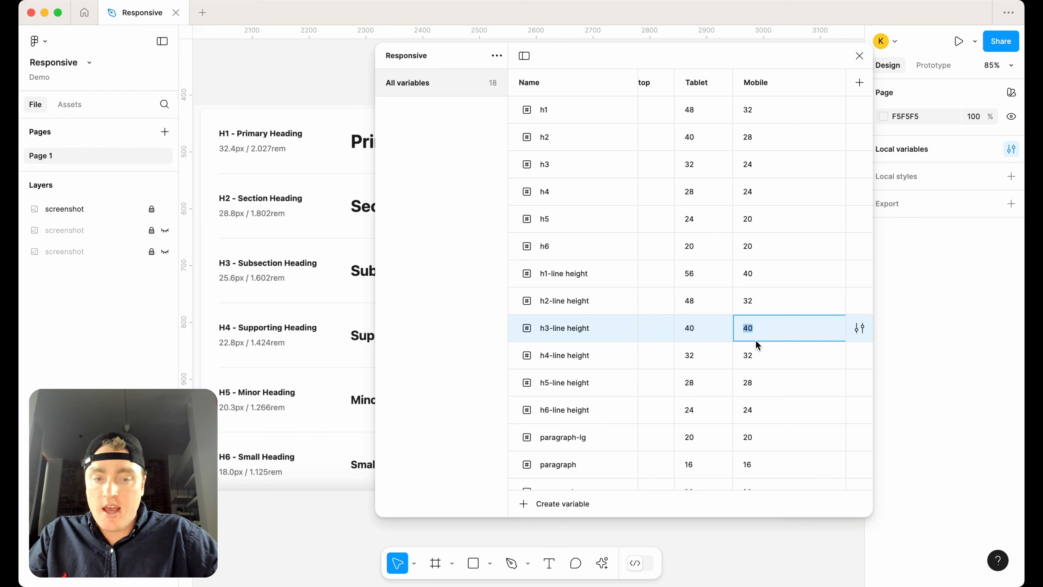
double_click(752, 356)
text(28)
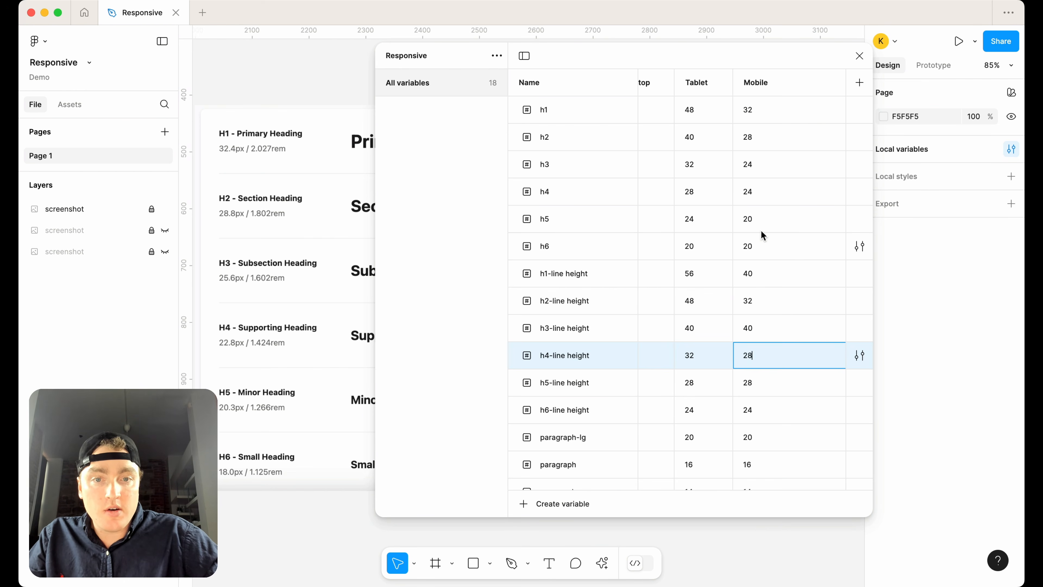
double_click(749, 386)
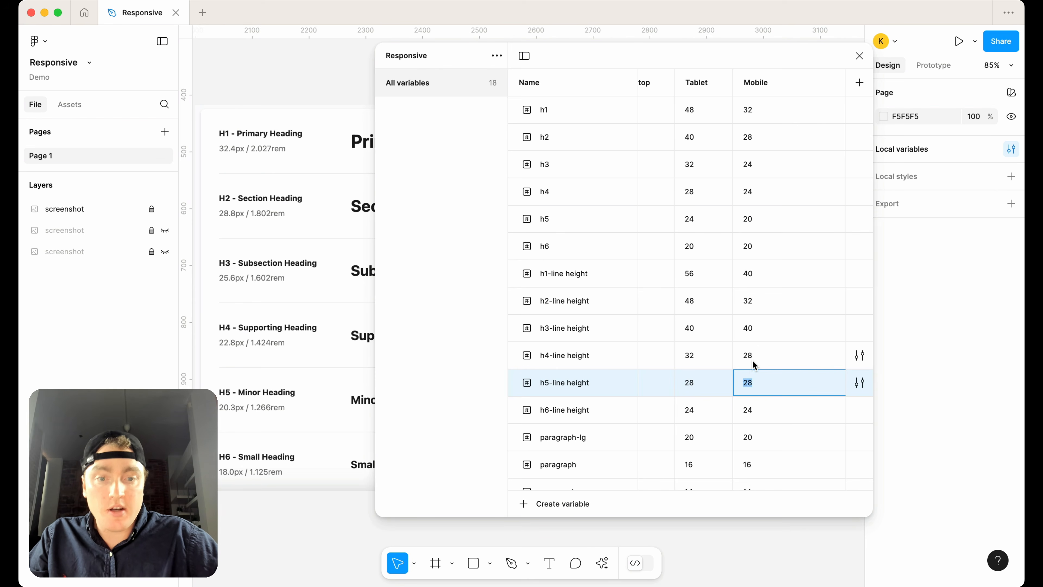
double_click(752, 329)
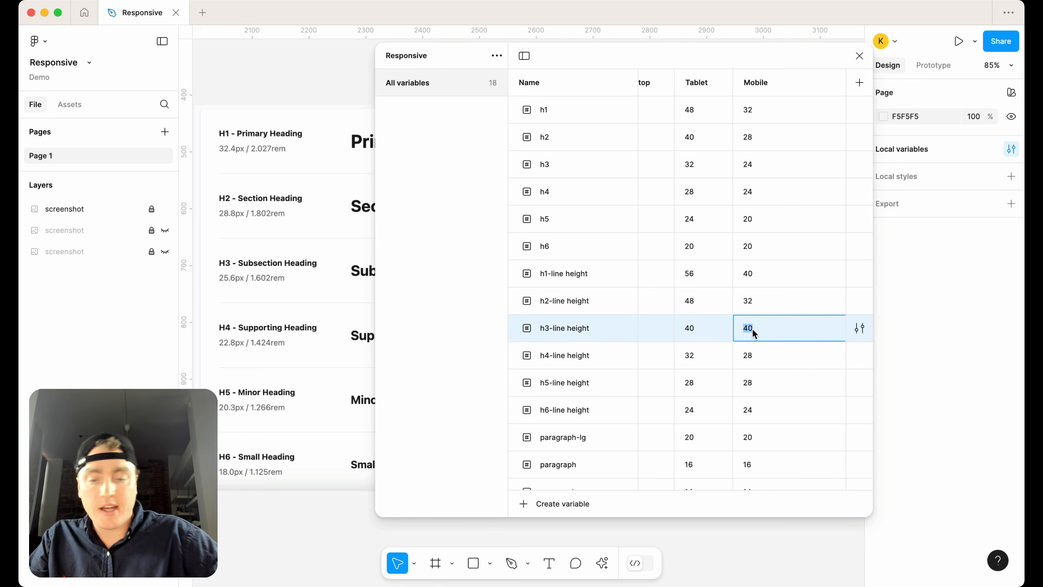
text(28)
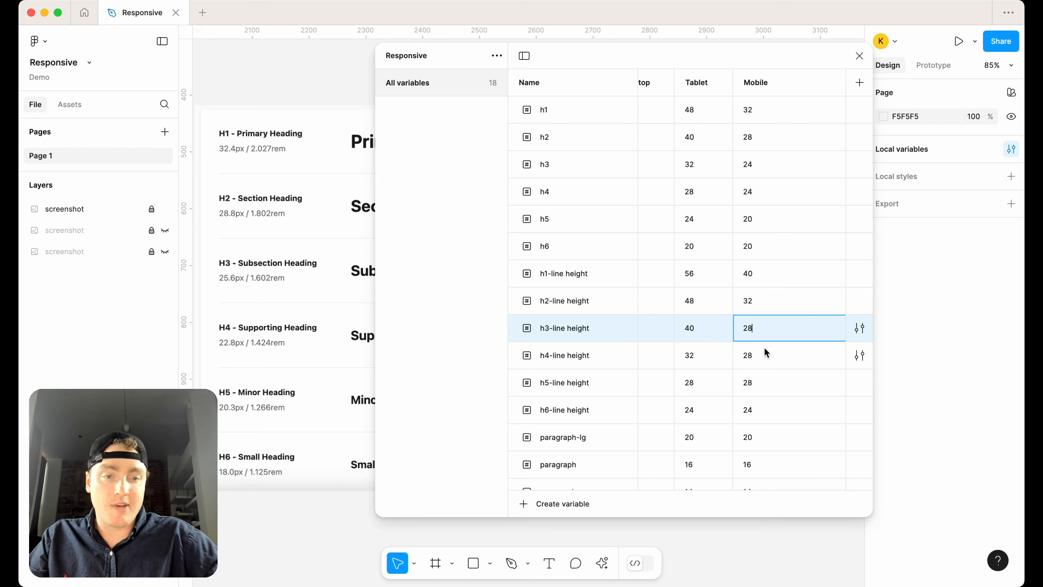
Set the Mobile value of h5-line height to 24 and review the values across the three modes
click(755, 384)
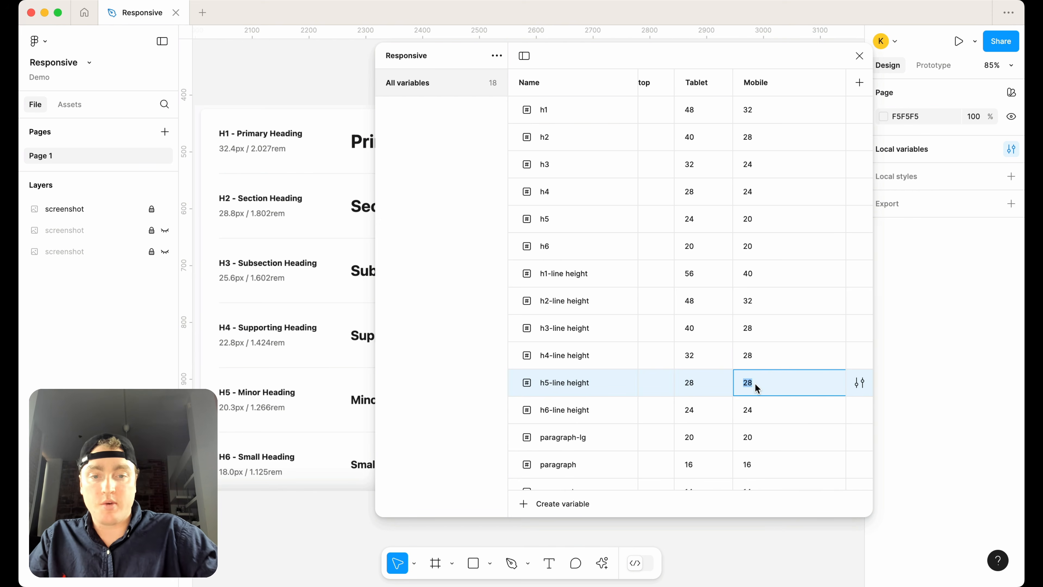
text(24)
key(Return)
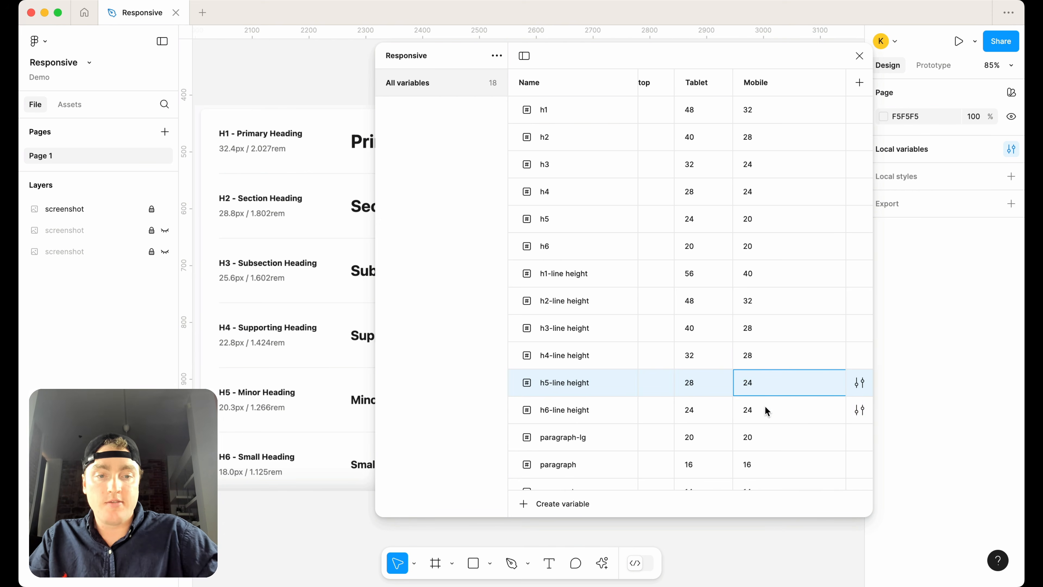
click(754, 404)
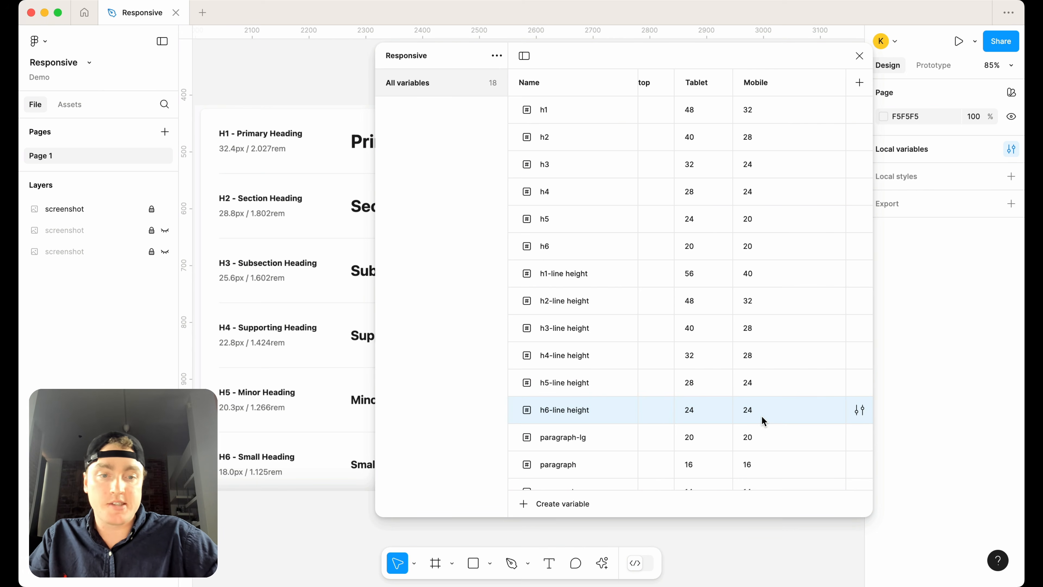
scroll(762, 410, down, 1)
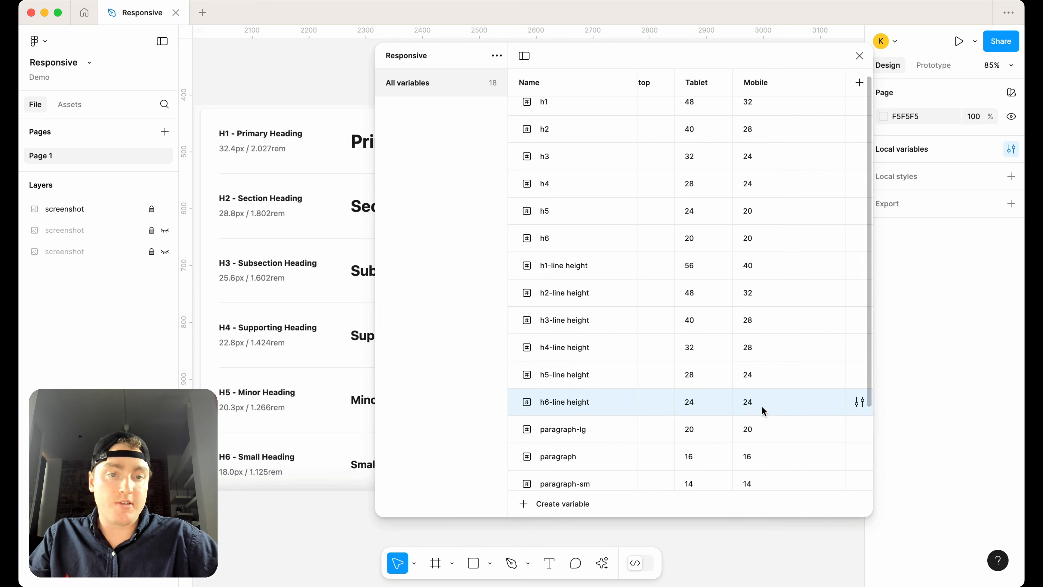
scroll(756, 381, left, 2)
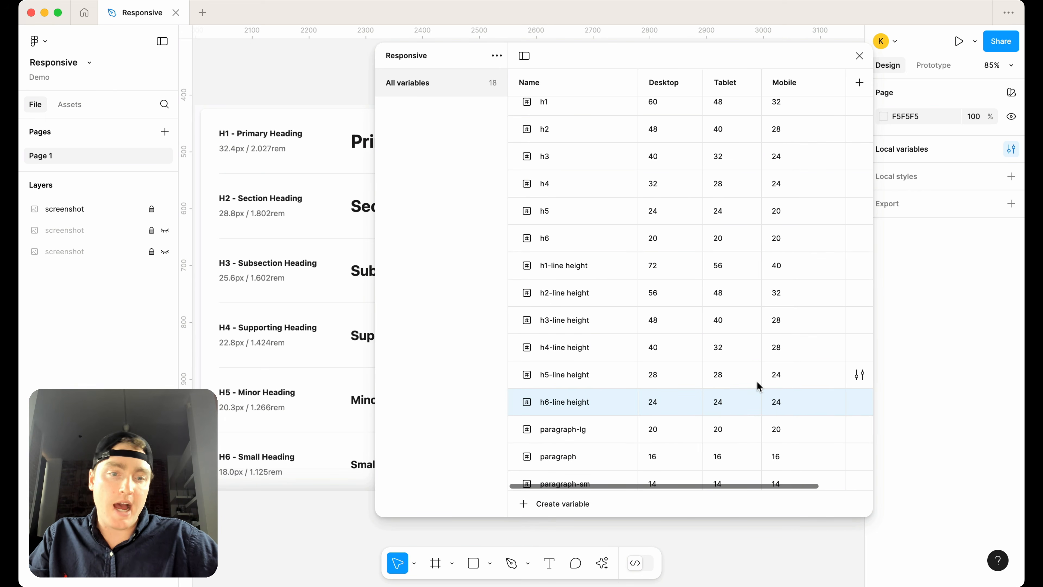
scroll(718, 237, up, 1)
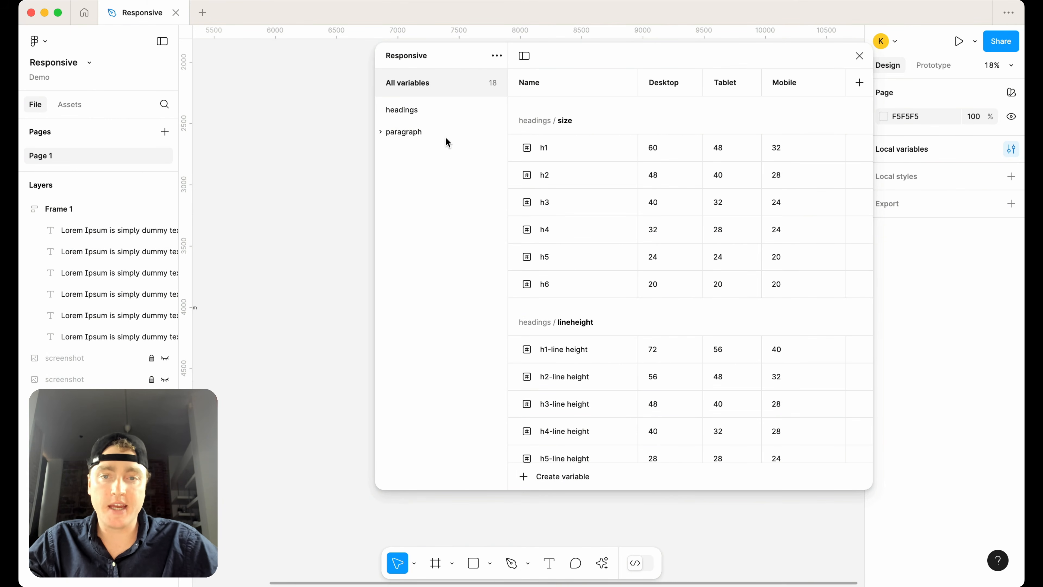
Expand the headings group and review the size and lineheight variables in the headings and paragraph groups
click(382, 110)
click(385, 175)
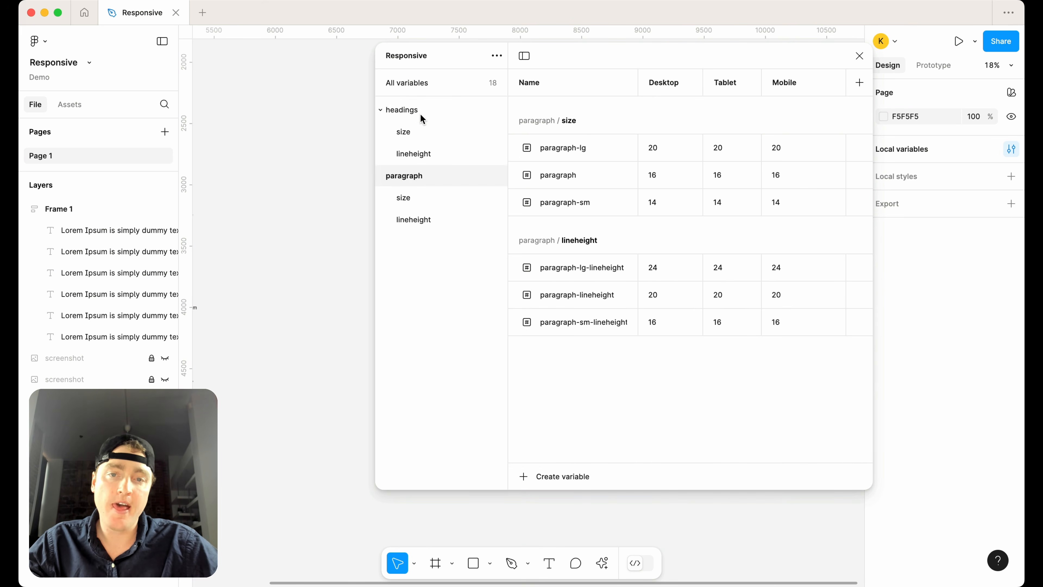
click(431, 111)
scroll(615, 214, down, 1)
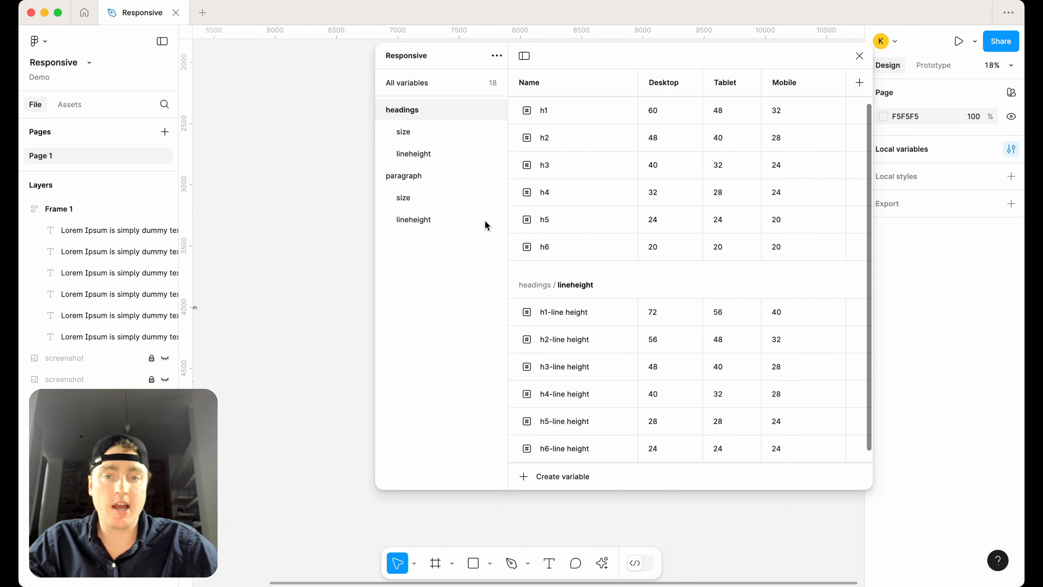
click(415, 177)
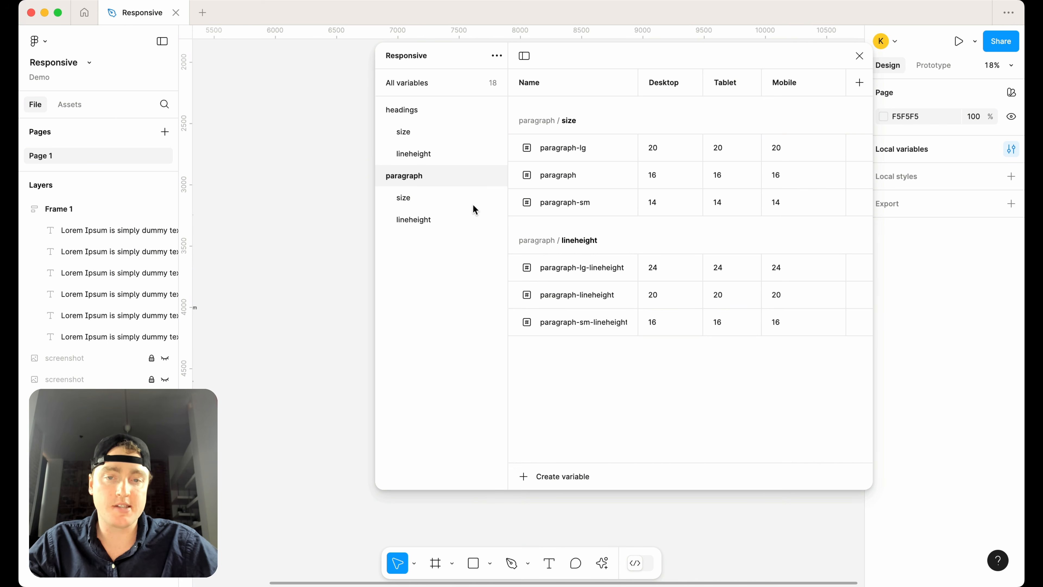
Close the variables window and inspect the typography settings of the first text layer in Frame 1
scroll(282, 270, left, 5)
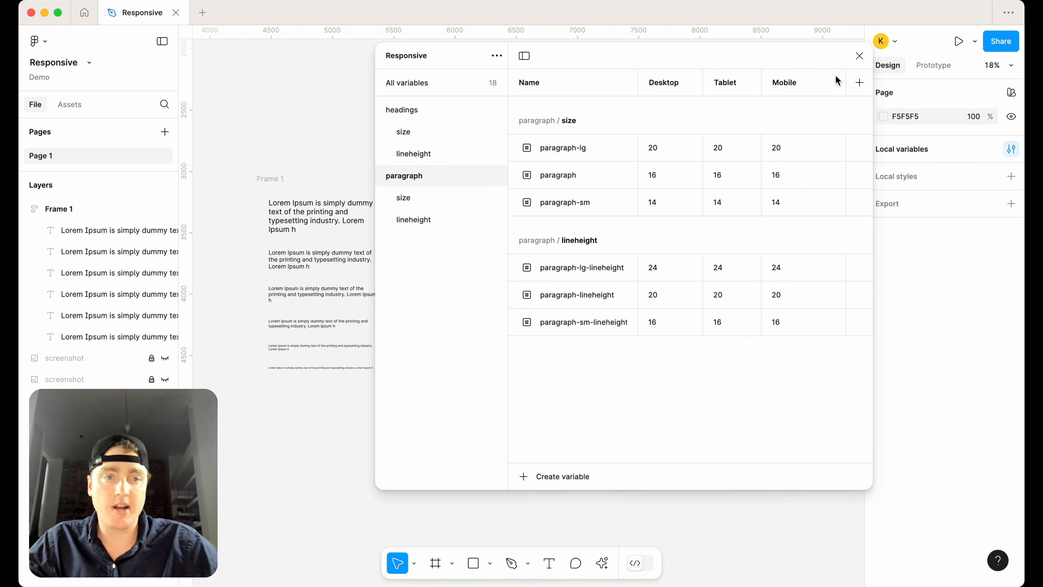
click(859, 56)
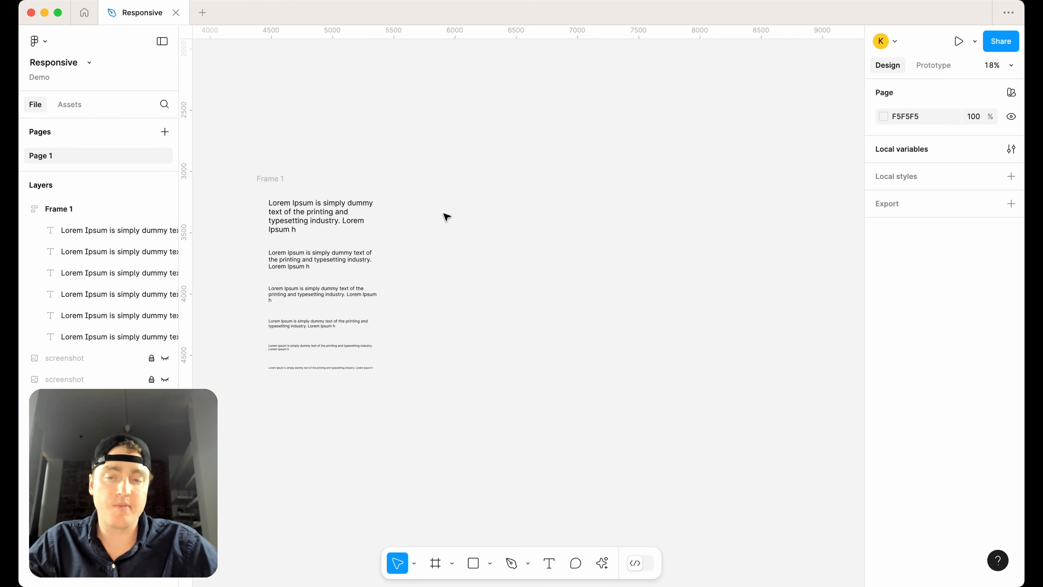
click(293, 227)
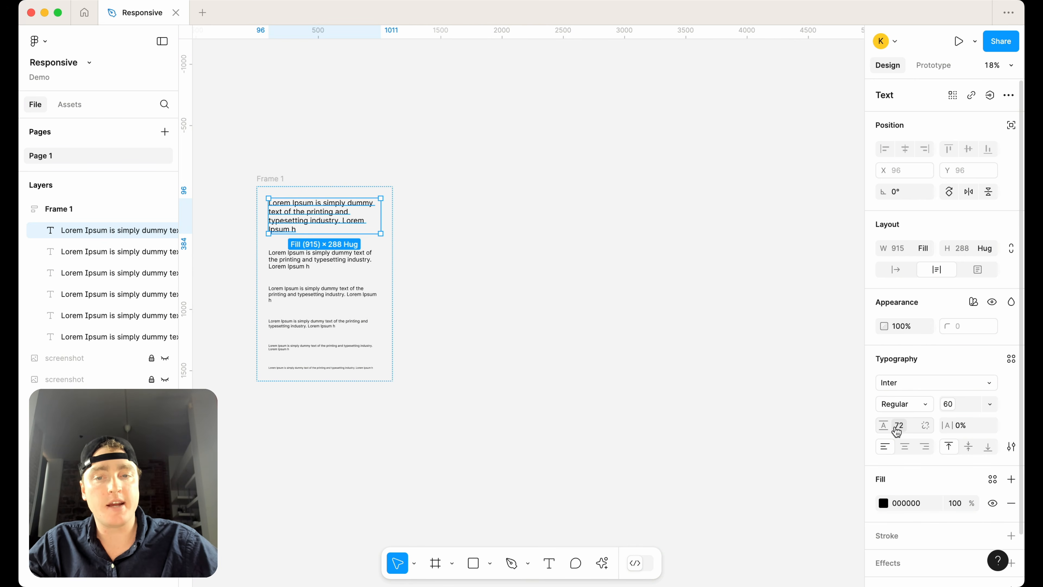
scroll(522, 255, left, 2)
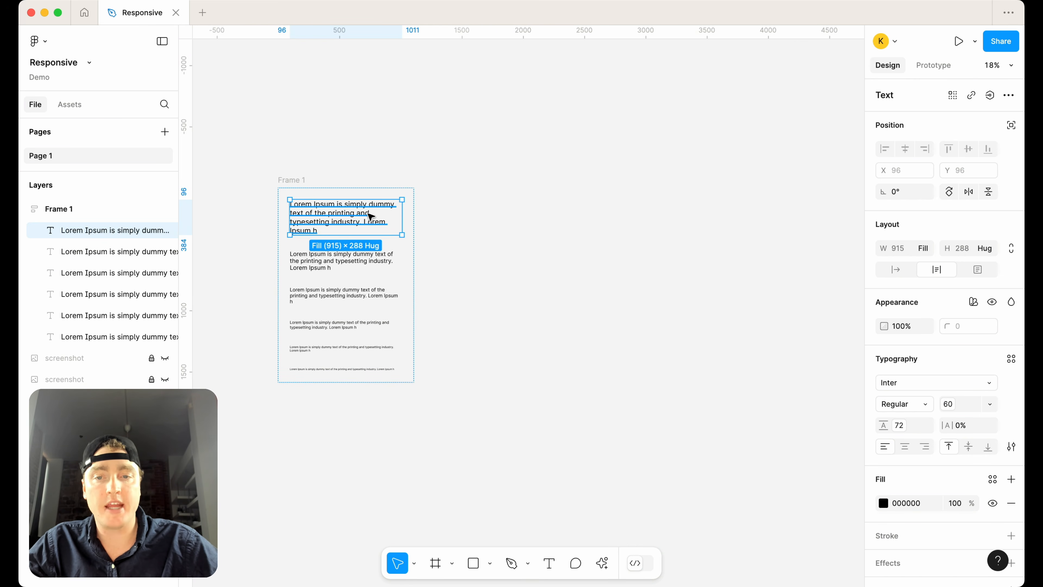
click(527, 326)
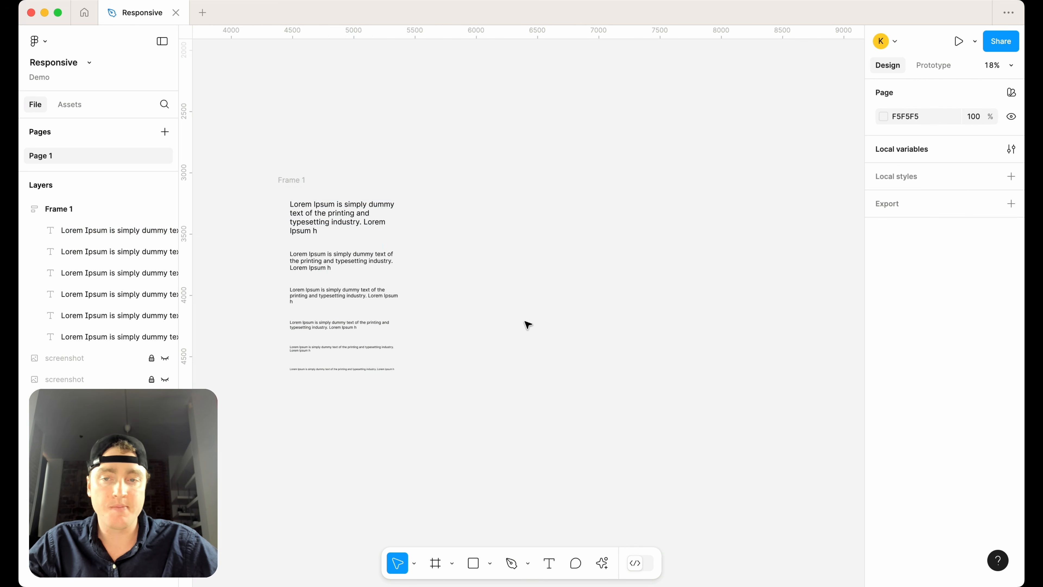
Create a number variable named frame in the Responsive collection
click(1008, 148)
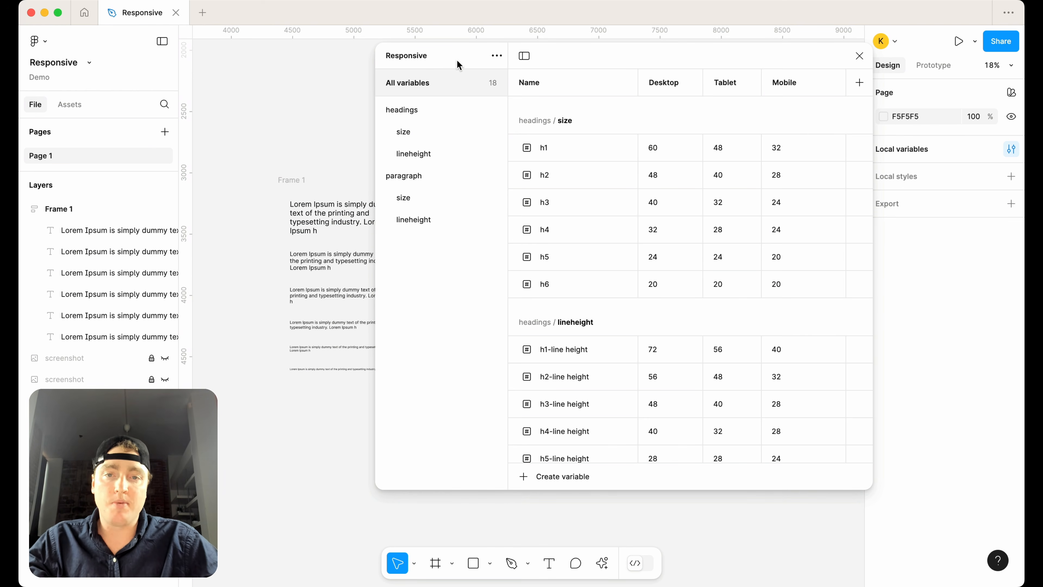
click(496, 57)
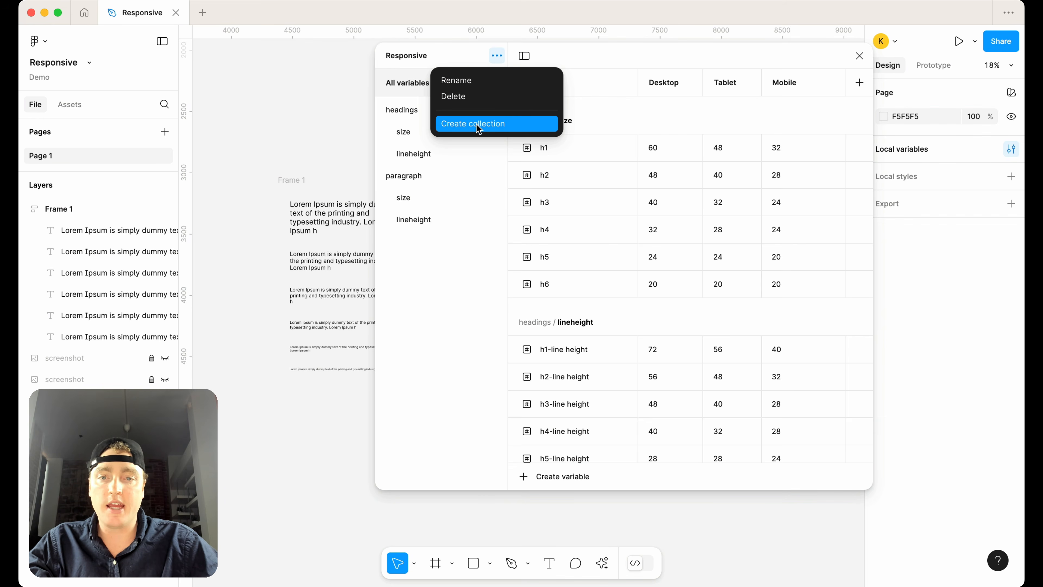
click(443, 325)
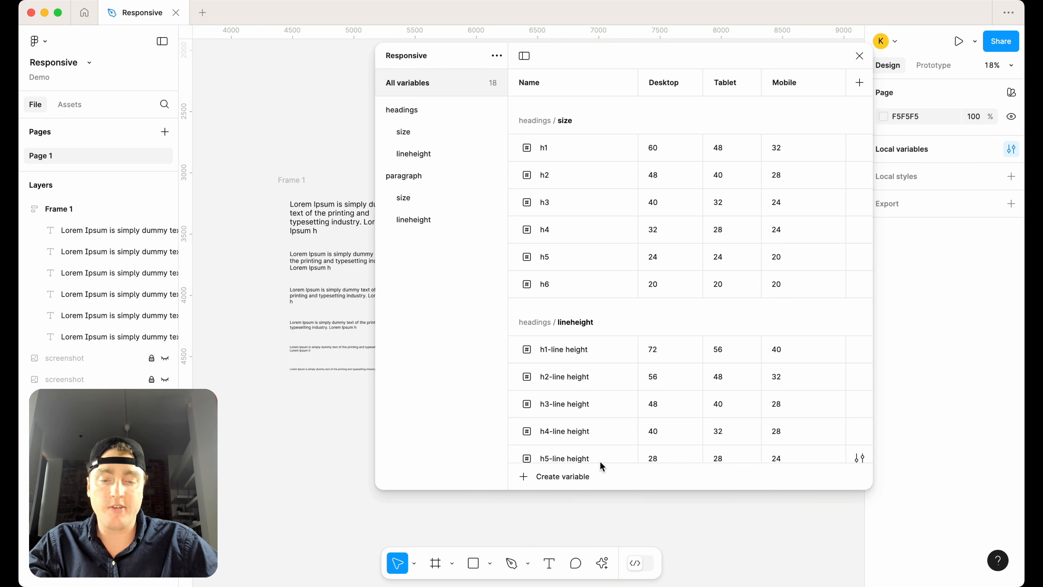
click(553, 477)
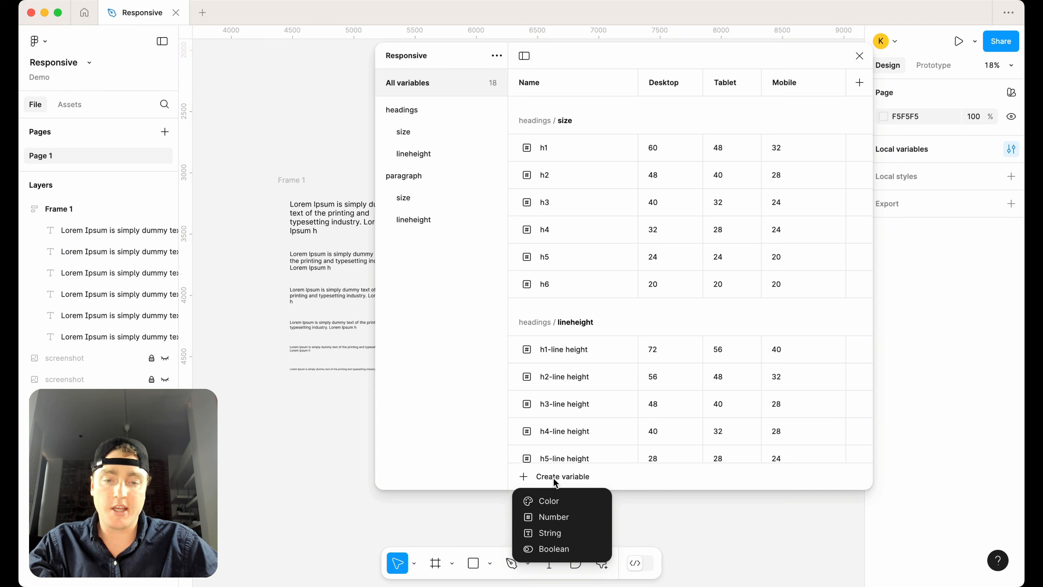
click(561, 518)
text(frame)
key(Return)
Put the frame variable into a new group named spacing
right_click(588, 106)
click(619, 155)
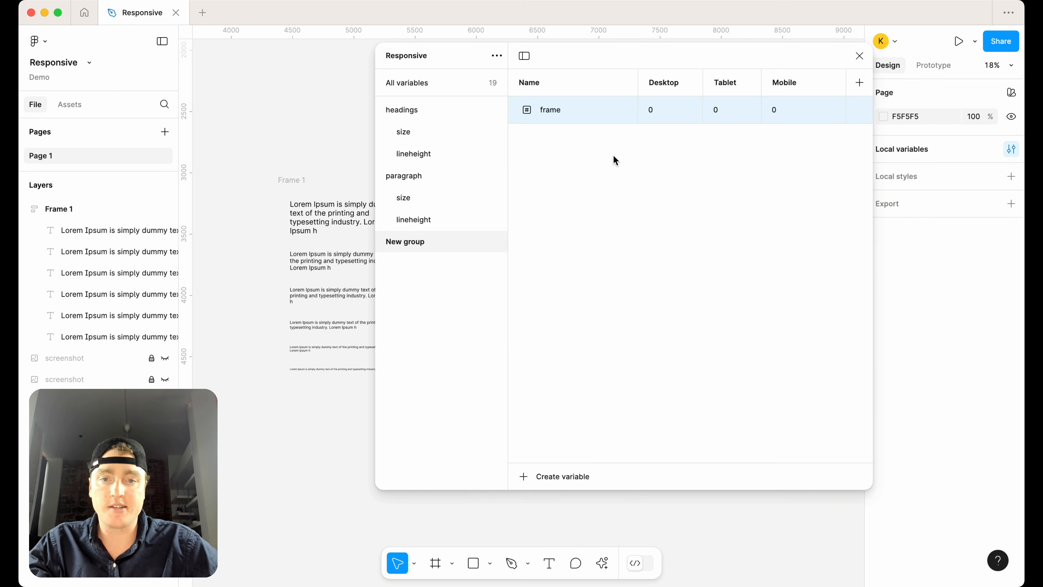
double_click(407, 244)
text(spacing)
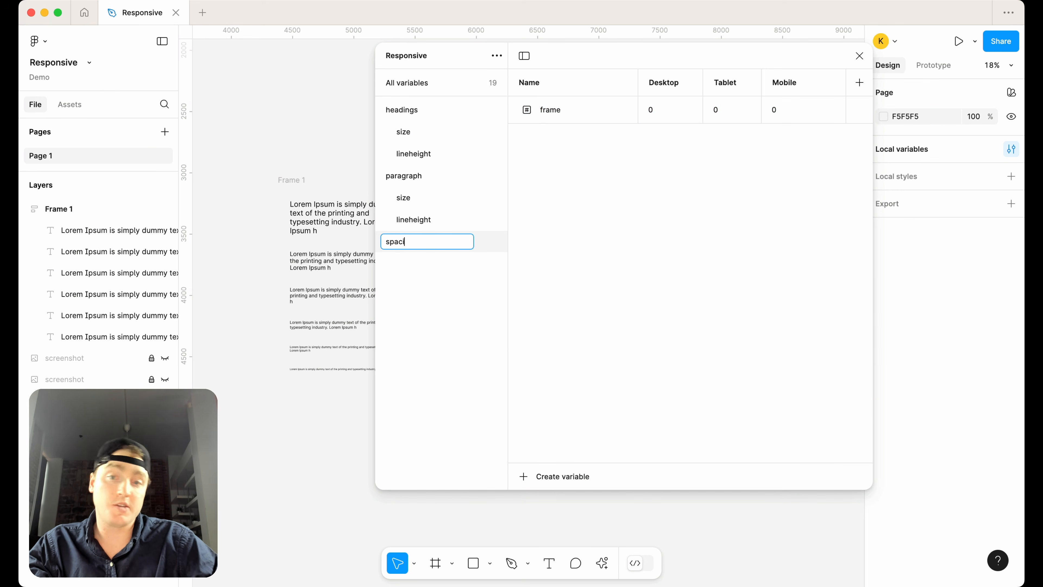
key(Return)
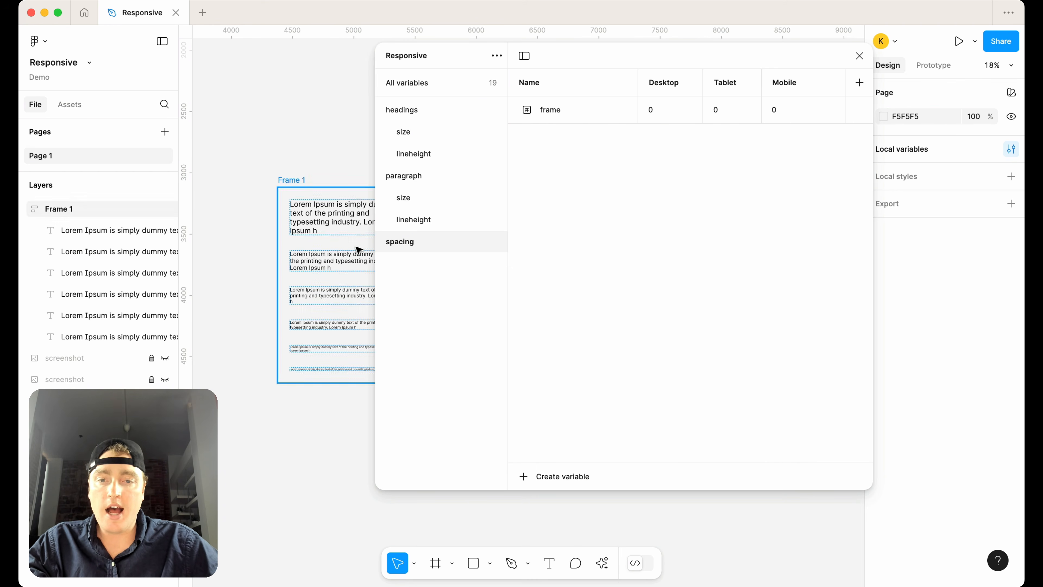
scroll(342, 249, down, 4)
scroll(341, 249, right, 5)
scroll(340, 251, up, 1)
scroll(340, 251, left, 2)
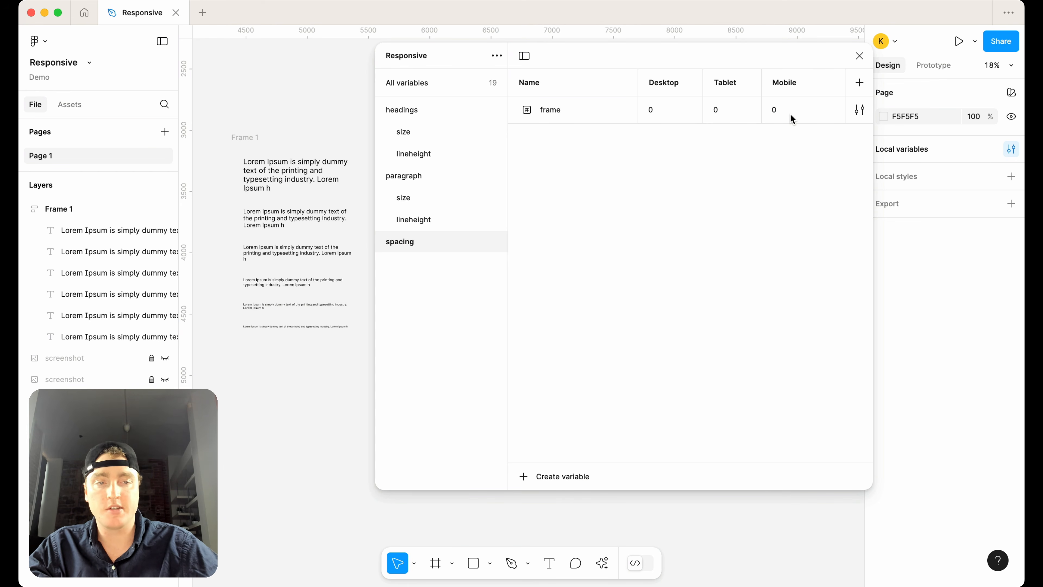
Check the Frame tool's Desktop preset sizes and place a default frame on the empty canvas
click(859, 55)
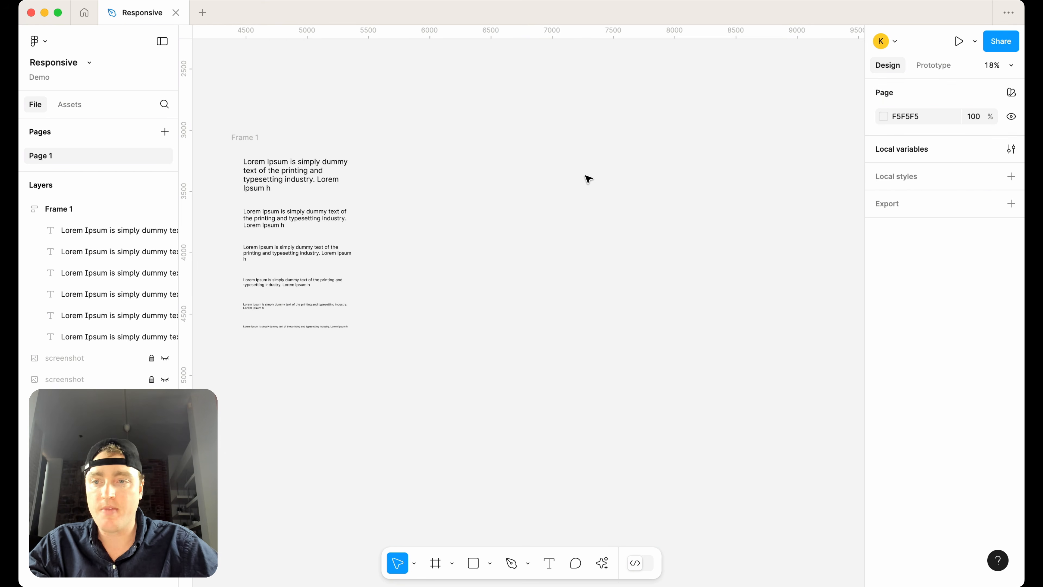
scroll(470, 481, down, 5)
scroll(470, 482, left, 2)
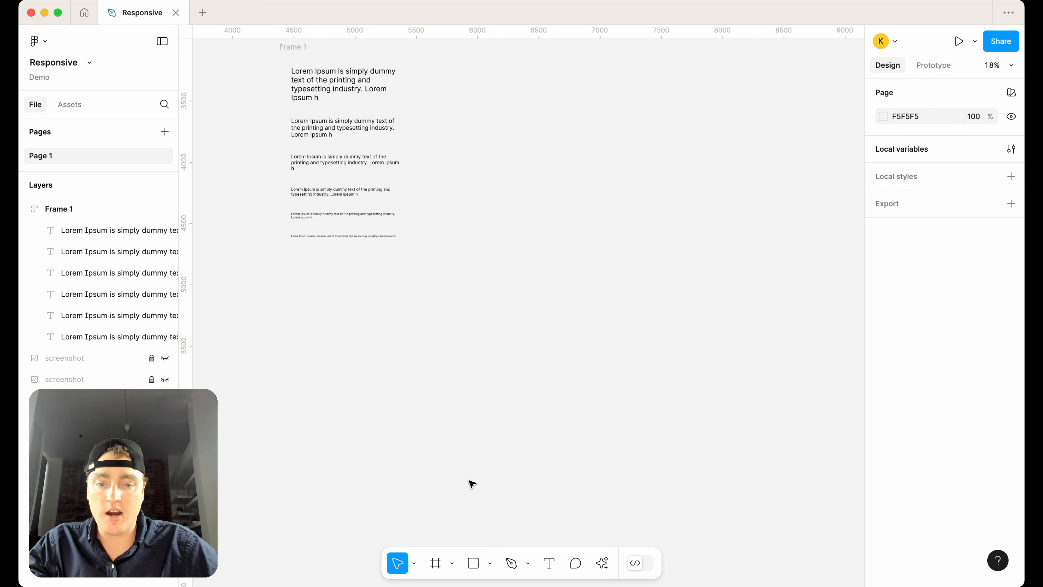
scroll(370, 310, up, 3)
scroll(370, 310, left, 1)
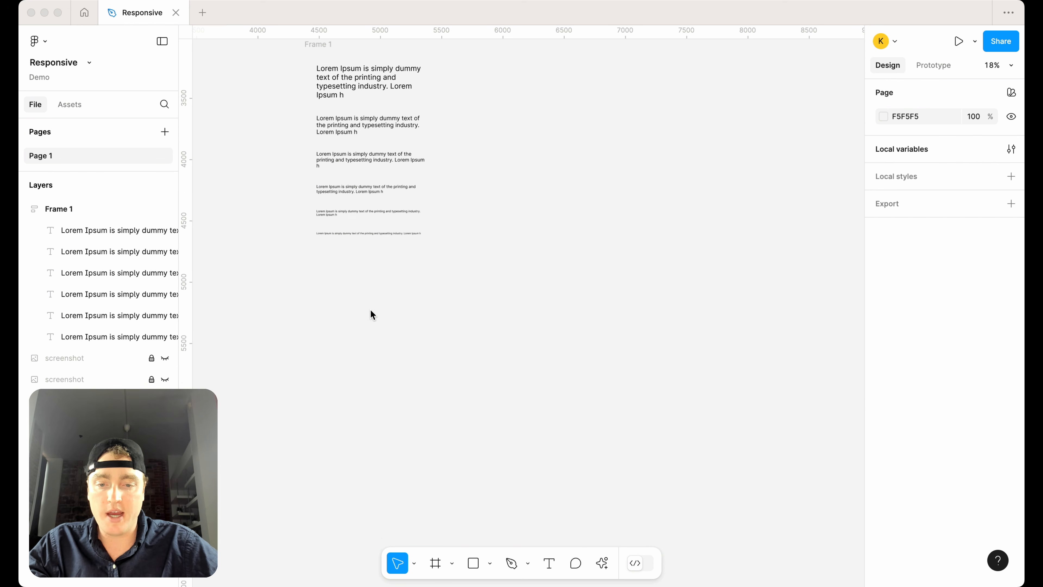
click(436, 567)
scroll(526, 258, up, 2)
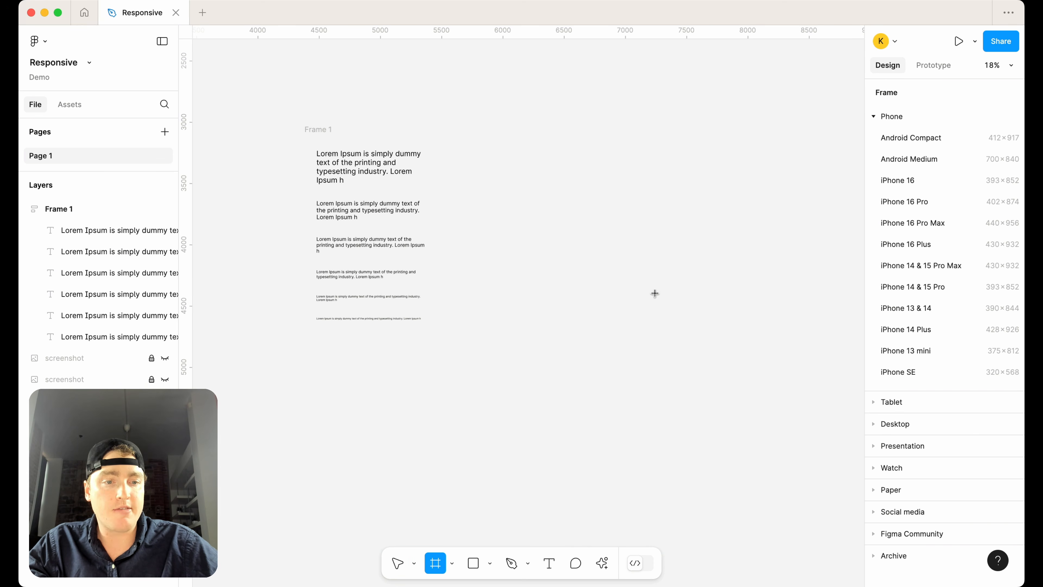
click(872, 428)
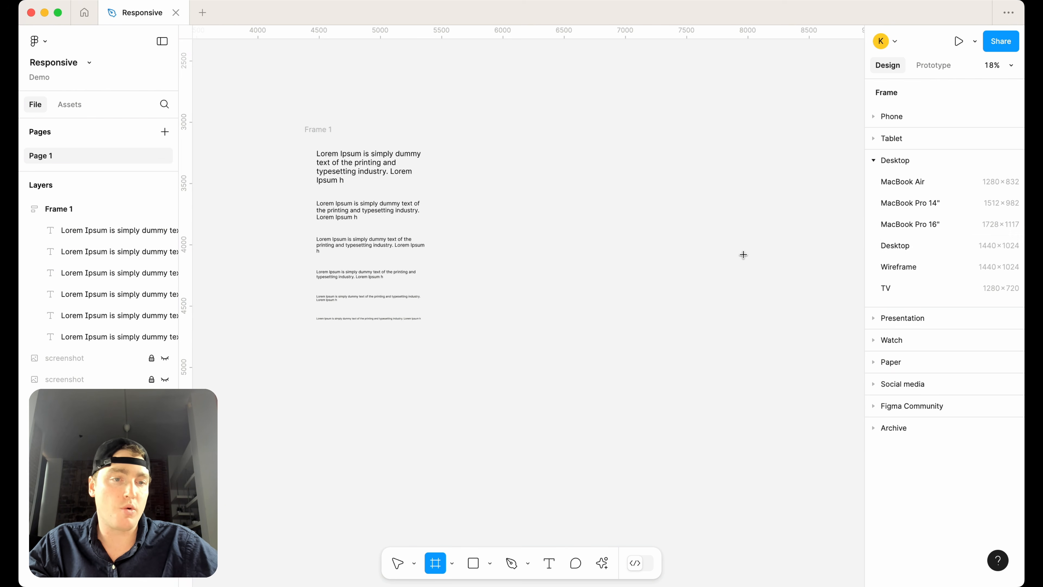
click(685, 243)
click(594, 176)
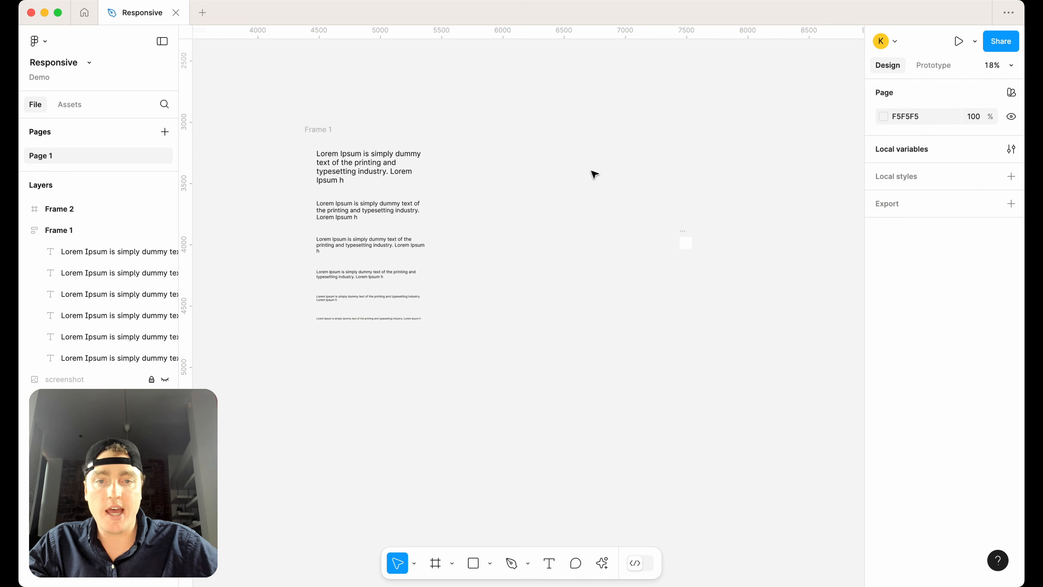
Set the Desktop value of the frame variable in the spacing group to 1440 and close the variables window
click(1011, 150)
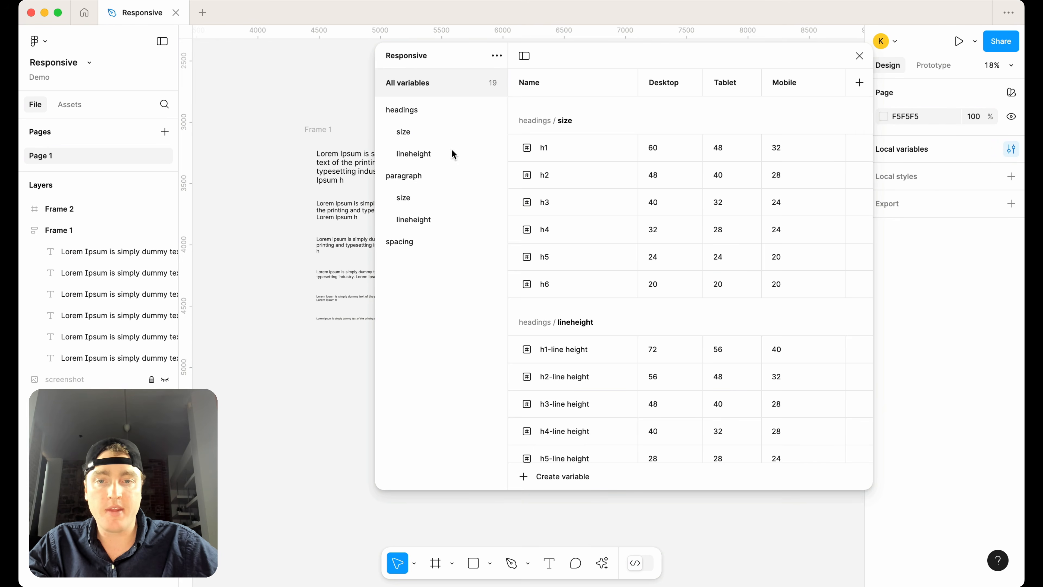
click(419, 243)
click(653, 109)
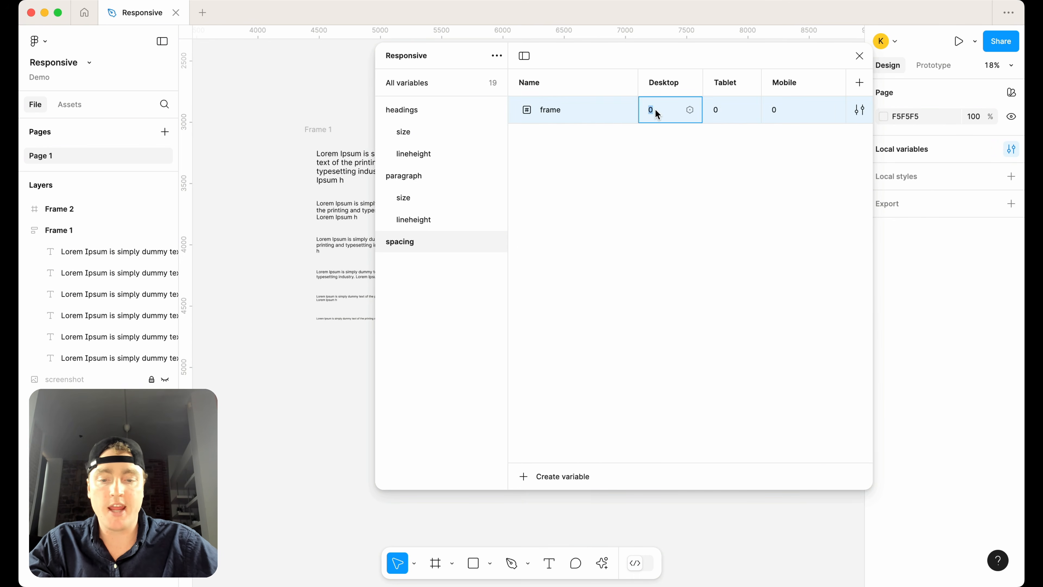
text(1440)
key(Return)
click(859, 56)
Check the Frame tool's Tablet preset sizes and delete the stray frames beside Frame 1
click(434, 563)
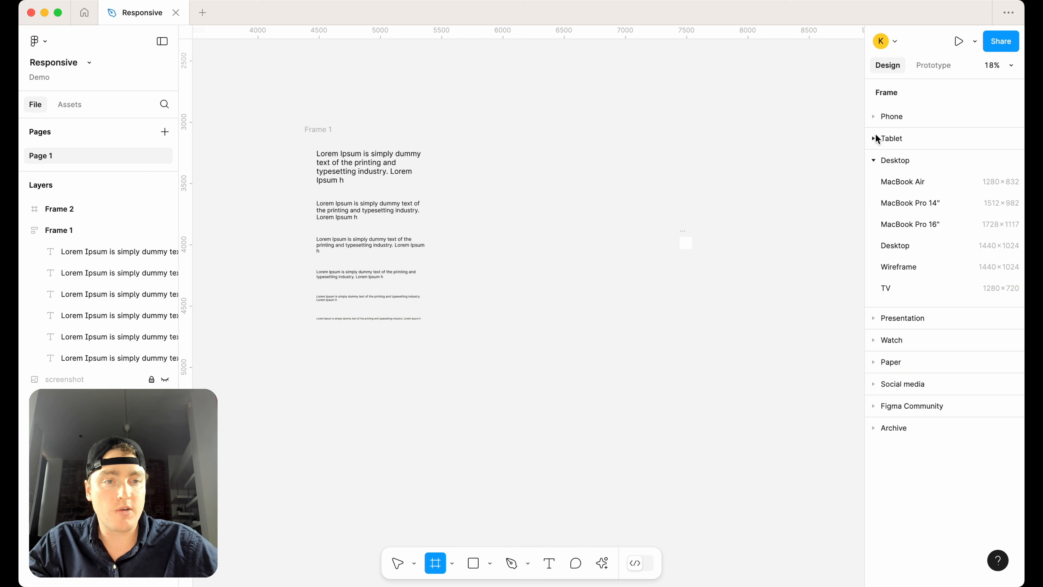
click(876, 139)
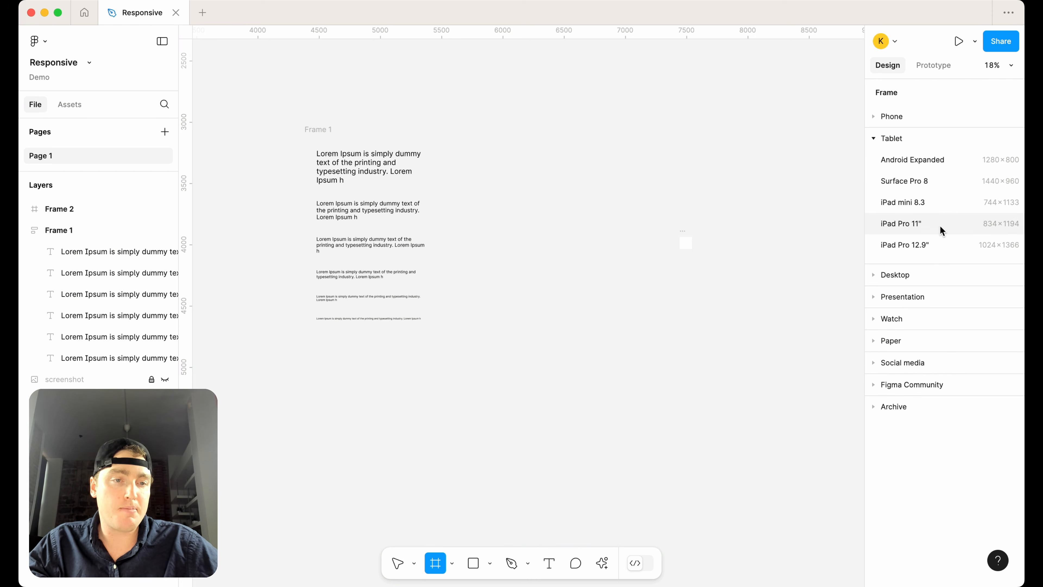
click(650, 210)
drag(733, 341, 630, 204)
key(BackSpace)
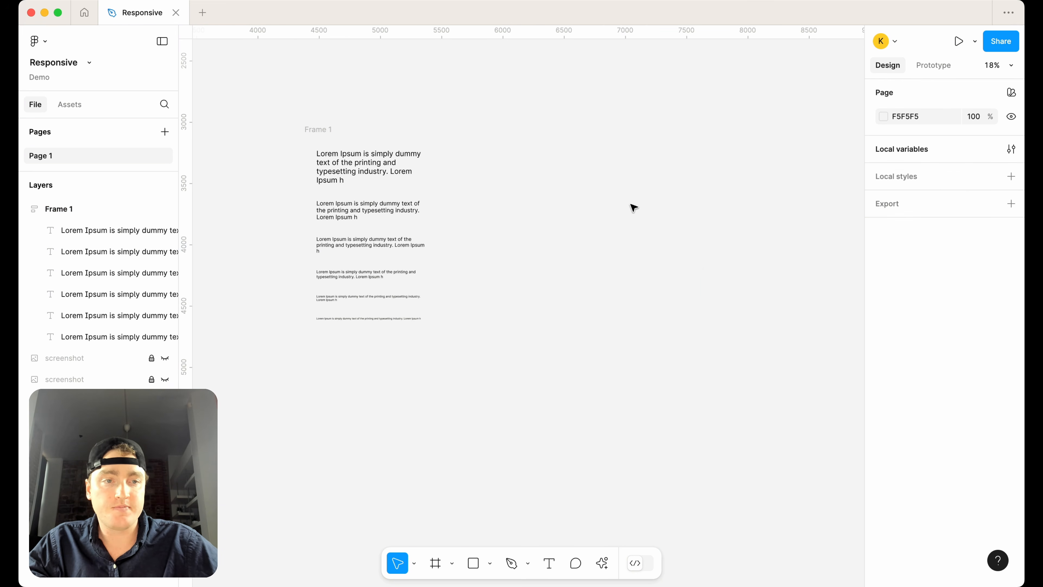
Set the Tablet value of the frame variable in the spacing group to 834 and close the variables window
click(1012, 152)
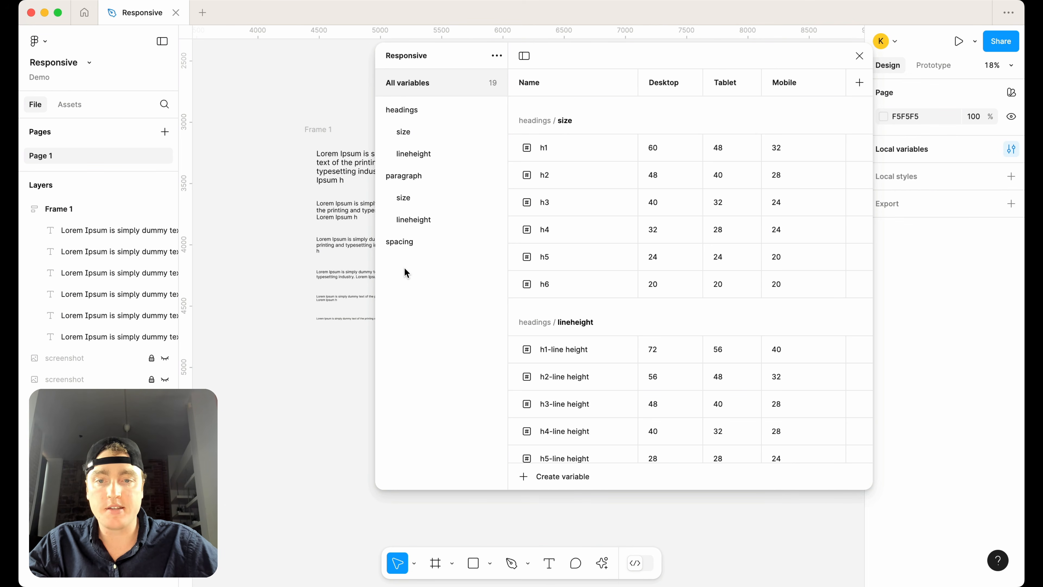
click(407, 247)
double_click(717, 109)
text(834)
key(Return)
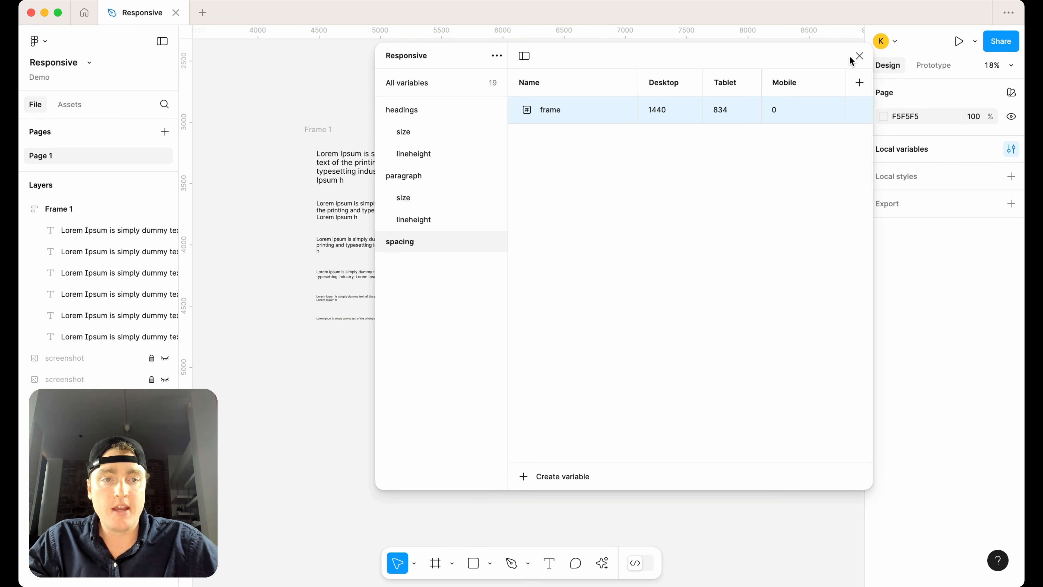
click(859, 55)
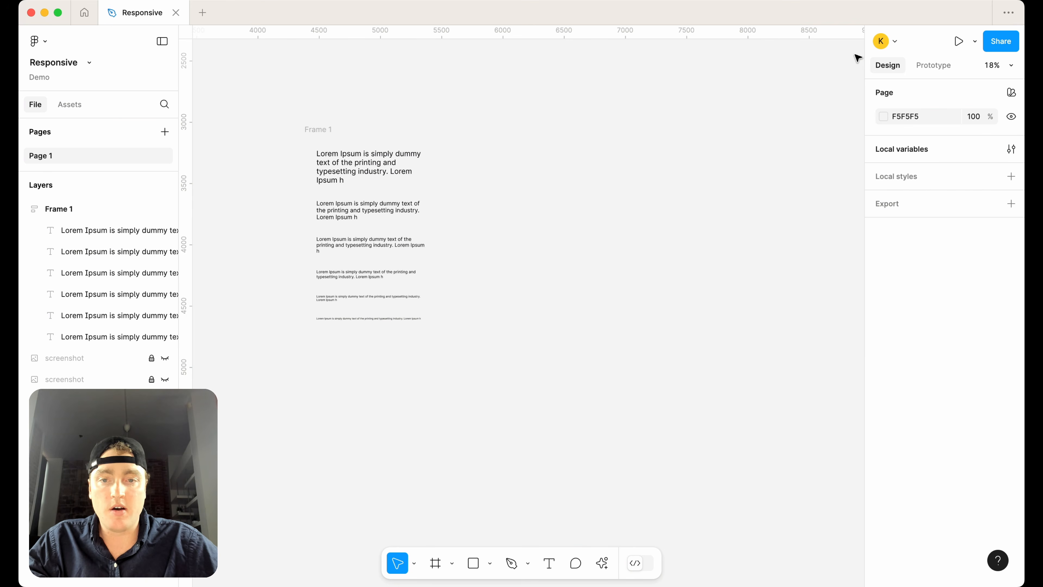
Check the Frame tool's Phone preset sizes and remove the stray frame placed on the canvas
click(435, 563)
click(875, 118)
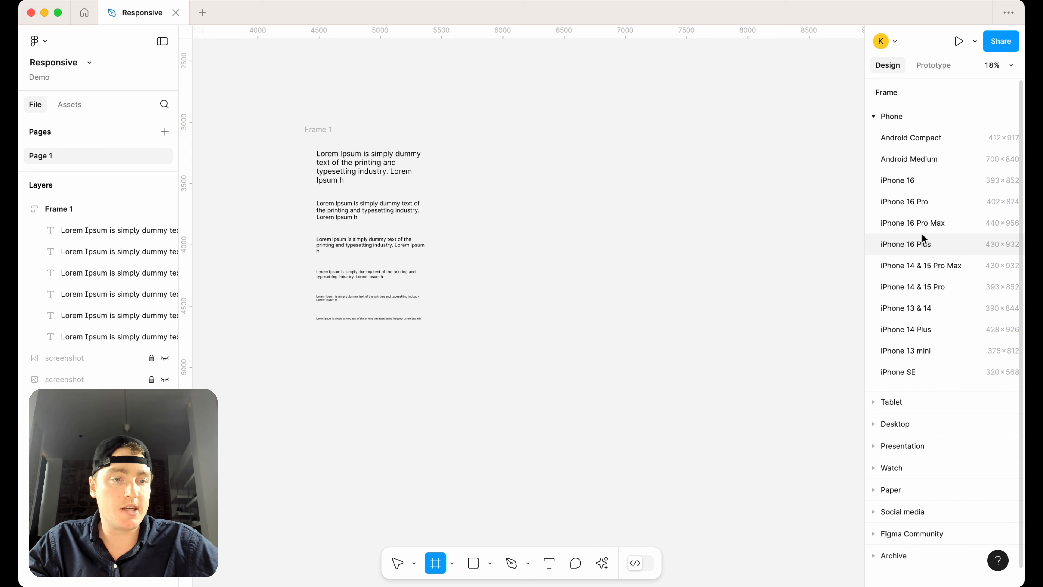
click(641, 240)
click(694, 238)
click(643, 241)
key(Delete)
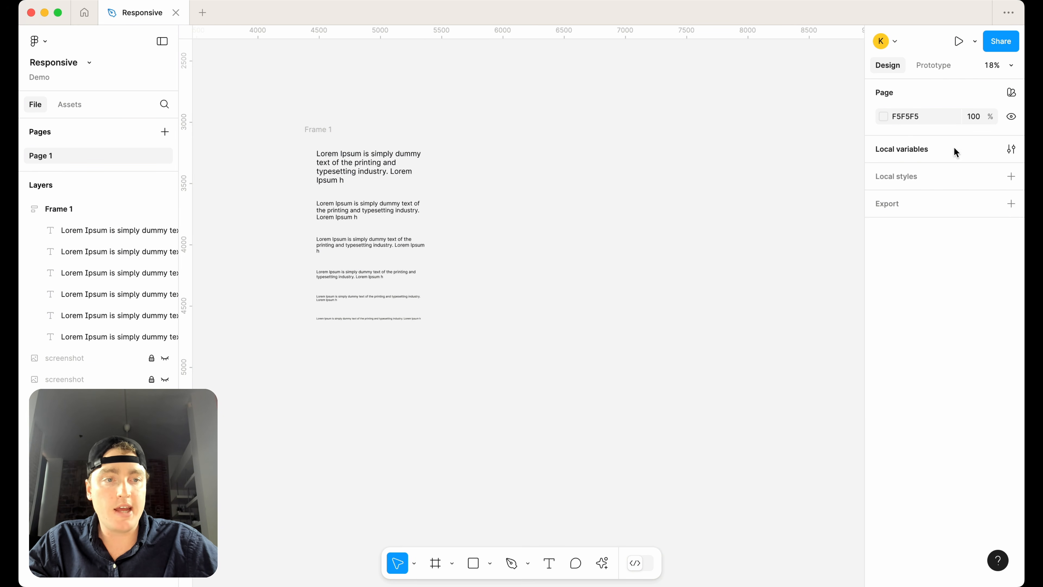
Set the Mobile value of the frame variable in the spacing group to 430 and close the variables window
click(1010, 149)
click(438, 238)
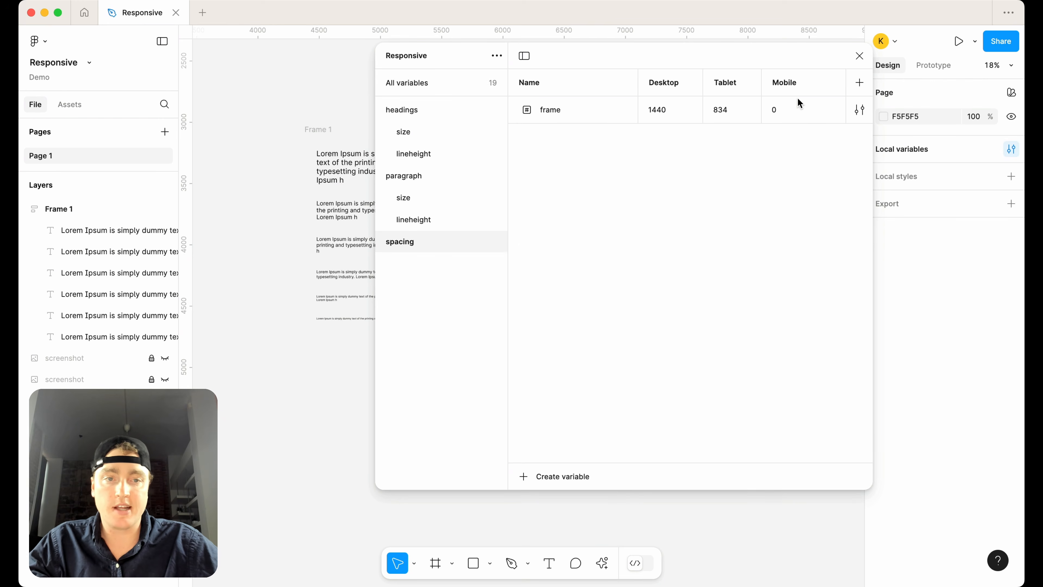
click(786, 110)
text(430)
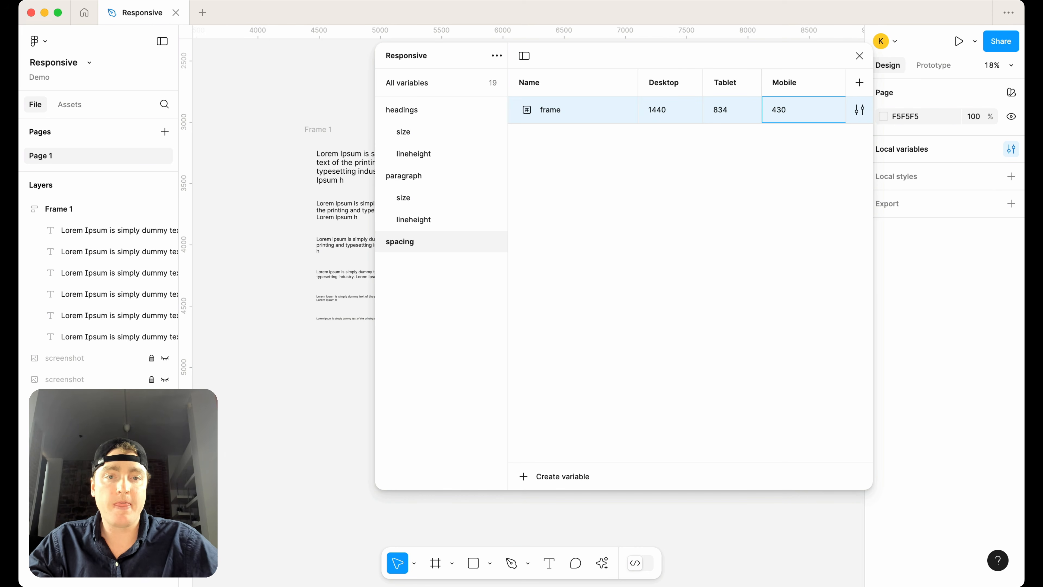
key(Return)
click(859, 56)
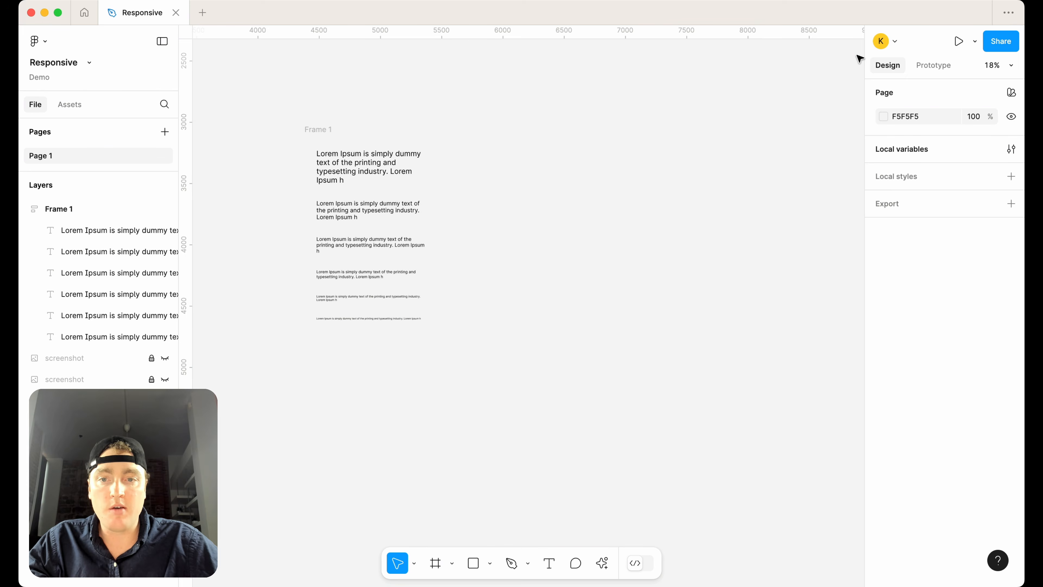
Apply the spacing group's frame variable to Frame 1's width and add a white FFFFFF fill to the frame
click(332, 131)
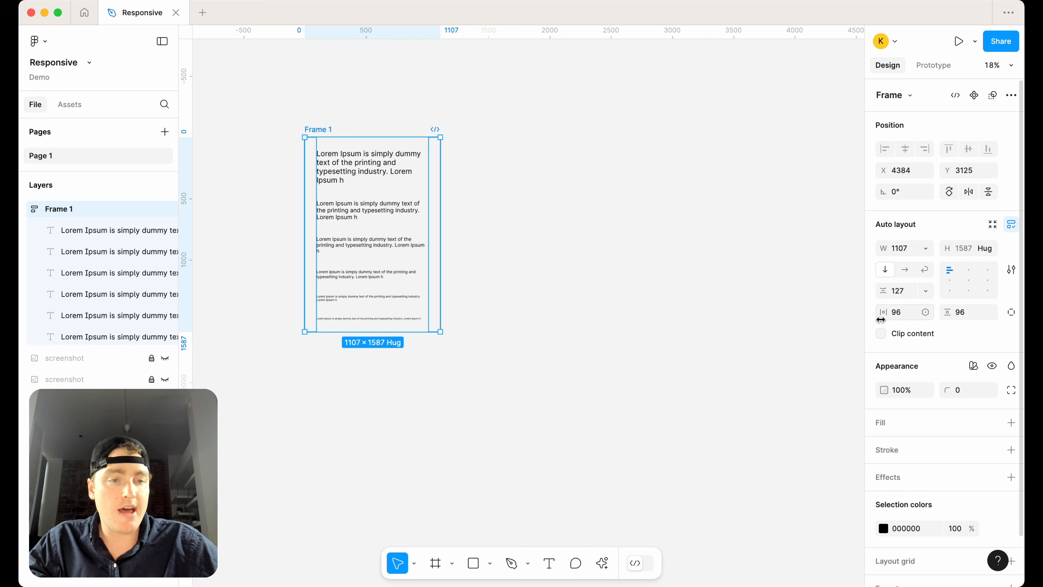
click(925, 248)
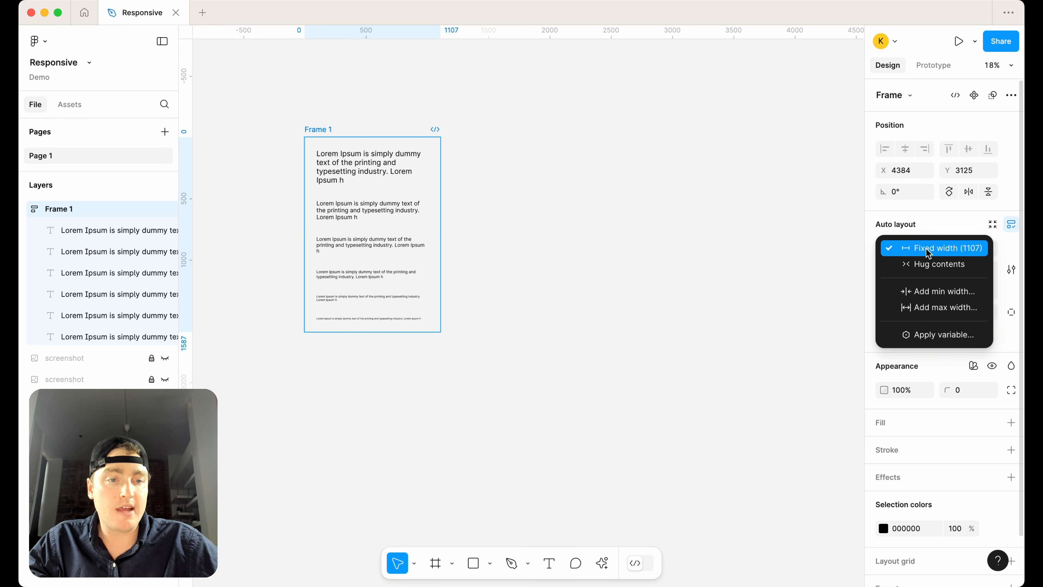
click(927, 334)
scroll(927, 419, down, 10)
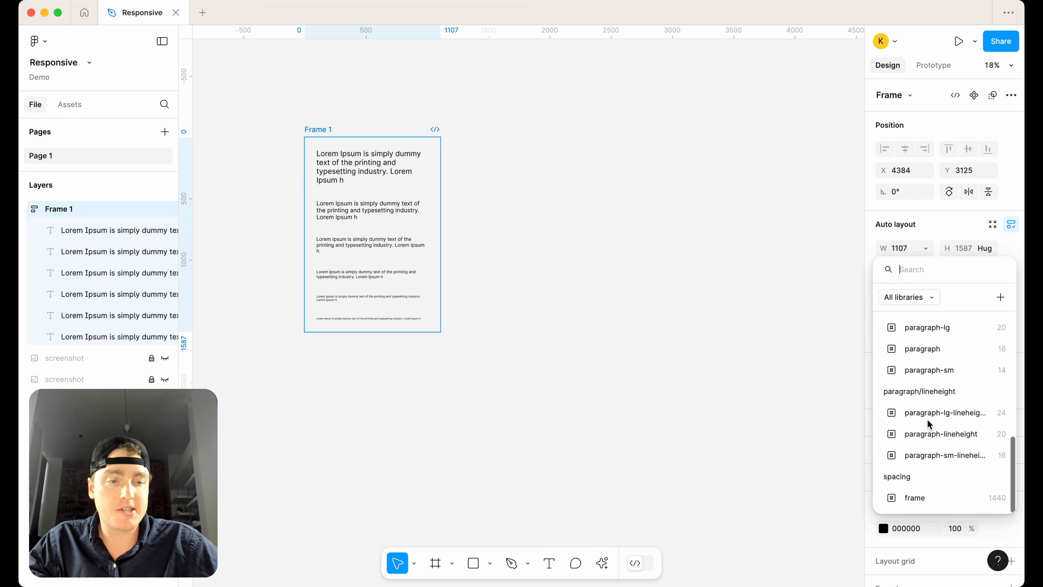
click(925, 497)
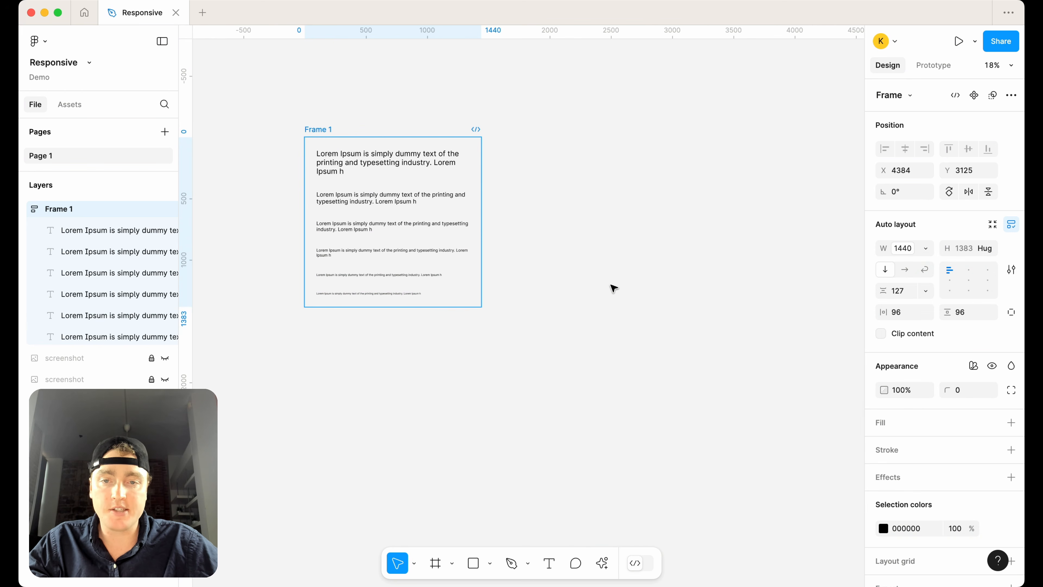
click(1005, 425)
scroll(622, 356, left, 3)
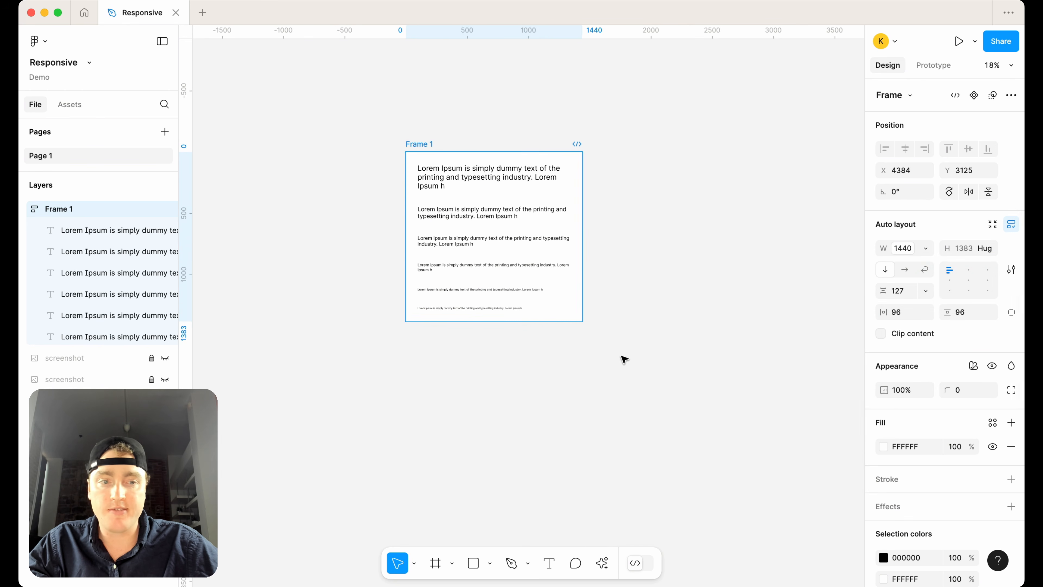
click(668, 298)
Switch Frame 1's Responsive variable mode to Tablet, followed by Mobile
click(433, 147)
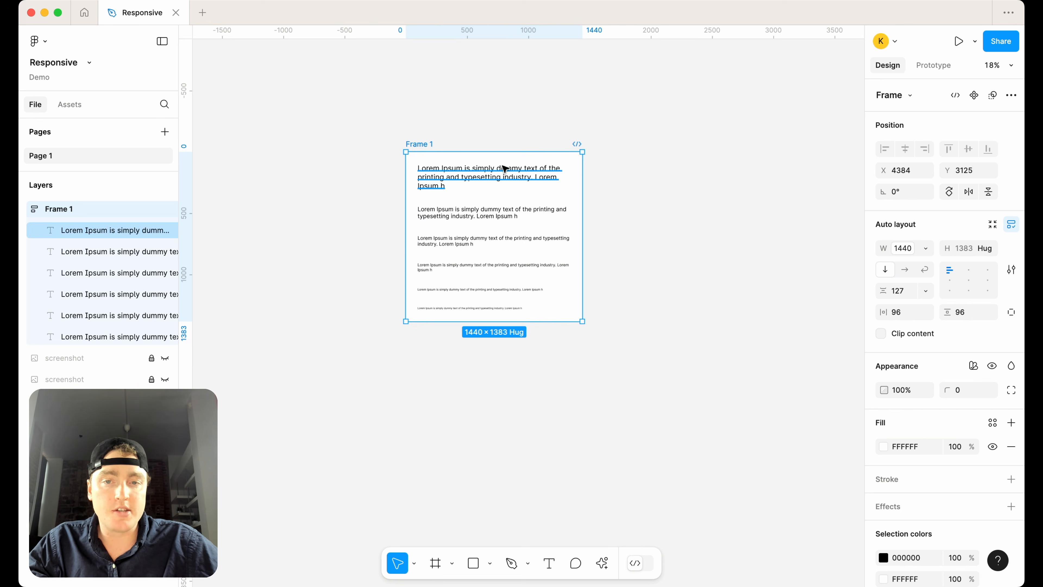
scroll(500, 171, up, 3)
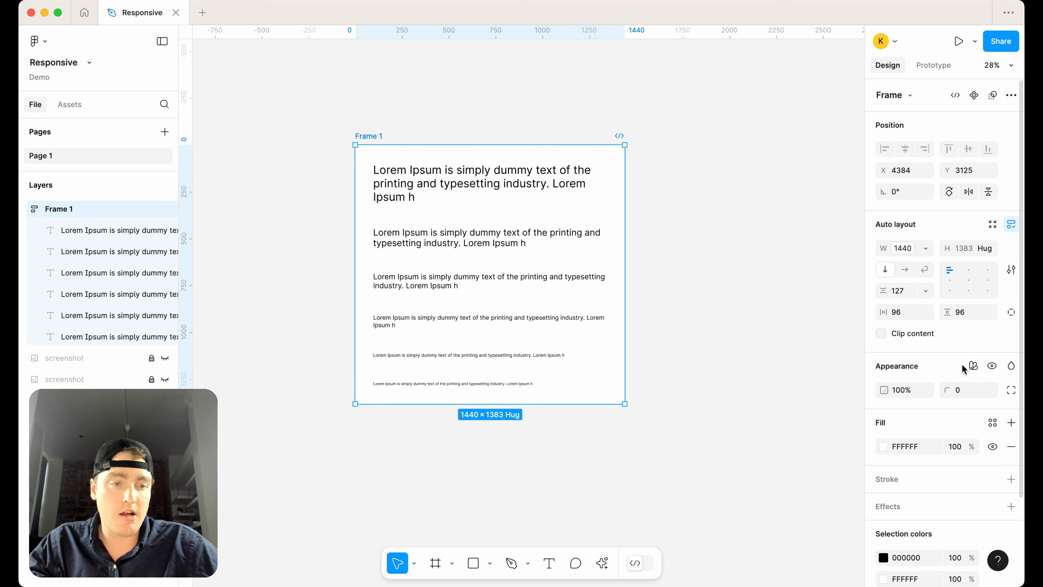
click(973, 365)
mouse_move(931, 406)
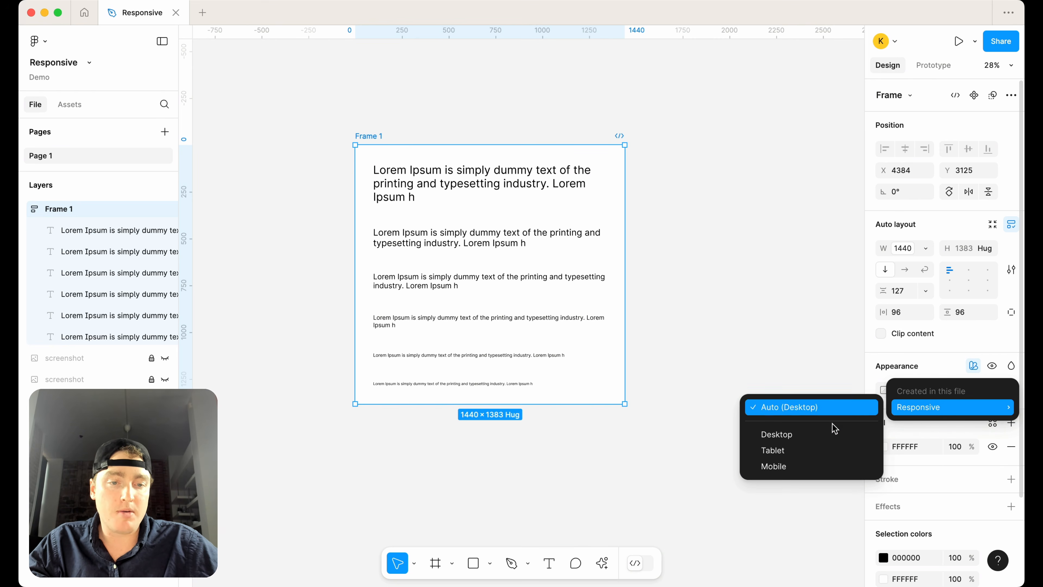
click(812, 453)
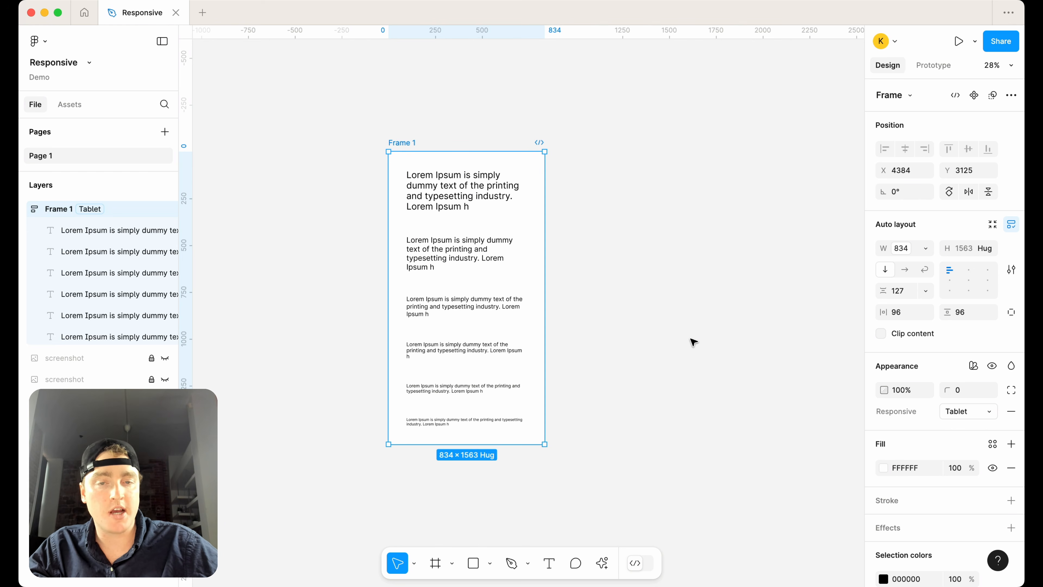
click(979, 412)
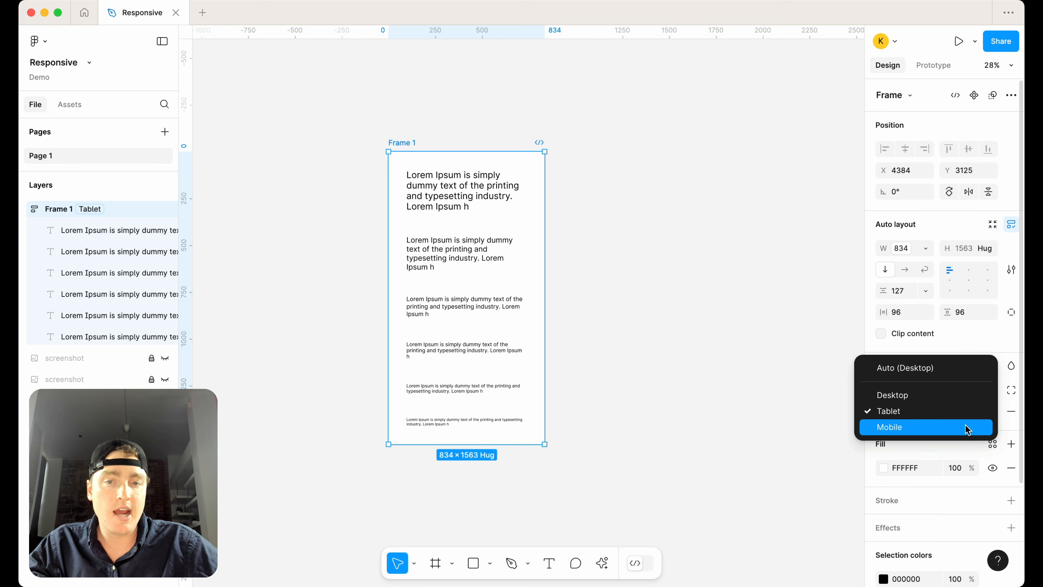
click(967, 428)
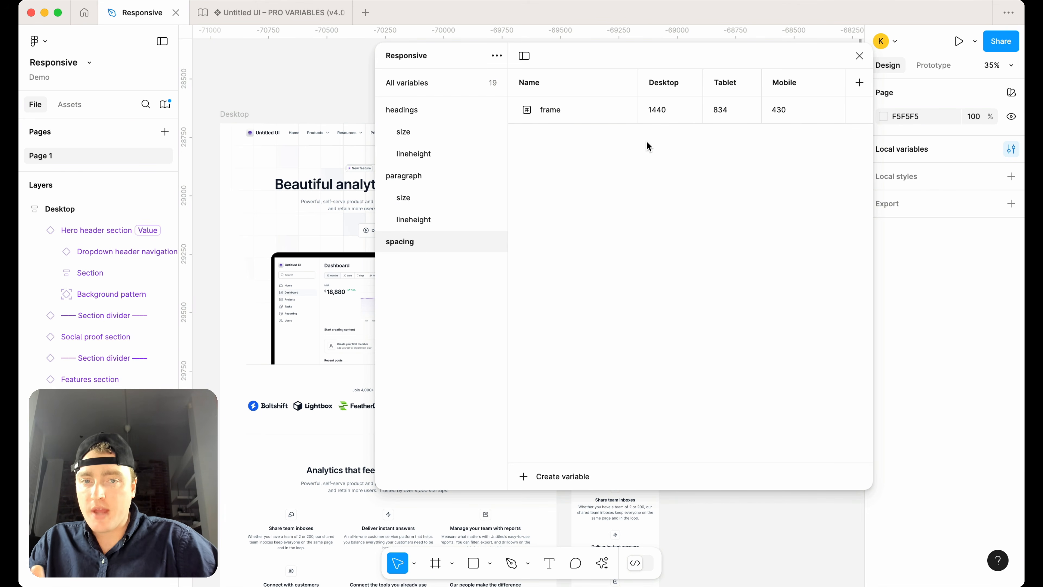
Review the Responsive collection's spacing group in the local variables and close the variables window
click(860, 55)
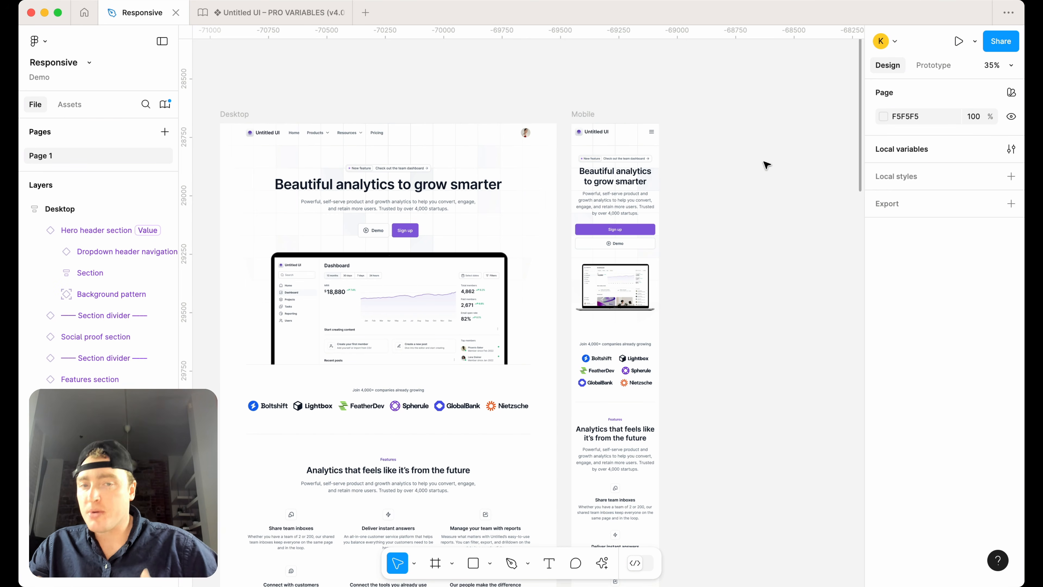
scroll(766, 164, left, 3)
scroll(766, 165, up, 1)
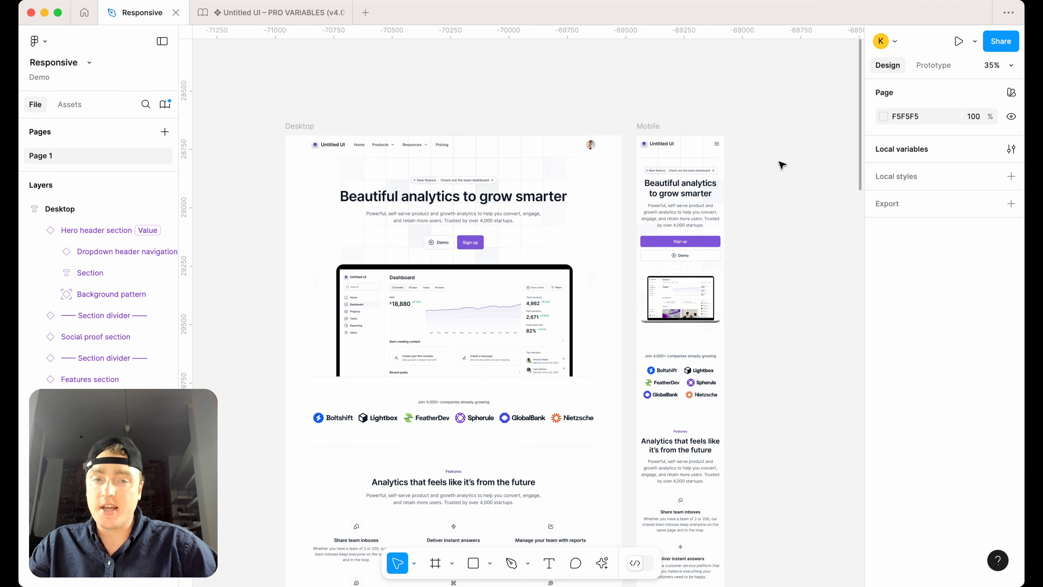
click(1010, 149)
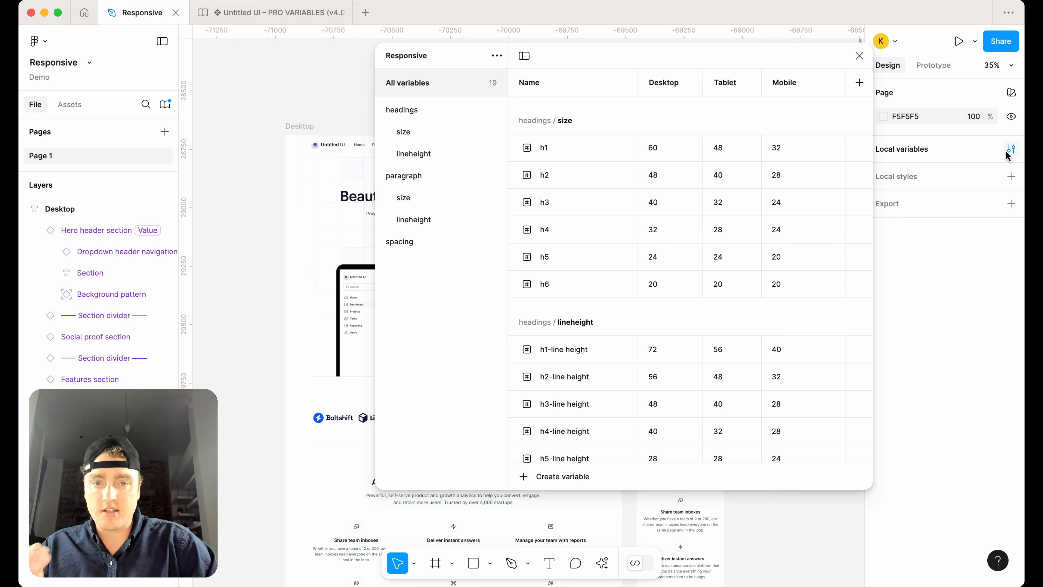
click(415, 241)
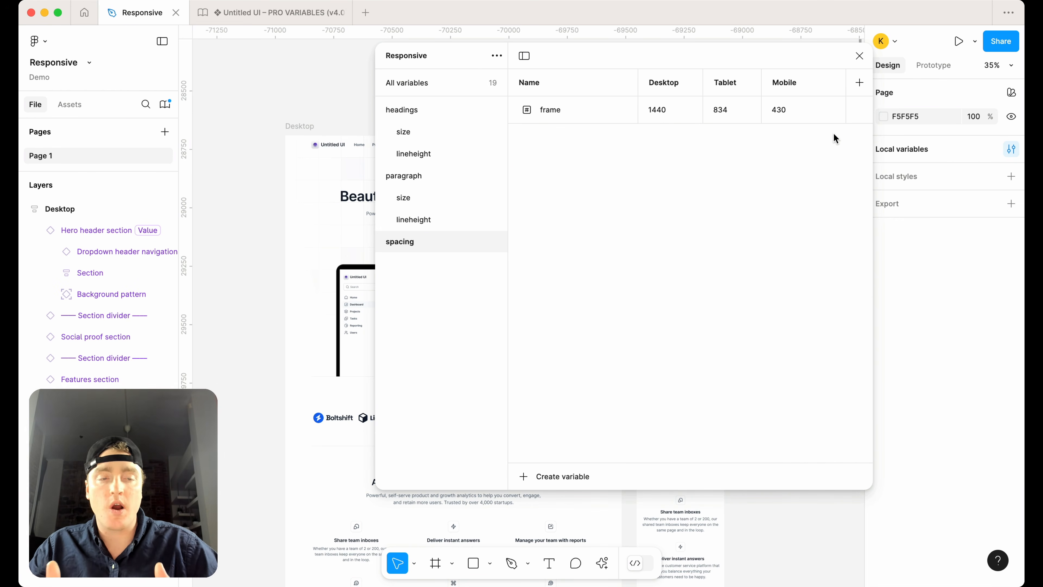
click(859, 56)
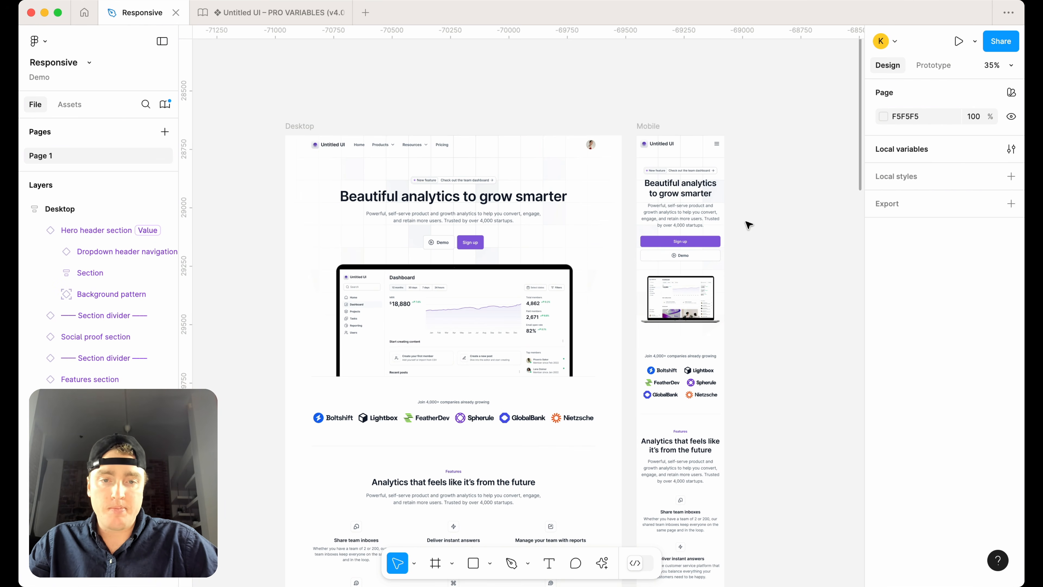
Examine the auto layout gaps and padding of the Desktop hero header section, its inner Section and its text container
scroll(791, 215, left, 2)
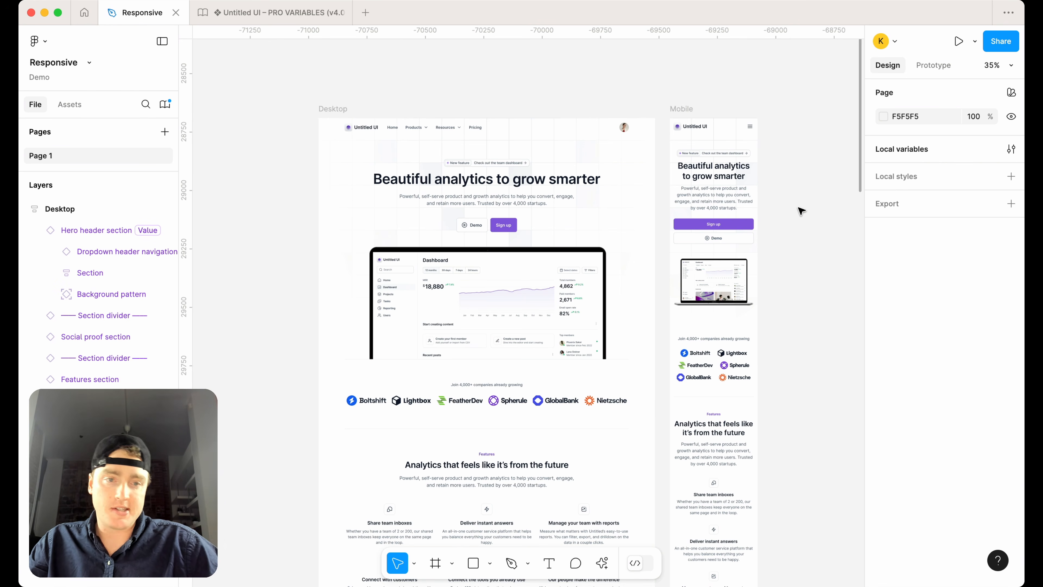
click(508, 214)
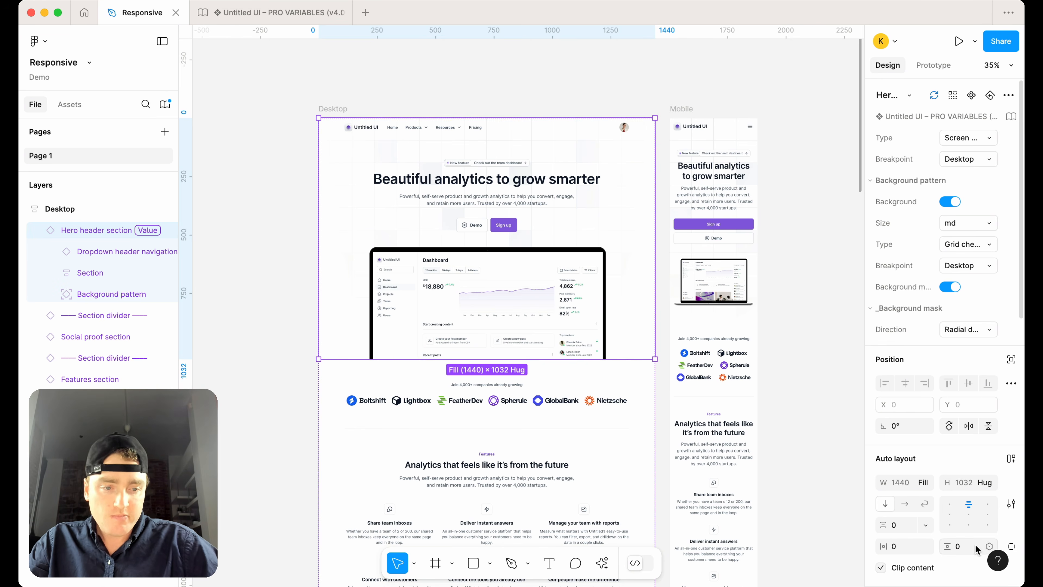
scroll(931, 452, down, 4)
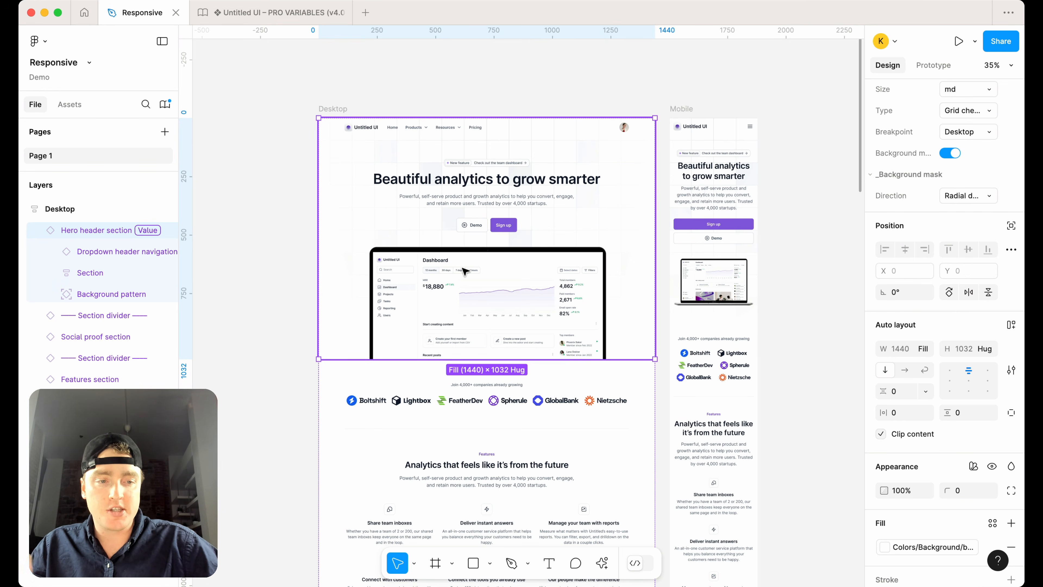
click(470, 259)
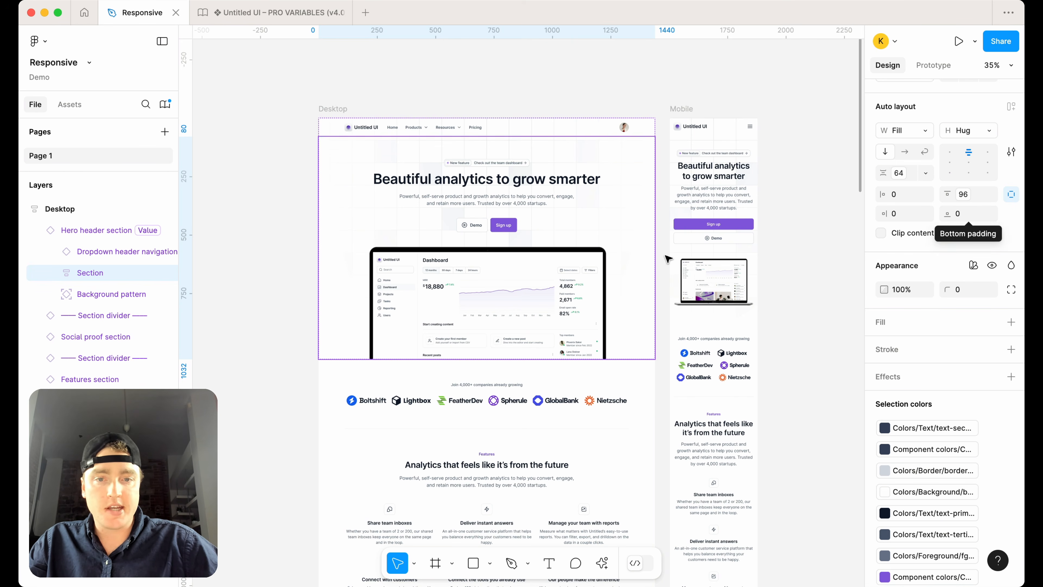
click(513, 226)
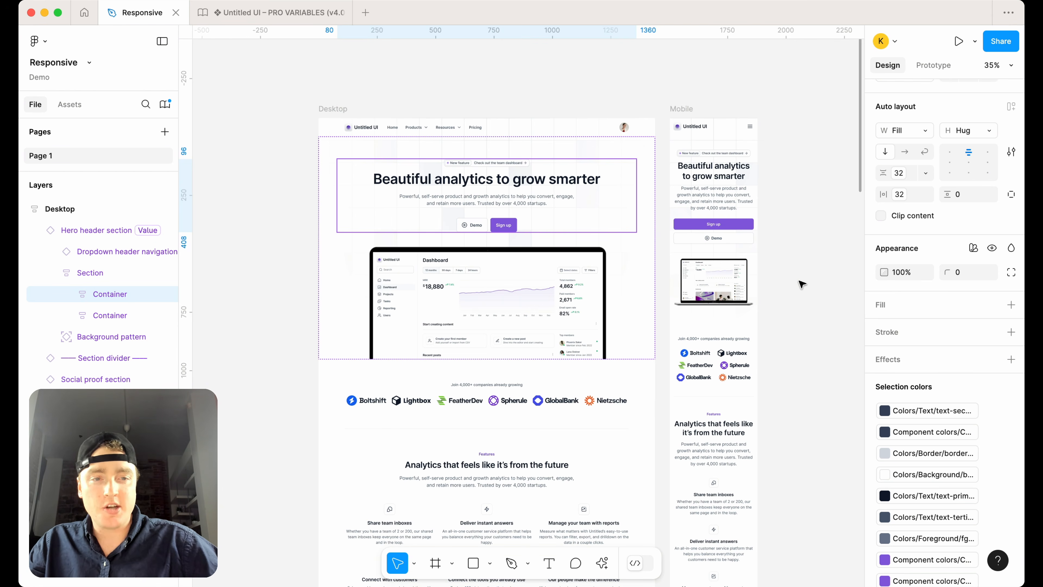
Examine the auto layout spacing of the Desktop social proof and features sections and compare it with the Mobile features section
click(578, 385)
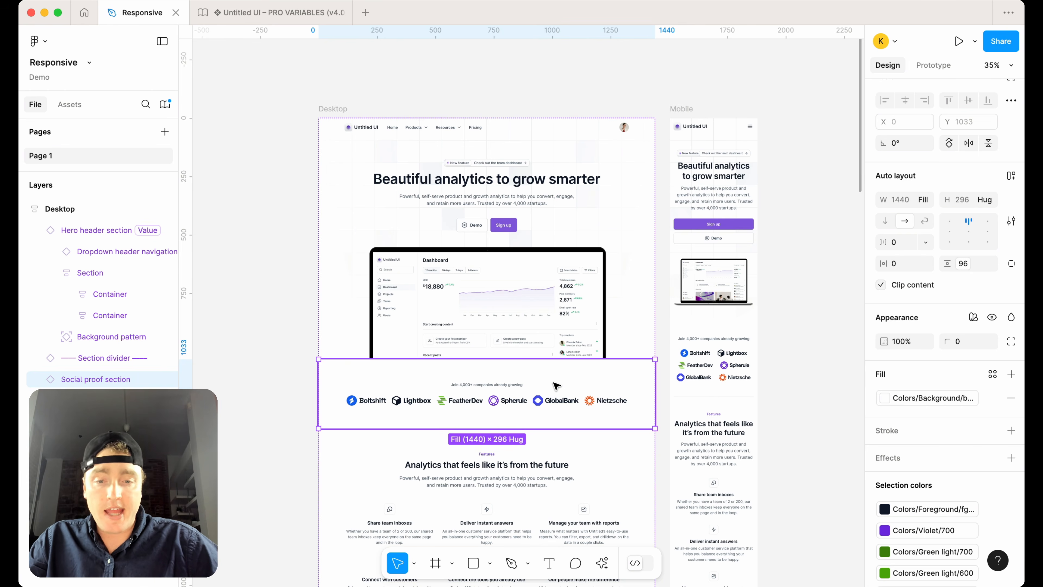
scroll(555, 385, down, 4)
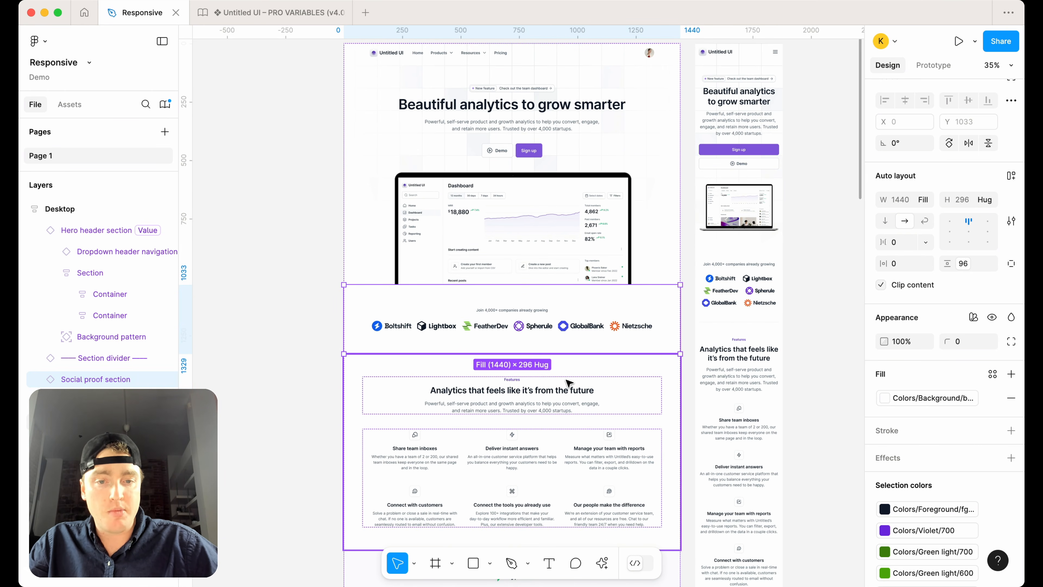
scroll(568, 383, down, 5)
click(577, 284)
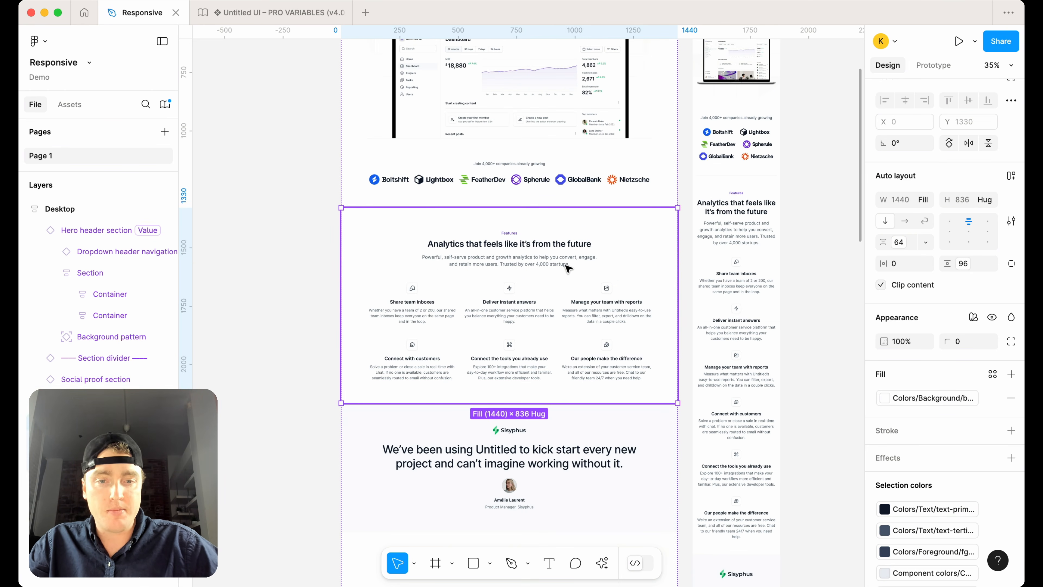
scroll(599, 291, down, 2)
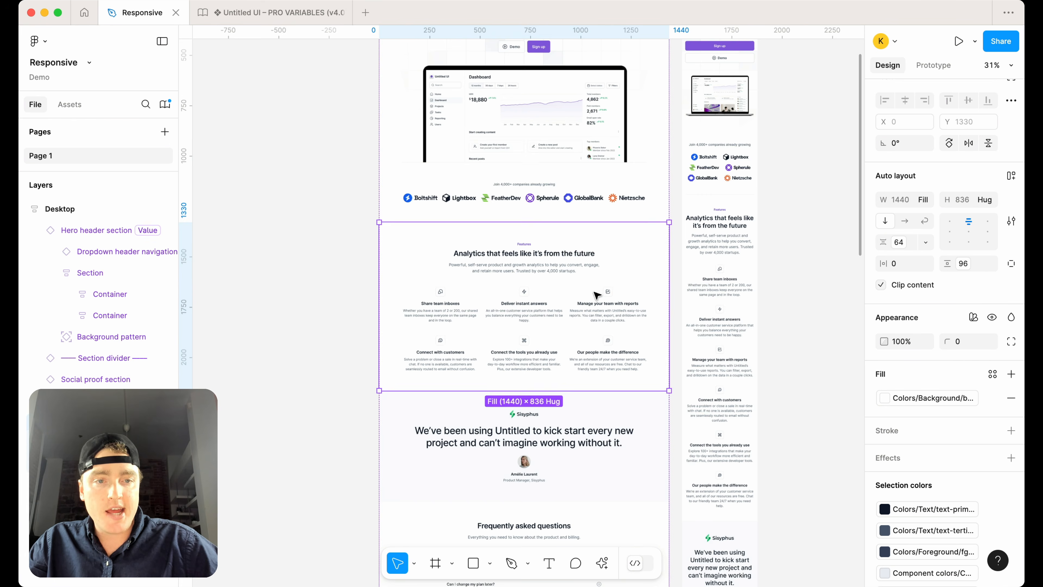
scroll(616, 296, right, 3)
click(657, 304)
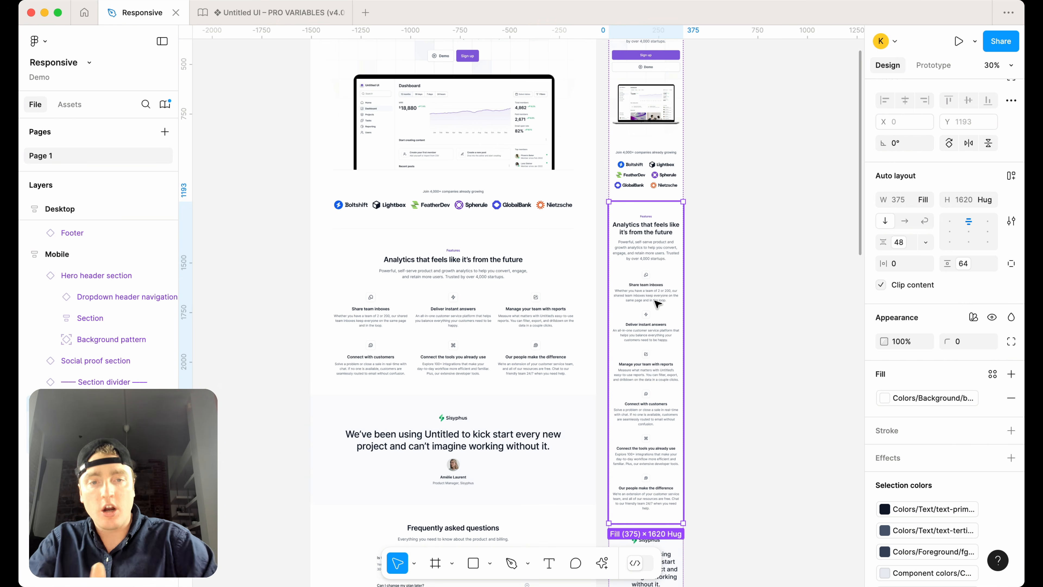
Examine the auto layout gaps and padding of the Desktop testimonial and FAQ sections and their nested containers
scroll(477, 302, down, 4)
click(523, 310)
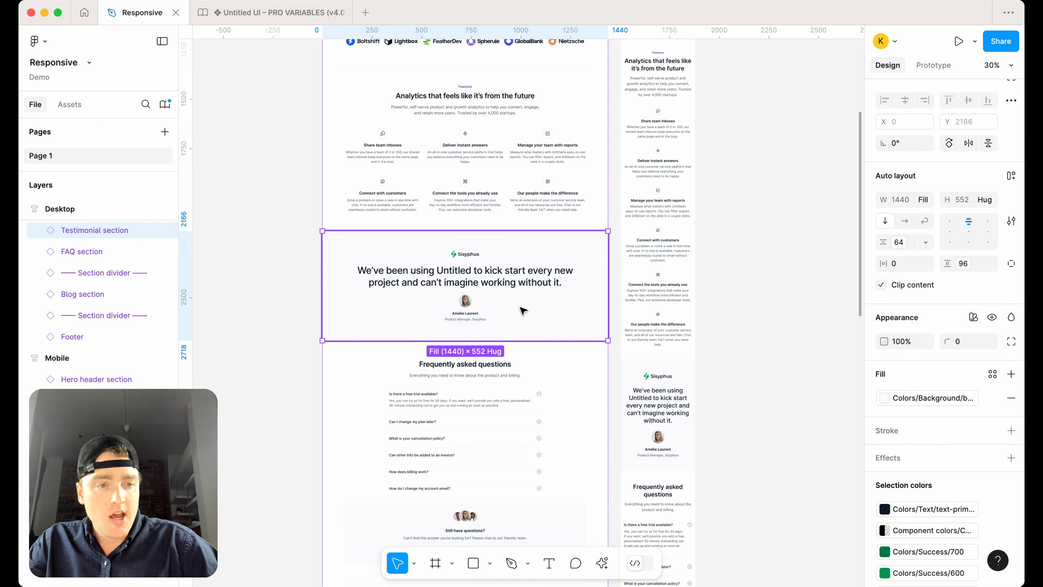
double_click(531, 278)
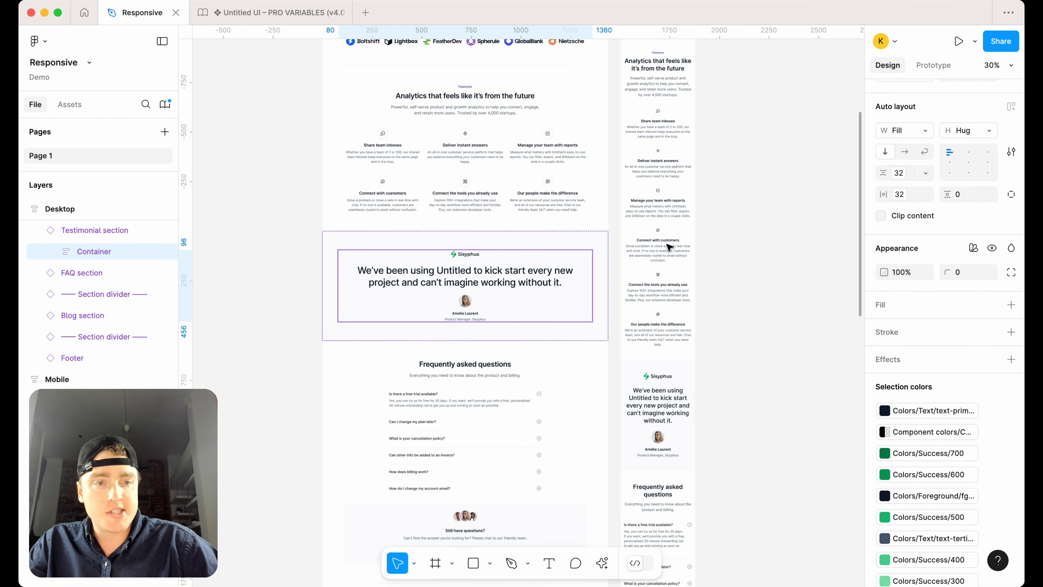
scroll(619, 270, down, 1)
scroll(561, 302, down, 1)
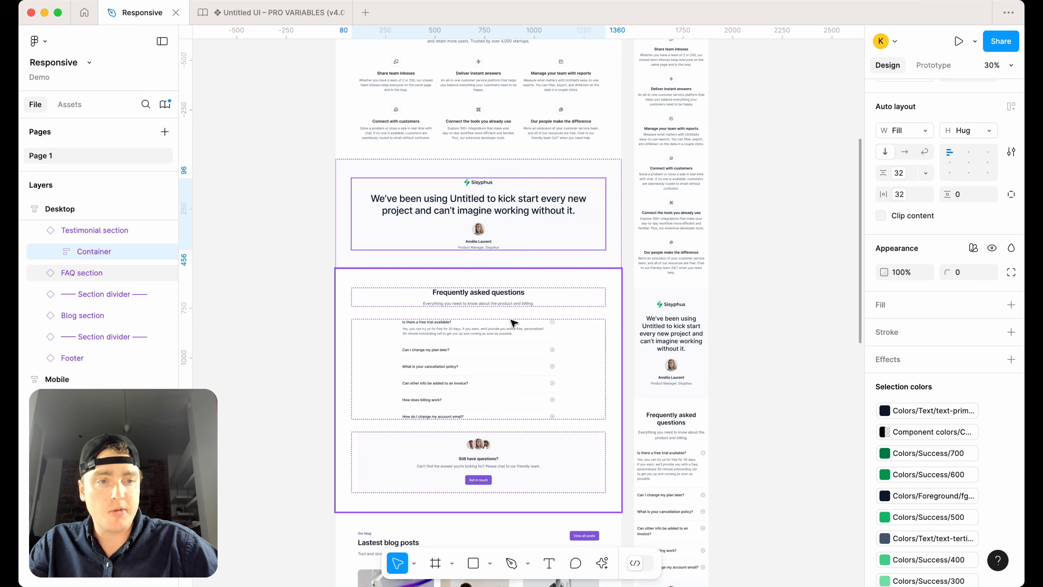
click(513, 323)
double_click(503, 341)
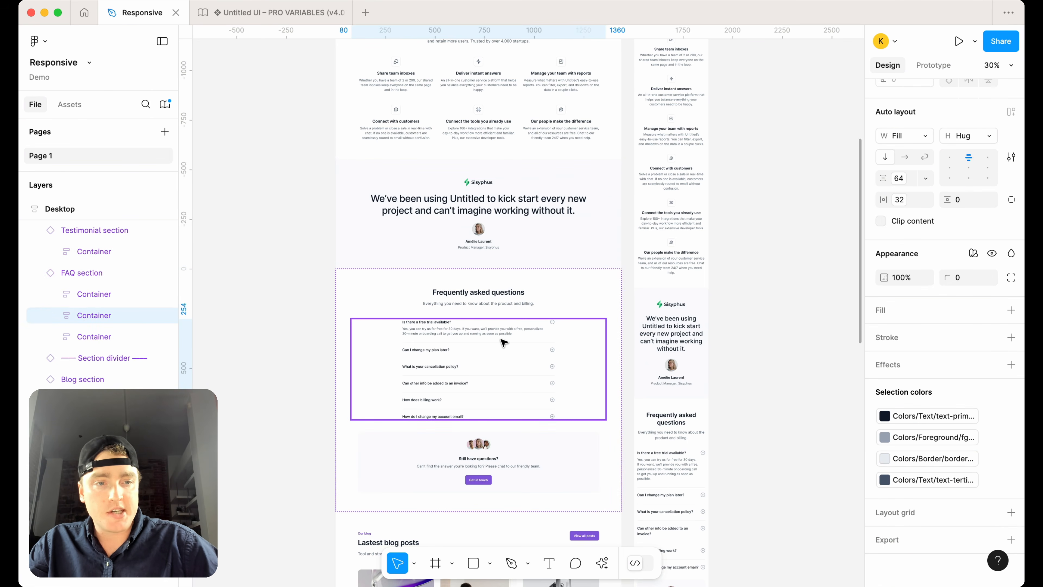
scroll(492, 295, down, 2)
double_click(494, 295)
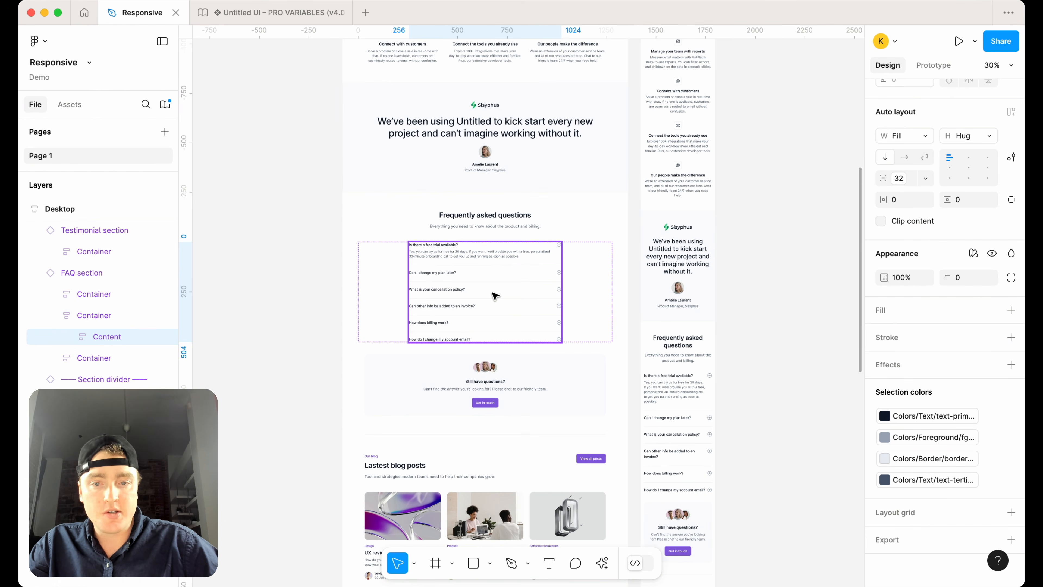
scroll(500, 354, down, 1)
click(534, 330)
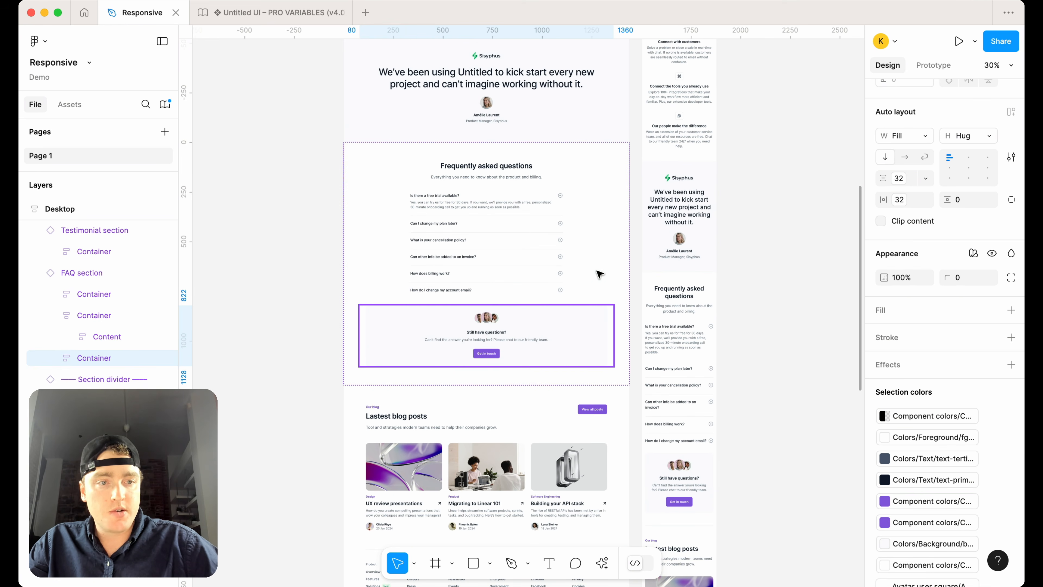
Examine the auto layout spacing of the Desktop blog section and clear the selection
click(524, 435)
scroll(524, 436, down, 3)
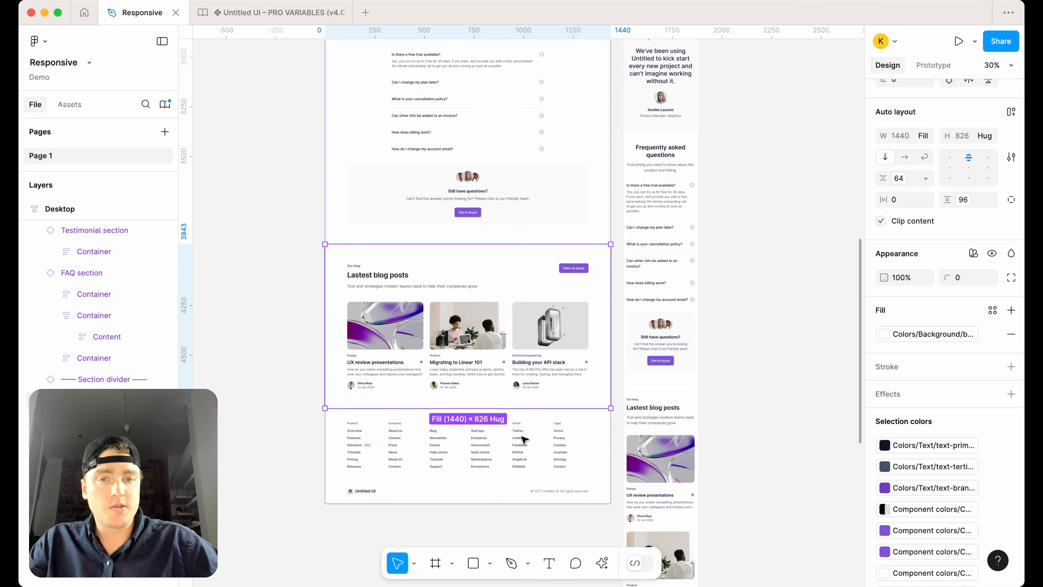
scroll(524, 439, down, 2)
scroll(521, 435, up, 10)
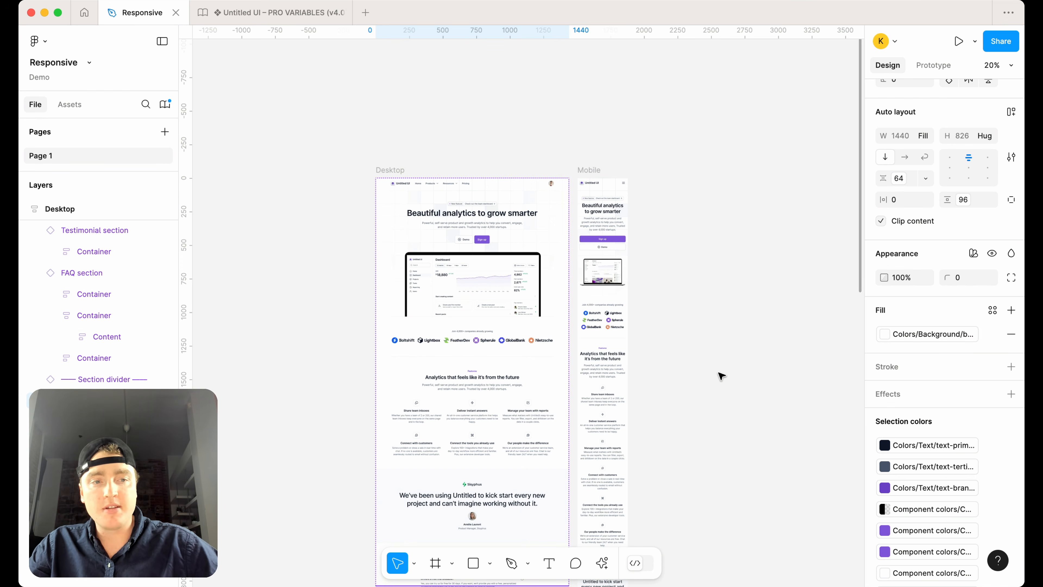
click(668, 320)
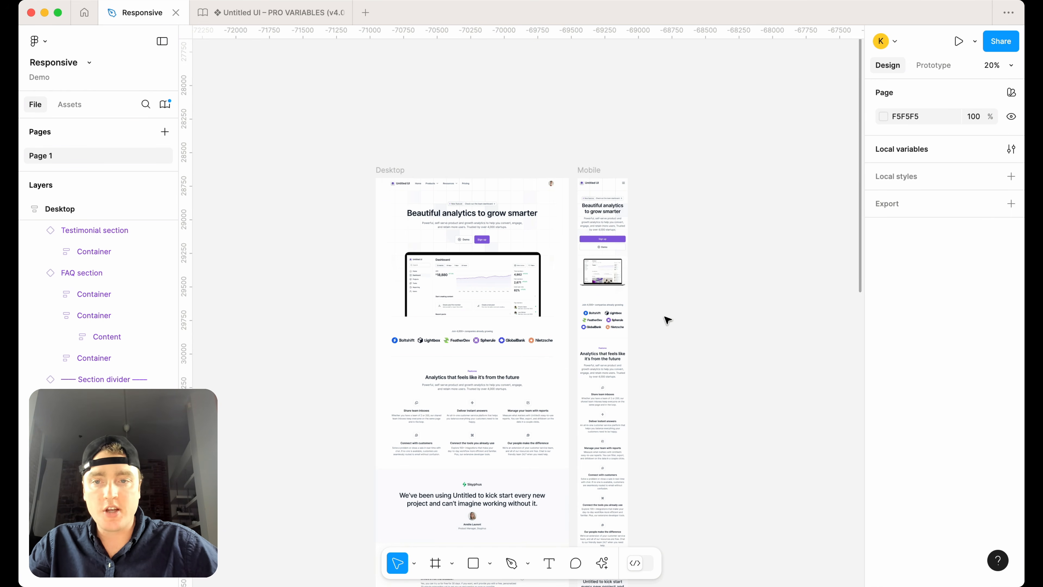
Compare the auto layout gaps and padding of the Desktop and Mobile hero header sections and their inner Sections, and clear the selection
scroll(667, 320, up, 5)
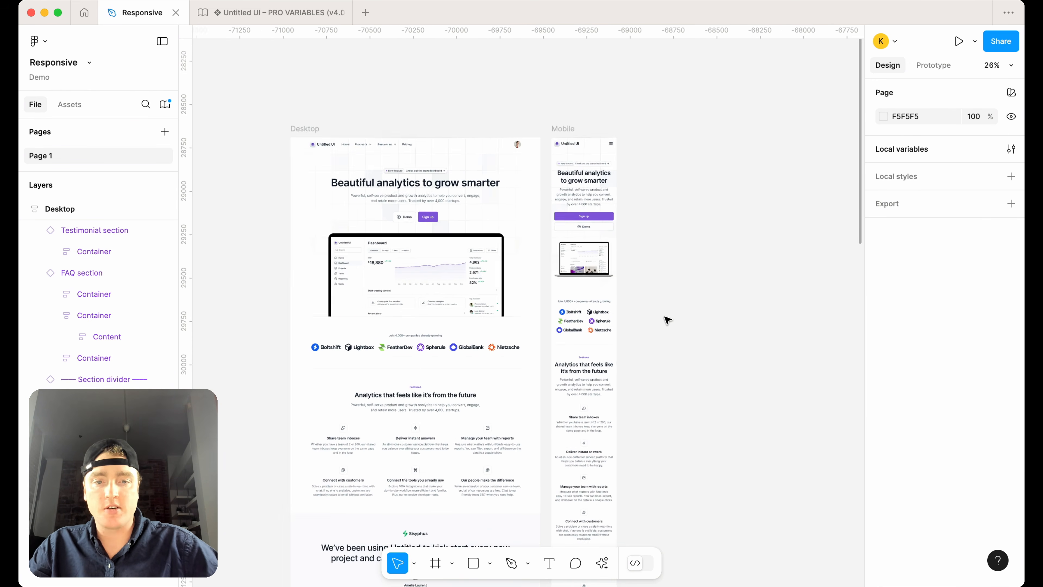
scroll(562, 230, right, 1)
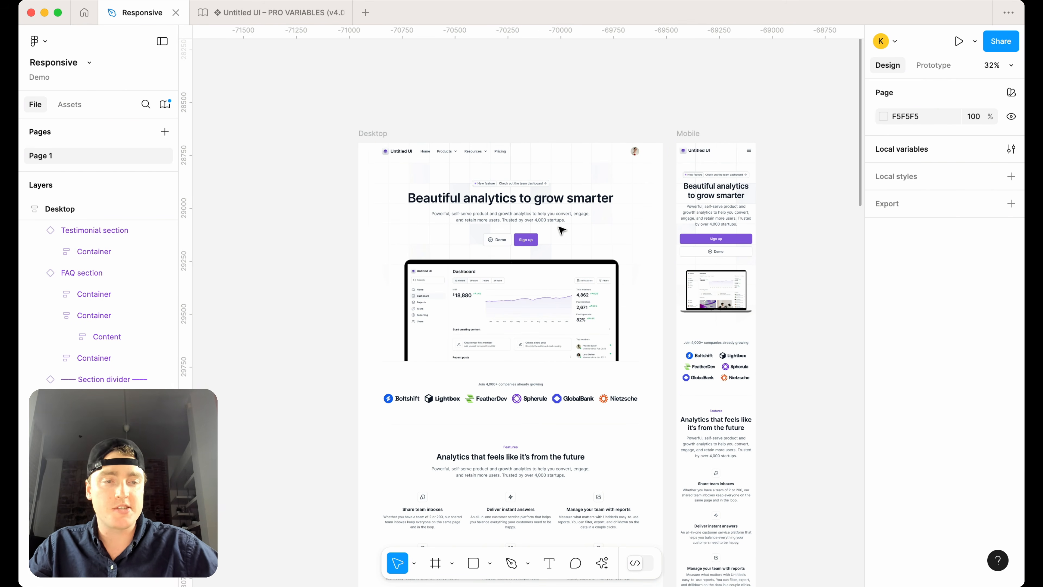
click(561, 231)
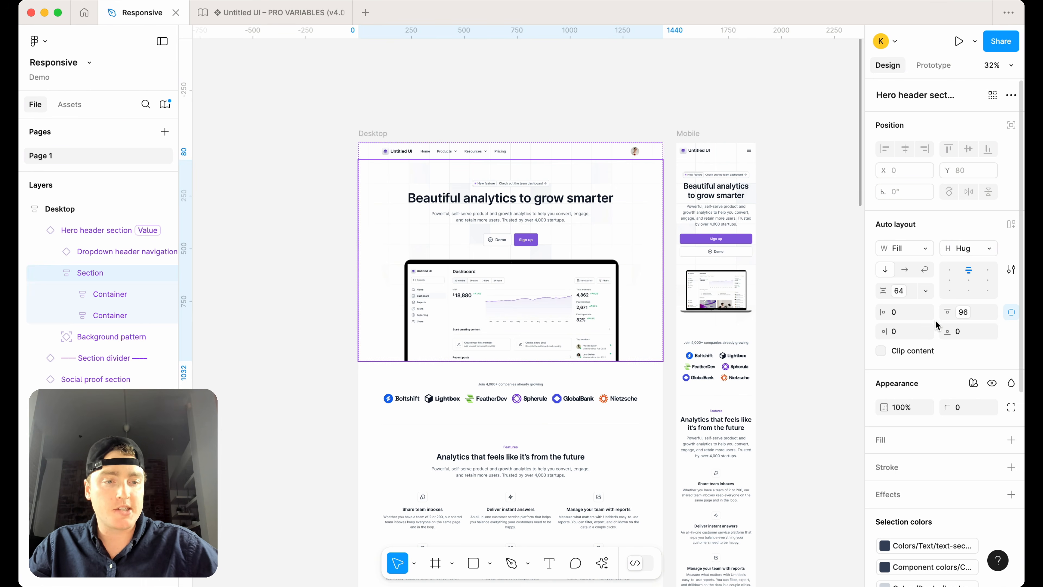
click(735, 282)
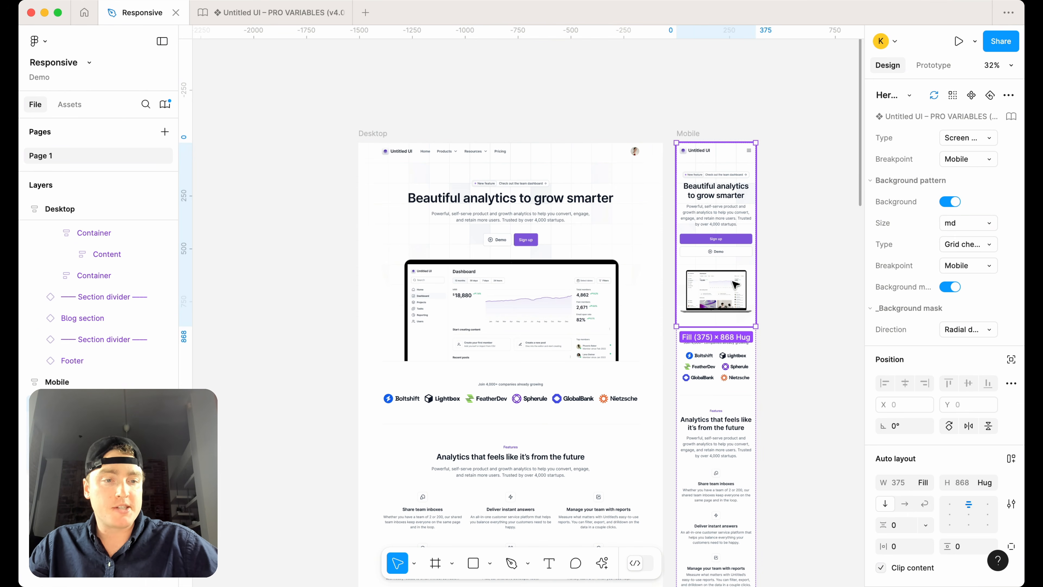
scroll(885, 377, down, 5)
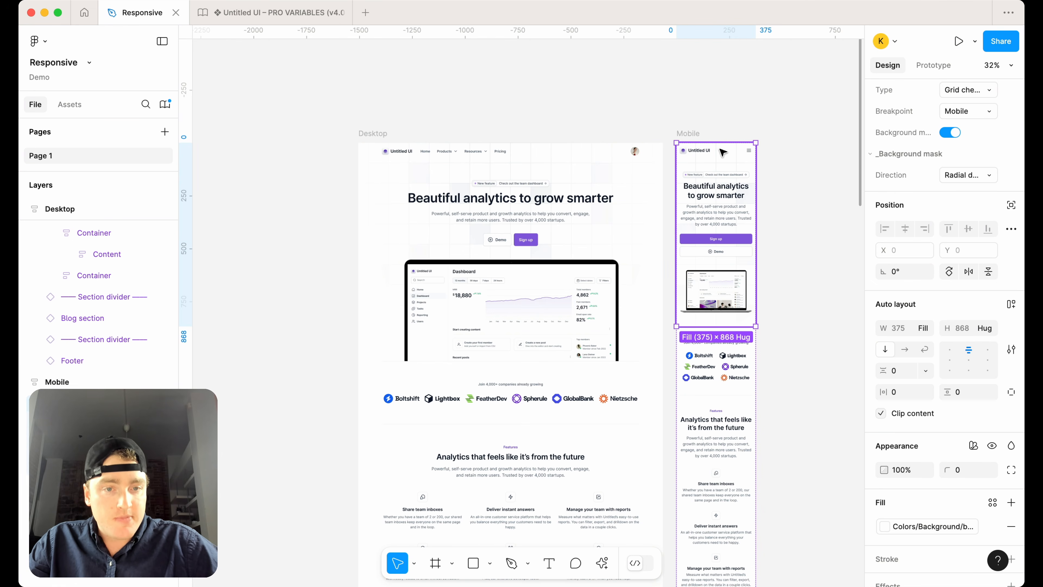
click(713, 201)
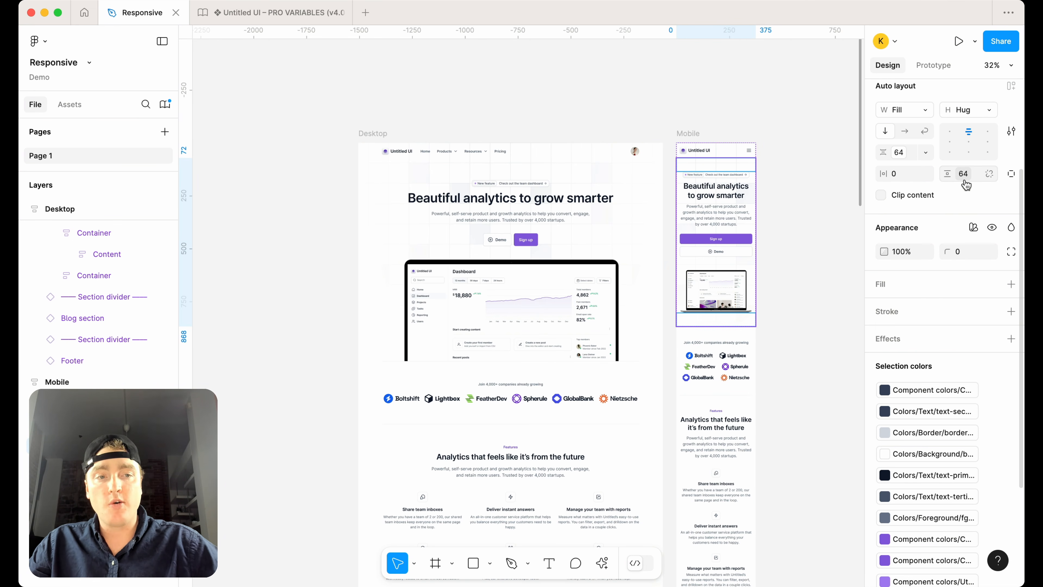
click(503, 238)
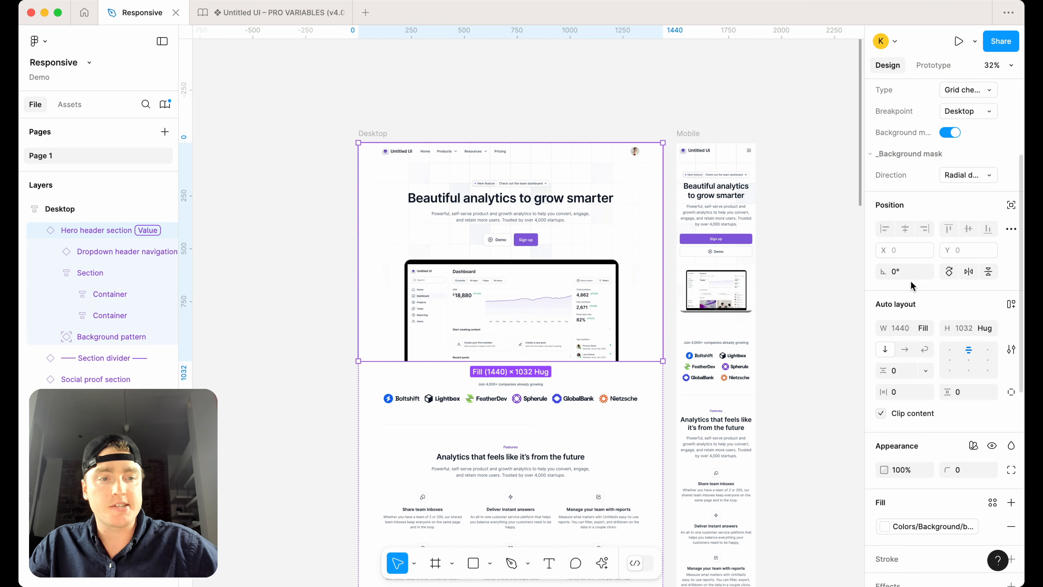
click(691, 230)
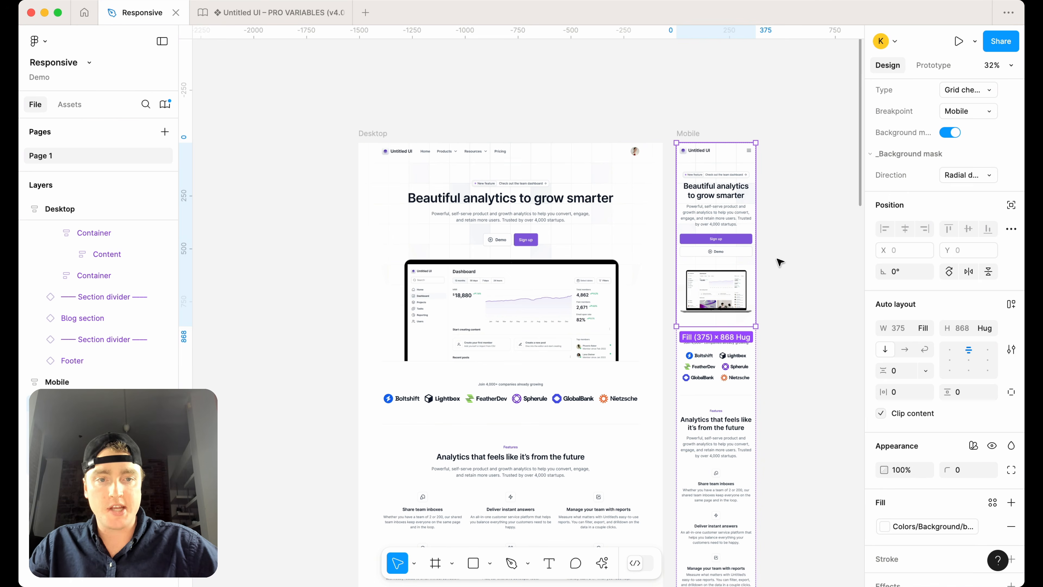
click(792, 247)
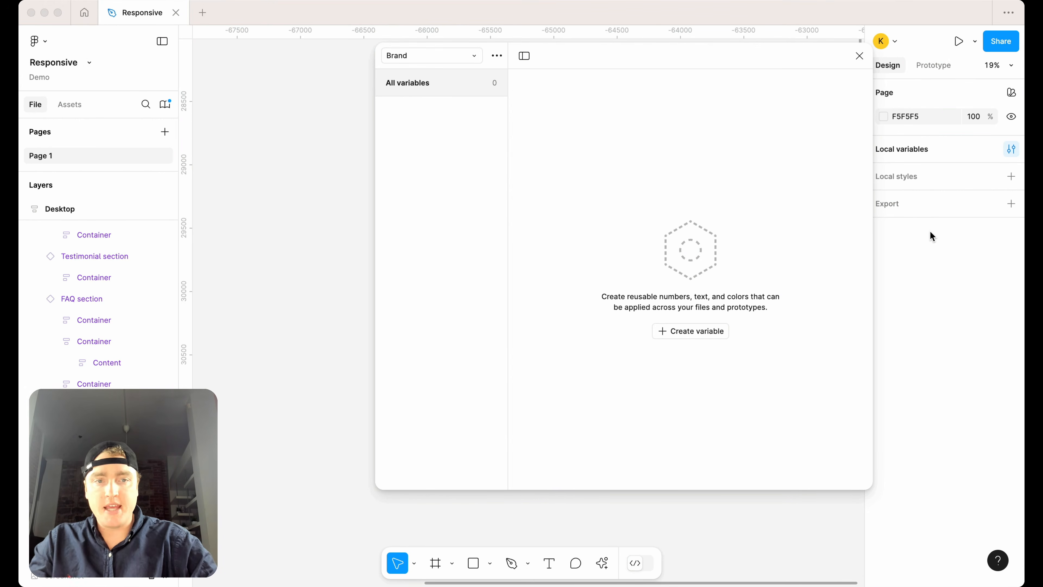
Review the variables in the Responsive collection and return to the Brand collection
click(432, 51)
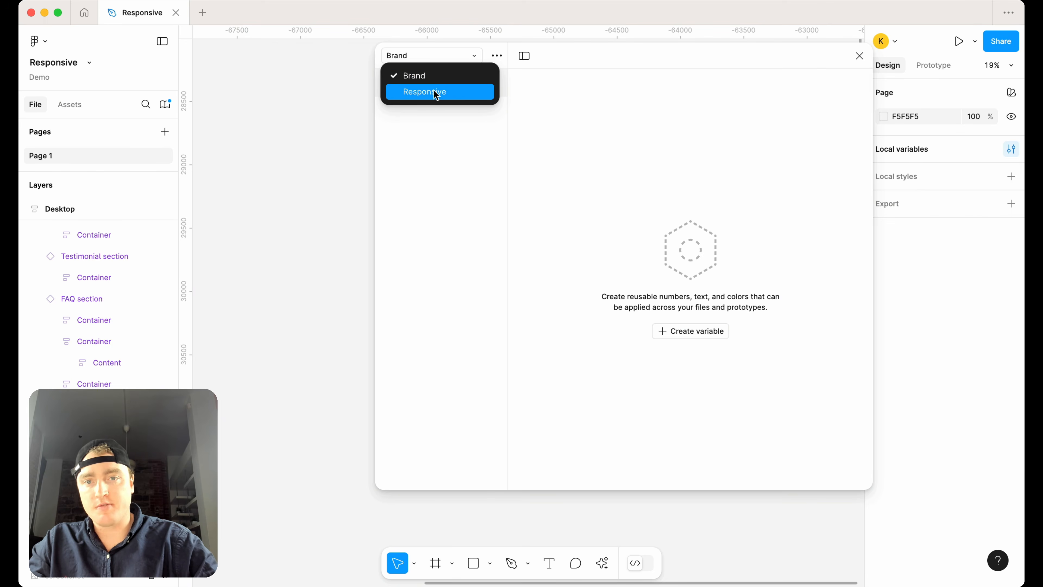
click(434, 92)
click(438, 57)
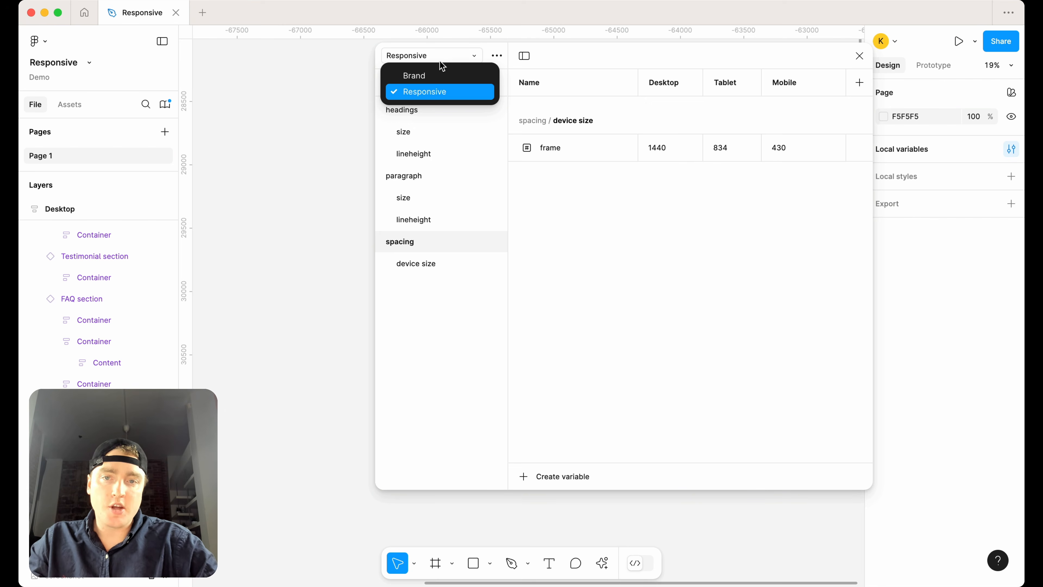
click(440, 76)
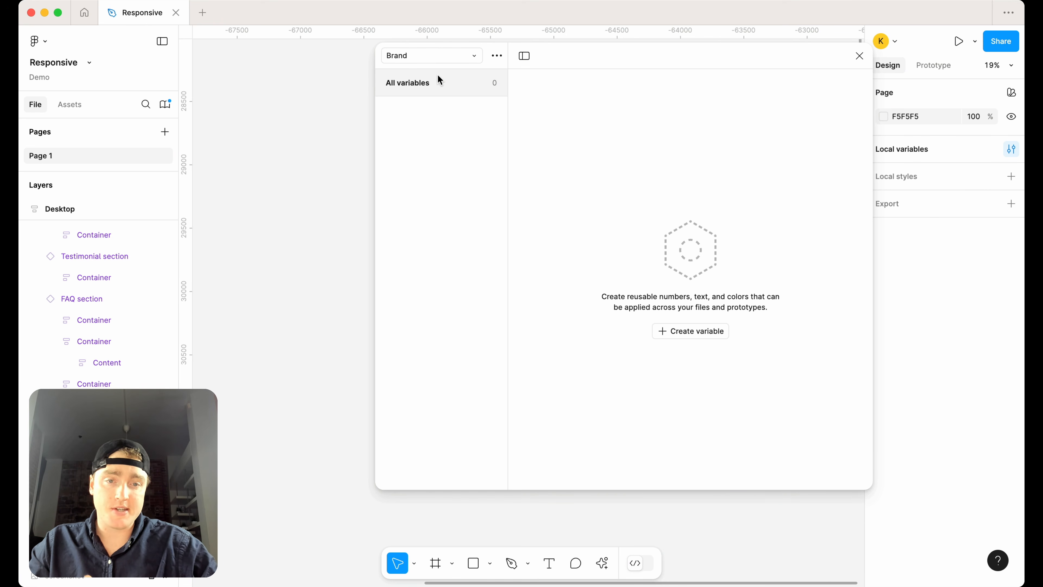
click(439, 60)
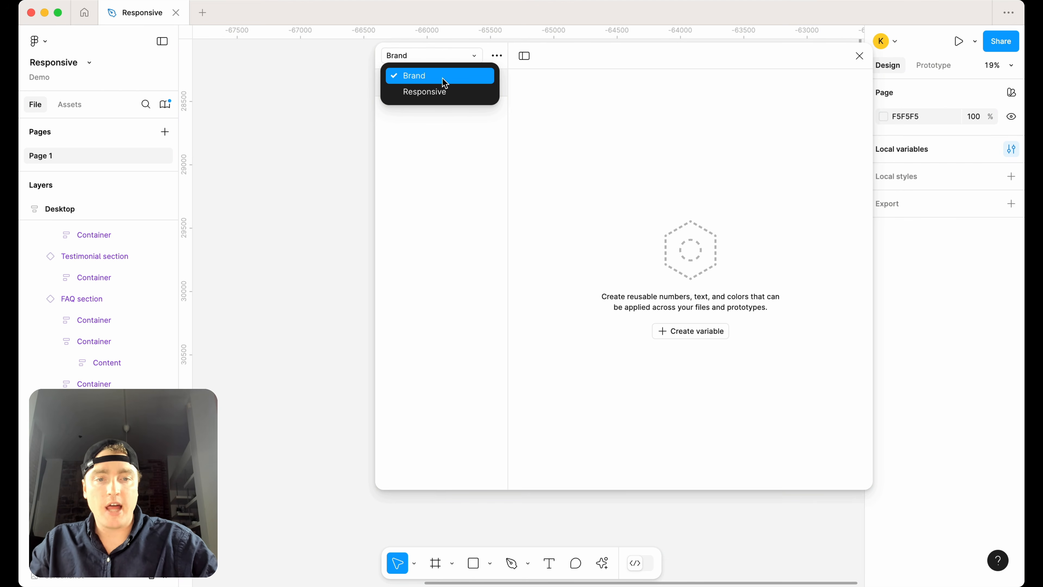
click(733, 395)
Create a number variable named spacing/0 in the Brand collection
click(707, 329)
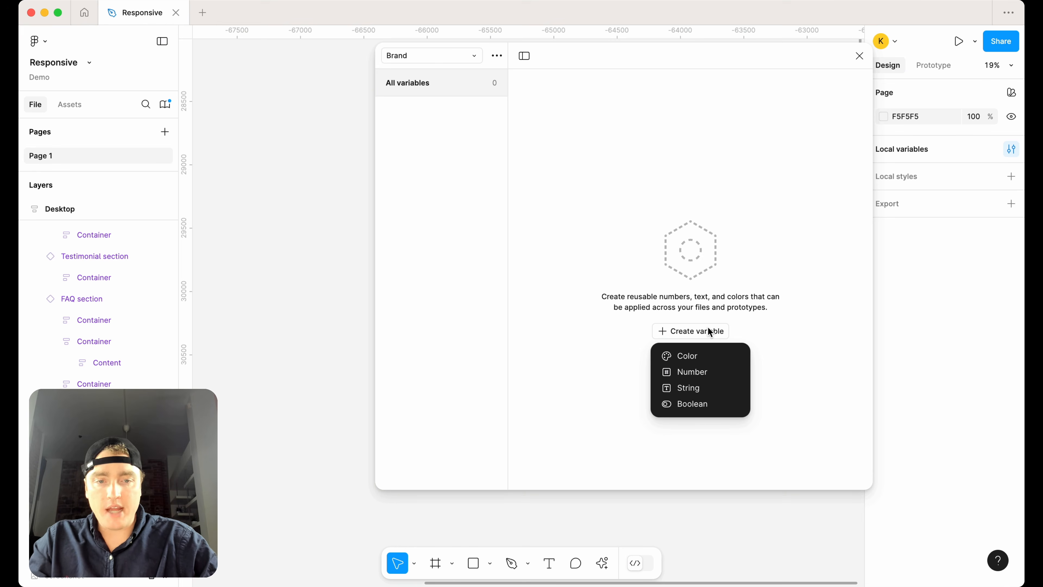
click(696, 372)
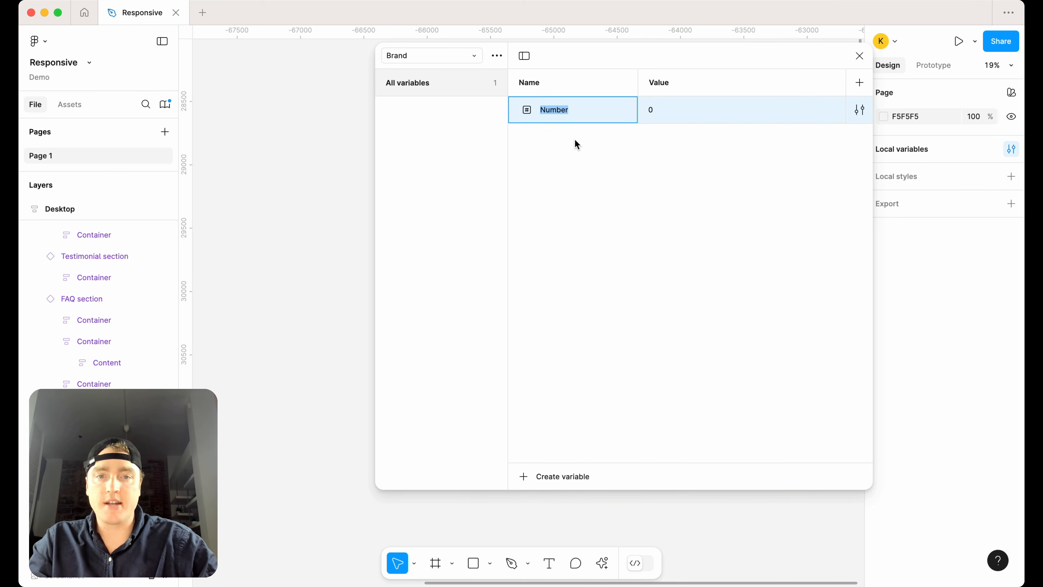
text(spacing)
key(BackSpace)
key(BackSpace)
key(BackSpace)
text(ing/)
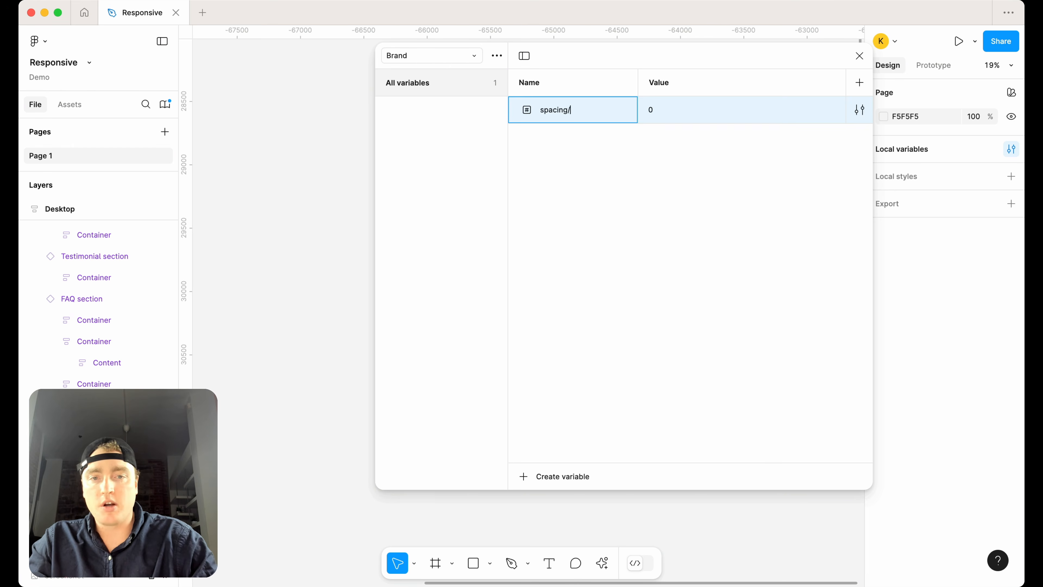
text(0)
key(Return)
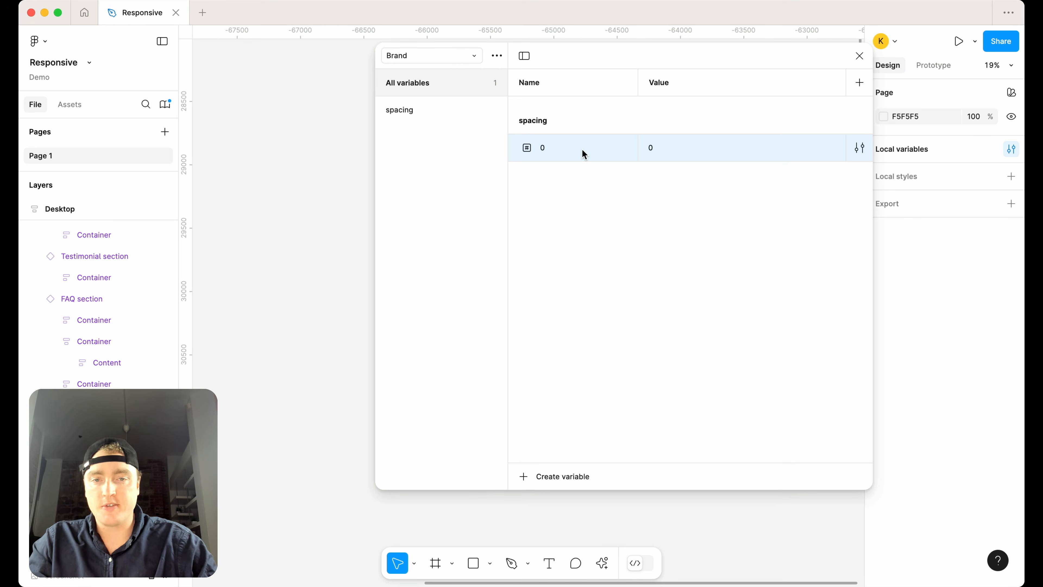
Duplicate the 0 spacing variable, name the copy 100 and set its value to 4
key(super+d)
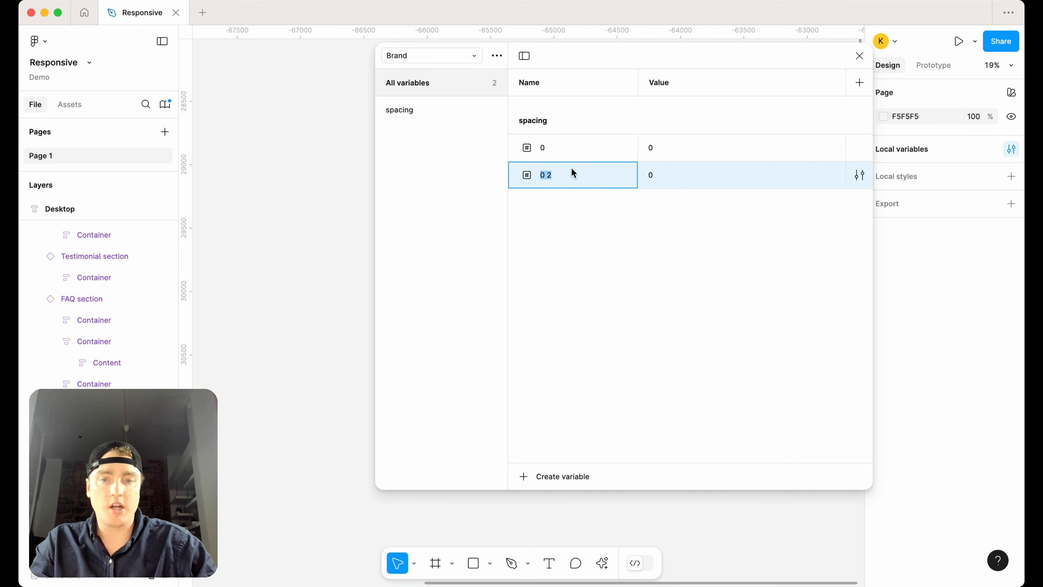
text(100)
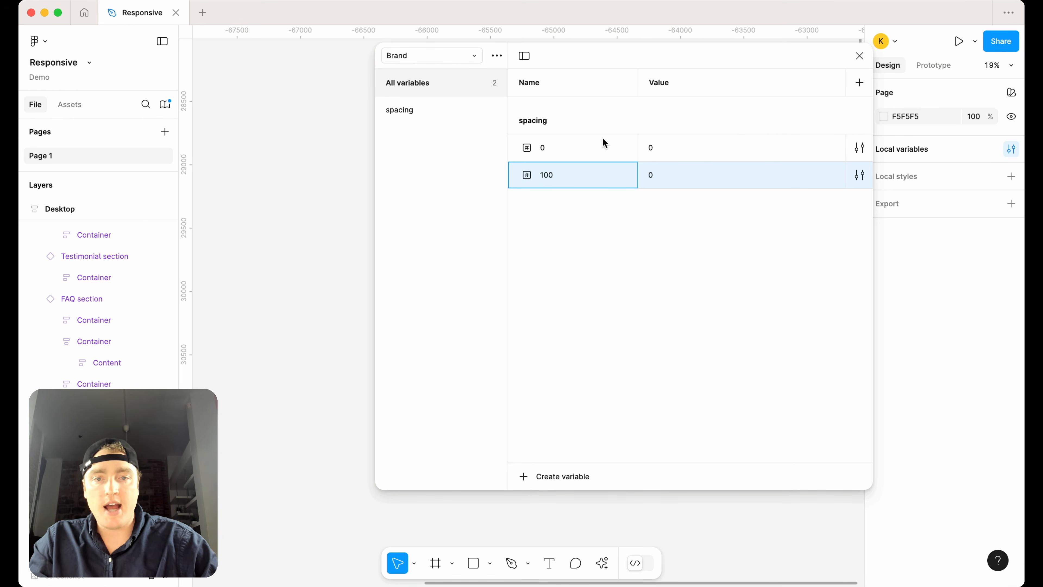
click(657, 174)
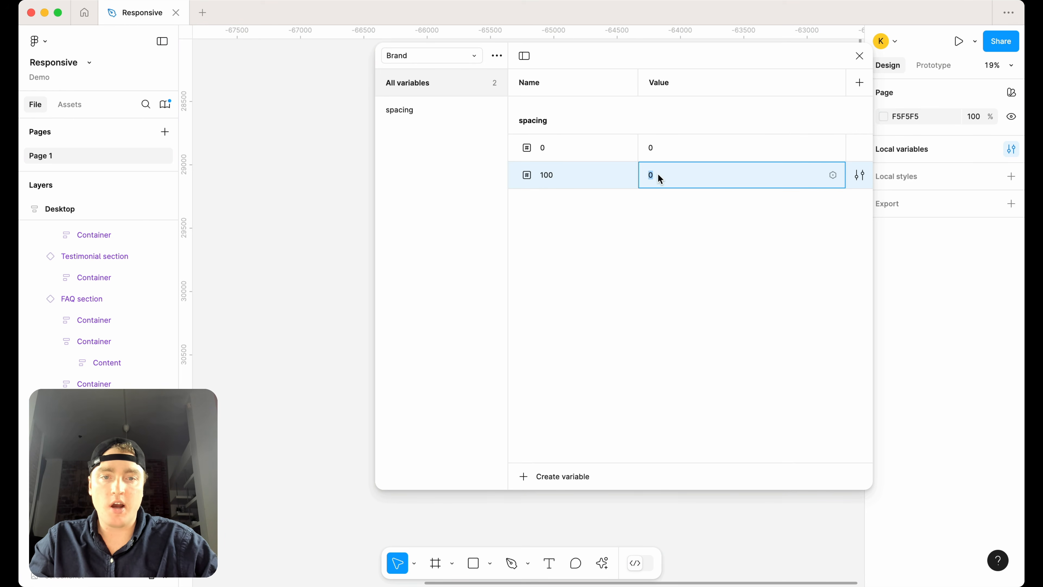
key(Return)
click(586, 181)
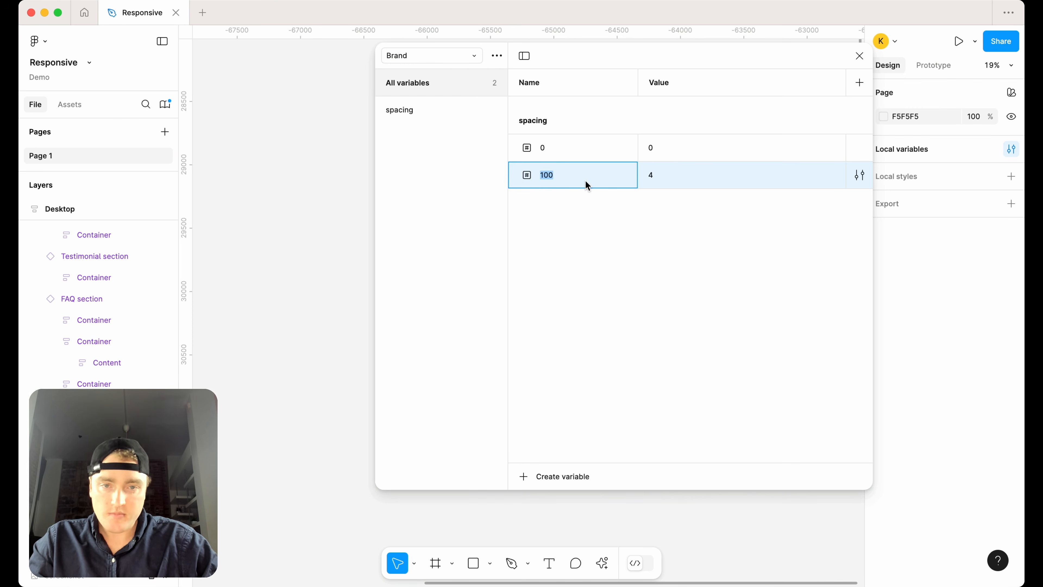
Rename the 100 spacing variable to "100 (4)", then duplicate it and name the copy "200 (8)"
text((4))
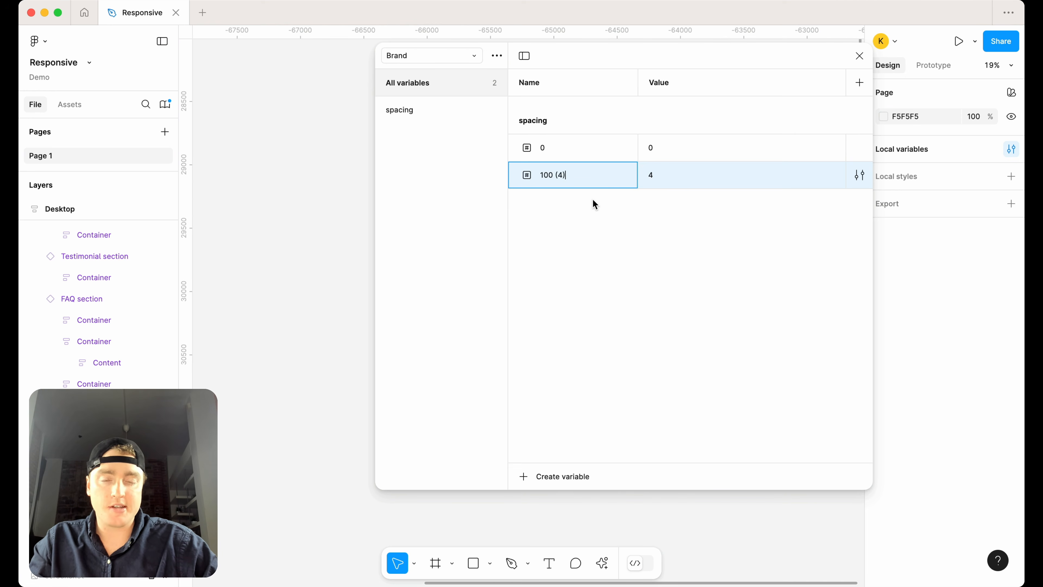
click(585, 202)
click(575, 180)
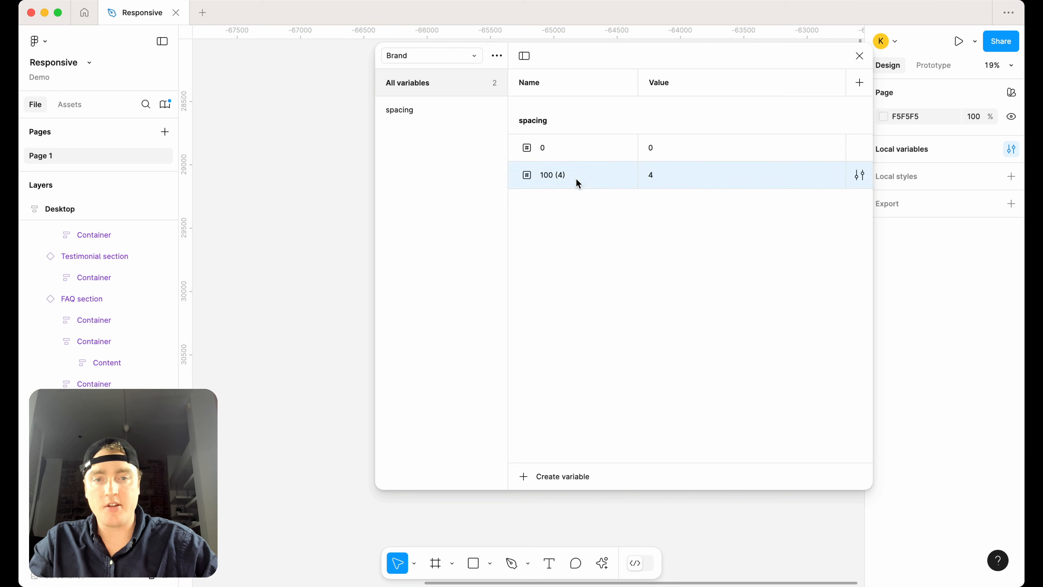
key(super+d)
text(200 (8))
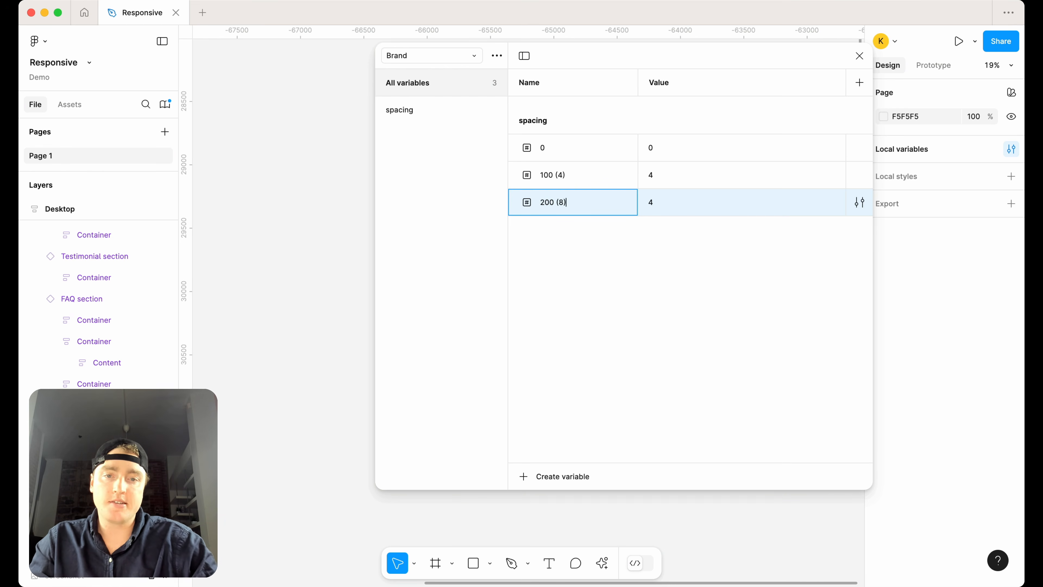
key(Return)
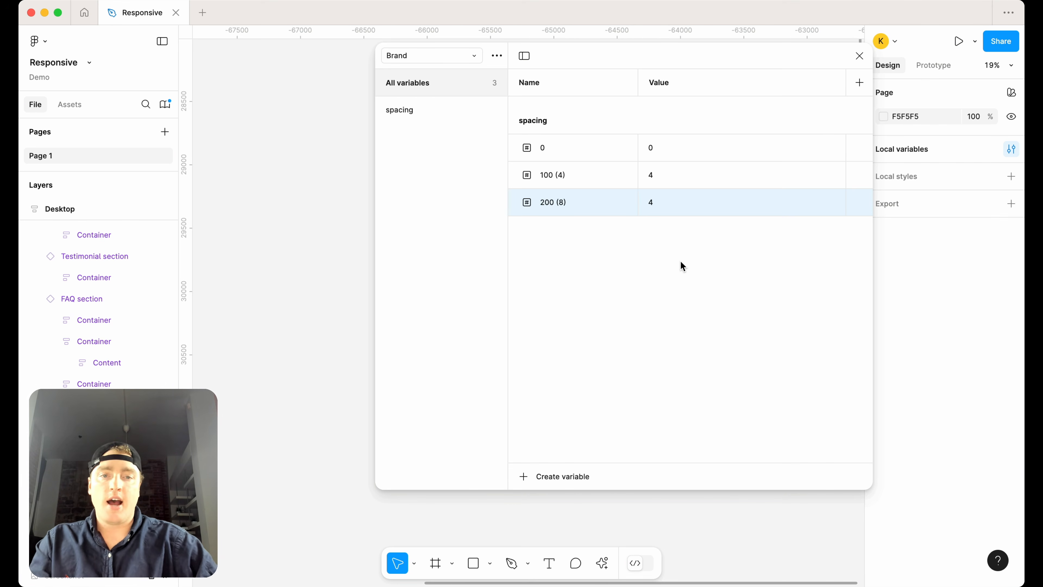
Set the value of the 200 (8) spacing variable to 8
click(652, 201)
double_click(551, 204)
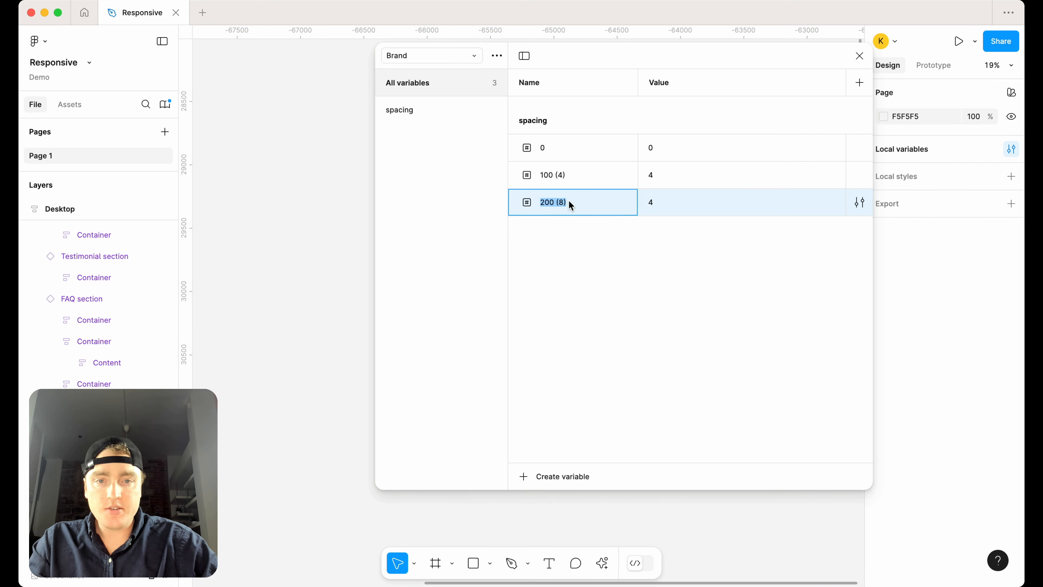
key(BackSpace)
text(8)
click(657, 205)
click(656, 205)
text(8)
Duplicate the 200 (8) variable and name the copy "300 (12)"
key(shift+Return)
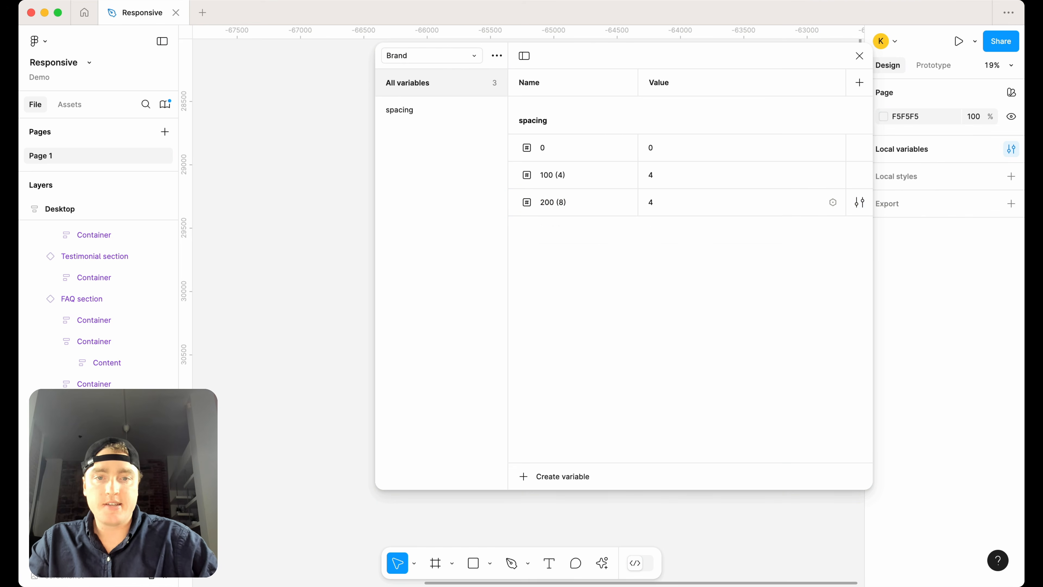
click(543, 231)
key(BackSpace)
text(3)
key(Right)
key(Right)
key(Right)
key(Right)
key(Right)
key(BackSpace)
text(12)
key(Right)
key(Right)
key(Right)
key(BackSpace)
key(BackSpace)
Set the value of the 300 (12) spacing variable to 12
click(659, 229)
text(12)
key(Return)
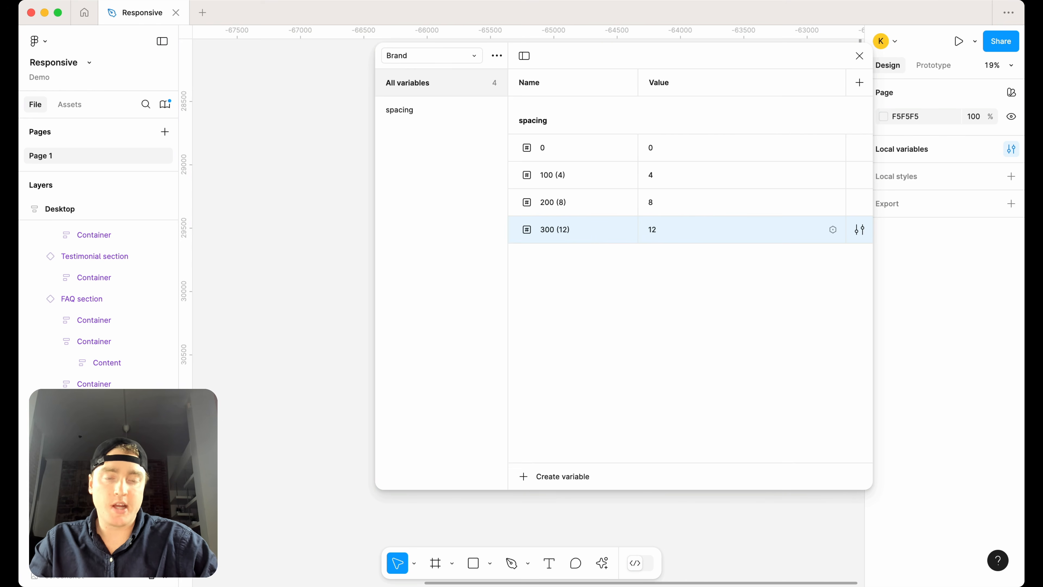
Duplicate the 300 (12) variable, change the 300 in the copy's name to 400 and set its value to 16
key(shift+Return)
key(Left)
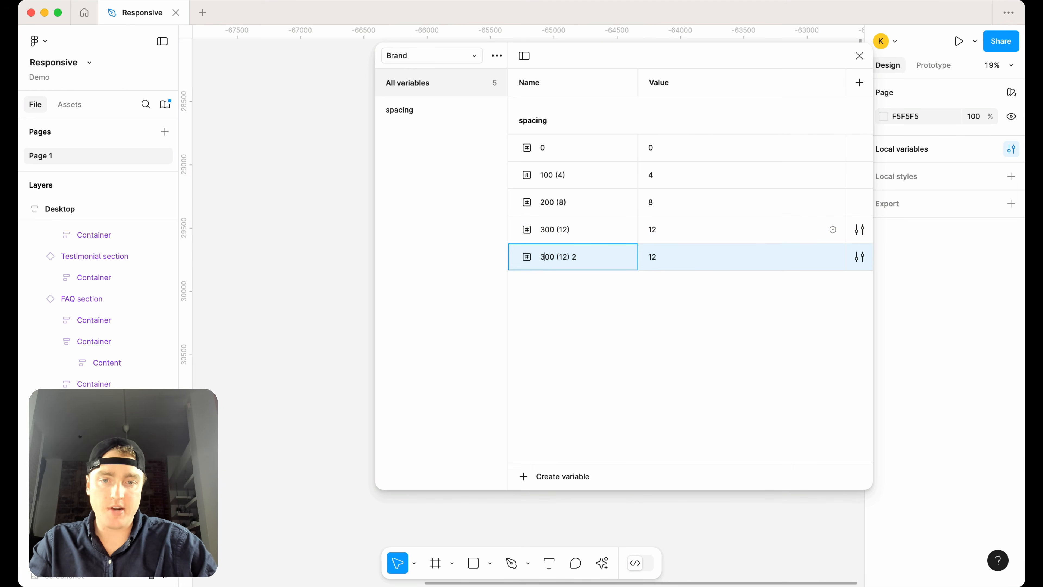
key(BackSpace)
text(4)
key(Right)
key(Right)
key(Right)
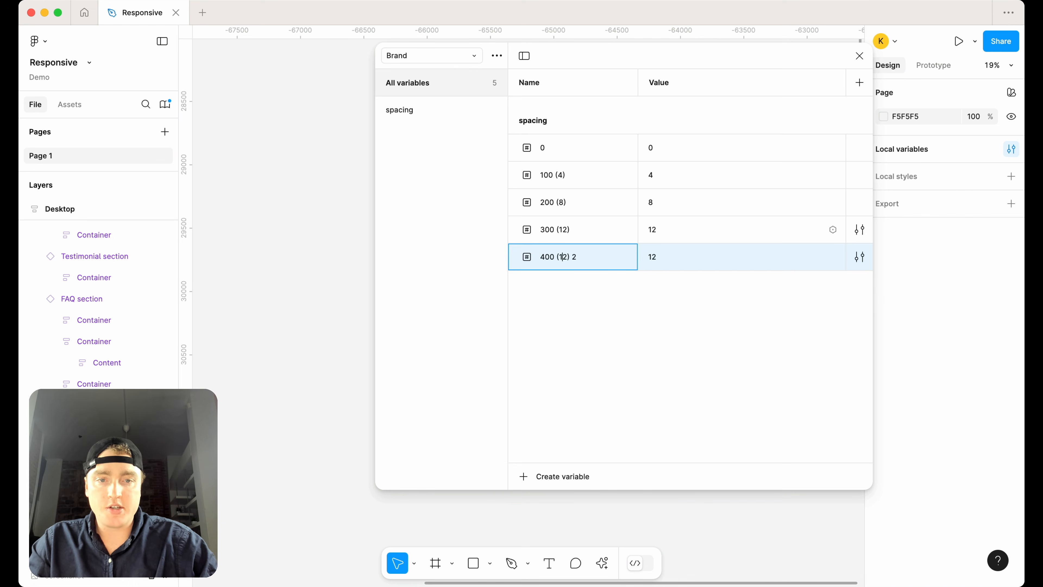
click(656, 257)
text(16)
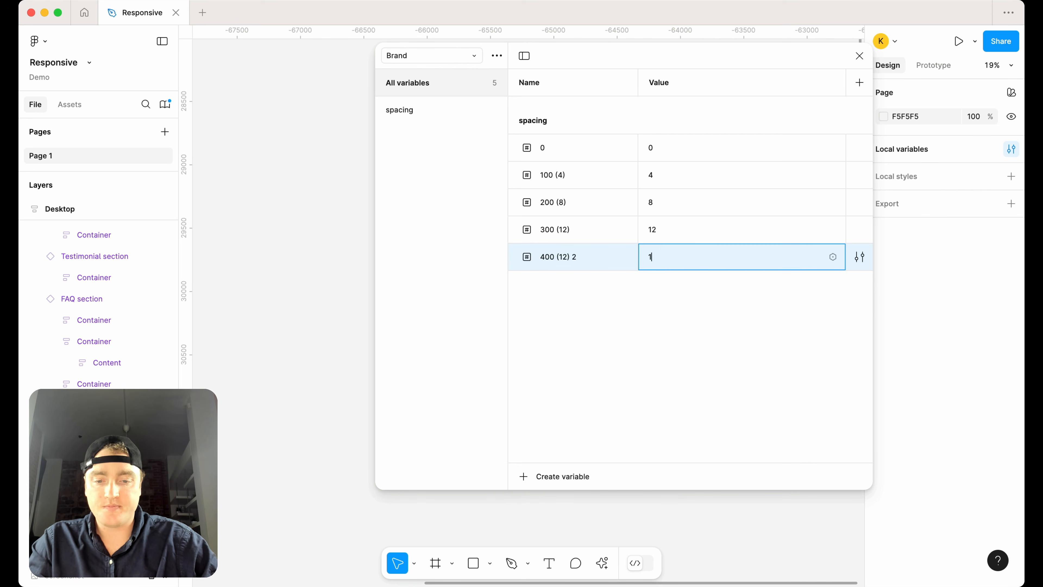
Remove the trailing 2 from the copied variable's name so that it reads "400 (12)"
double_click(576, 266)
key(BackSpace)
key(BackSpace)
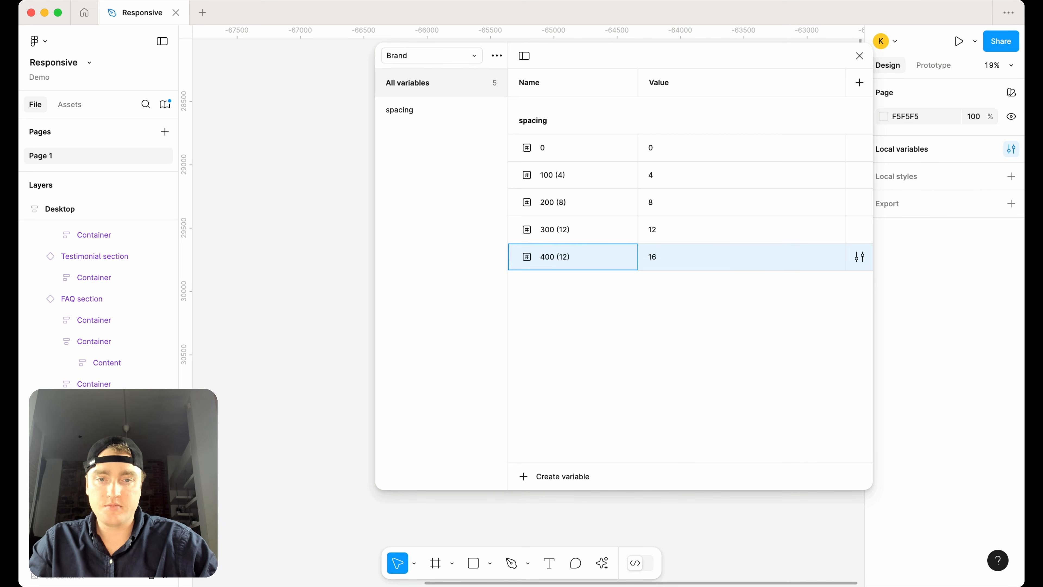
key(Return)
Duplicate the 400 (12) variable and name the copy "500 (20)"
click(591, 266)
key(shift+Return)
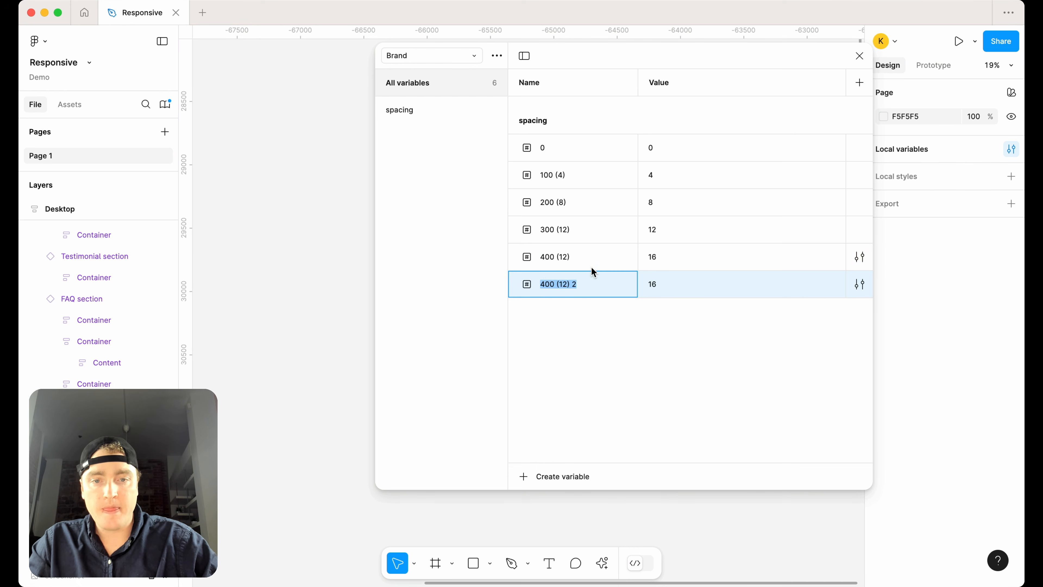
text(500 (20)
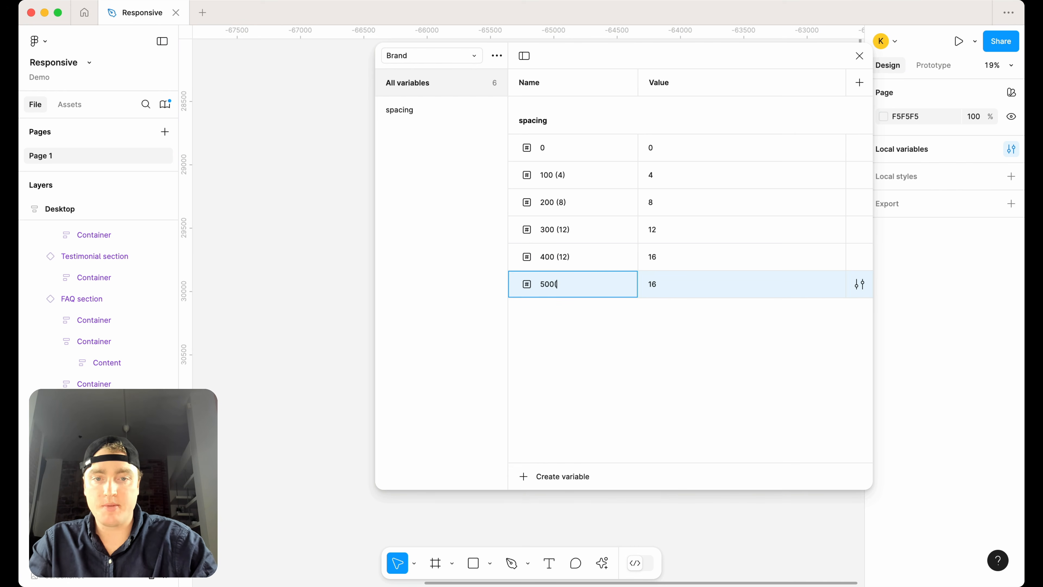
text())
key(Left)
key(Left)
key(Left)
key(Left)
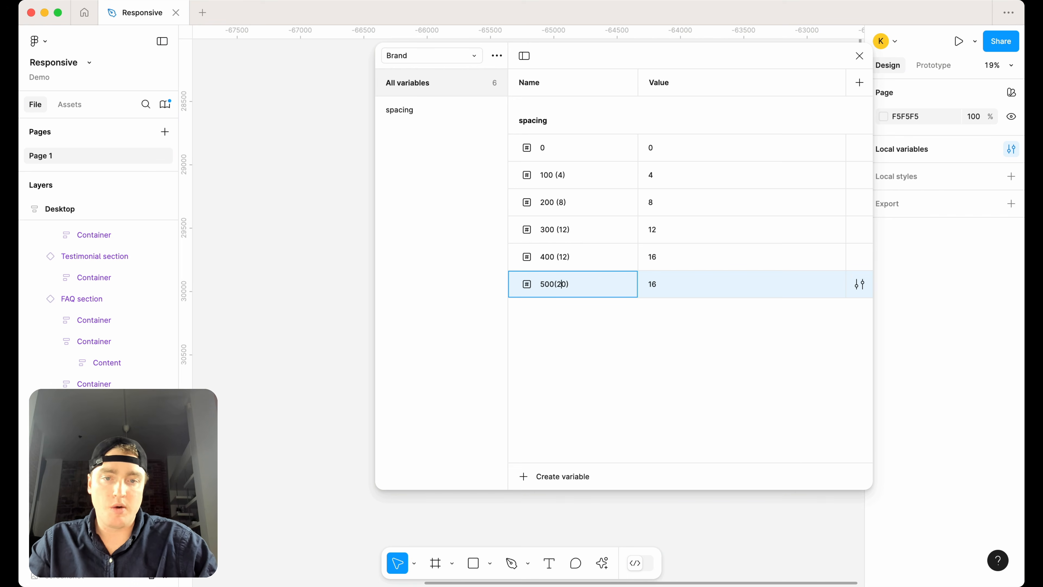
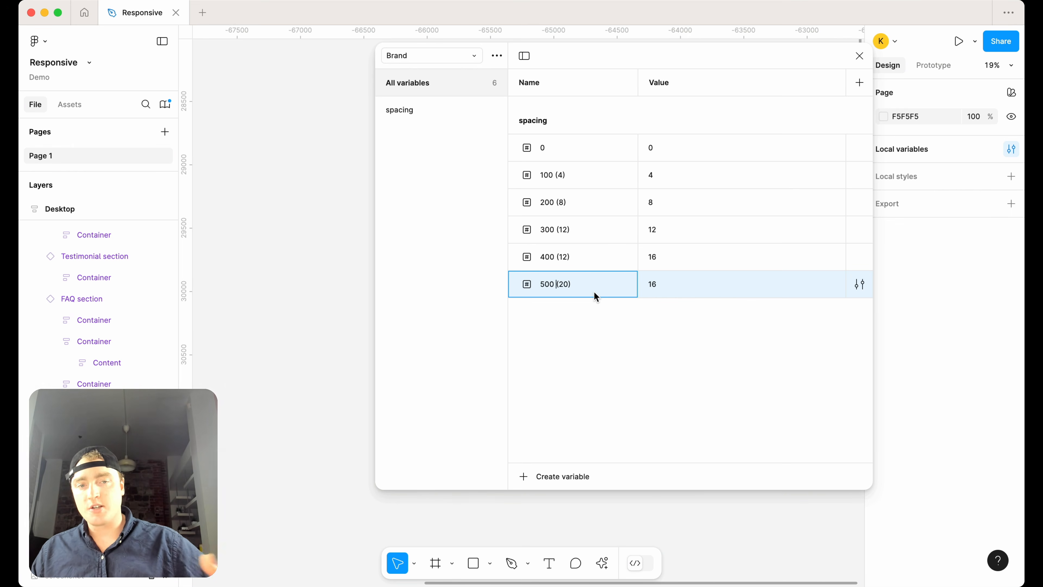
Set the value of the 500 (20) spacing variable to 20
click(659, 284)
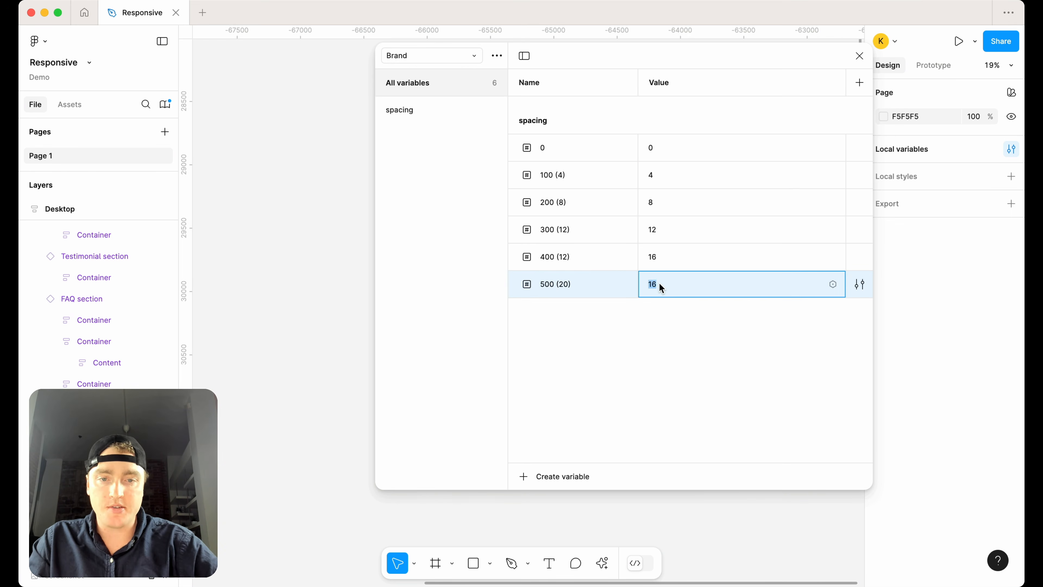
text(1)
key(BackSpace)
text(30)
key(BackSpace)
key(BackSpace)
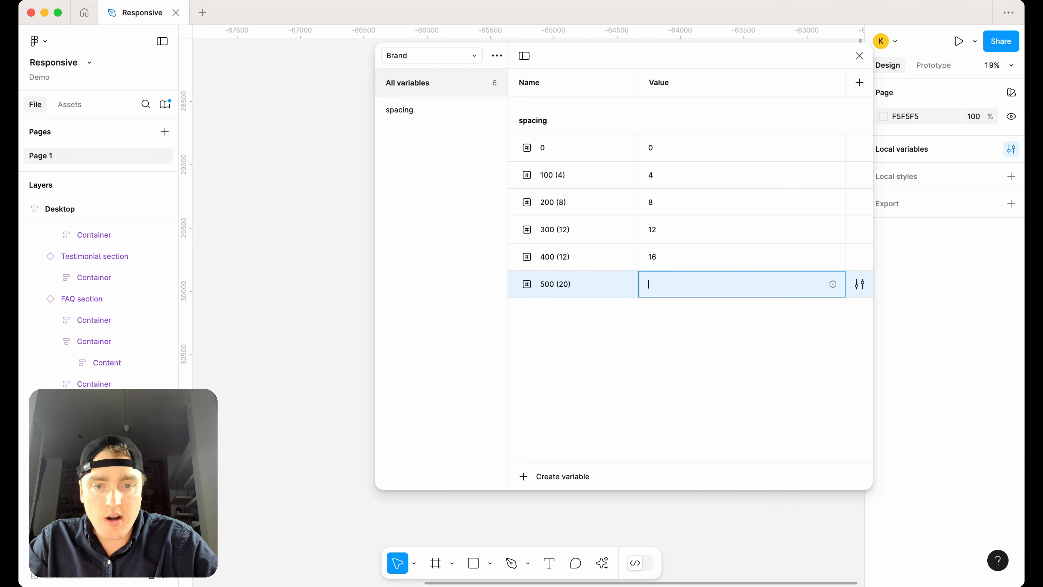
text(20)
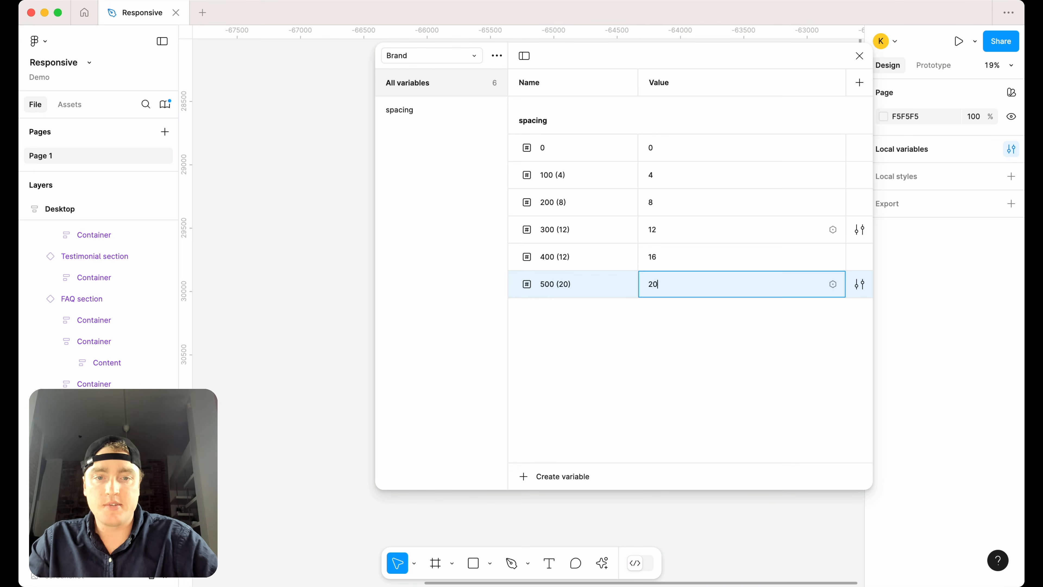
Correct the name of the 400 spacing variable to "400 (16)"
double_click(568, 259)
click(566, 258)
key(BackSpace)
text(6)
Duplicate the 500 (20) variable, name the copy "600 (24)" and set its value to 24
click(596, 290)
key(shift+Return)
text(600 )
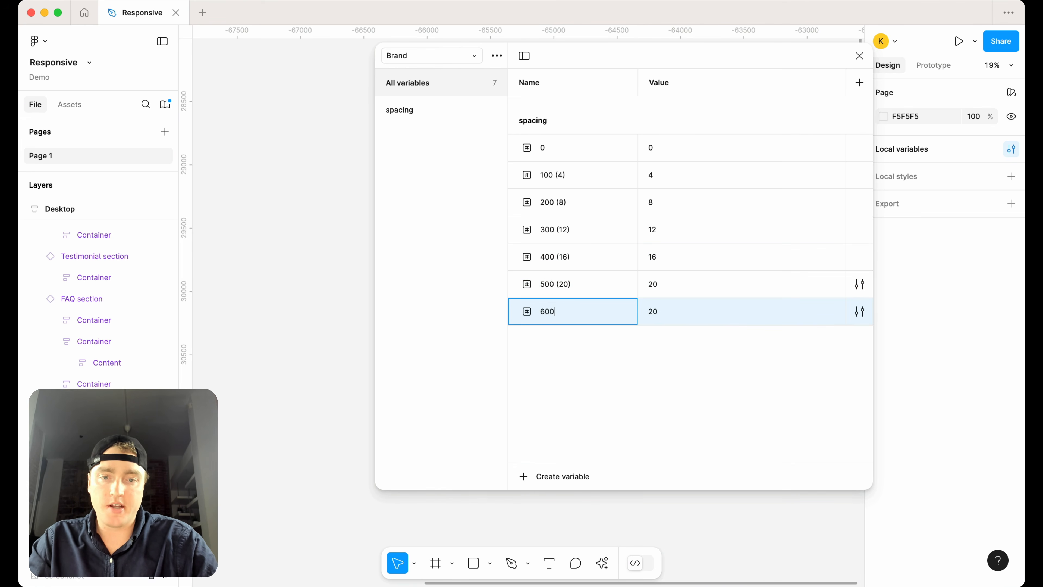
text((24))
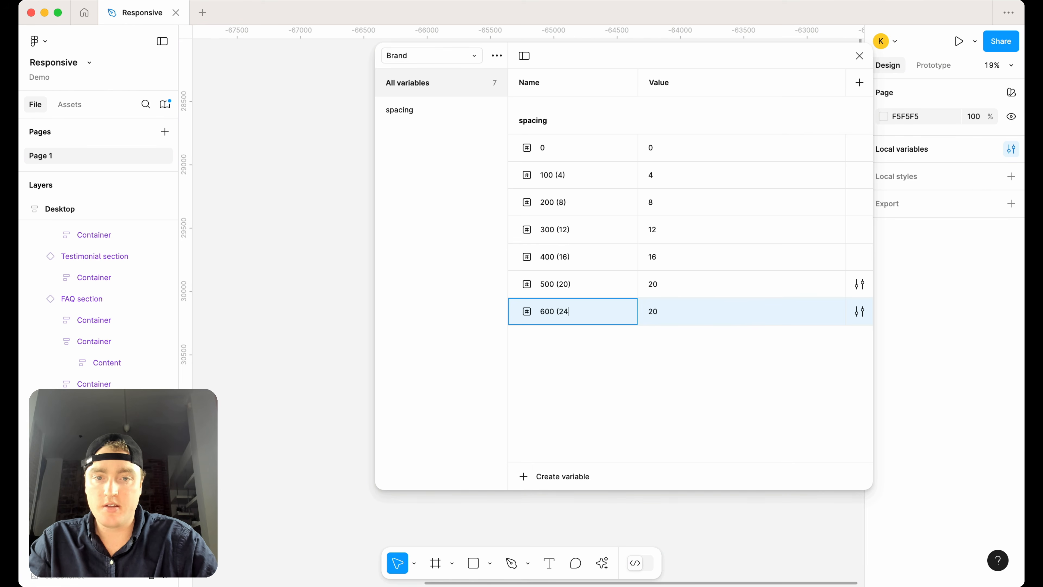
double_click(666, 317)
text(24)
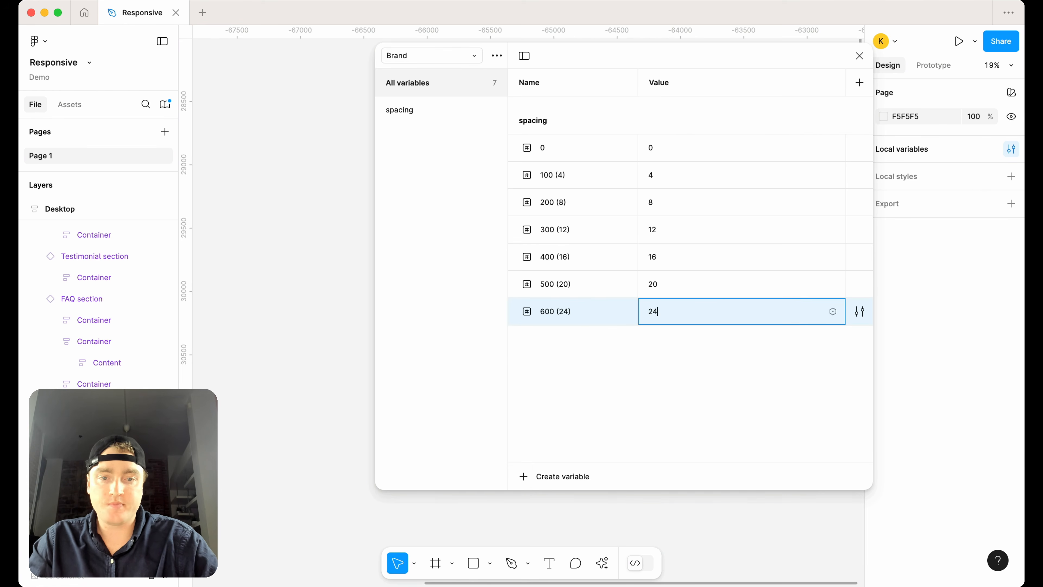
Duplicate the 600 (24) variable and name the copy "700 (28)"
key(shift+Return)
text(9)
key(BackSpace)
text(700 (28))
Make another copy of the 600 (24) variable, name it "800 (32)" and set its value to 32
key(shift+Return)
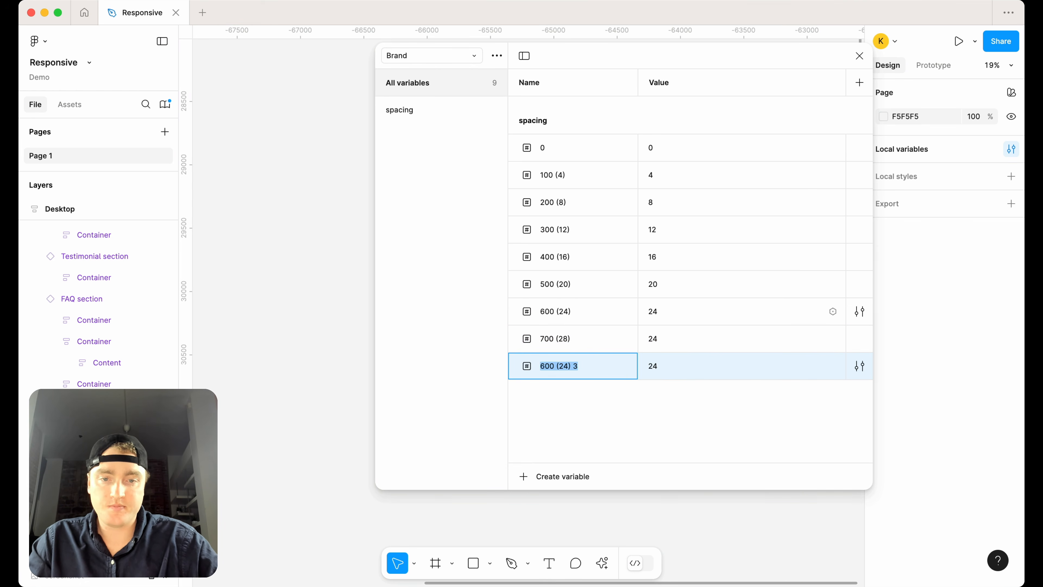
text(800 )
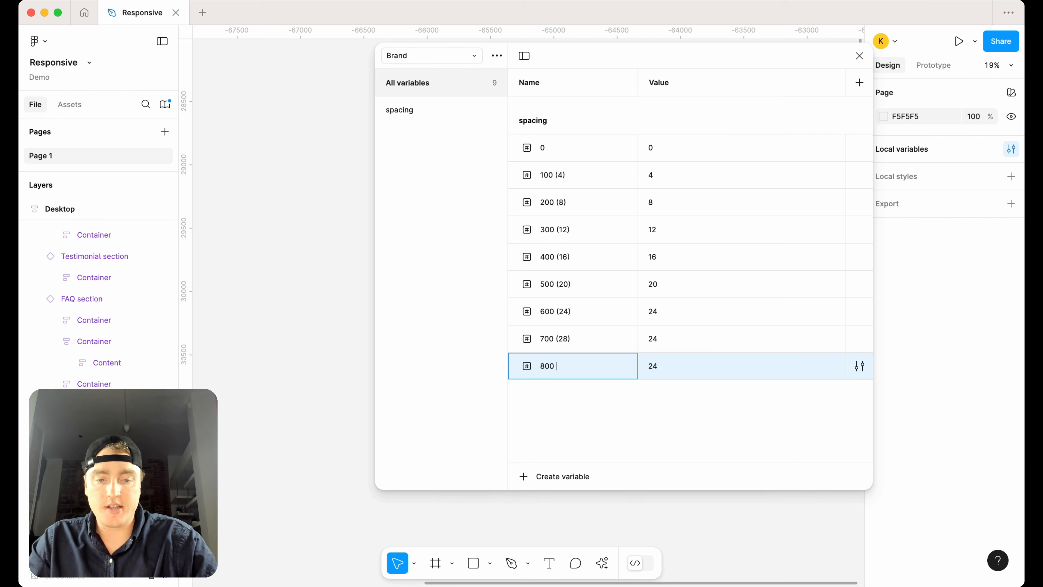
text((32))
click(654, 367)
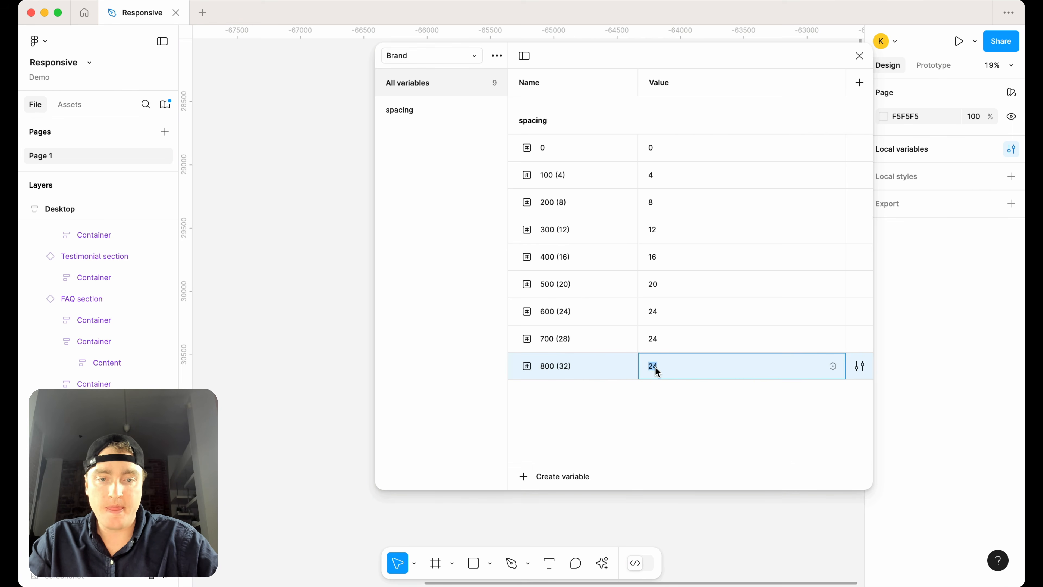
text(32)
key(Return)
Set the value of the 700 (28) spacing variable to 28
click(652, 337)
text(28)
key(Return)
Duplicate the 800 (32) variable and name the copy "900 (40)"
click(580, 365)
key(super+d)
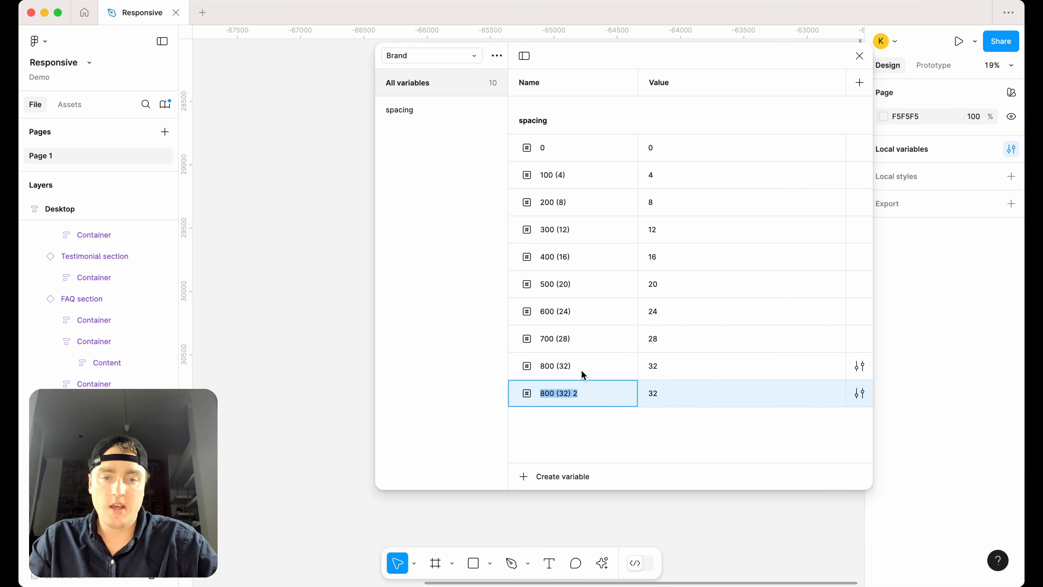
text(900 ()
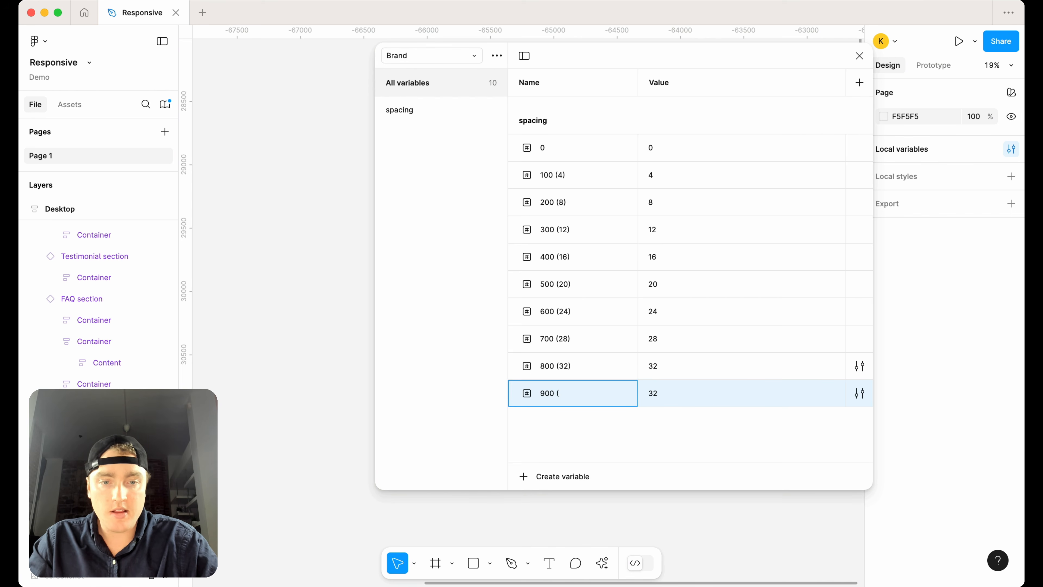
text(36)
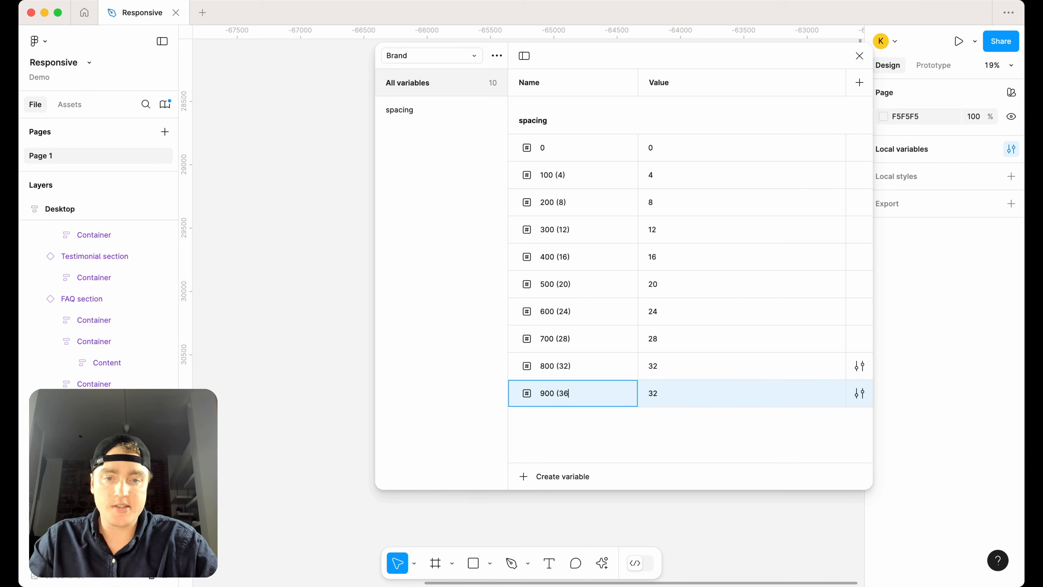
key(BackSpace)
key(BackSpace)
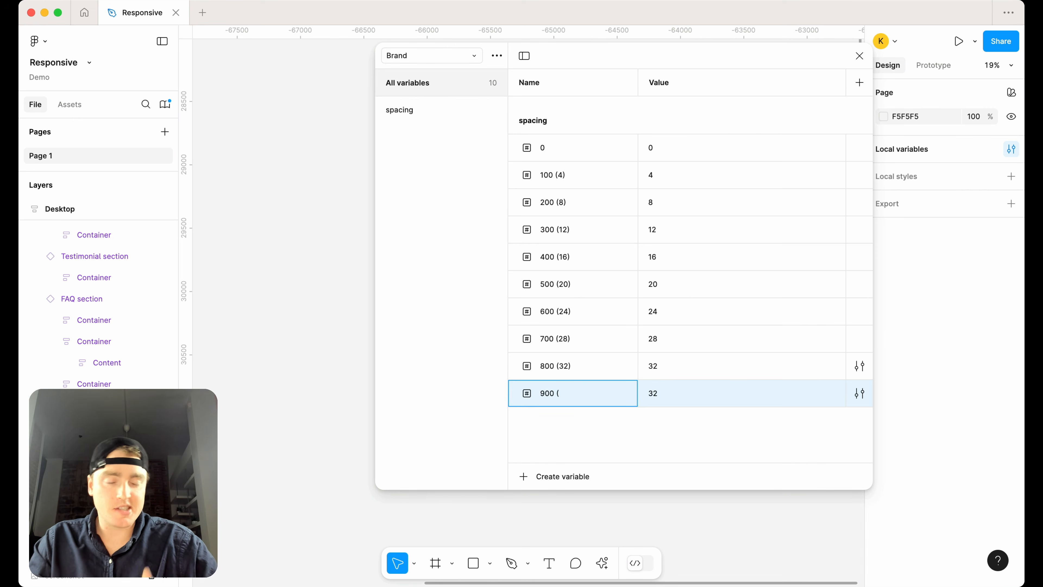
text(8))
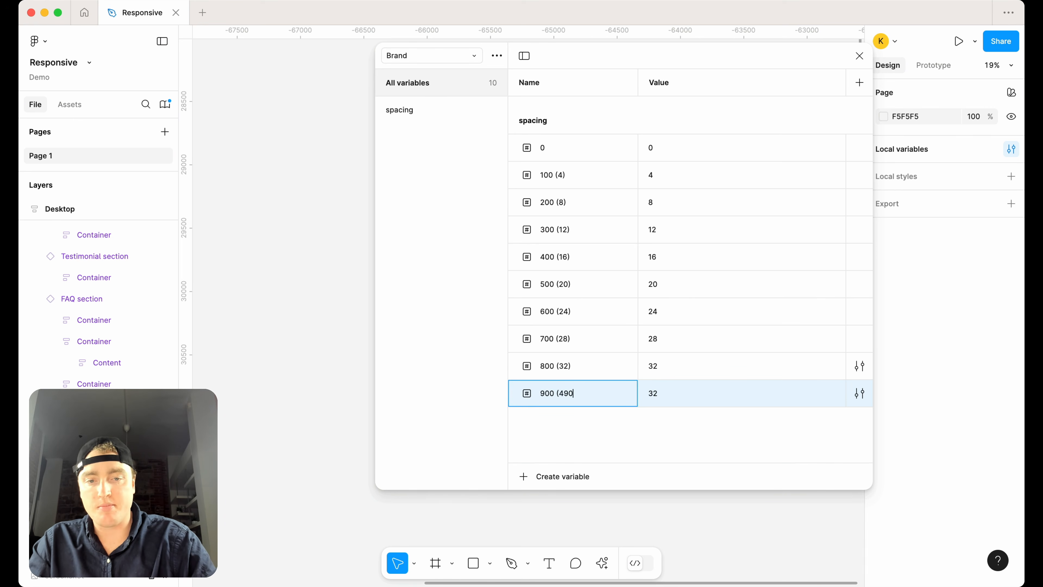
key(BackSpace)
key(BackSpace)
text(0))
Set the value of the 900 (40) spacing variable to 40 and duplicate that variable
click(653, 397)
text(40)
key(Return)
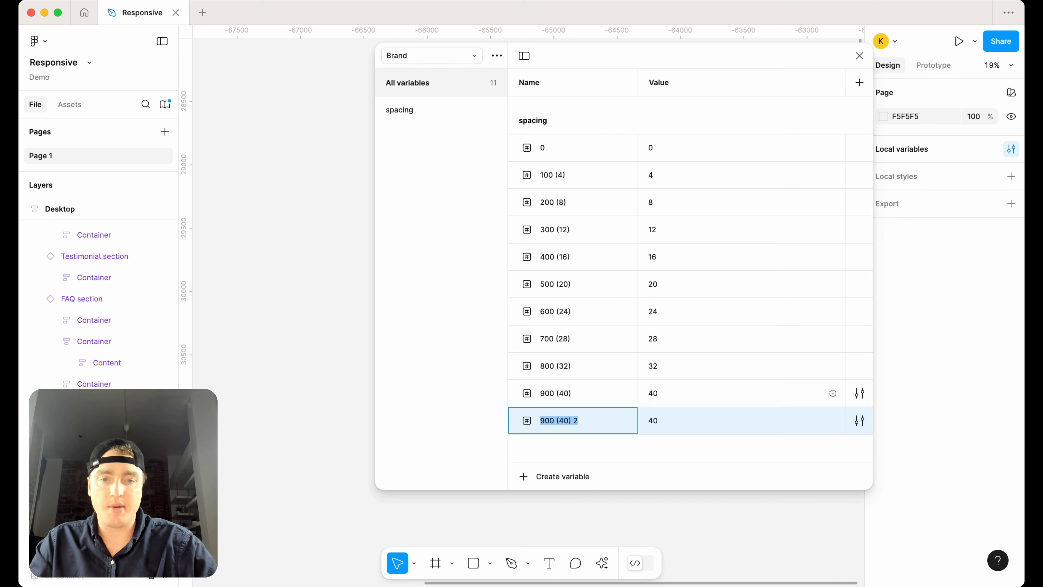
Name the copy of the 900 (40) variable "1000 (48)" and set its value to 48
text(1000 ()
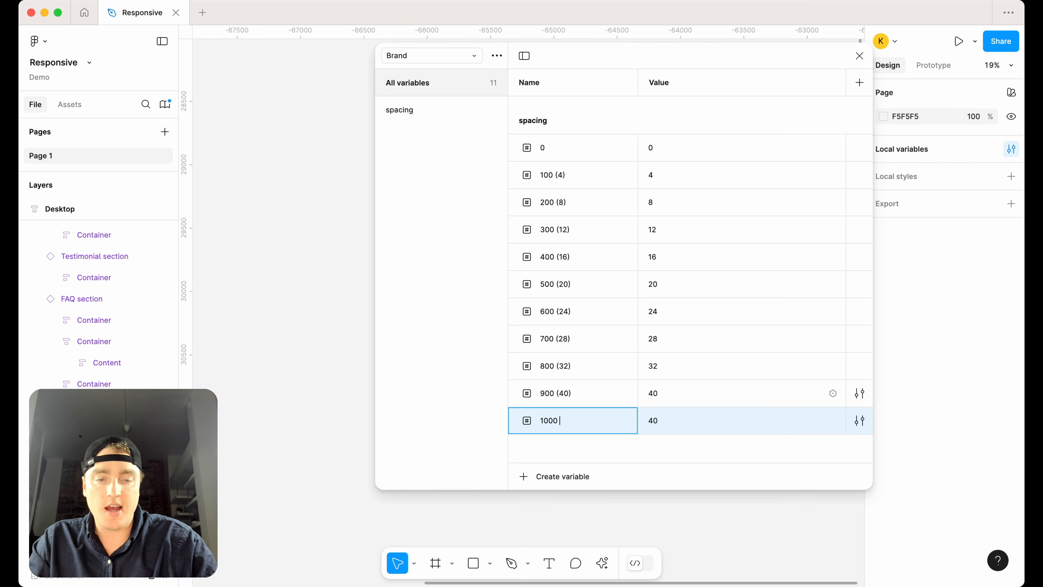
text( (48))
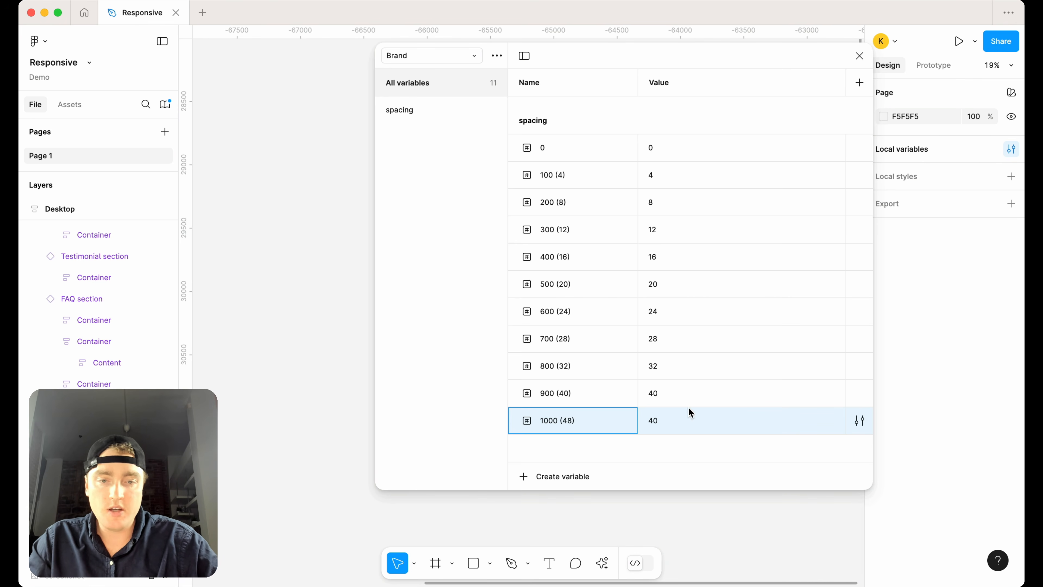
double_click(650, 420)
text(48)
key(Return)
Duplicate the 1000 (48) variable, name the copy "1100 (64)" and set its value to 64
key(shift+Return)
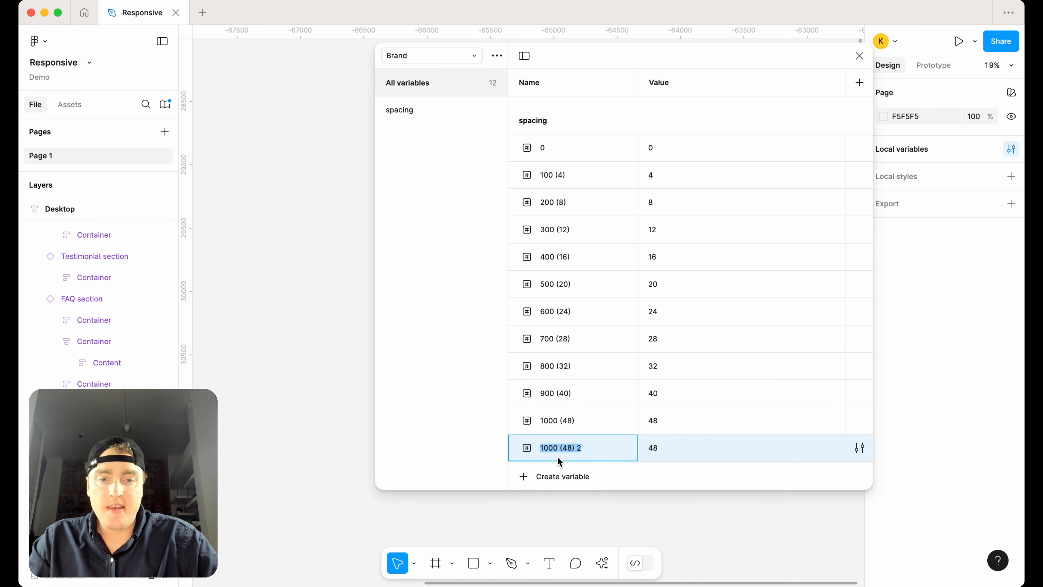
text(1100)
text( ()
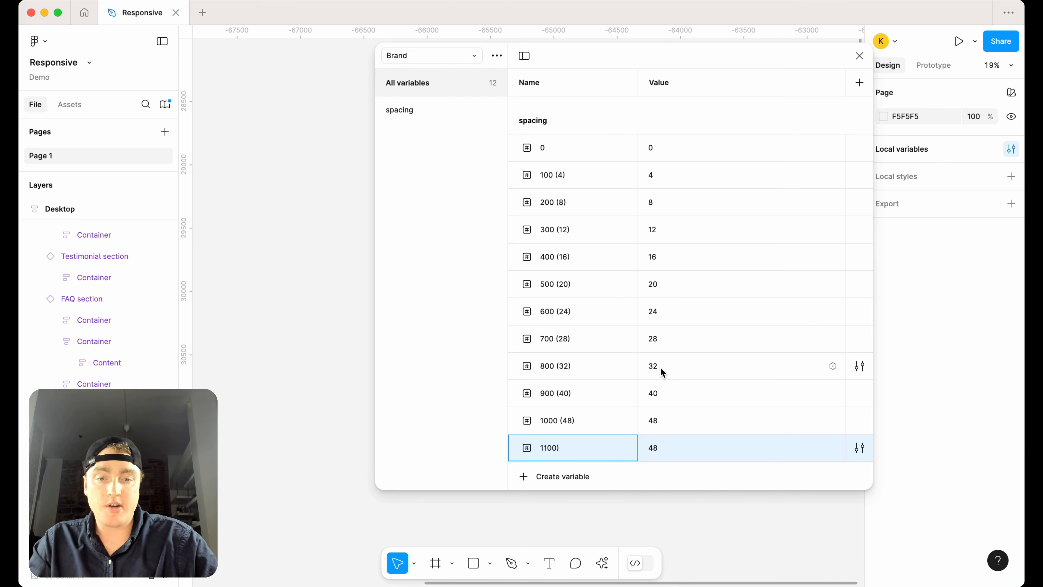
text(64))
click(658, 445)
text(64)
Duplicate the 1100 (64) variable, name the copy "1200 (96)" and set its value to 96
key(shift+Return)
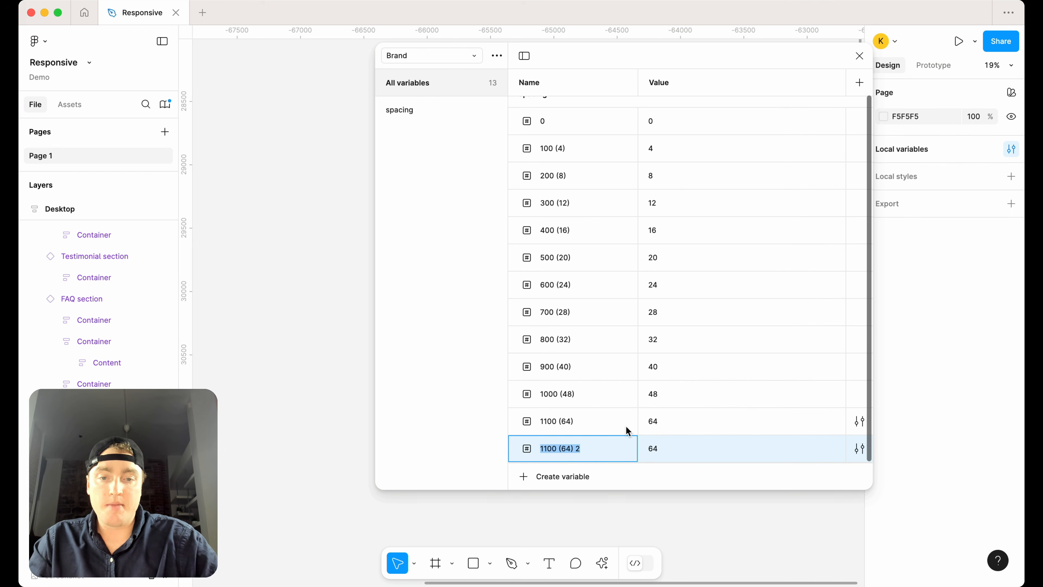
text(1200)
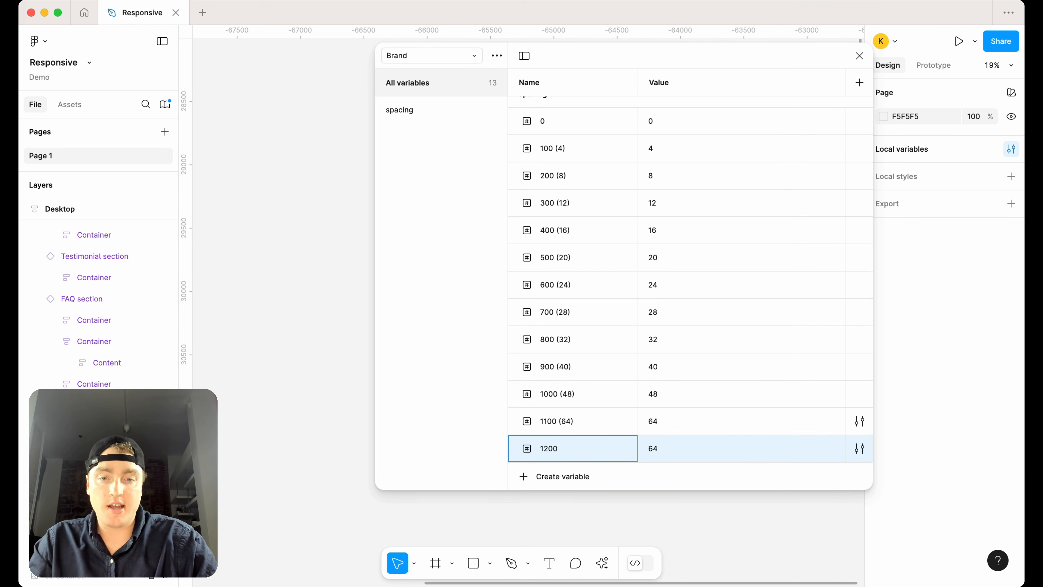
text( (96))
click(657, 452)
text(96)
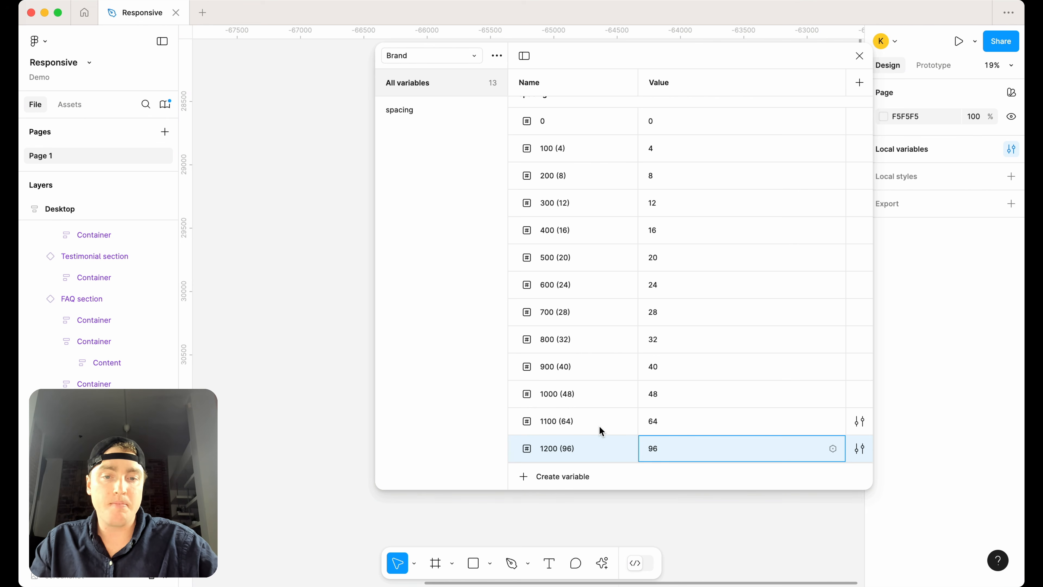
Duplicate the 1100 (64) spacing variable once more
click(589, 424)
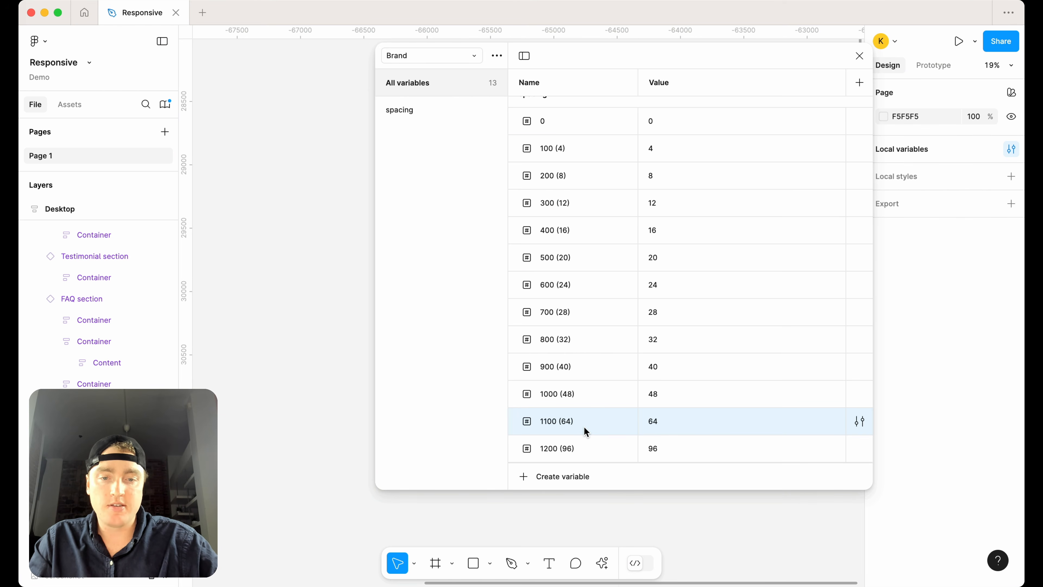
key(super+d)
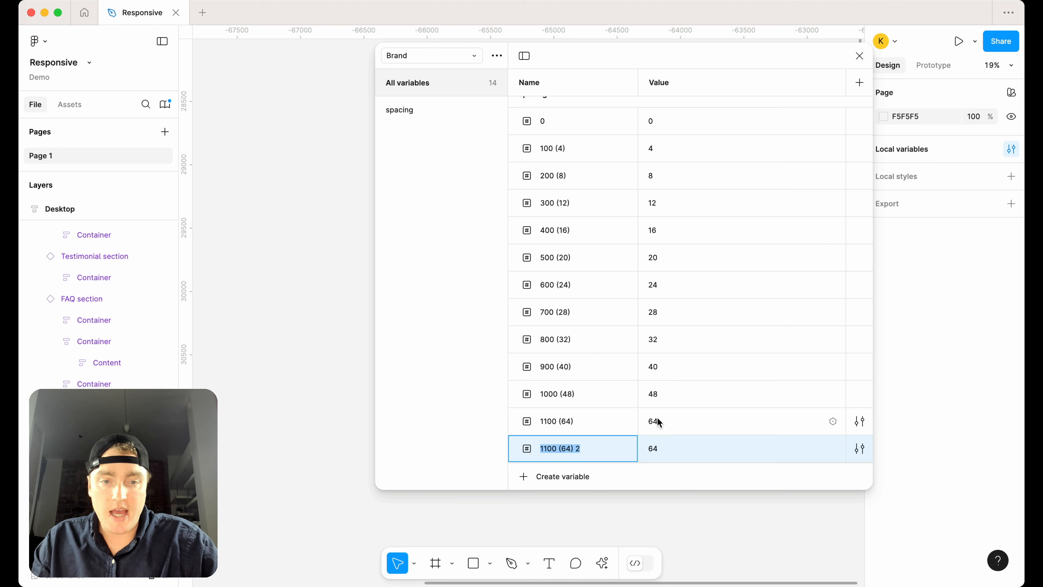
Duplicate the 1000 (48) variable, name the copy "1050" and set its value to 56
click(597, 398)
key(super+d)
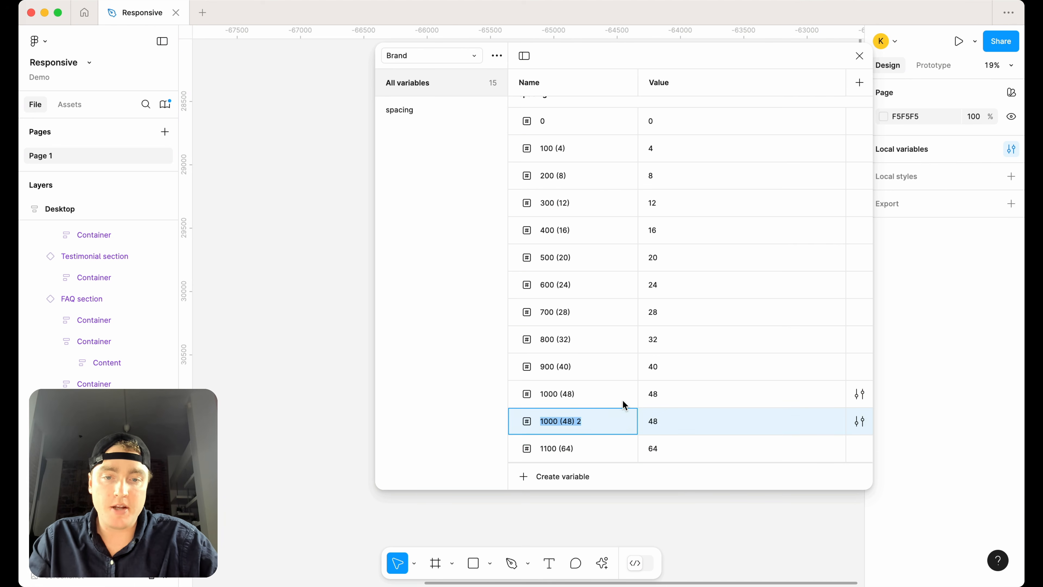
text(1050)
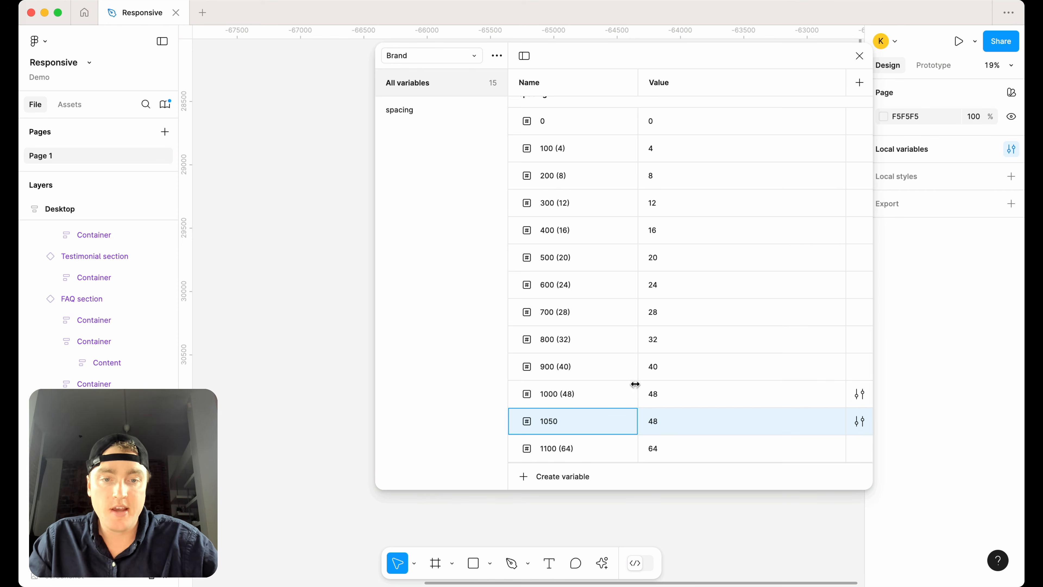
scroll(657, 406, down, 2)
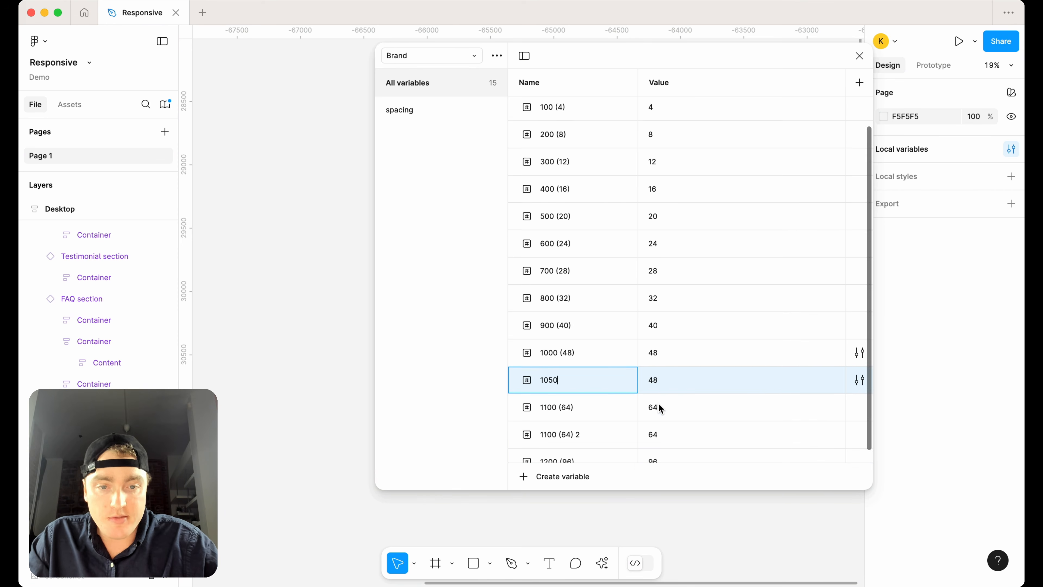
click(654, 366)
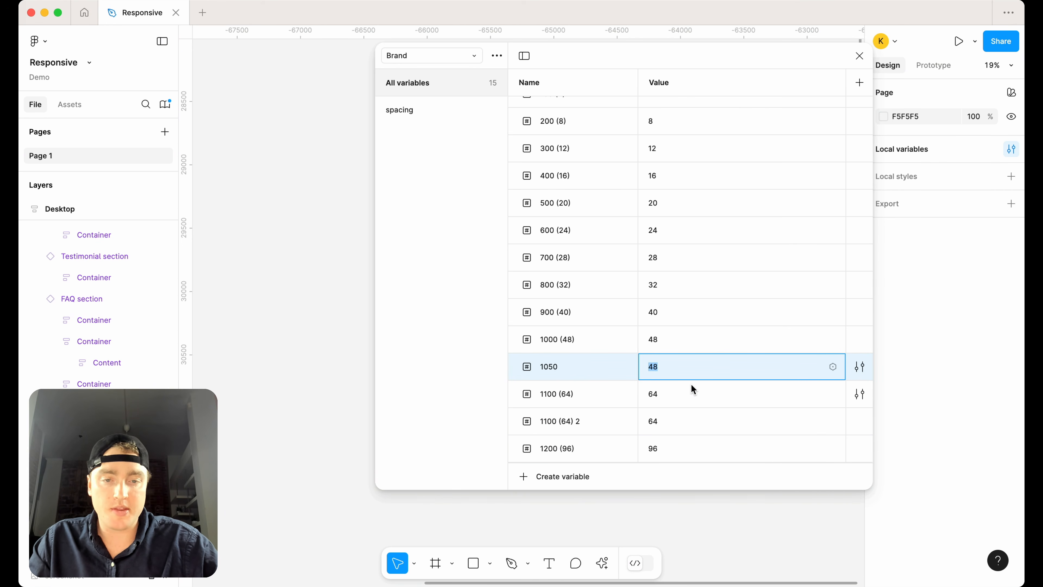
text(56)
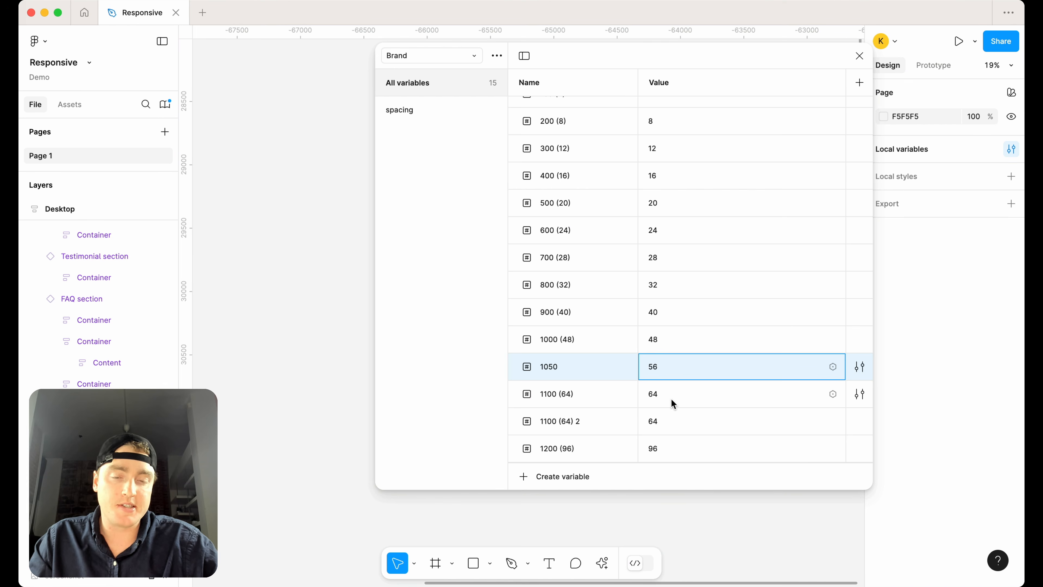
Rename the 1050 spacing variable as "1050 (56)"
click(559, 362)
double_click(558, 365)
click(562, 365)
text((56)
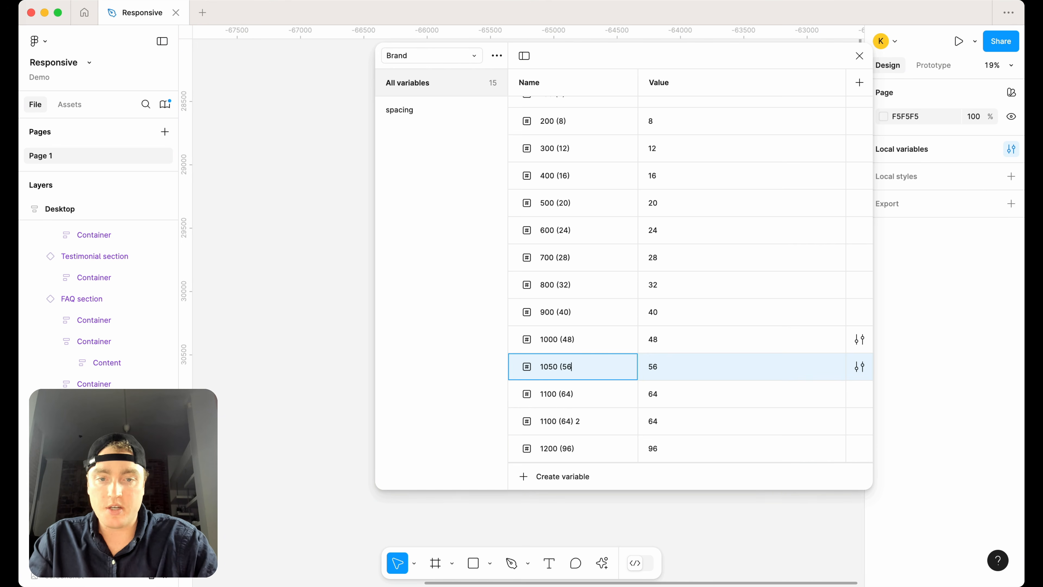
key(Return)
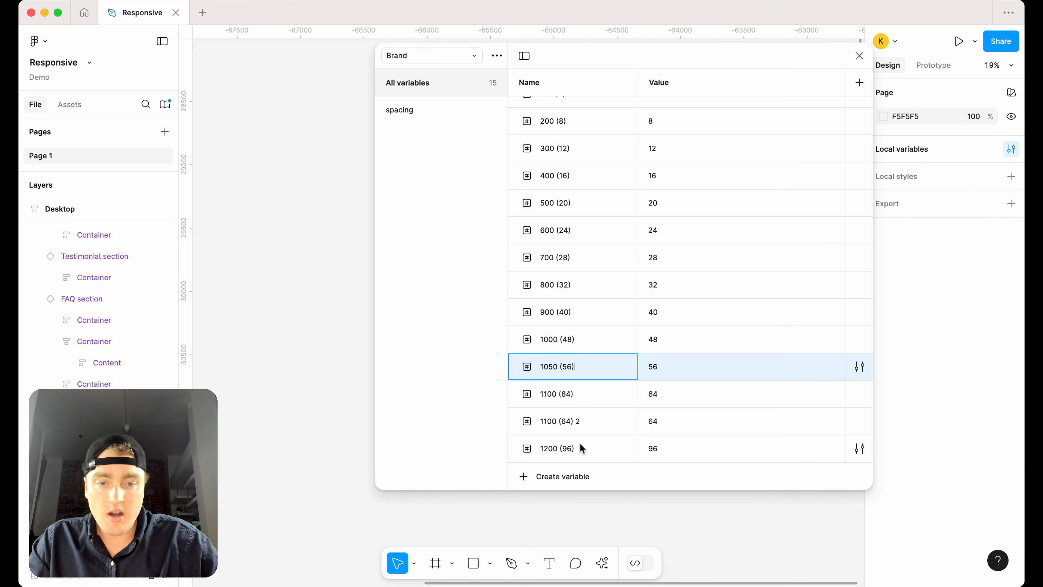
Delete the surplus copy of the 1100 (64) variable from the spacing group
click(571, 422)
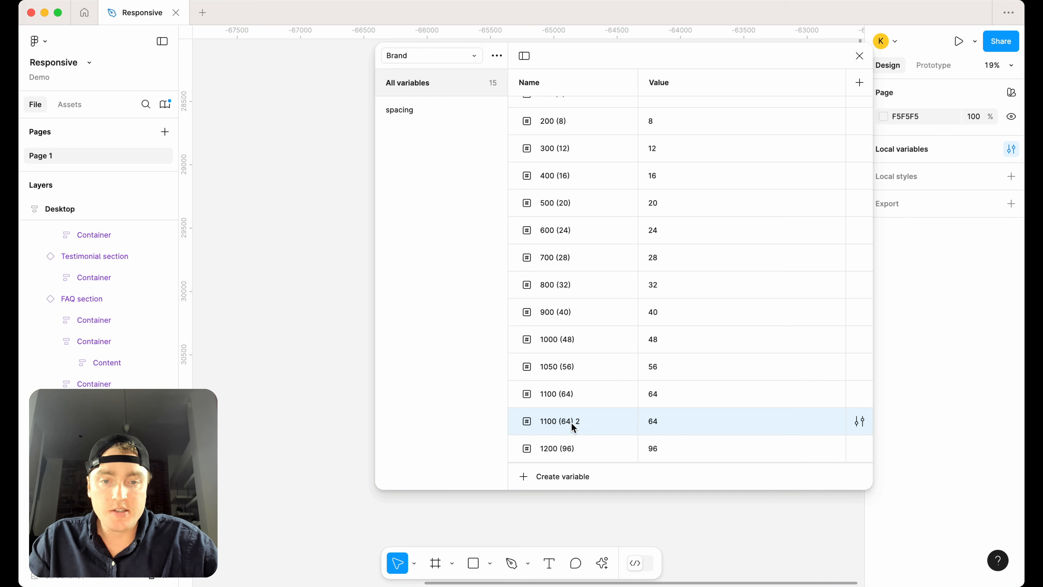
double_click(656, 421)
double_click(568, 420)
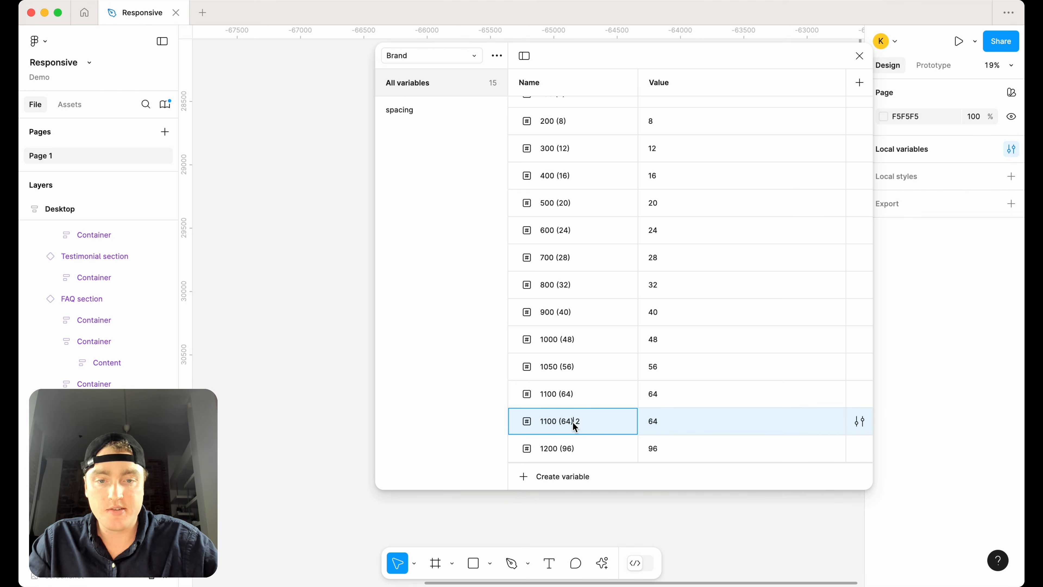
click(571, 421)
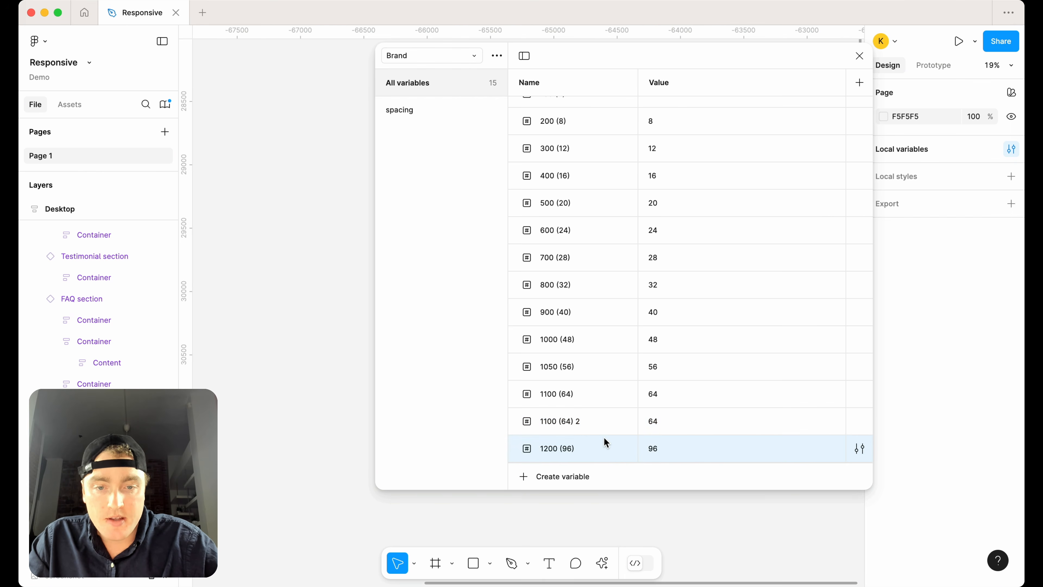
right_click(600, 413)
click(632, 527)
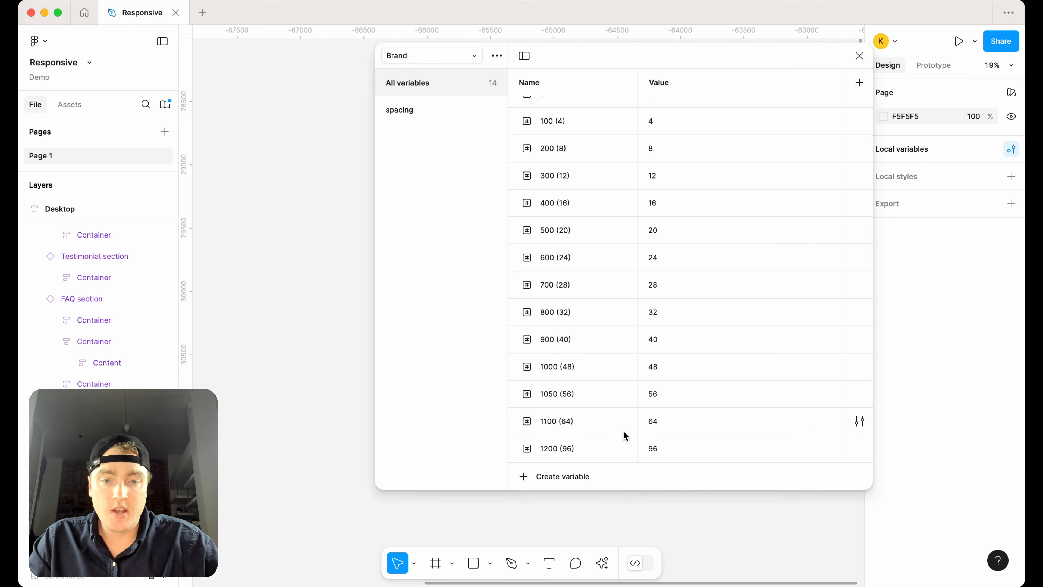
Duplicate the 1200 (96) variable and name the copy "1300 (128)"
click(628, 448)
key(super+d)
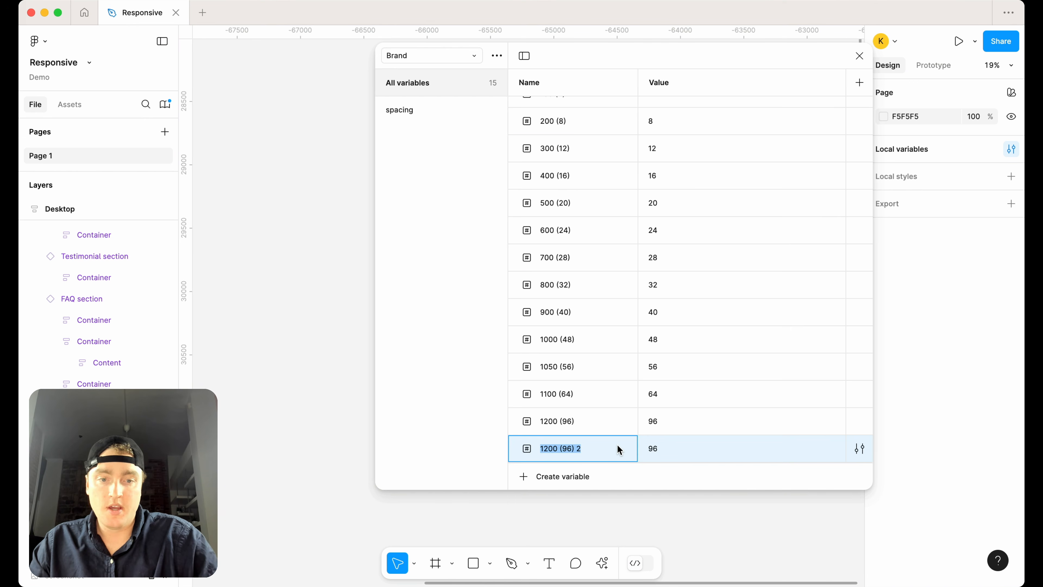
click(568, 449)
key(BackSpace)
key(Left)
key(Left)
key(Left)
key(BackSpace)
text(3)
key(Right)
key(Right)
key(Right)
key(Right)
key(Right)
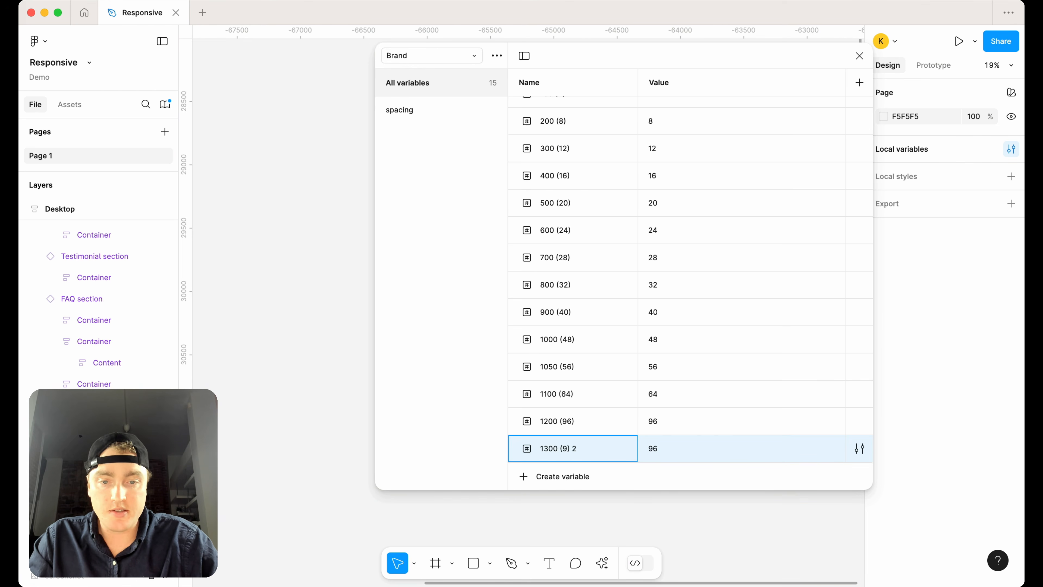
key(BackSpace)
text(128)
key(Right)
key(Right)
key(Right)
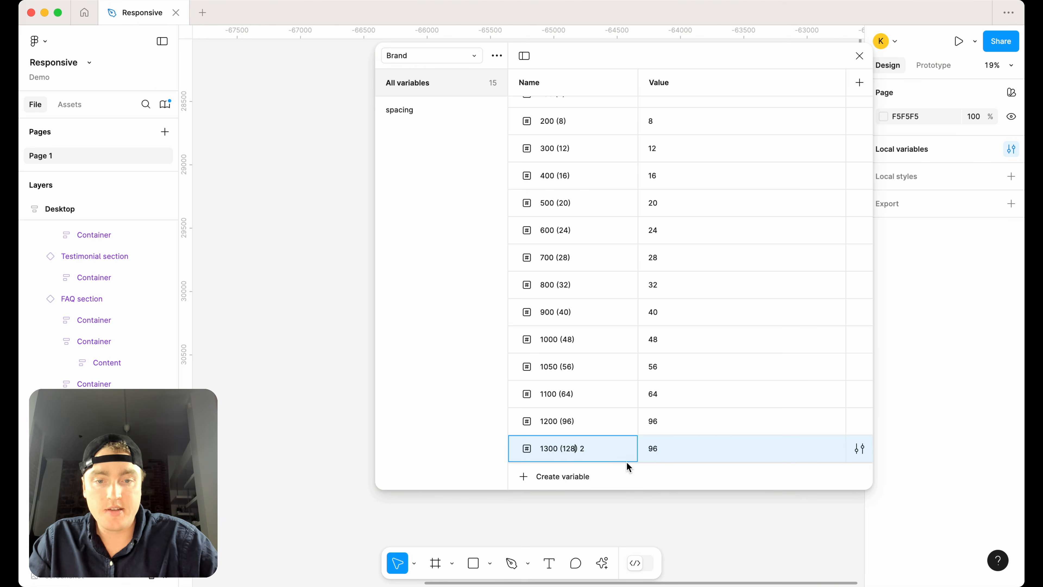
key(BackSpace)
key(BackSpace)
Set the value of the 1300 (128) spacing variable to 128 and duplicate that variable
click(661, 452)
text(128)
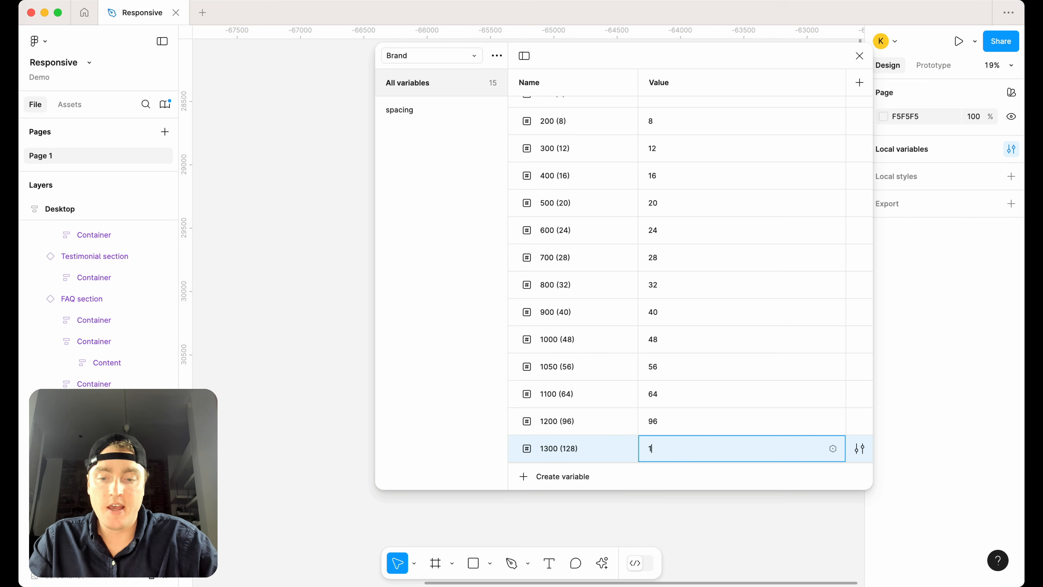
key(Return)
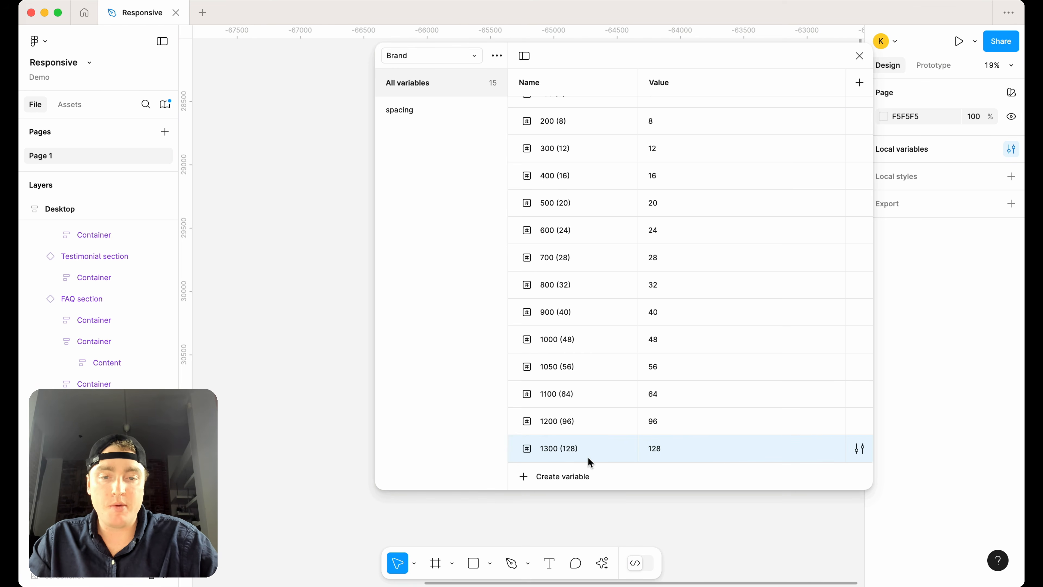
click(588, 466)
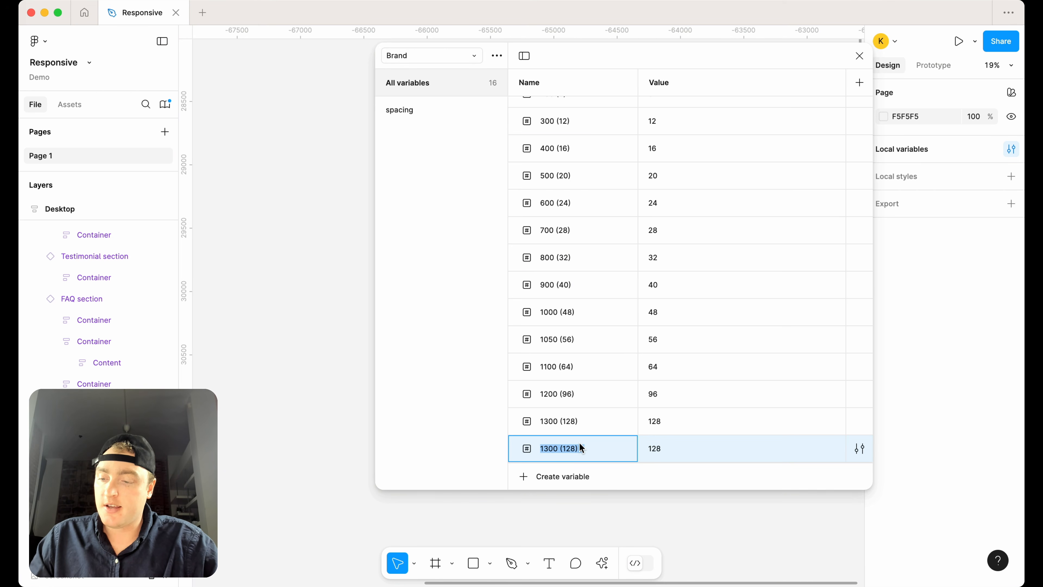
Name the copy of the 1300 (128) variable "1400 (256)" and set its value to 256
click(654, 448)
text(256)
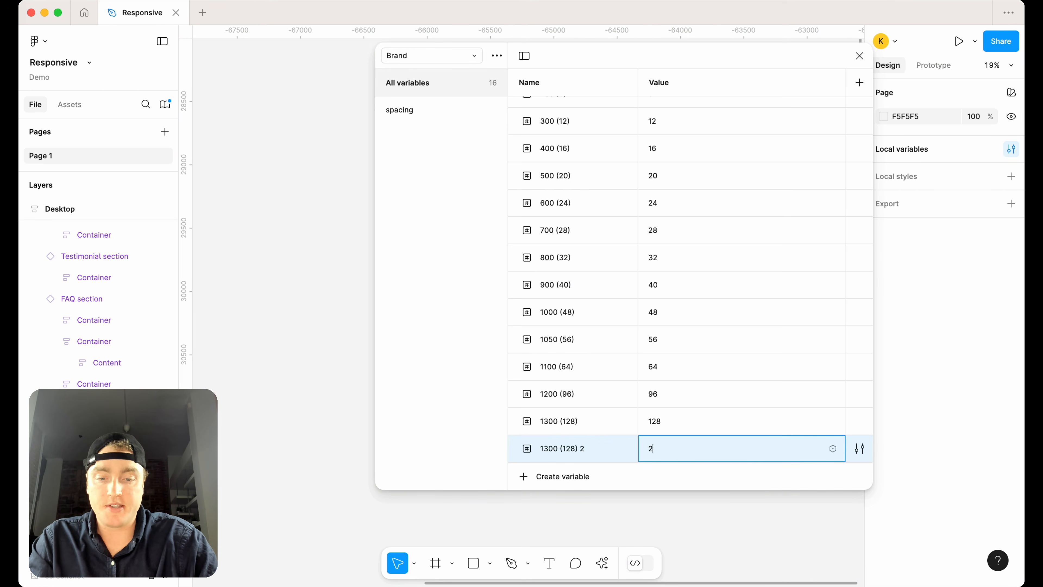
click(542, 448)
double_click(553, 449)
click(551, 448)
key(BackSpace)
text(4)
key(BackSpace)
key(BackSpace)
text(256)
key(BackSpace)
key(BackSpace)
key(BackSpace)
key(Return)
Review the spacing scale in the Brand collection and compare it with the spacing group of the Responsive collection
scroll(686, 329, up, 5)
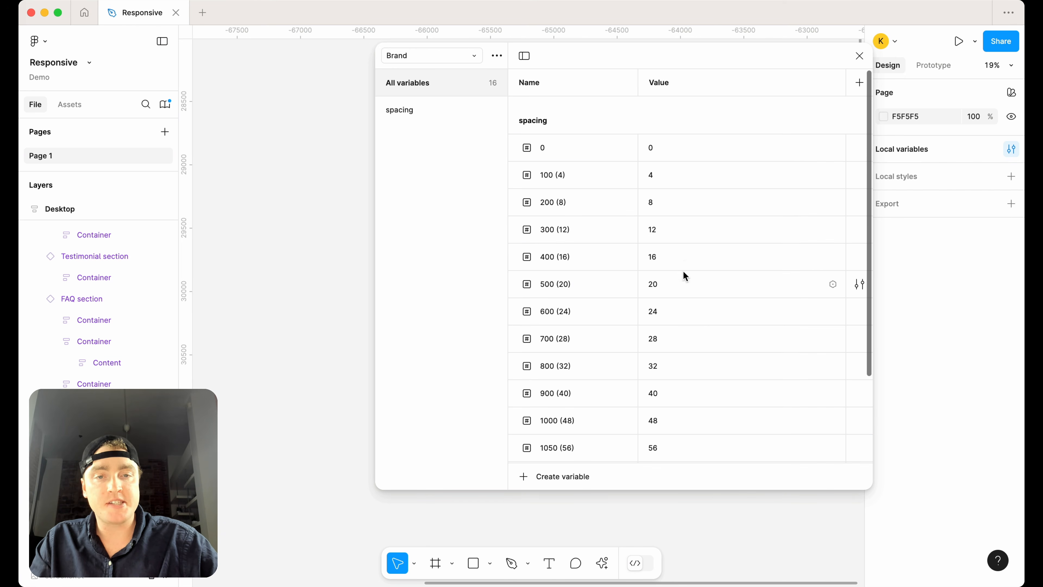
click(460, 56)
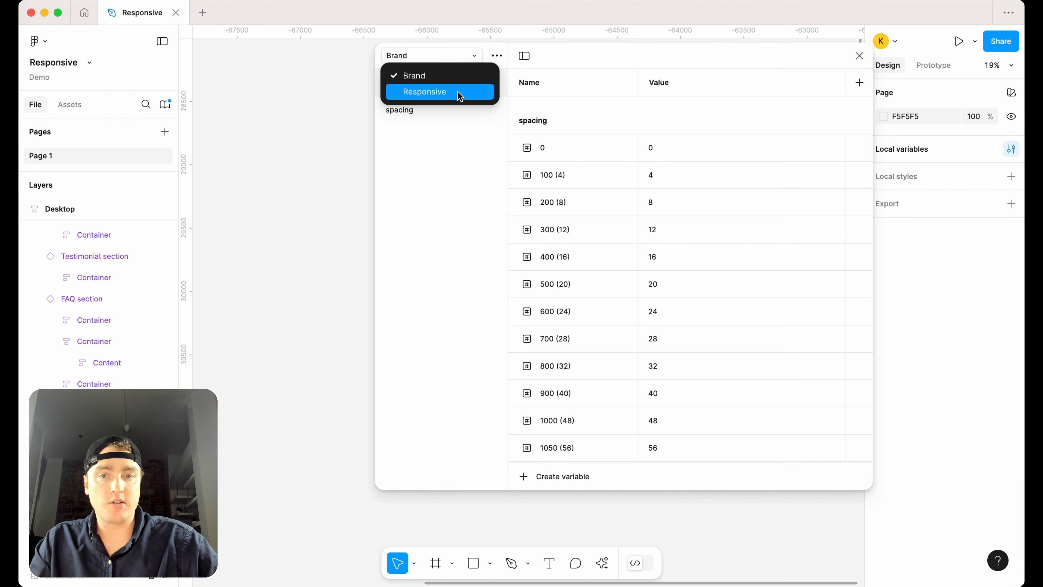
click(448, 75)
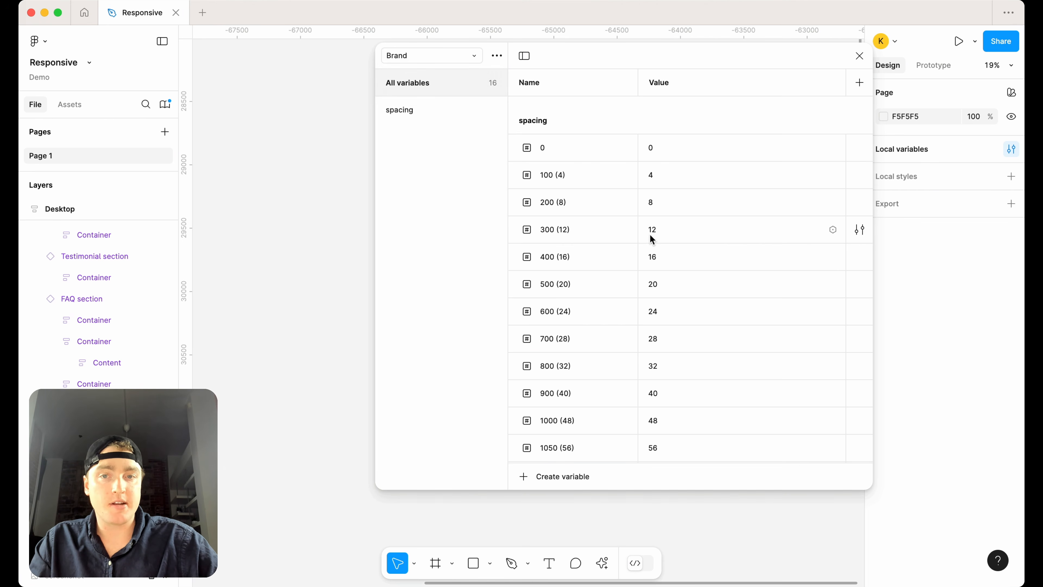
scroll(673, 293, down, 3)
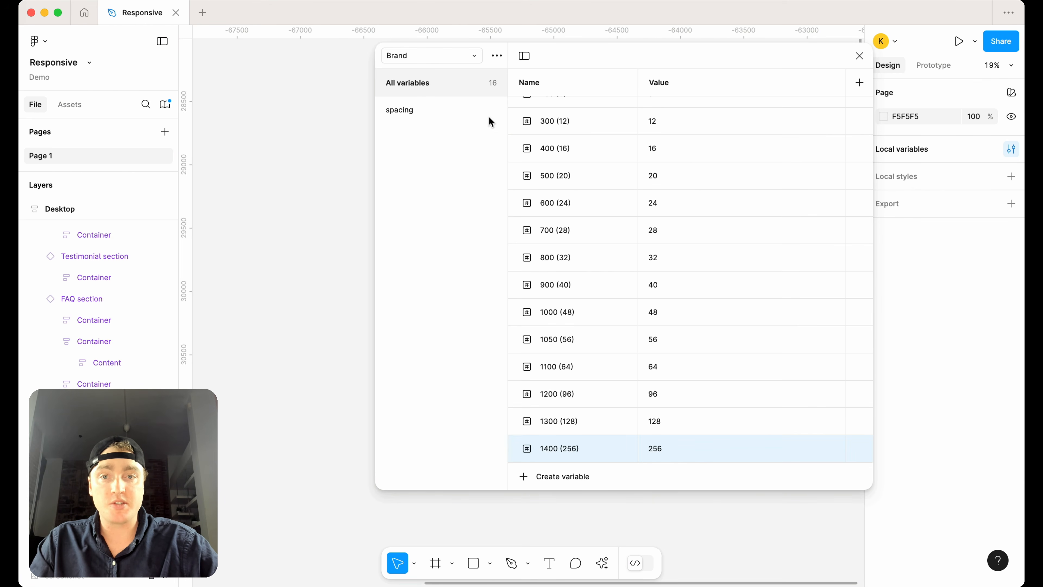
click(447, 57)
click(445, 90)
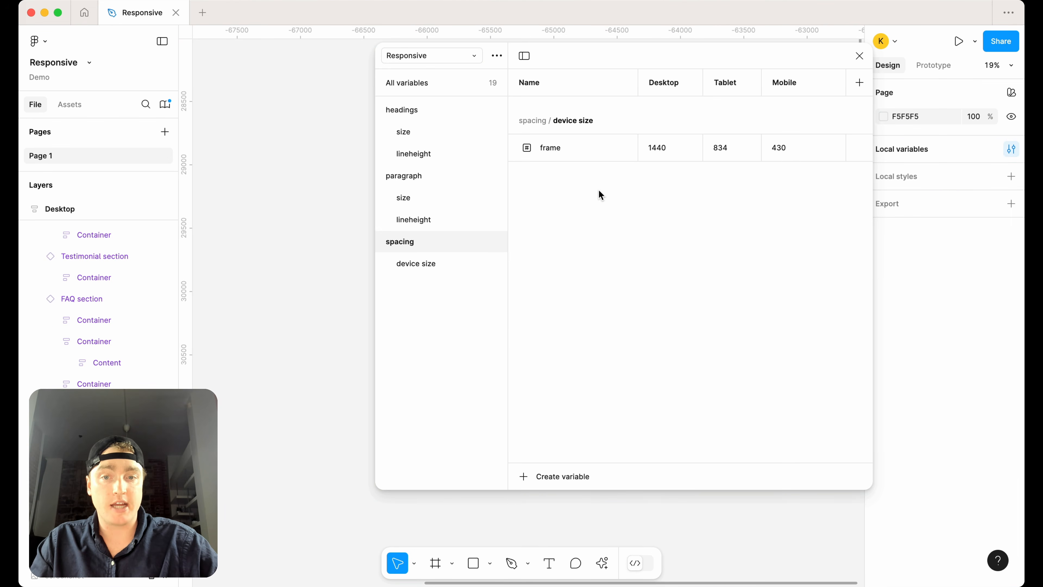
click(466, 63)
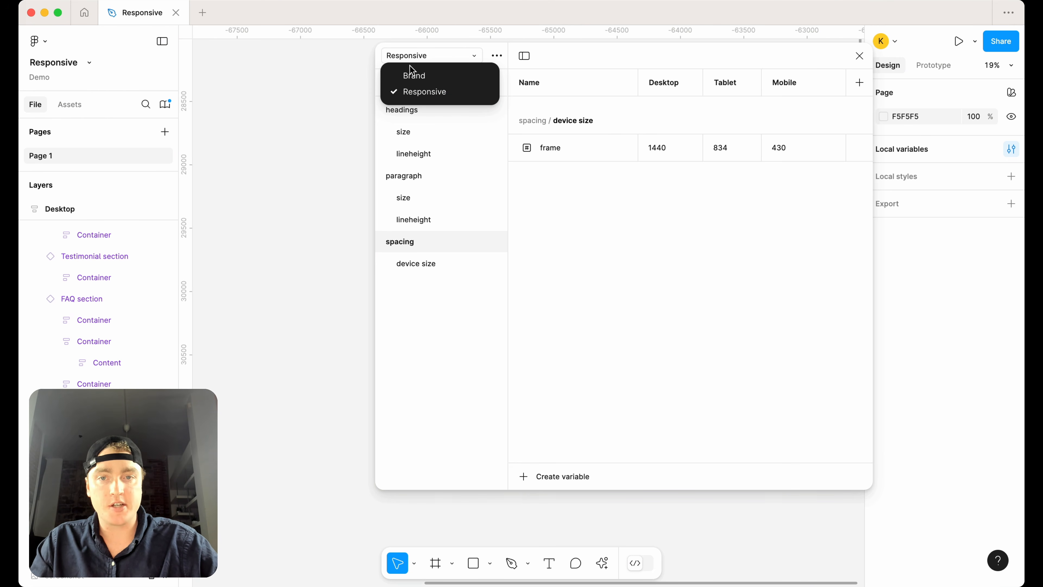
click(413, 74)
scroll(630, 265, down, 3)
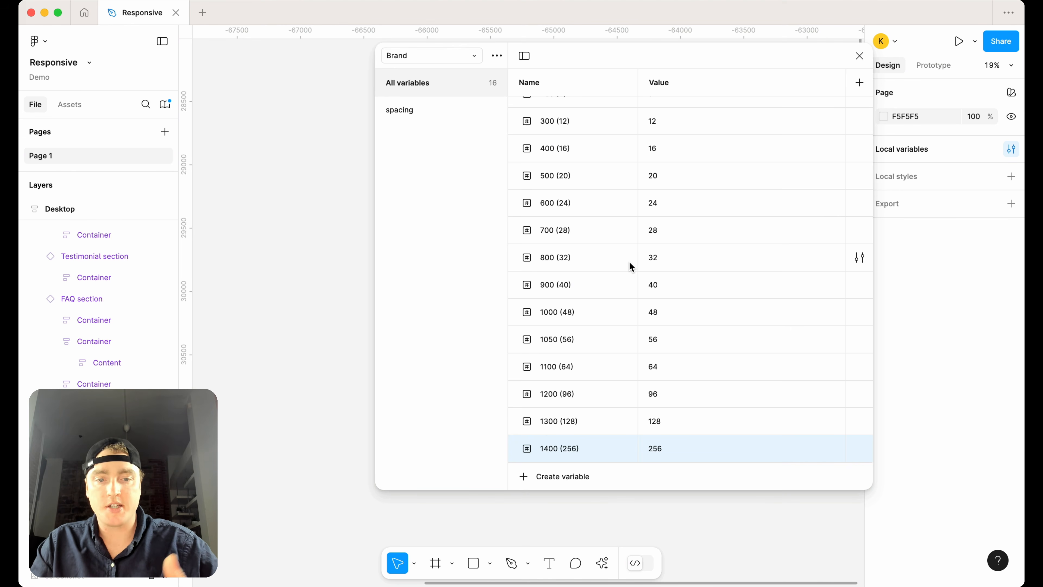
Create a number variable named "jumper/2xl" in the spacing group of the Responsive collection
click(464, 57)
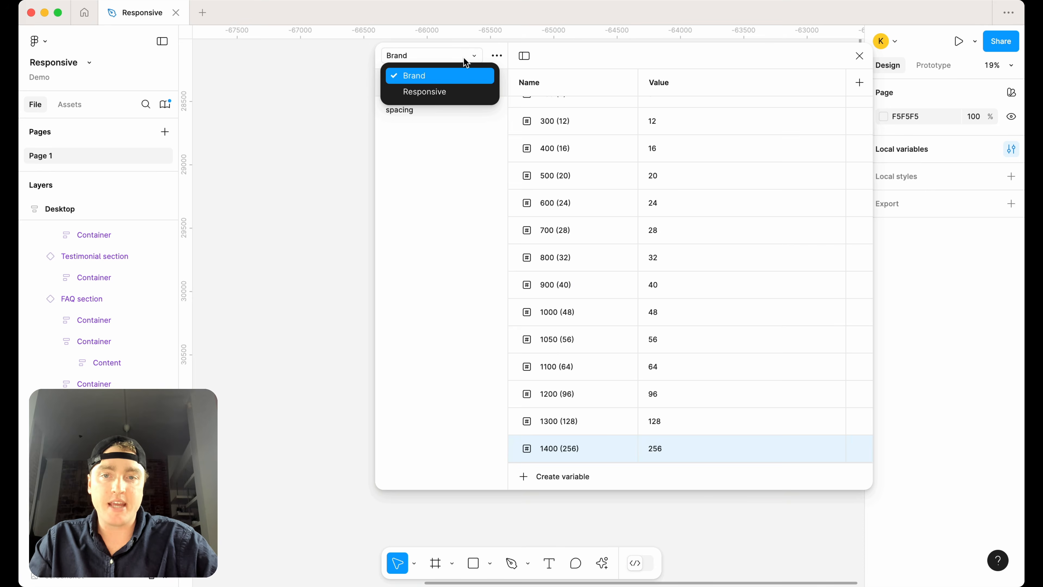
click(465, 92)
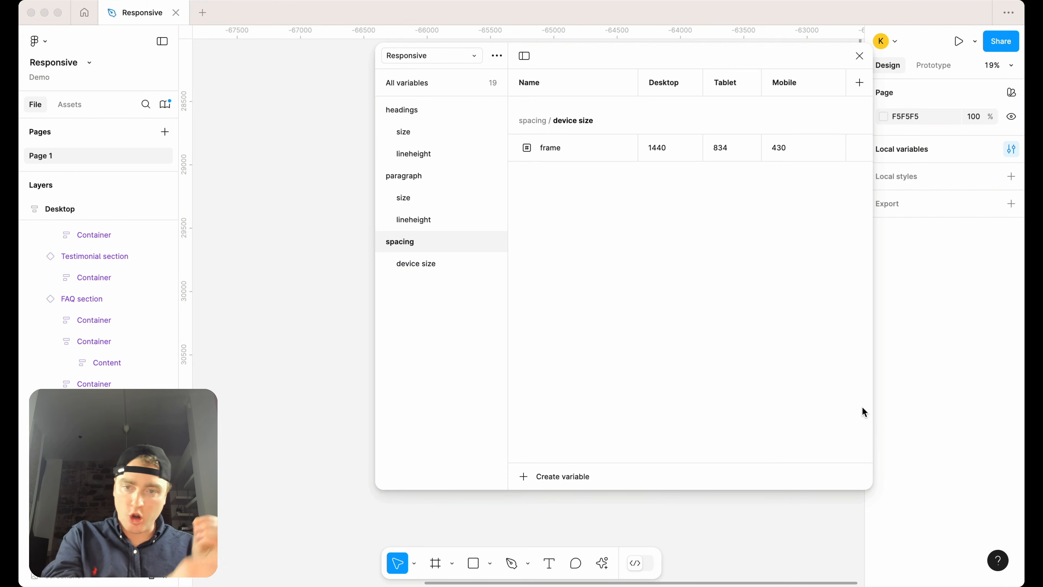
click(562, 469)
click(561, 521)
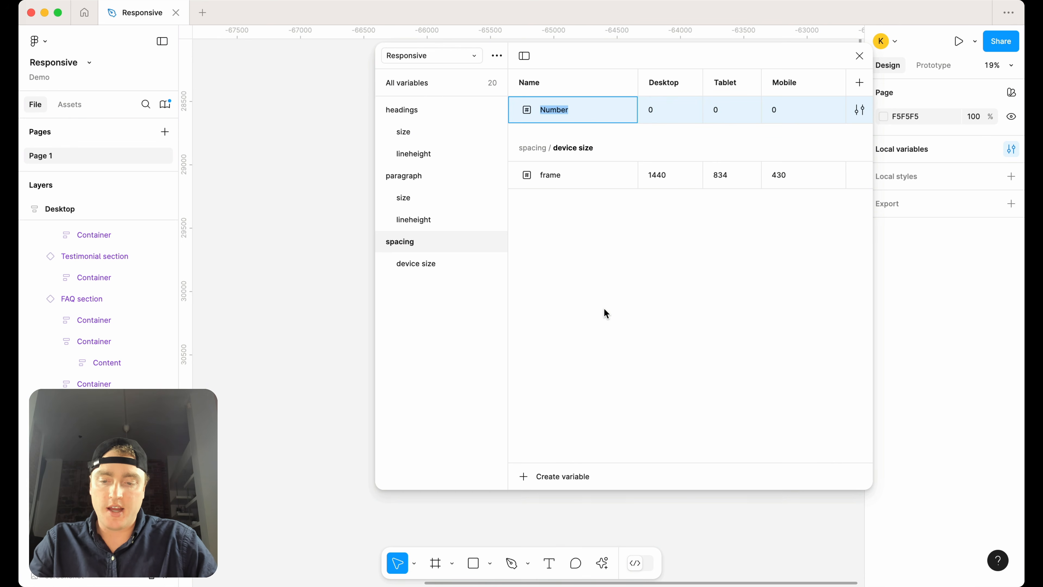
text(2xl)
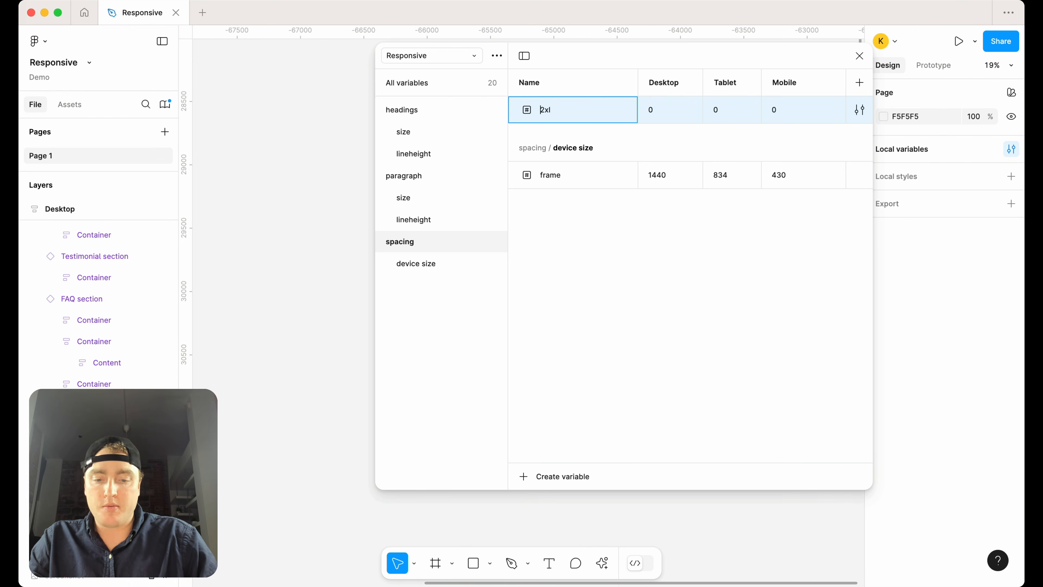
text(jumper/)
key(Return)
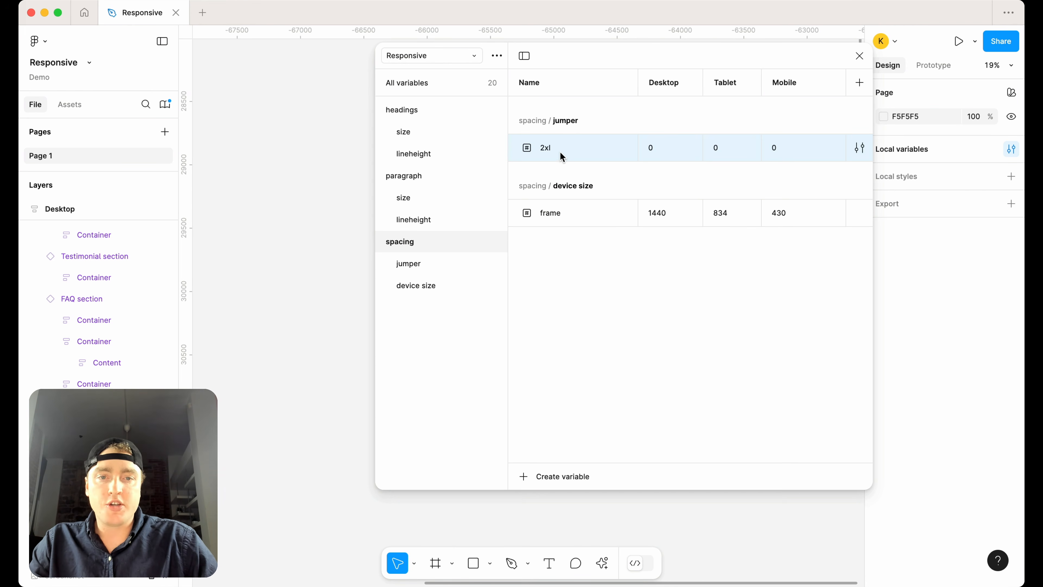
Review the spacing scale in the Brand collection and return to the Responsive collection
click(457, 58)
click(441, 76)
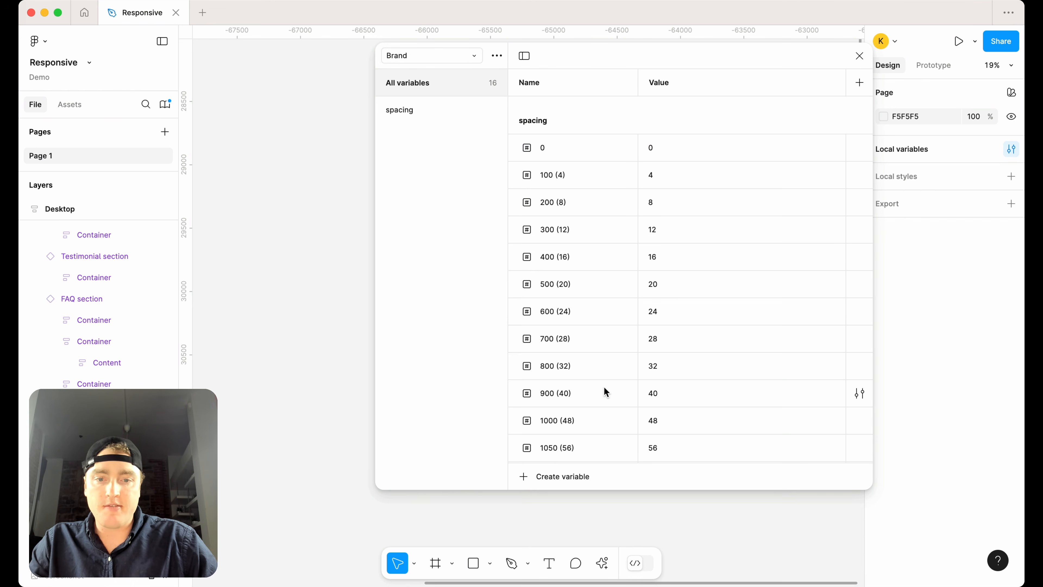
scroll(604, 390, down, 3)
scroll(603, 415, down, 1)
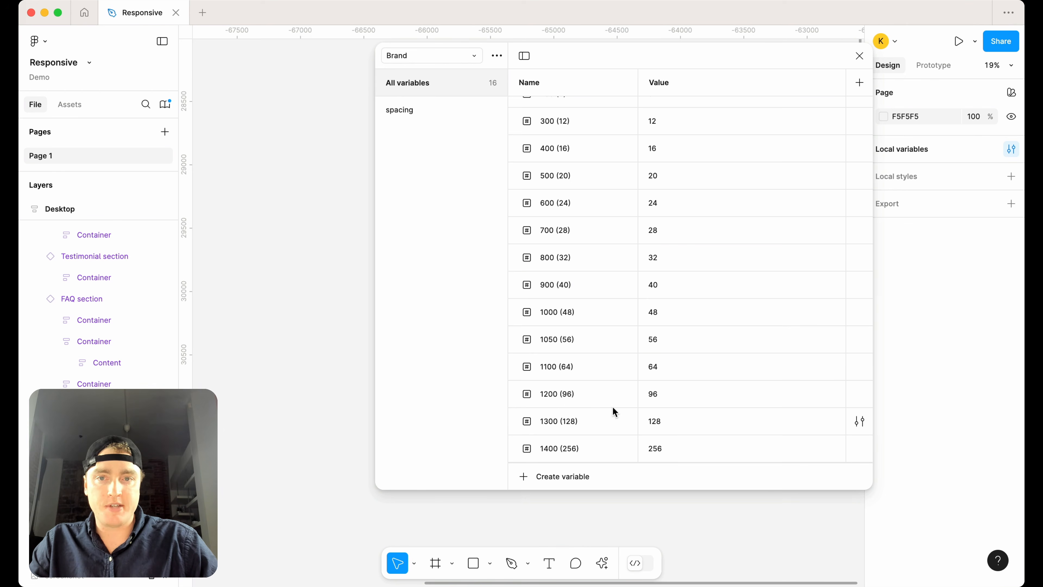
click(423, 113)
click(438, 57)
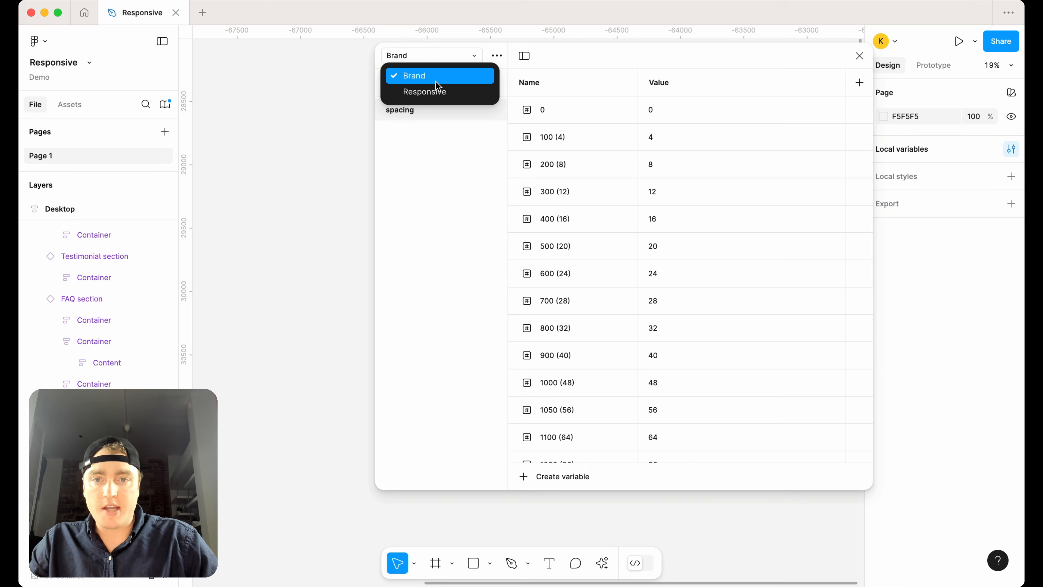
click(418, 88)
Link the Desktop value of the jumper variable 2xl to spacing/1400 (256) and widen the variables window so the full reference is readable
click(691, 151)
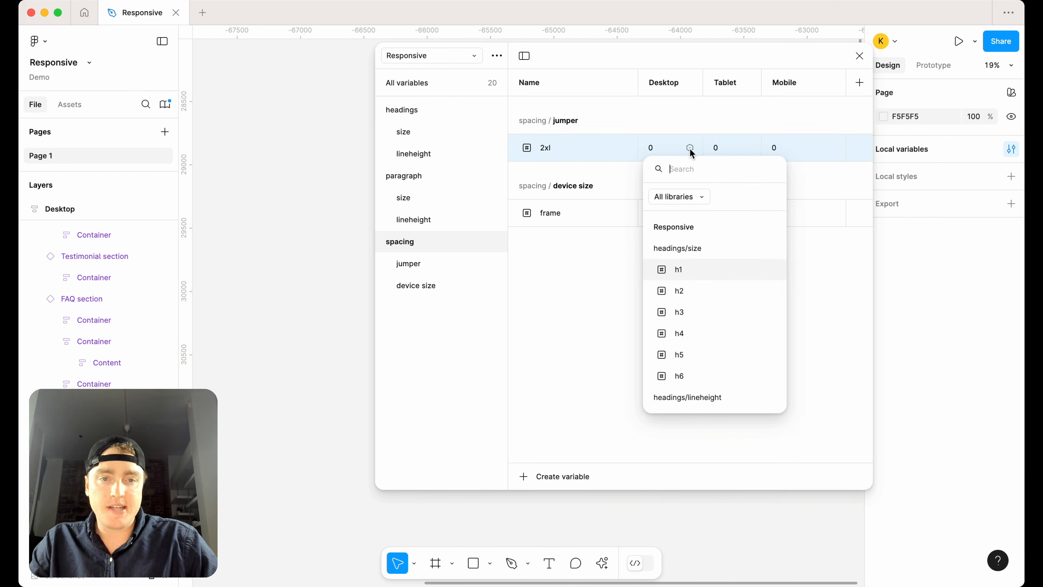
scroll(701, 322, down, 3)
scroll(700, 321, down, 10)
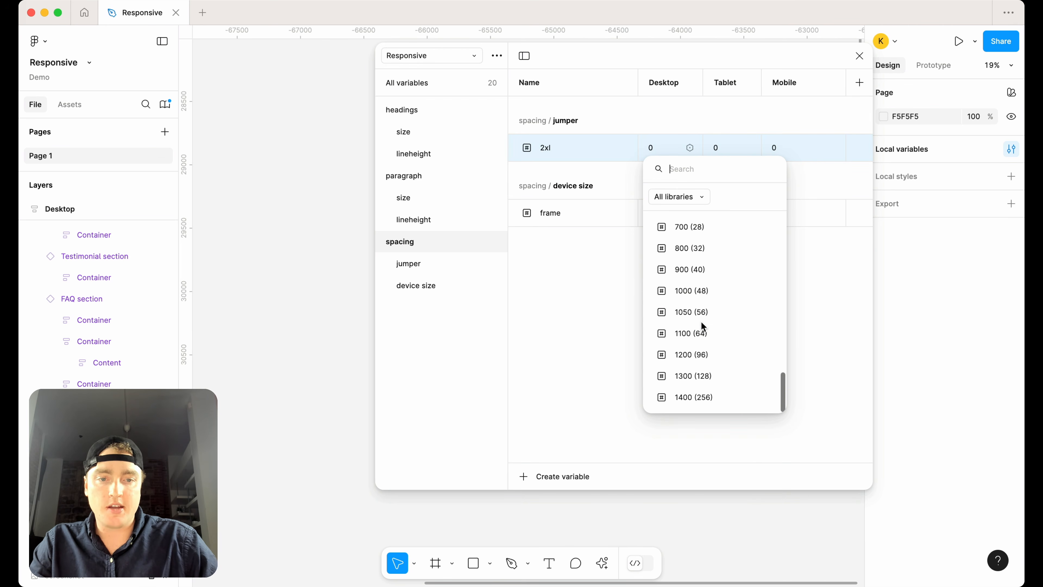
click(720, 401)
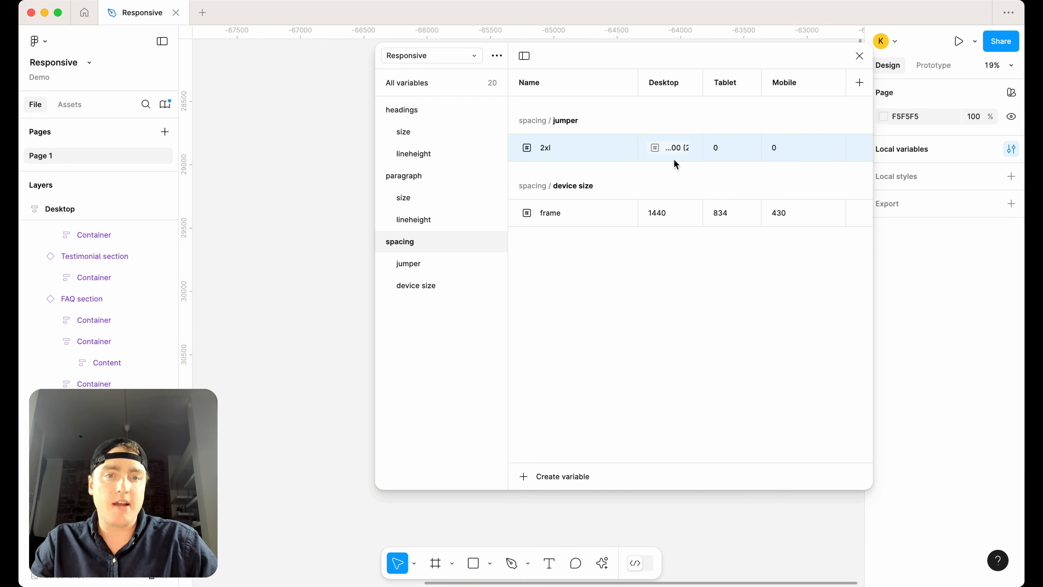
drag(373, 123, 233, 123)
drag(557, 73, 739, 85)
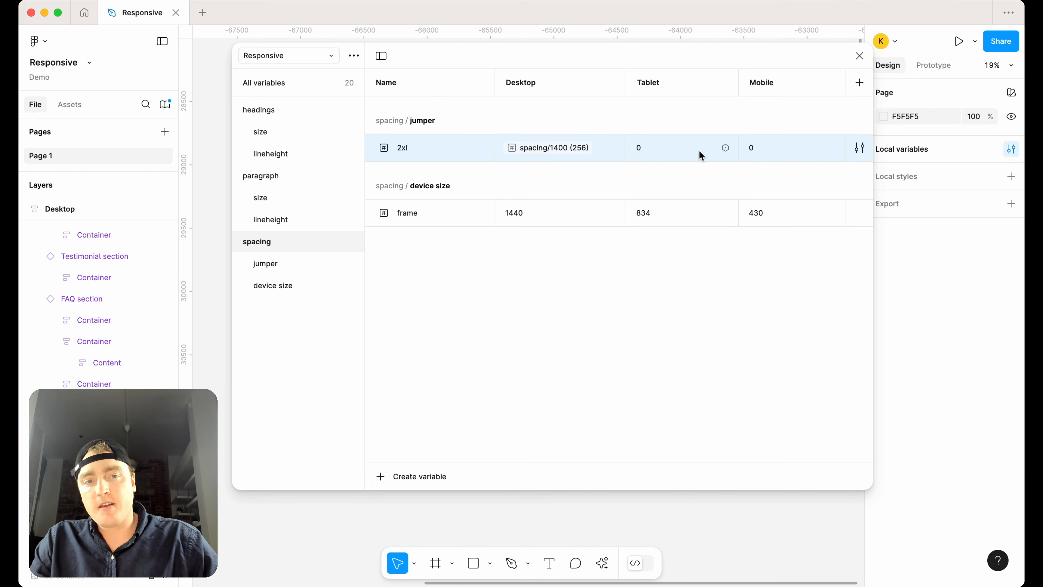
Link the Tablet value of the jumper variable 2xl to spacing/1300 (128) and its Mobile value to spacing/1200 (96)
click(725, 147)
scroll(713, 318, down, 10)
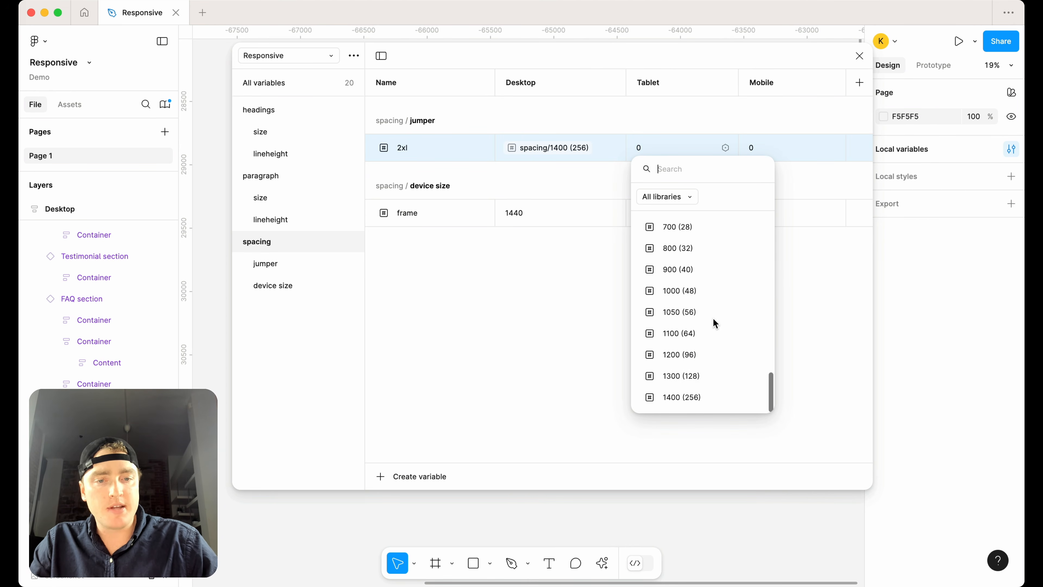
click(704, 376)
scroll(814, 156, right, 1)
scroll(826, 152, right, 1)
click(833, 147)
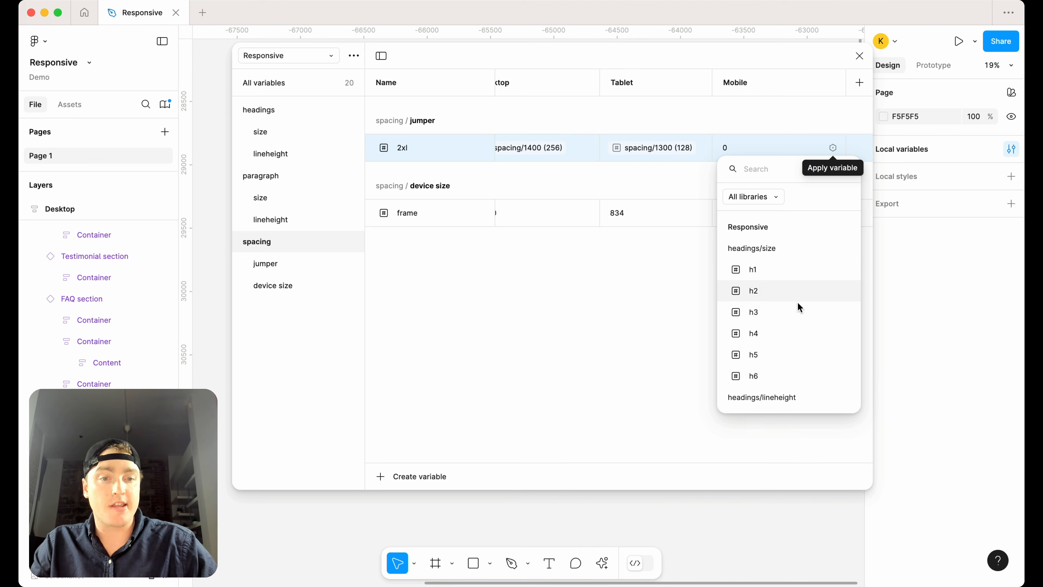
scroll(797, 310, down, 10)
click(798, 354)
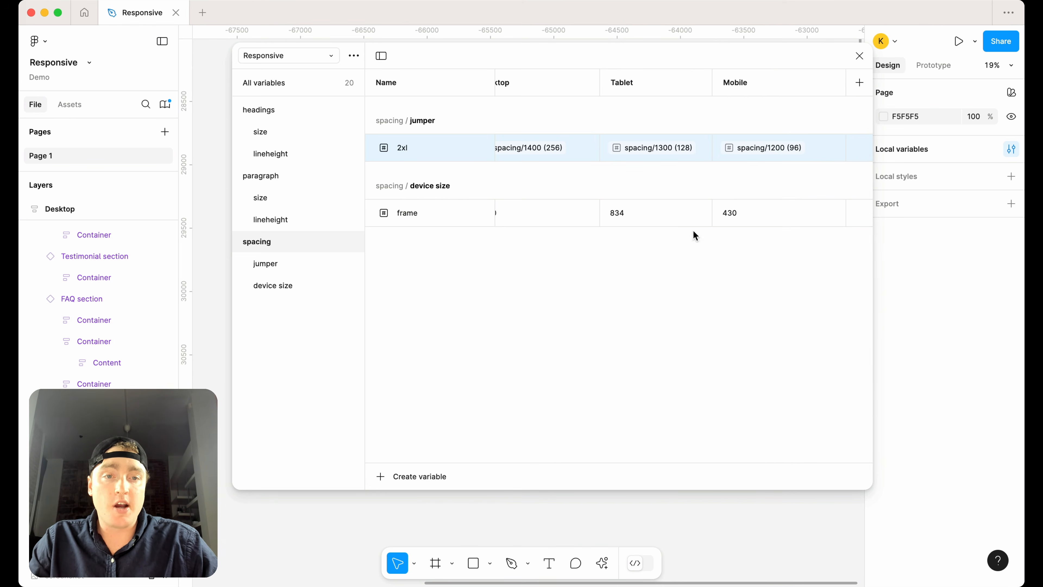
scroll(794, 156, left, 2)
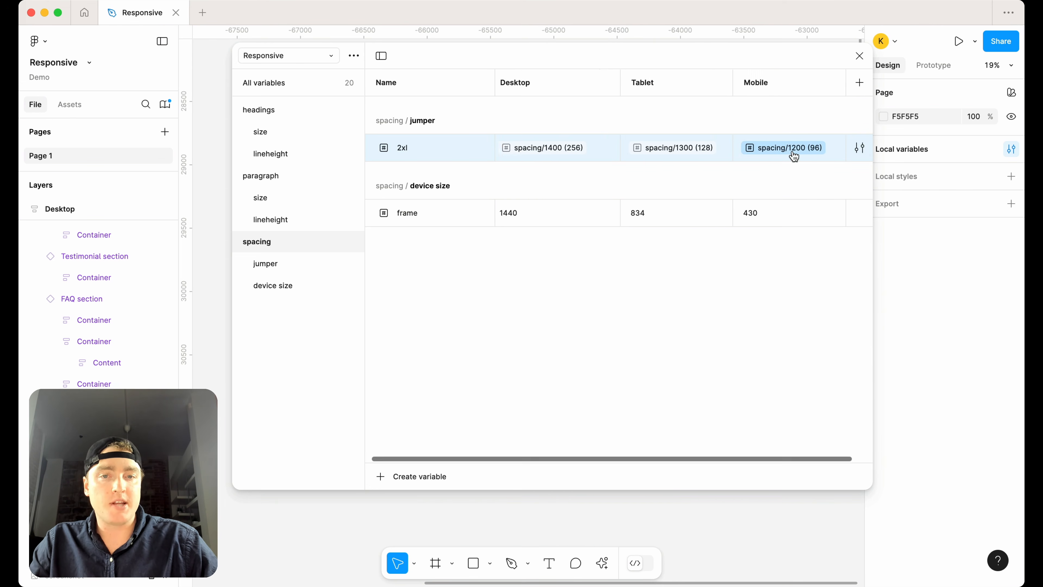
scroll(794, 156, right, 1)
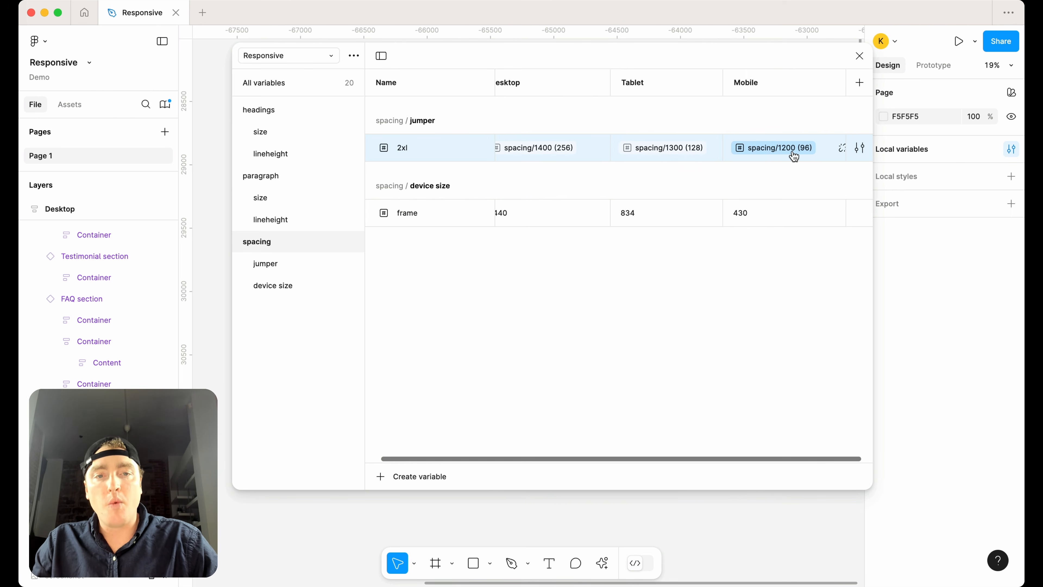
scroll(787, 156, left, 1)
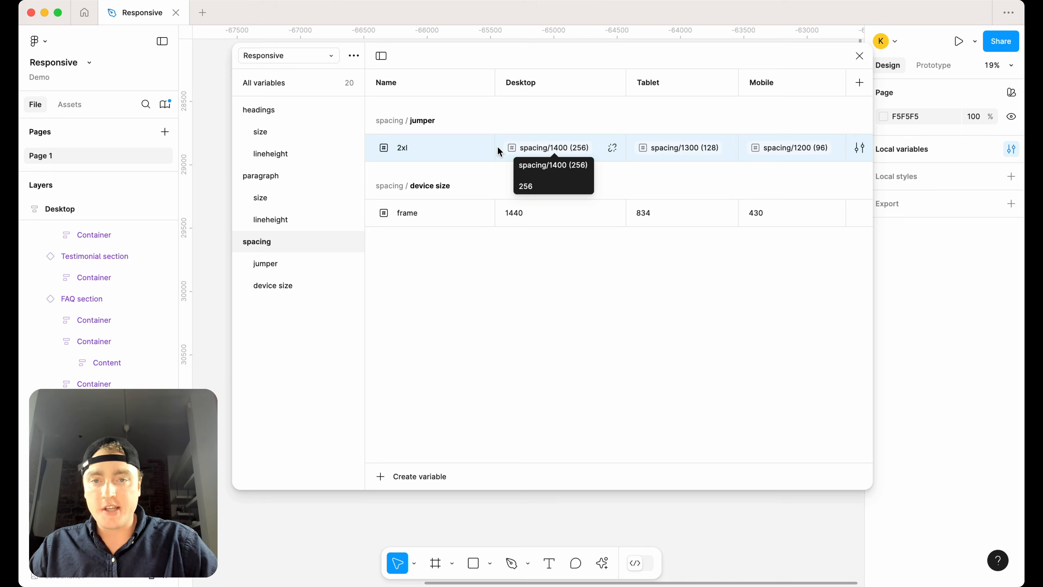
Rename the jumper variable 2xl as "3xl-xl"
double_click(406, 150)
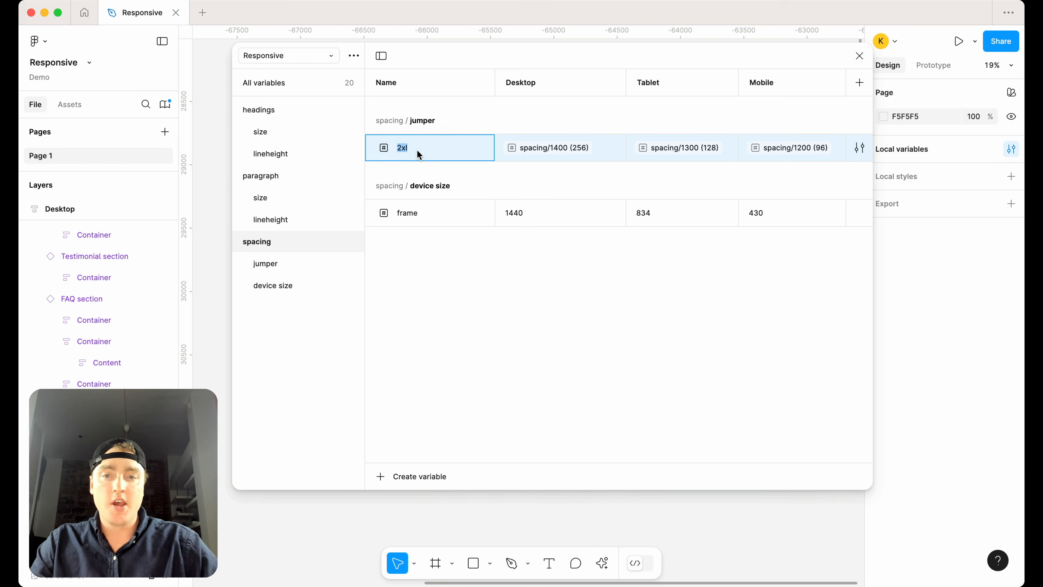
text(-)
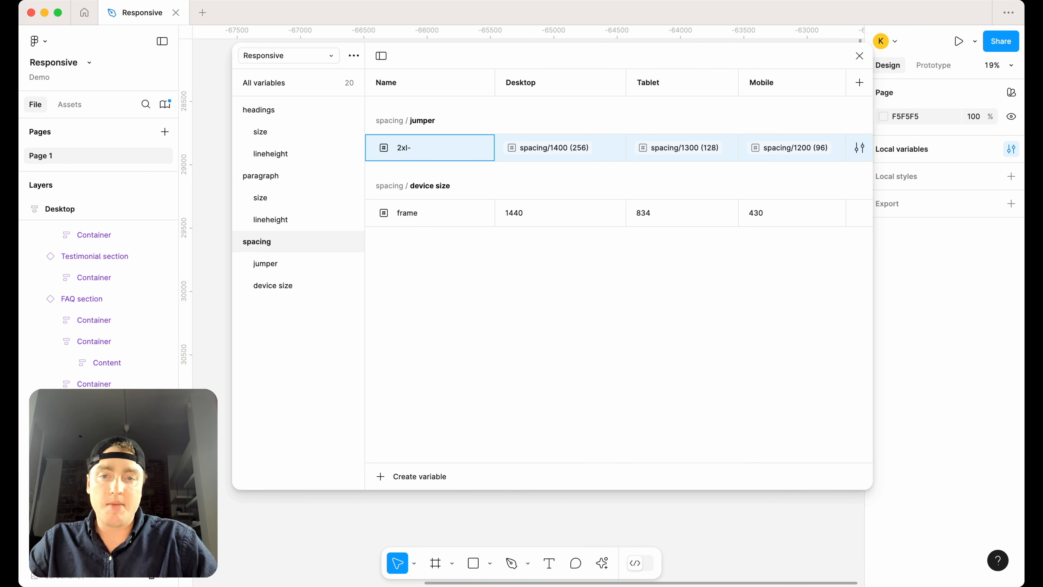
text(xl)
key(Return)
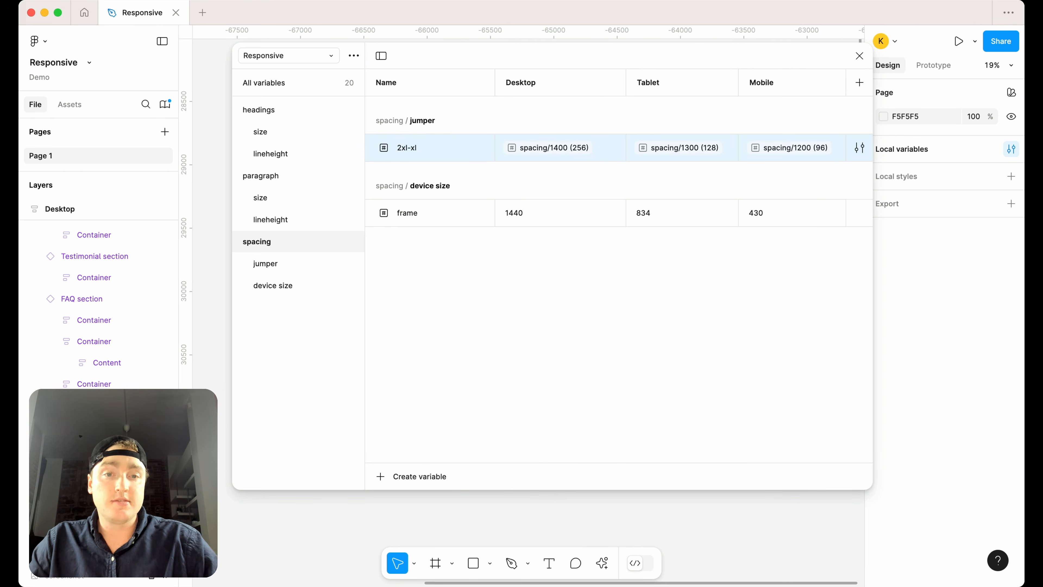
double_click(416, 152)
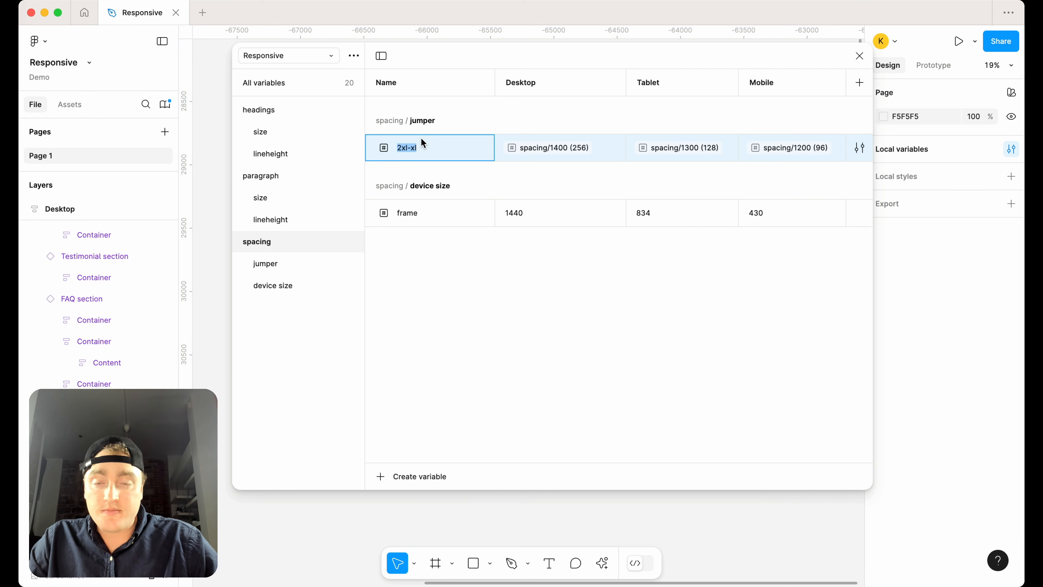
key(Delete)
text(3)
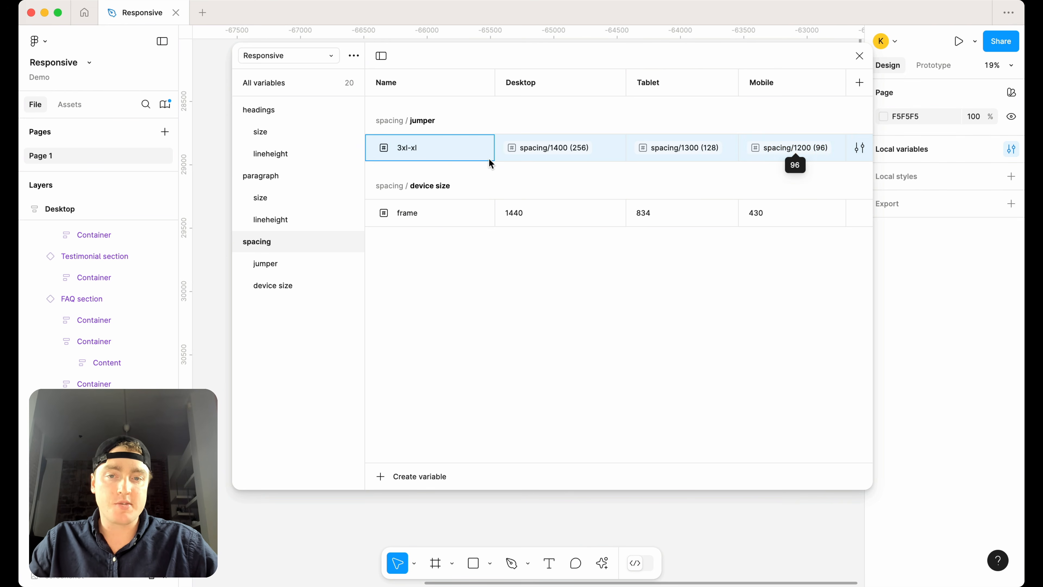
click(429, 306)
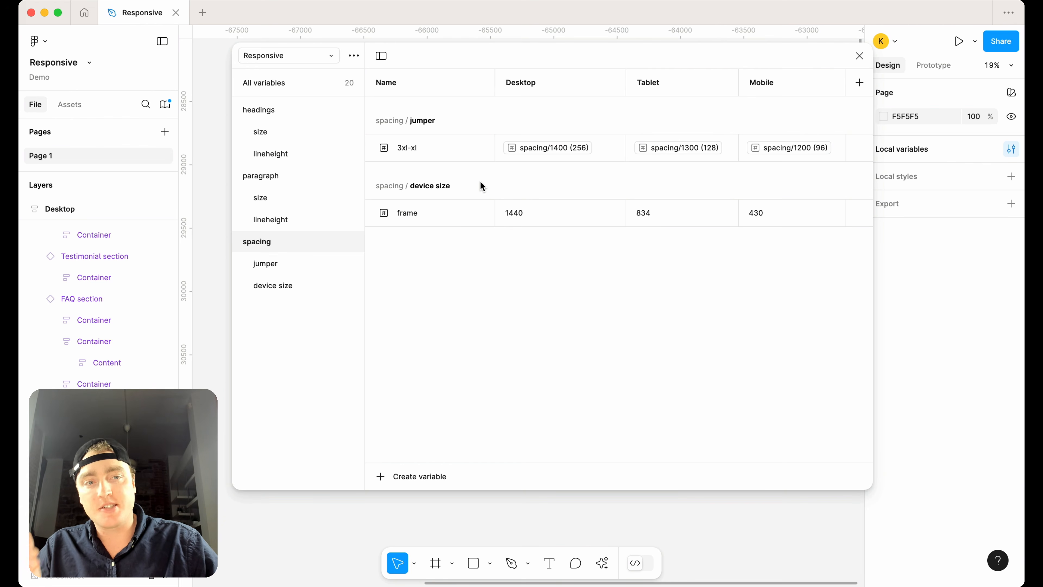
Duplicate the 3xl-xl variable, name the copy "3xl-2xl" and link its Mobile value to spacing/1300 (128)
click(406, 151)
key(super+d)
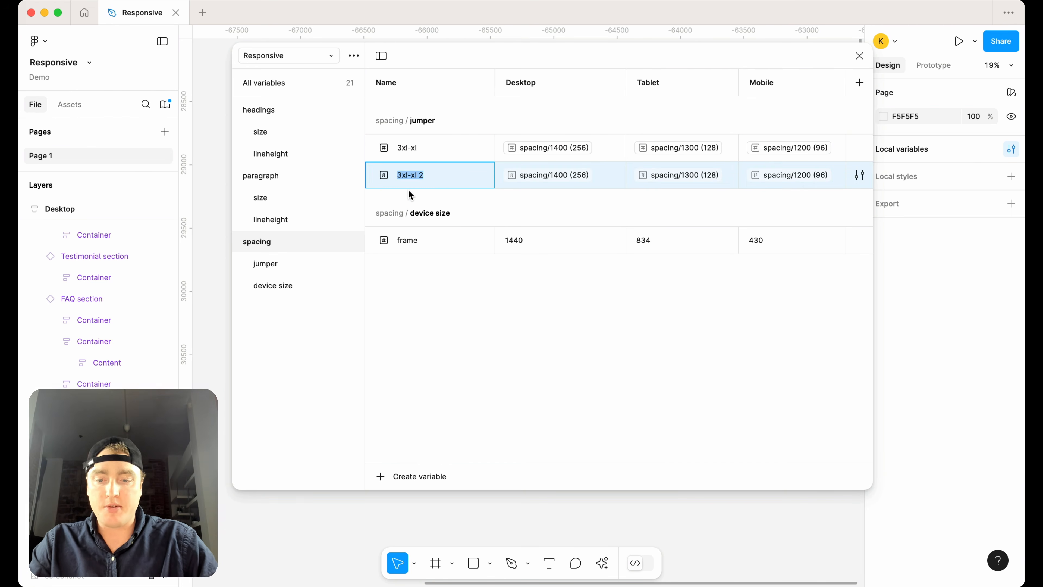
text(3xl)
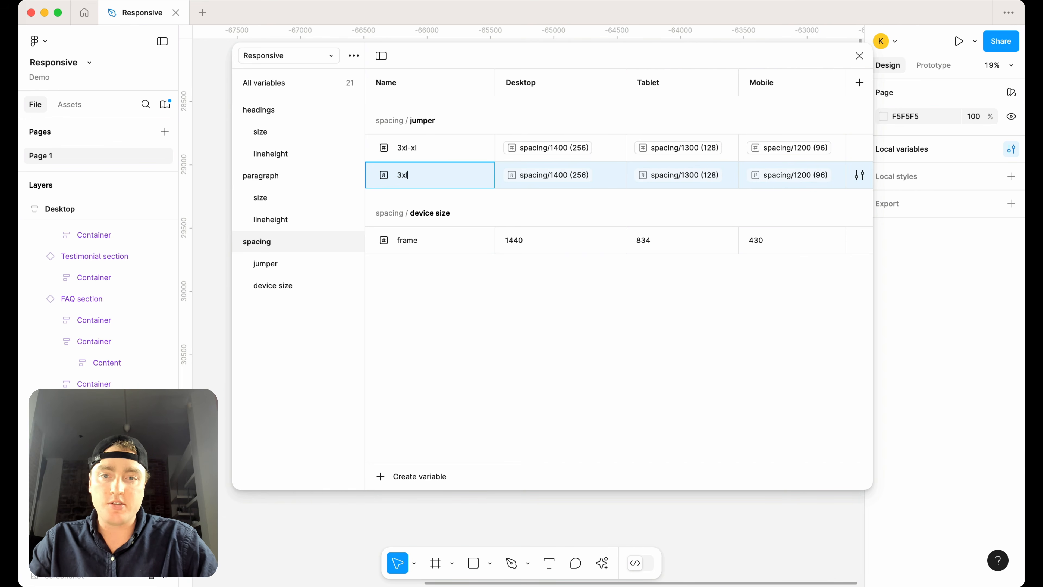
text(-2xl)
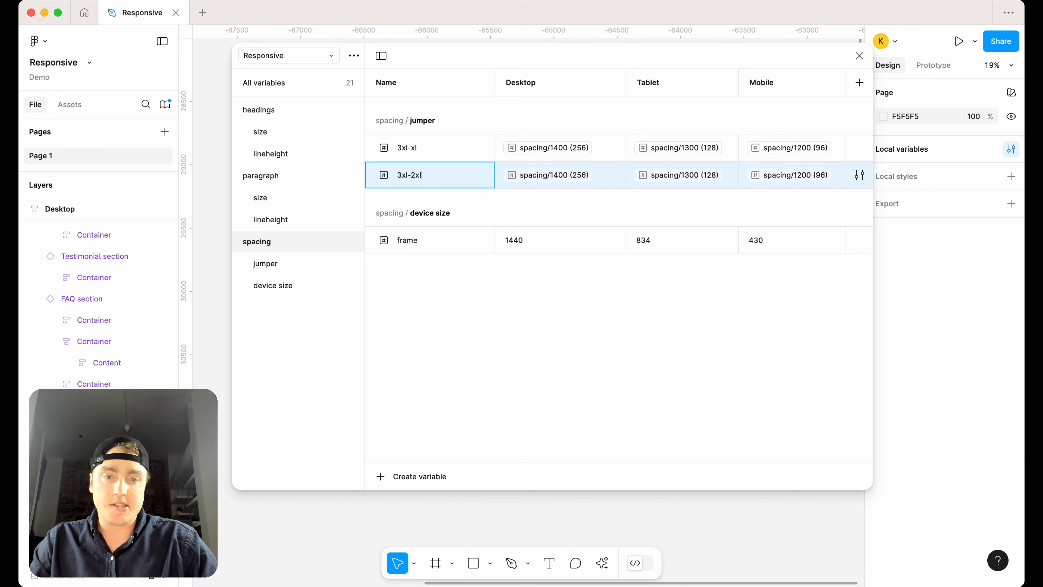
key(Return)
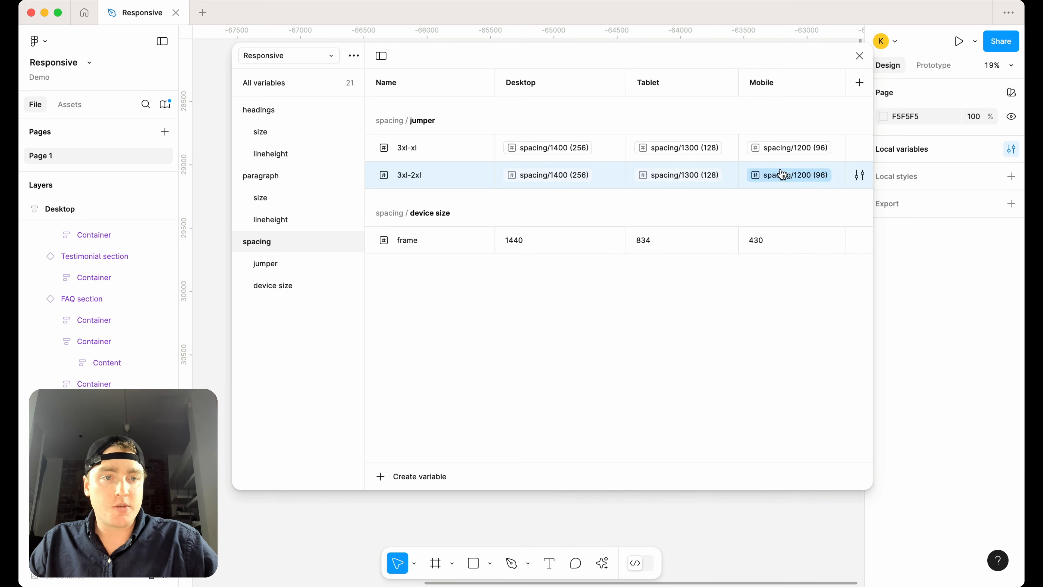
click(791, 175)
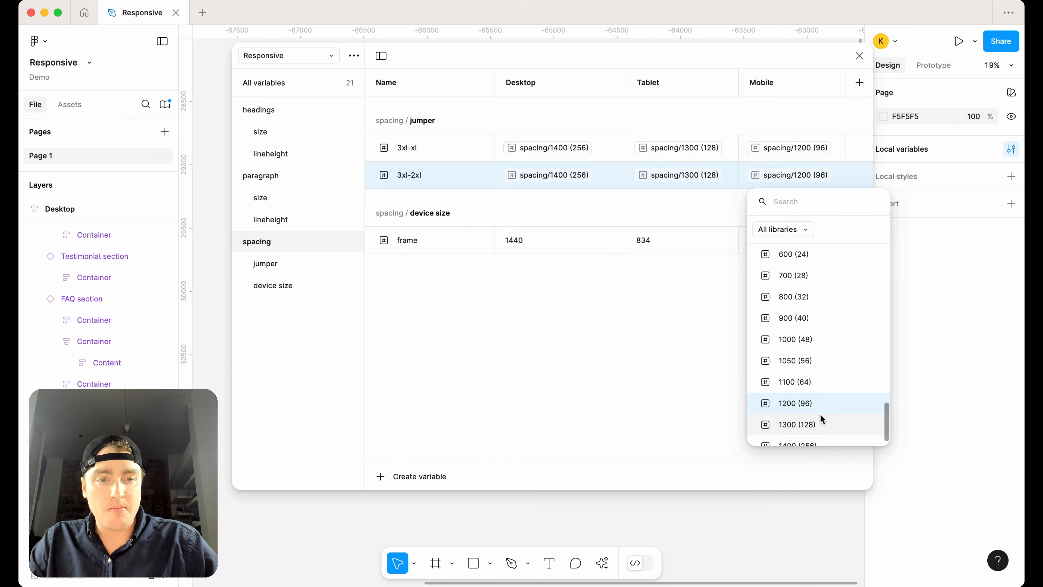
click(816, 423)
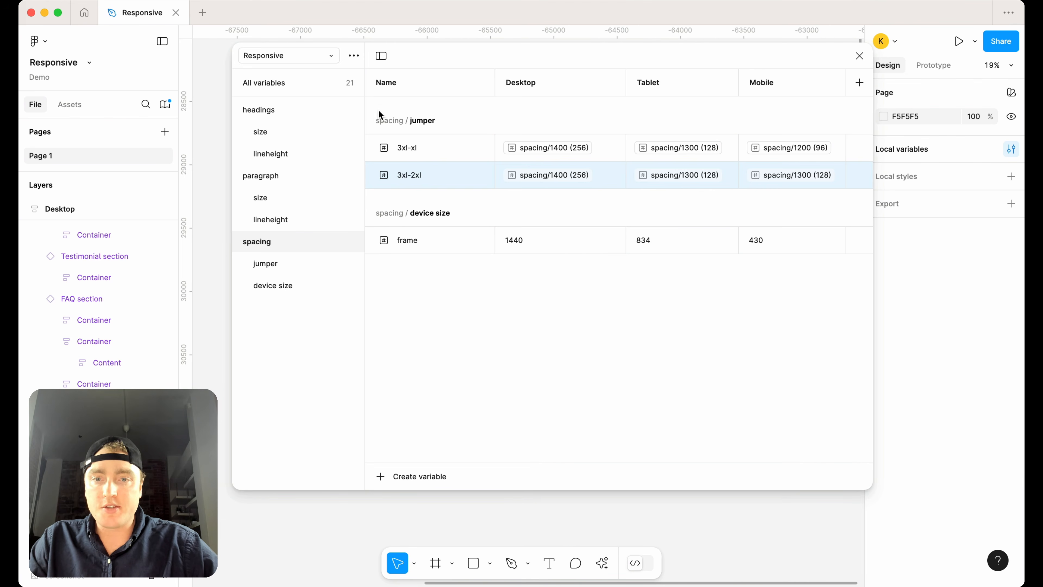
Rename the 1400 (256) spacing variable in the Brand collection as "3xl (256)"
click(302, 56)
click(301, 79)
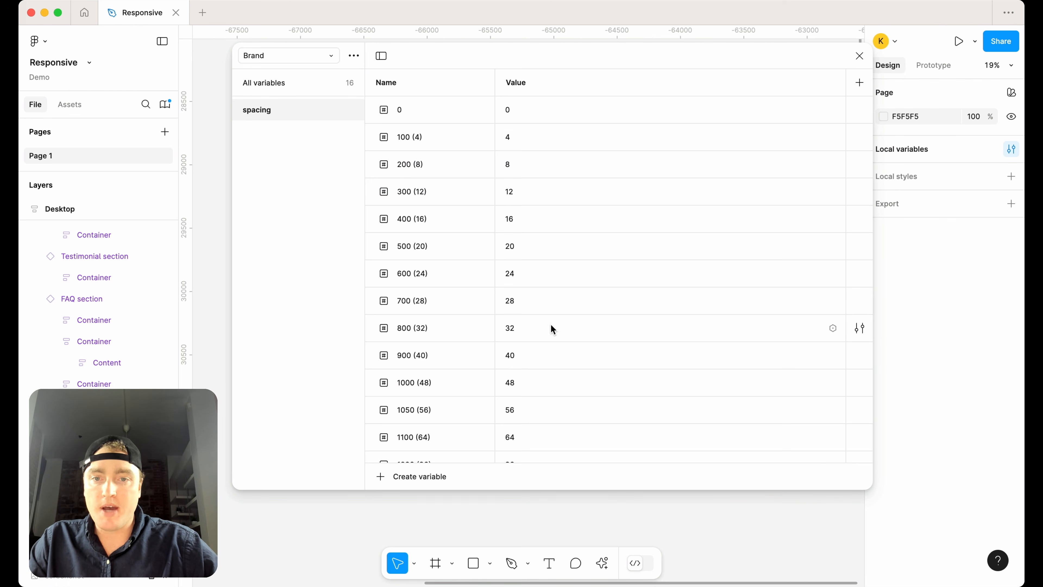
scroll(566, 346, down, 3)
click(436, 449)
double_click(406, 450)
double_click(413, 446)
text(3xl)
key(Return)
Rename the Brand spacing variables 1300 (128) as "2xl (128)" and 1200 (96) as "xl (96)"
click(411, 420)
double_click(404, 420)
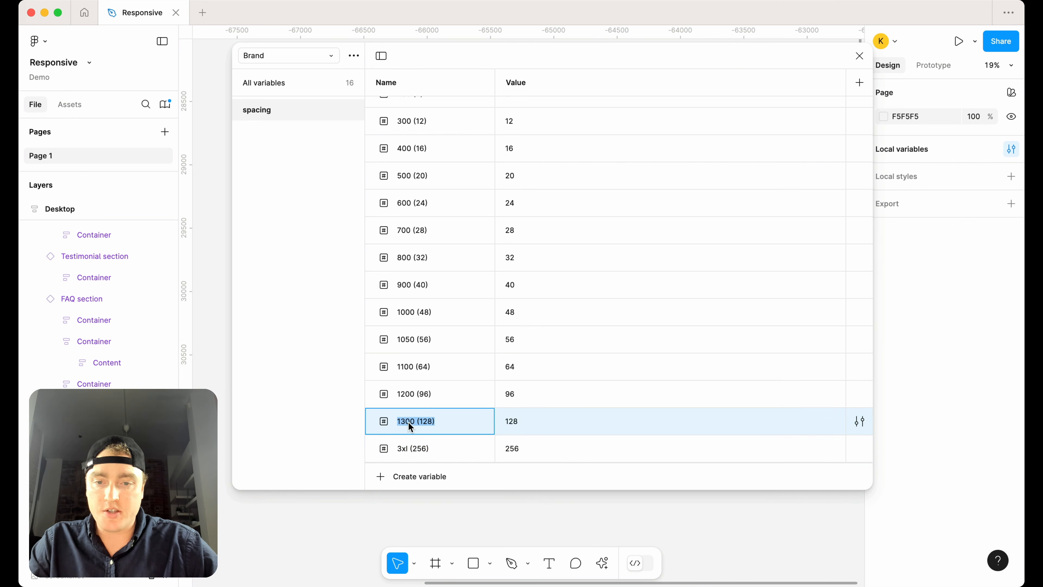
text(2xl)
key(Return)
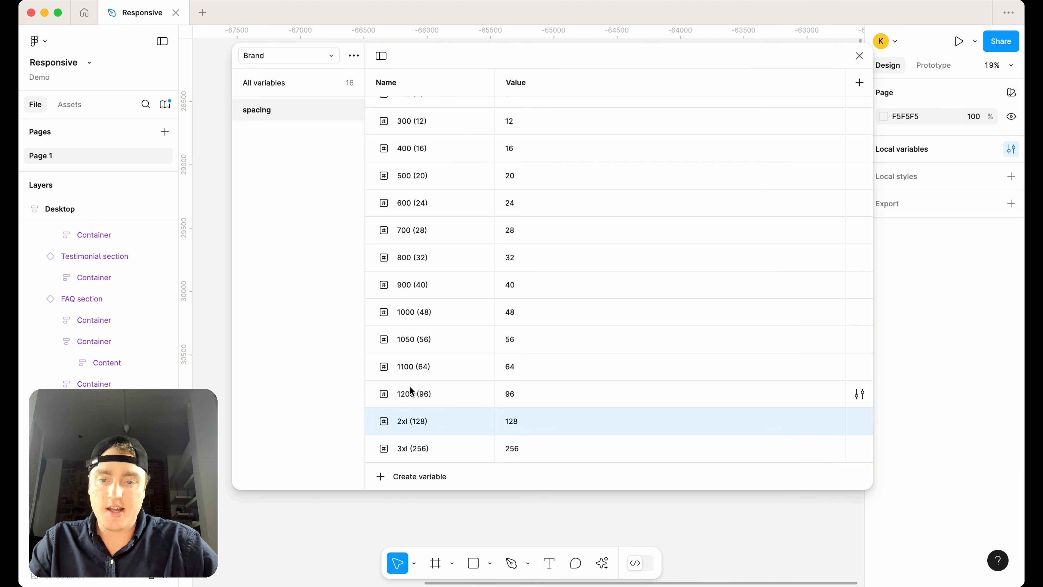
click(410, 386)
double_click(404, 395)
text(xl)
key(Return)
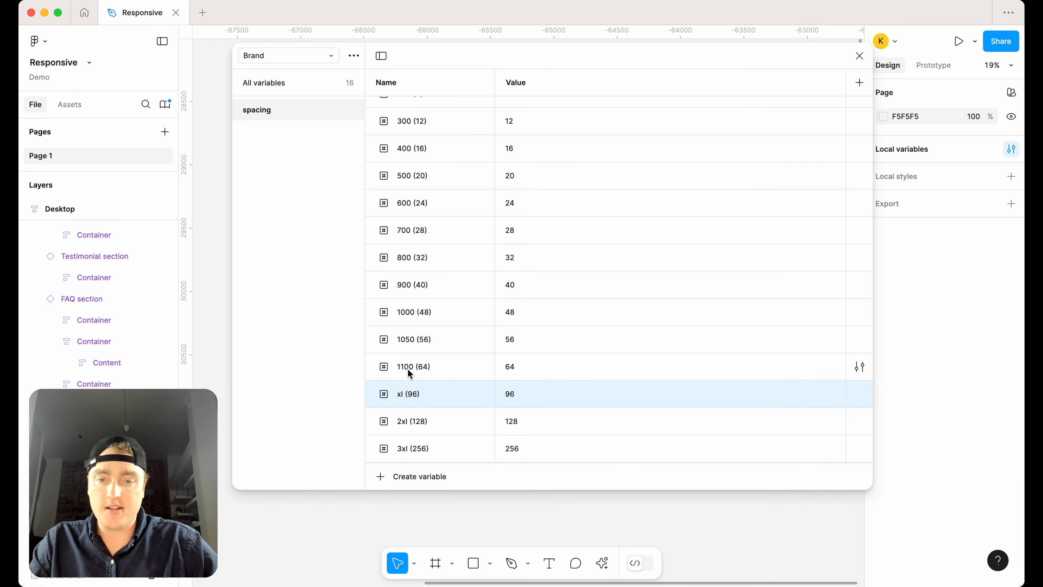
Rename the Brand spacing variables 1100 (64) as "lg" and 1050 (56) as "md (56)"
click(407, 369)
double_click(407, 368)
key(BackSpace)
text(lg)
key(Return)
click(401, 339)
double_click(404, 339)
double_click(405, 311)
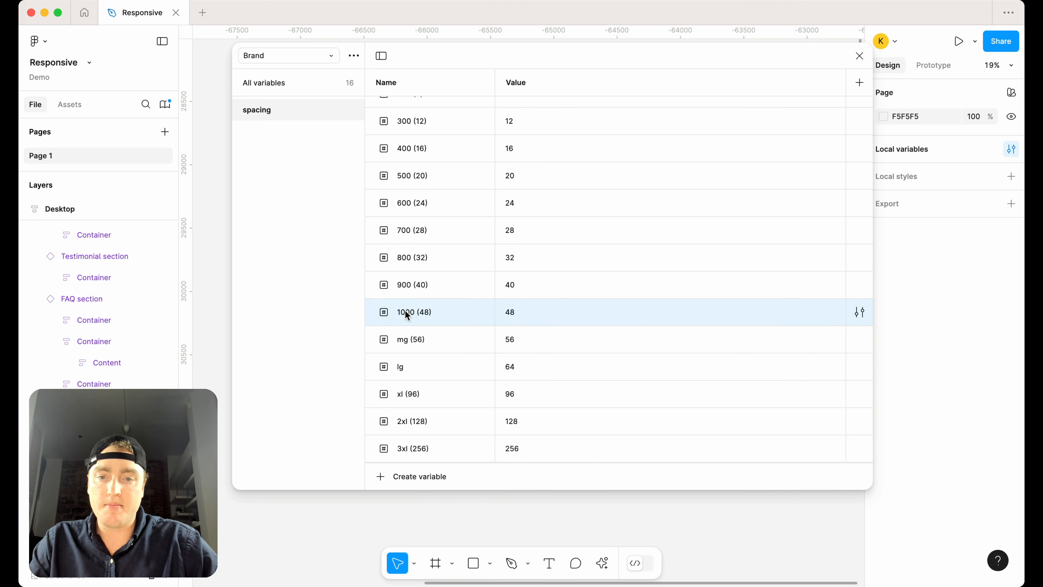
double_click(405, 337)
click(406, 337)
key(BackSpace)
text(d)
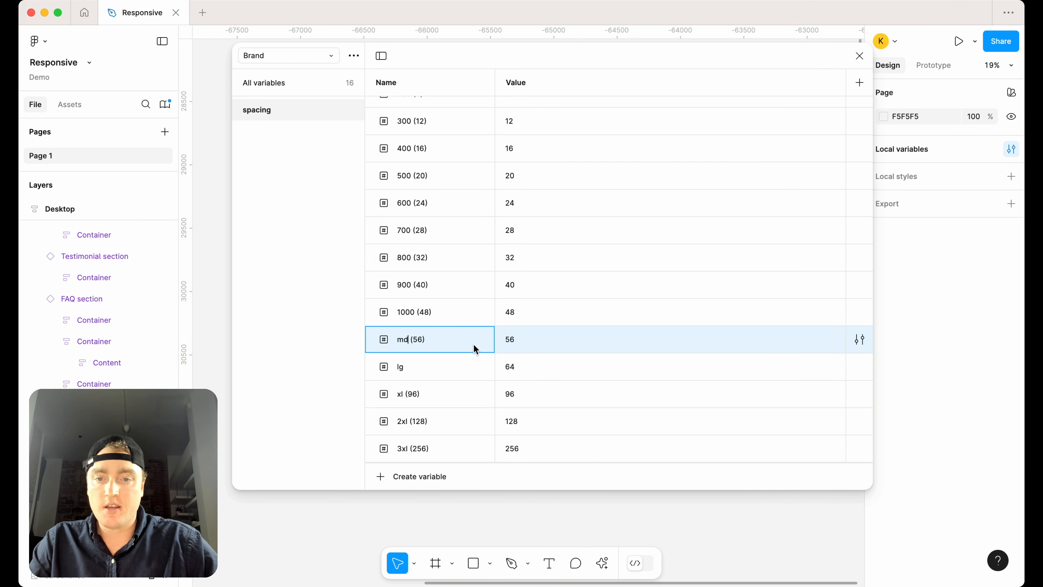
Rename the Brand spacing variables 1000 (48) as "sm (48)" and 900 (40) as "xs (40)"
click(408, 313)
double_click(407, 313)
text(sm)
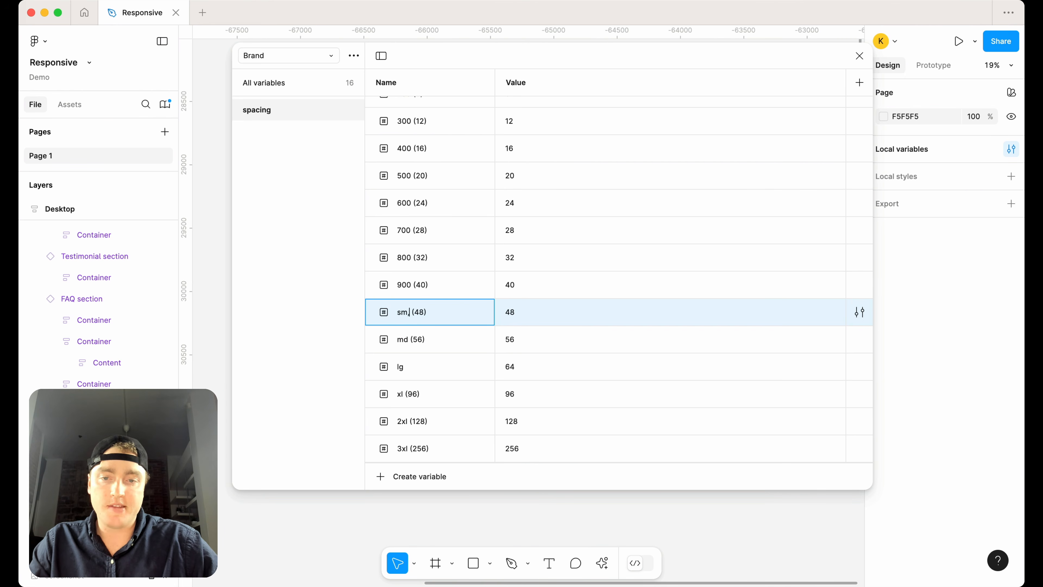
key(Return)
double_click(401, 285)
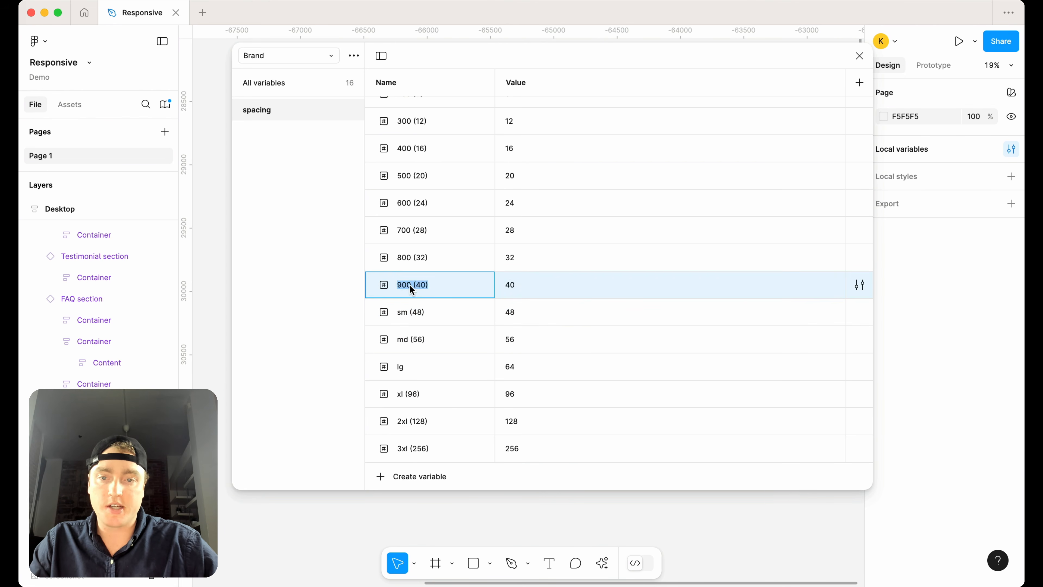
text(xs)
key(Return)
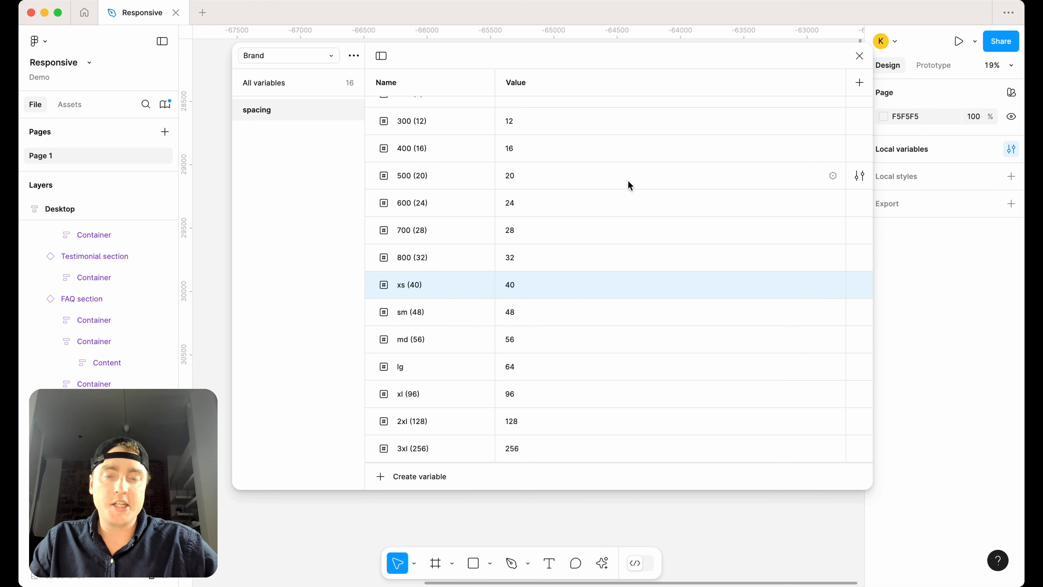
scroll(580, 183, up, 3)
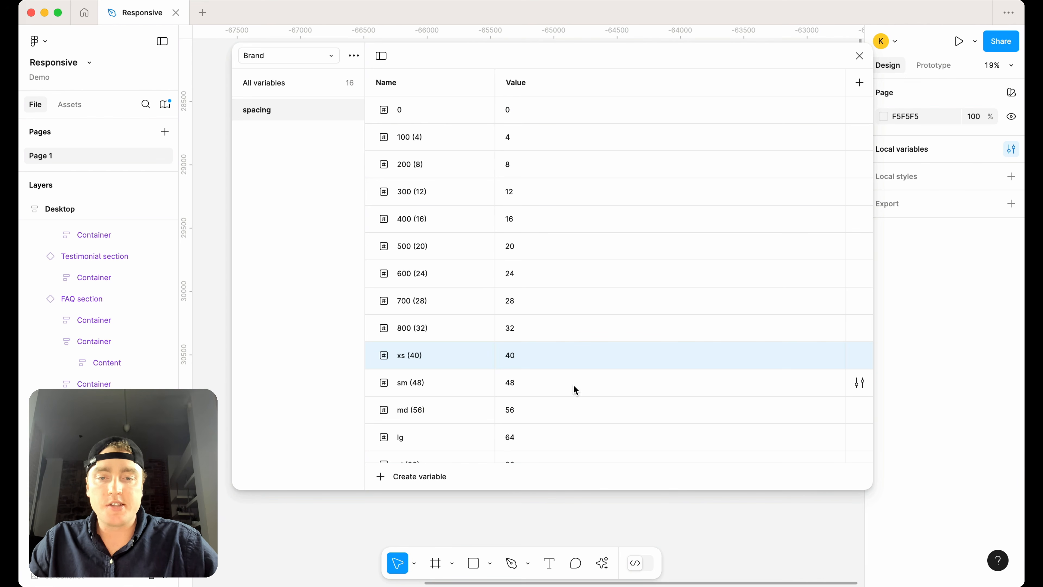
In the Responsive collection, duplicate the 3xl-2xl jumper variable and name the copy "2xl-xl"
scroll(485, 414, down, 3)
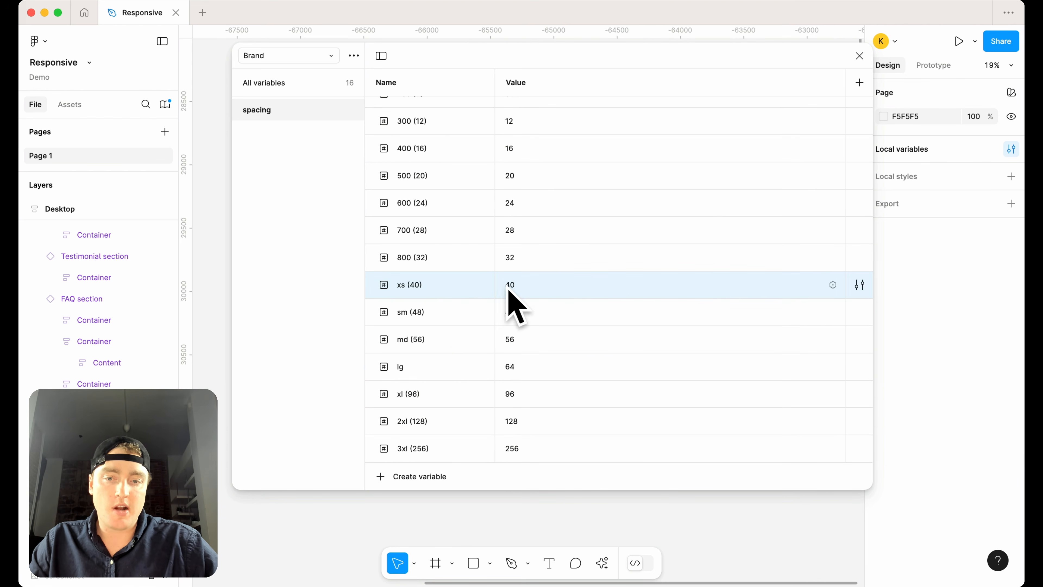
click(302, 54)
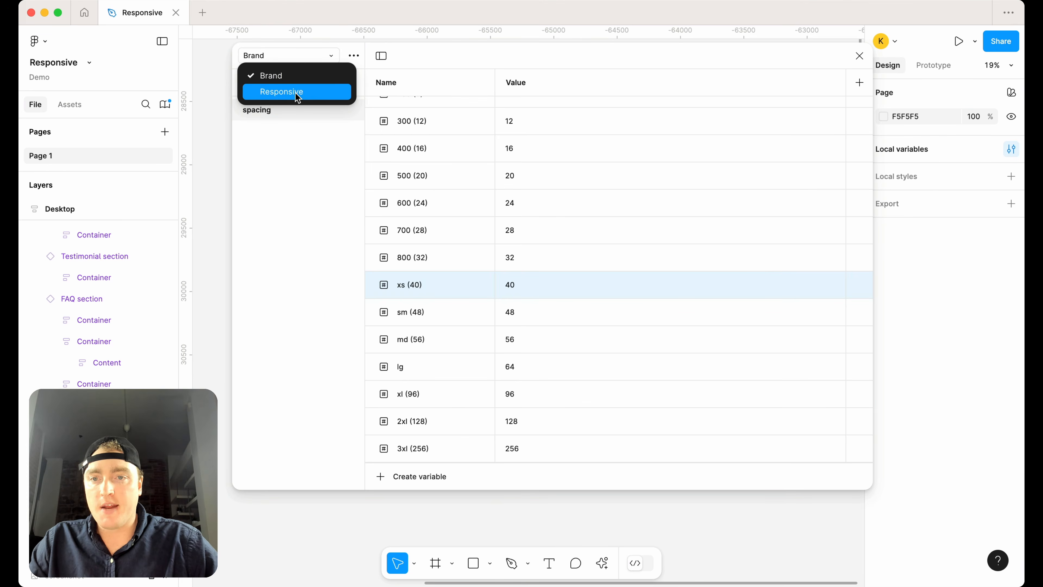
click(295, 93)
click(485, 168)
key(super+d)
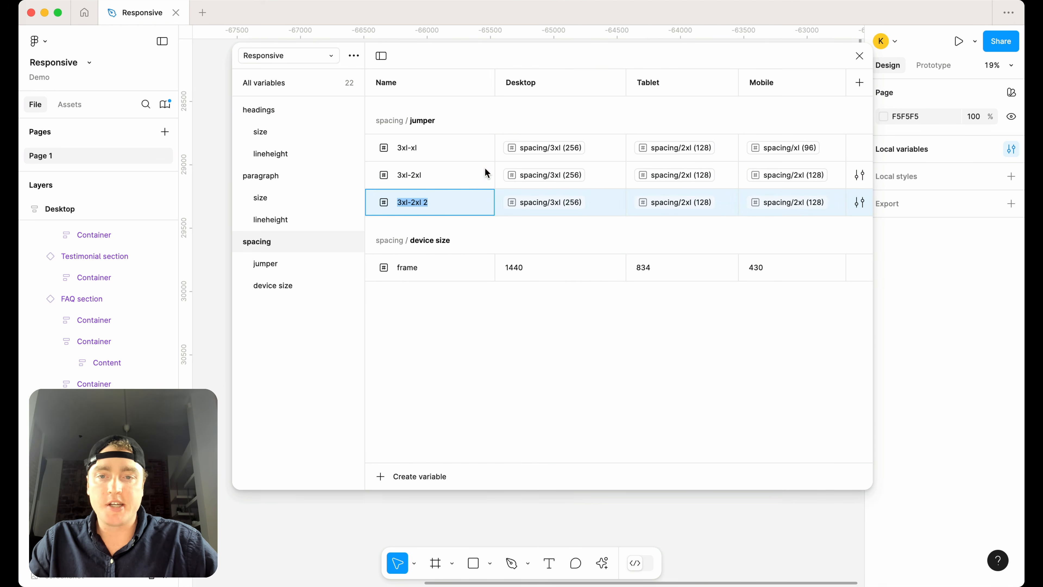
text(2xl)
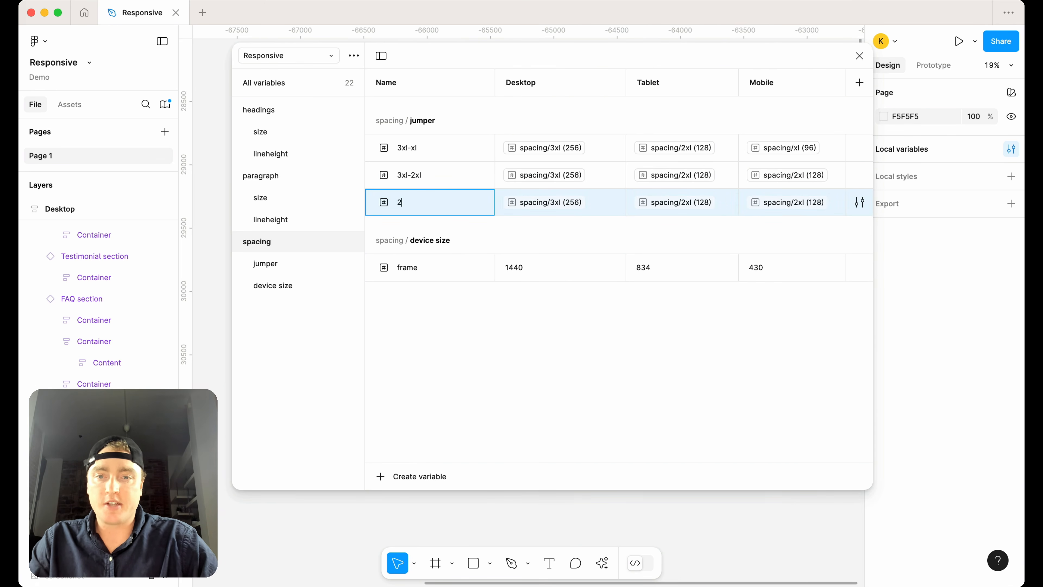
key(Return)
double_click(431, 210)
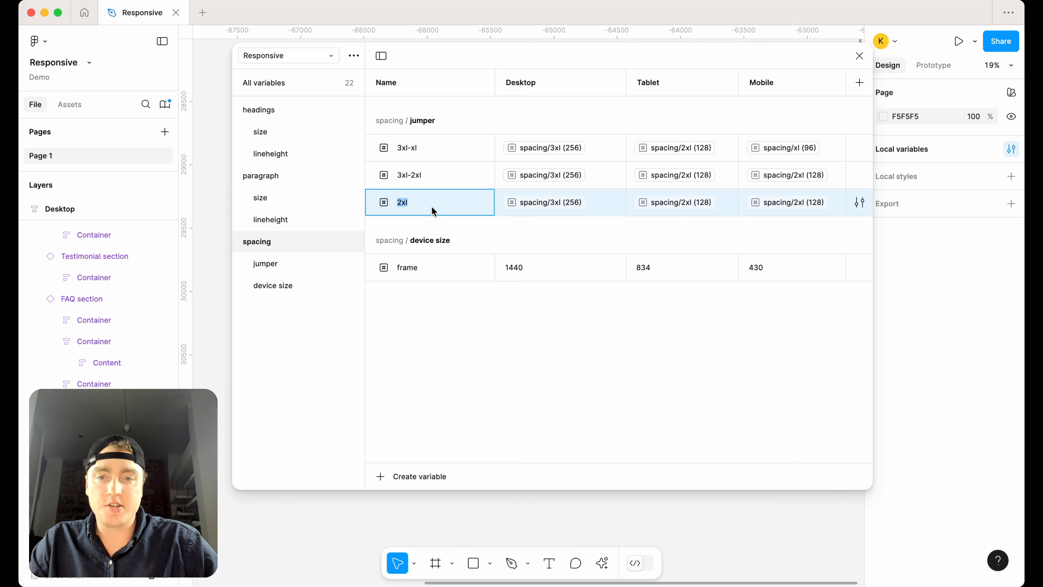
text(-xl)
key(Return)
Link the 2xl-xl variable to Brand spacing 2xl (128) for Desktop and xl (96) for Mobile
click(561, 203)
click(561, 202)
click(570, 436)
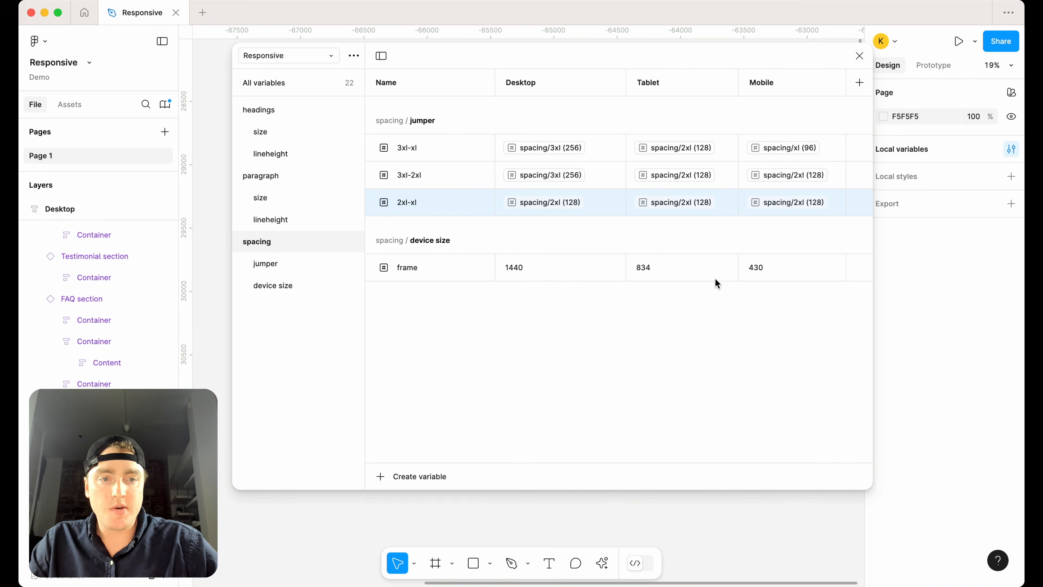
click(787, 210)
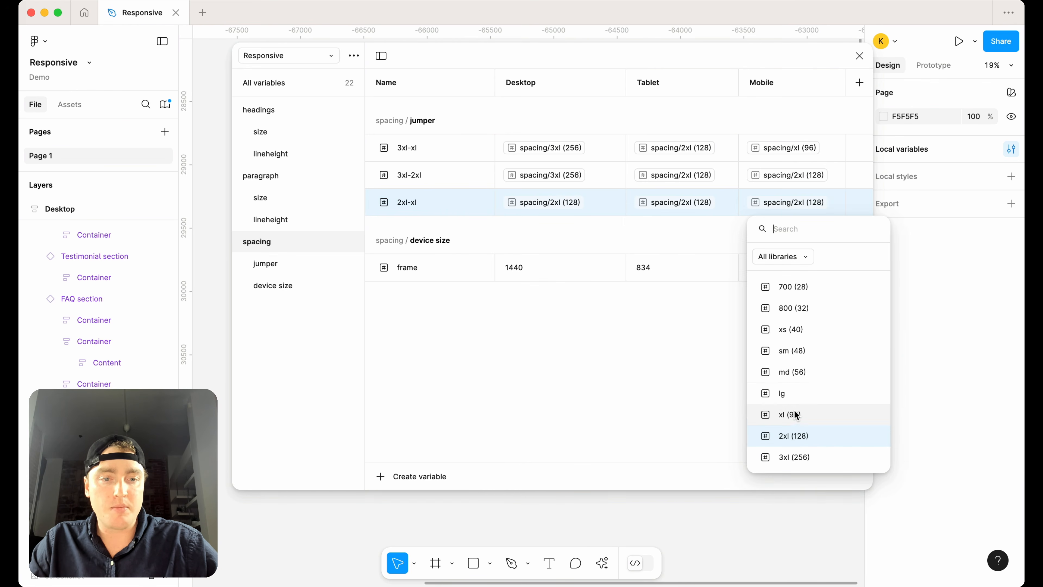
click(786, 412)
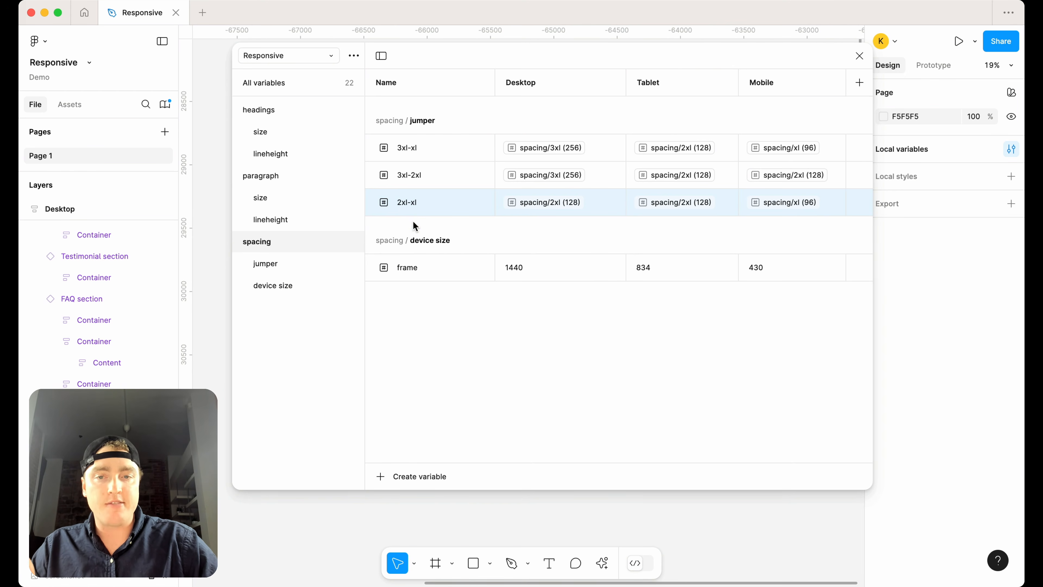
Duplicate the 2xl-xl jumper variable and name the copy "xl-xl"
key(super+d)
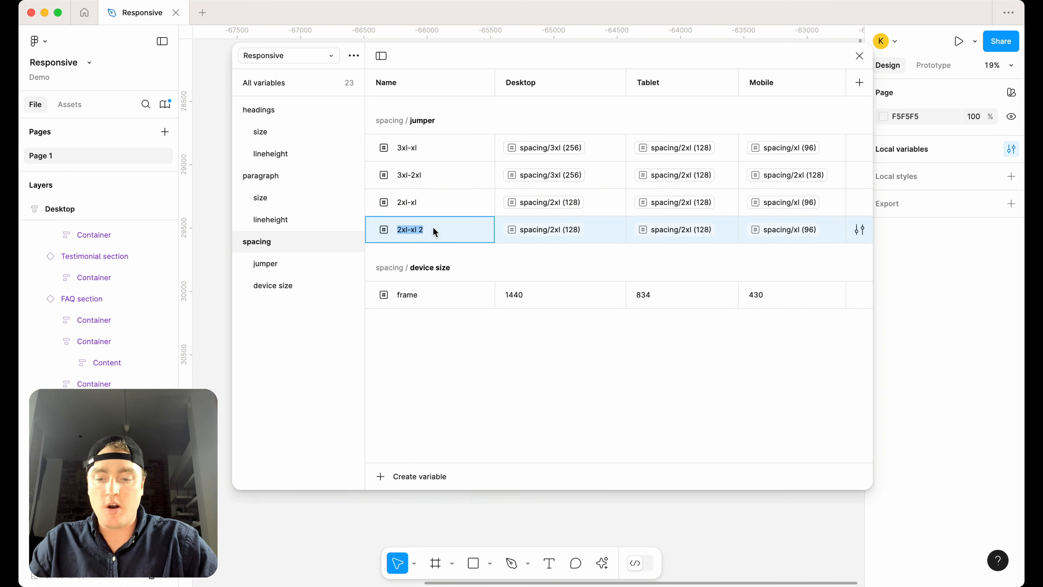
text(xl-)
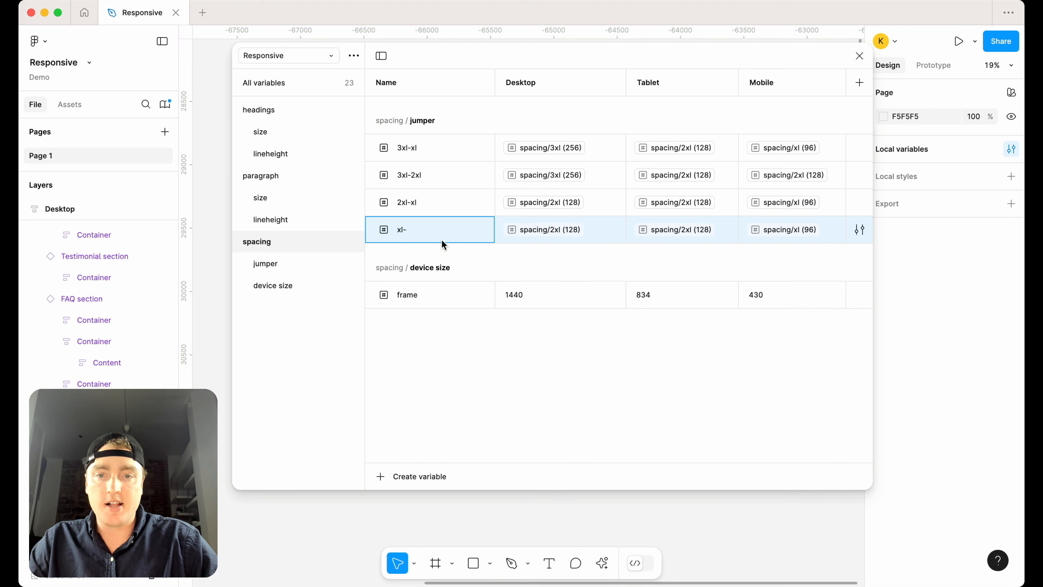
text(xl)
key(Return)
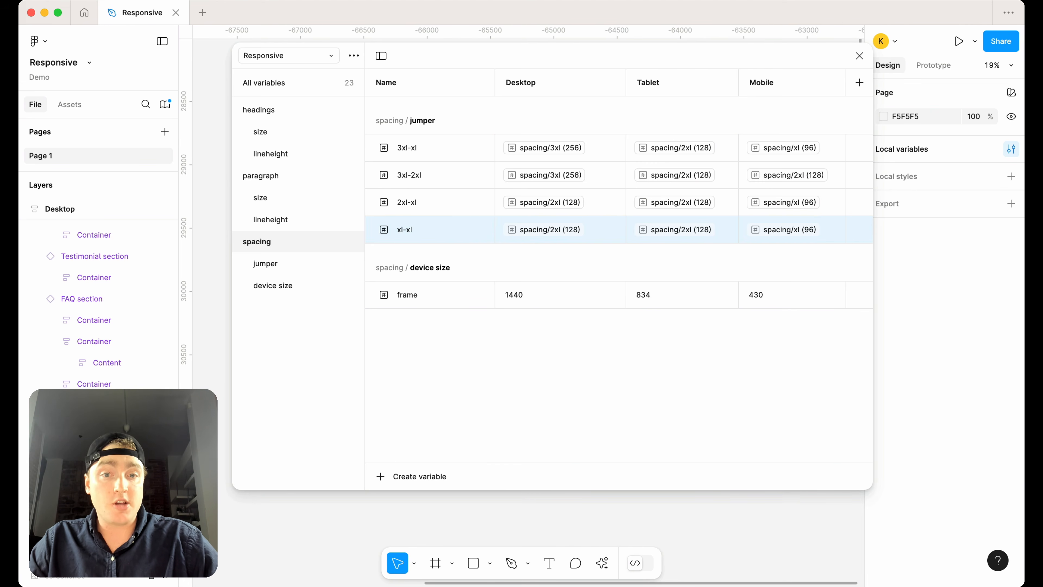
Link the xl-xl variable to Brand spacing xl (96) for Desktop, Tablet and Mobile
click(549, 230)
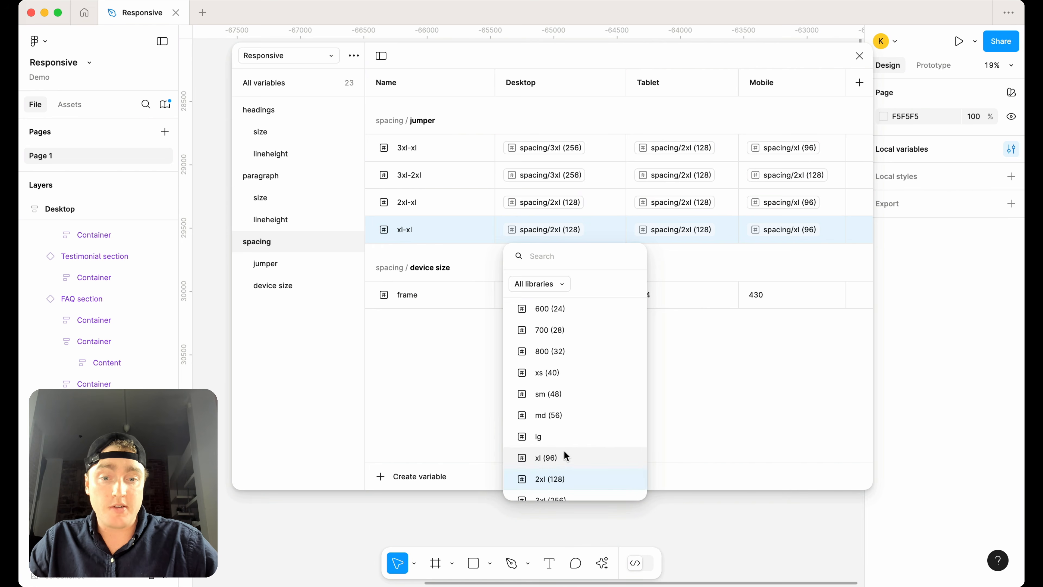
click(565, 454)
click(679, 229)
click(679, 441)
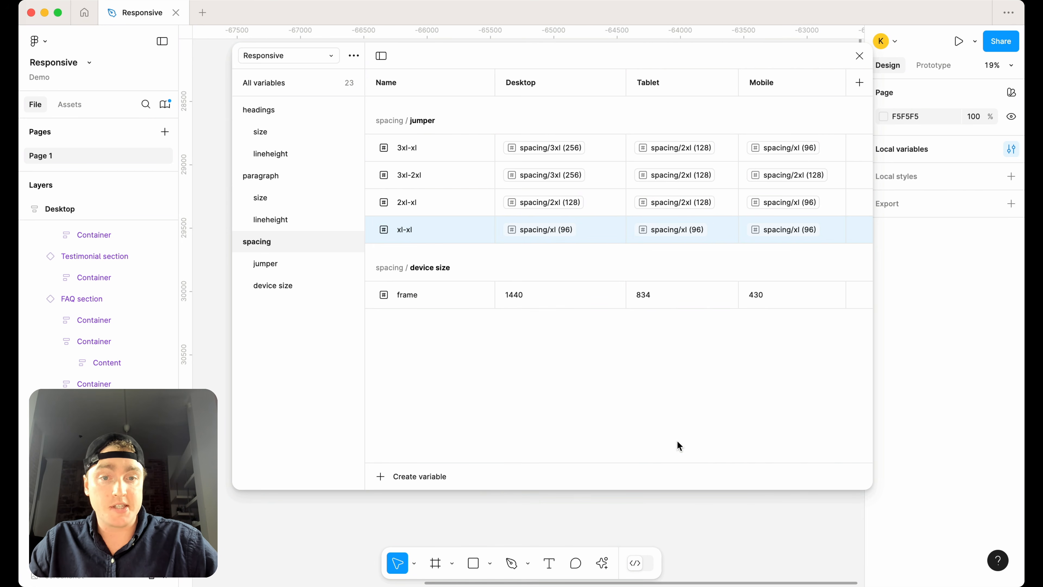
click(789, 237)
click(787, 441)
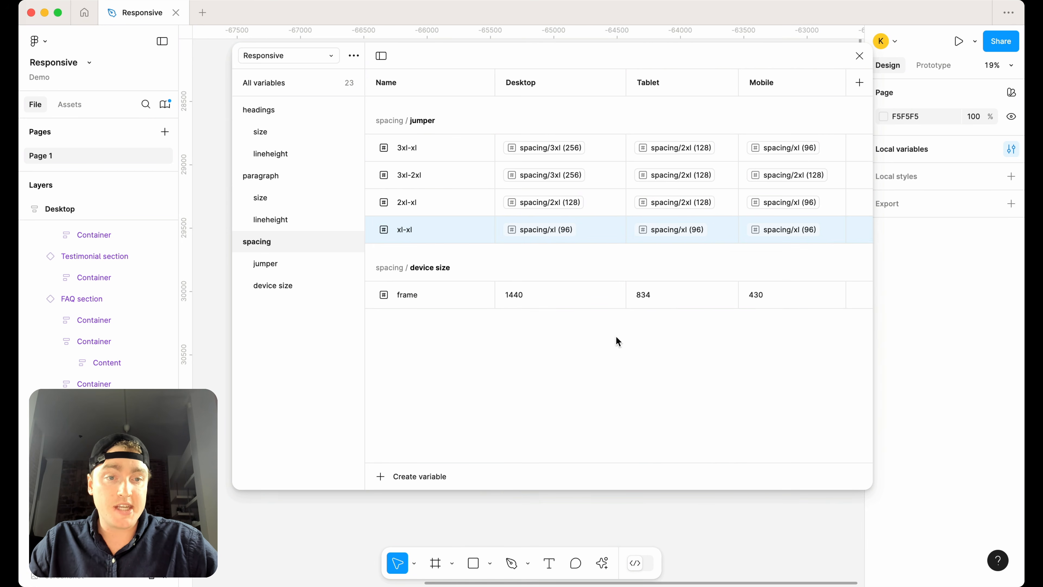
Duplicate the xl-xl jumper variable and name the copy "xl-sm"
key(super+d)
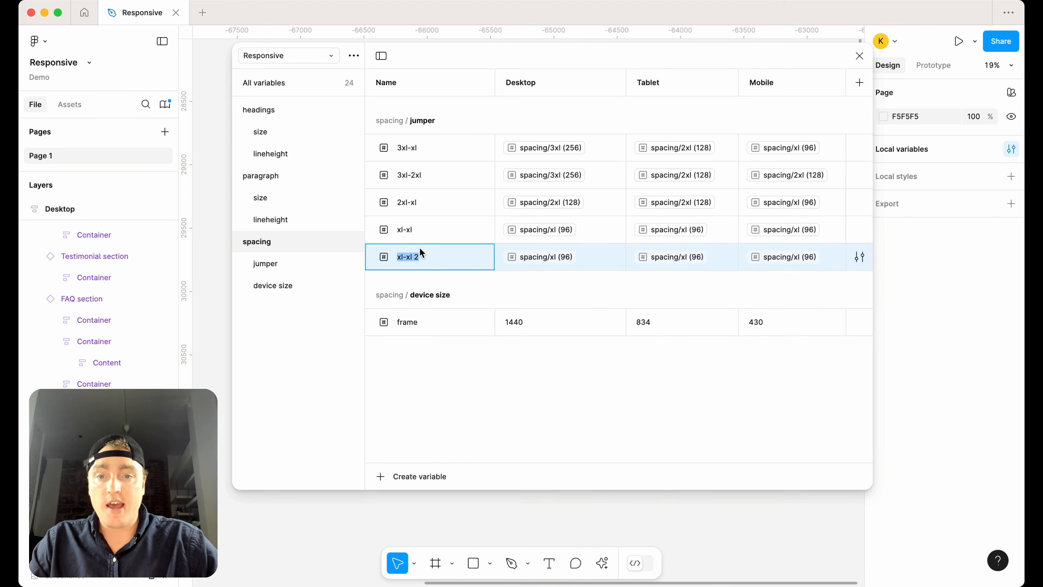
text(sm)
key(Return)
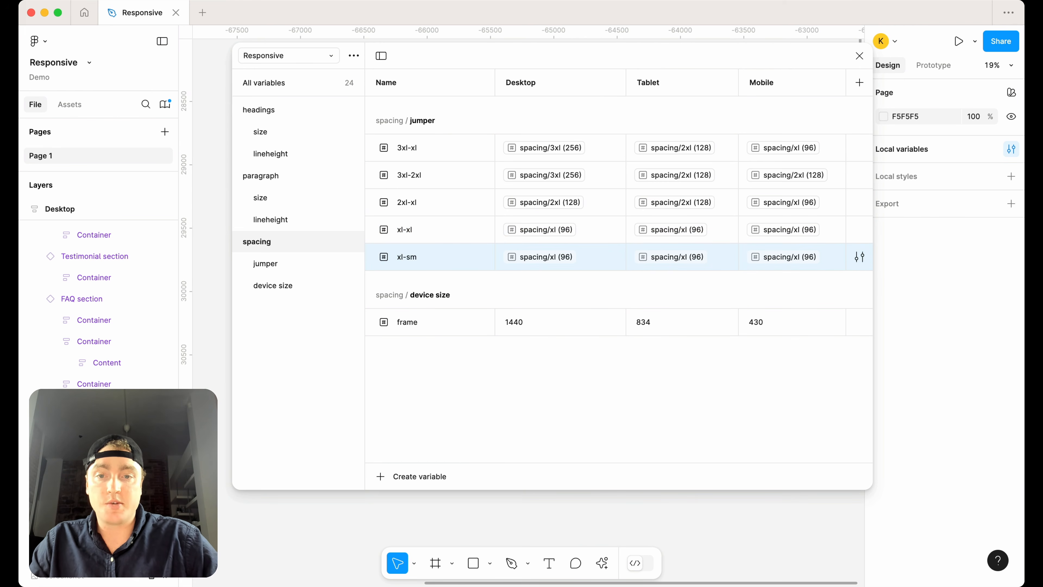
Link the Mobile value of the xl-sm variable to Brand spacing sm (48)
click(546, 257)
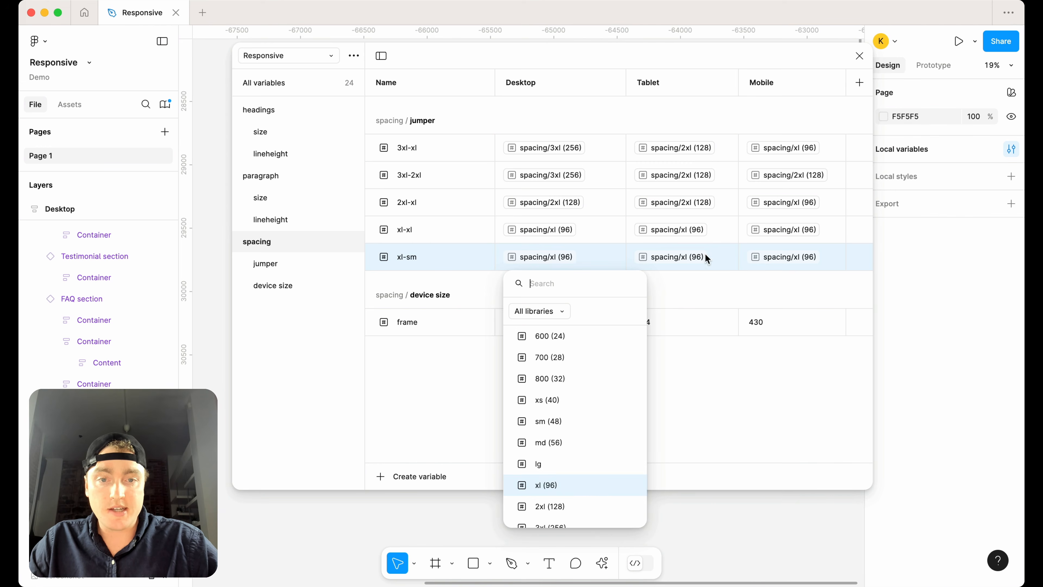
click(698, 261)
click(679, 258)
click(694, 472)
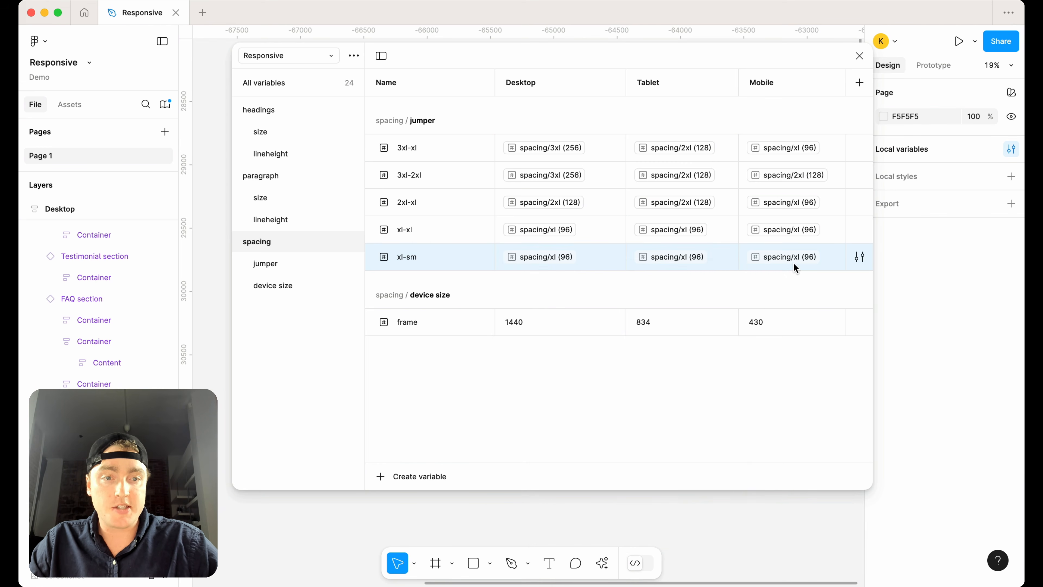
click(794, 265)
scroll(799, 464, up, 1)
click(794, 431)
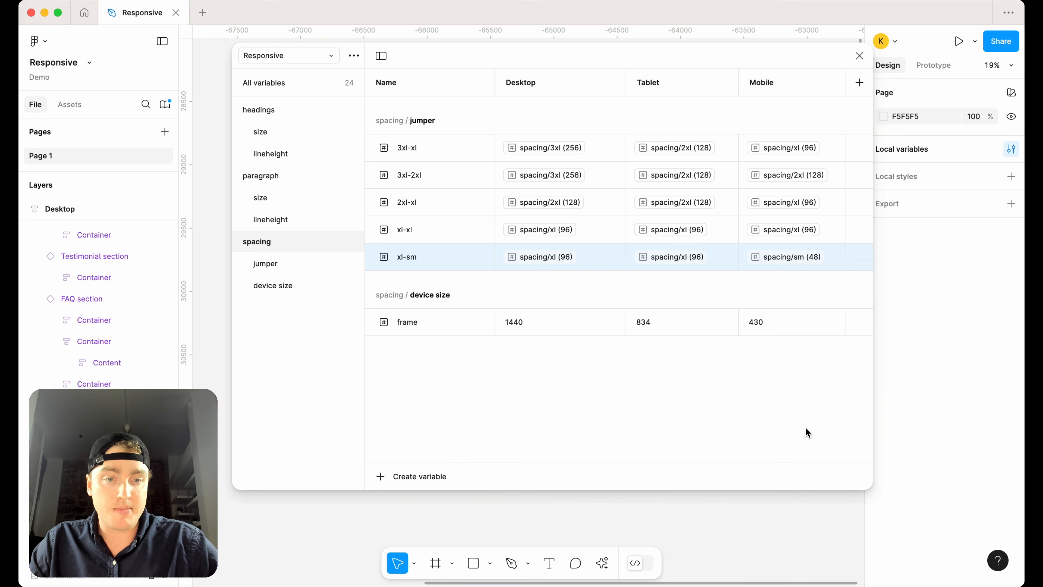
Duplicate the xl-sm jumper variable and name the copy "xl-md"
key(super+d)
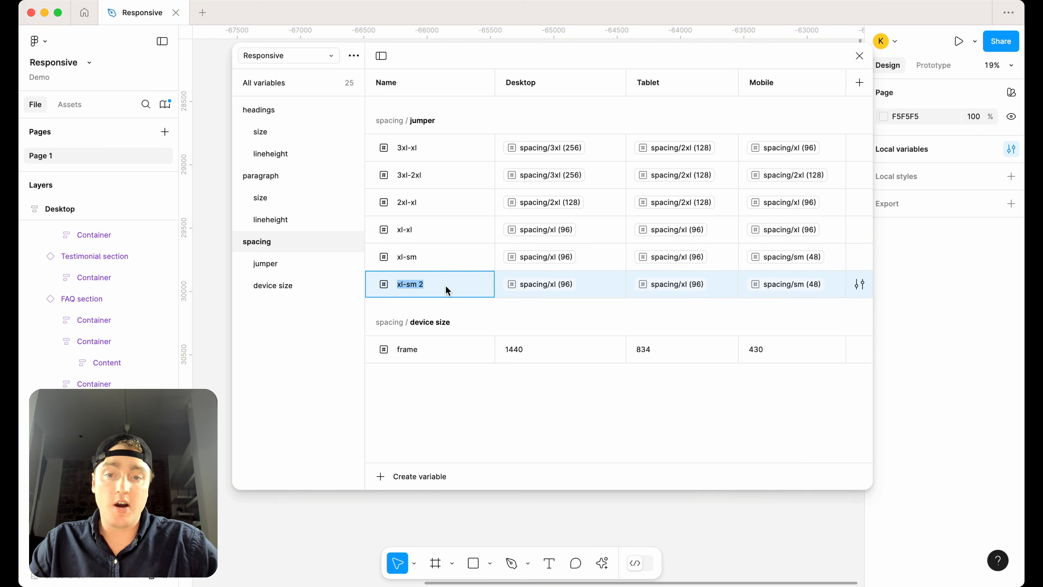
text(xl-md)
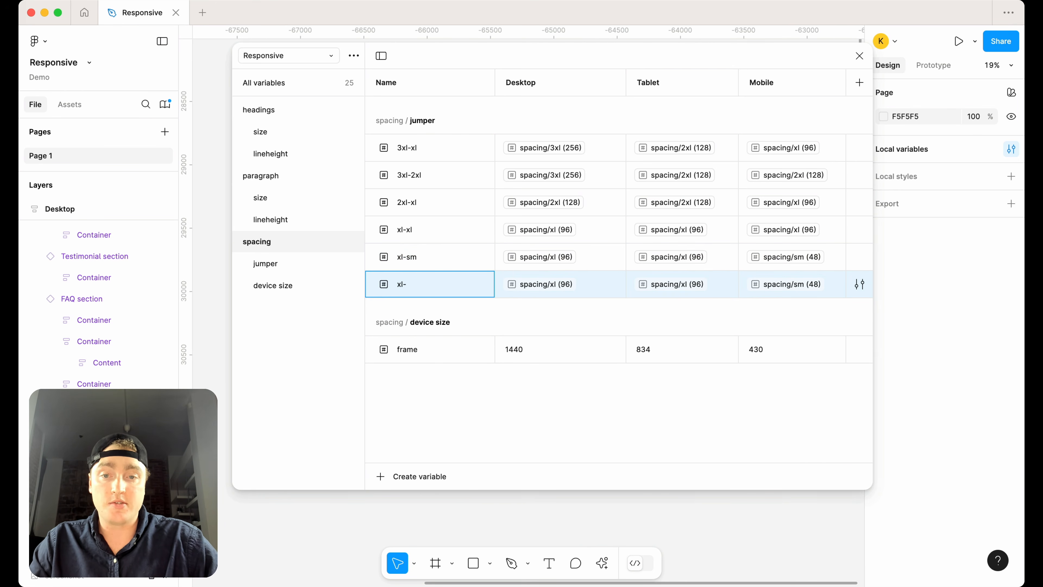
key(Return)
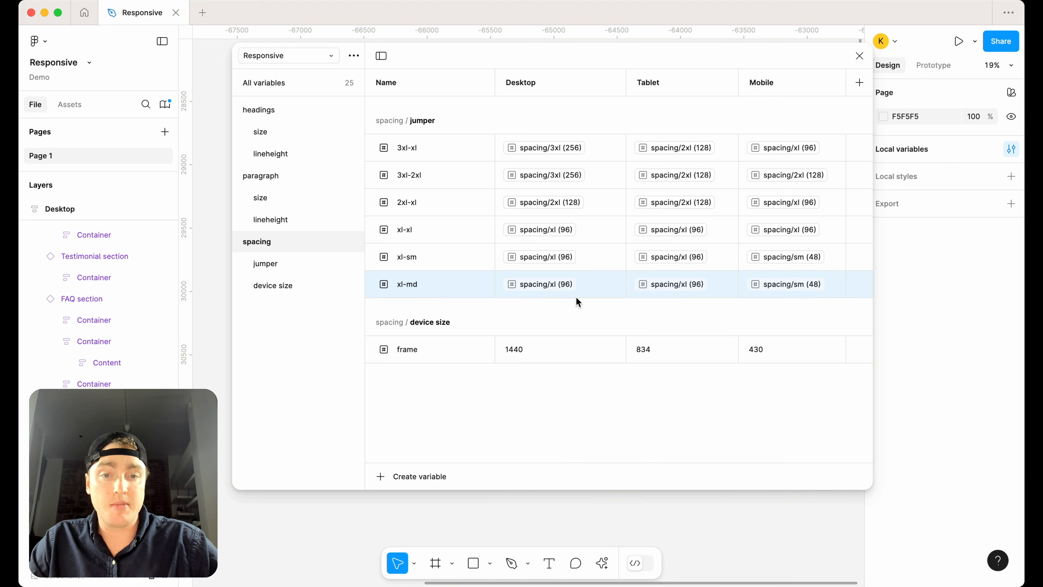
Link the Tablet and Mobile values of the xl-md variable to Brand spacing md (56)
click(675, 288)
scroll(700, 472, down, 1)
scroll(698, 468, up, 1)
click(698, 462)
click(786, 287)
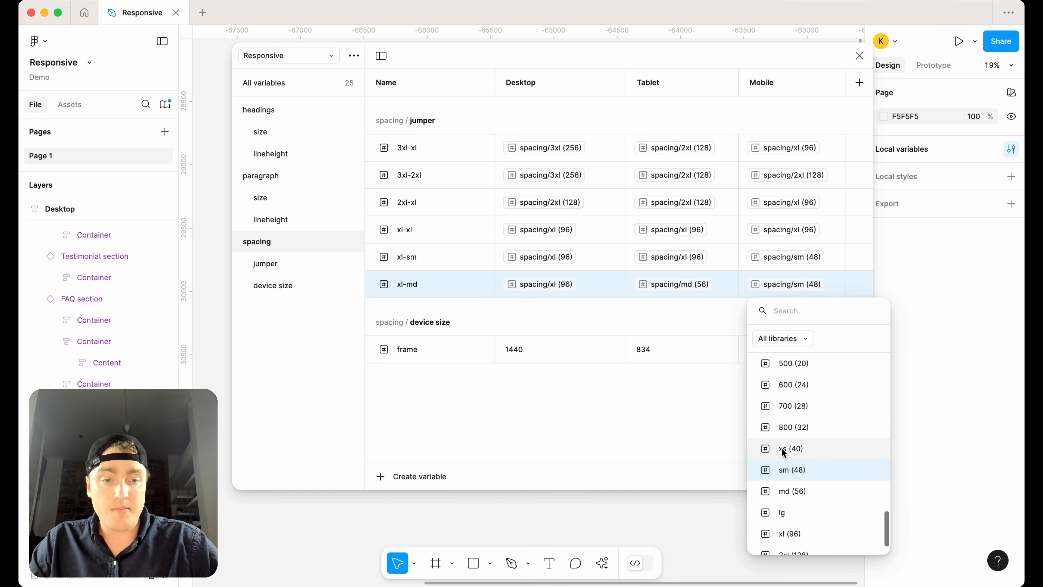
click(791, 486)
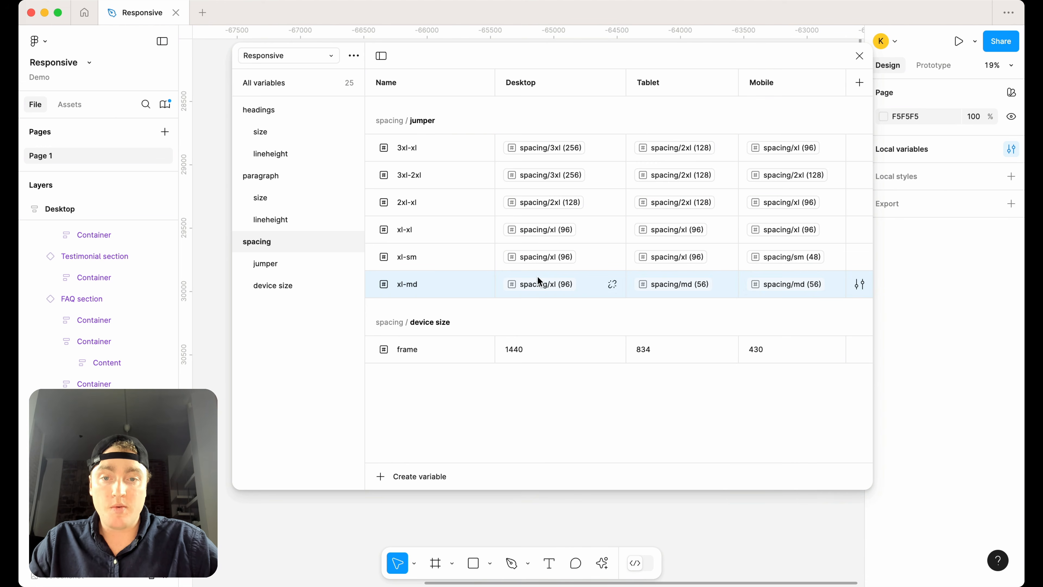
Duplicate the xl-md jumper variable and name the copy "md-sm"
key(super+d)
text(md-sm)
key(Return)
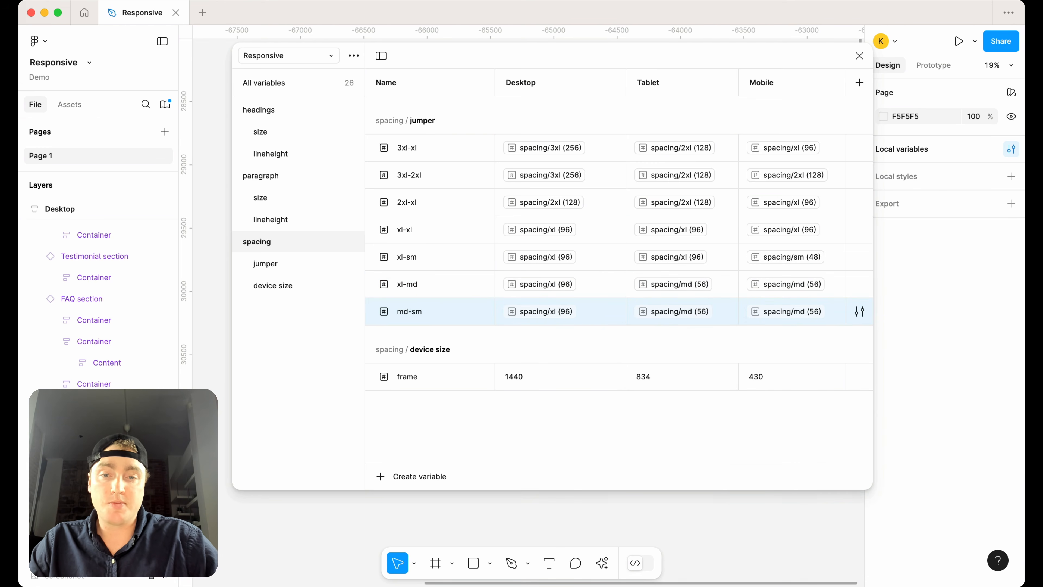
Link the md-sm variable to Brand spacing md (56) for Desktop and sm (48) for Tablet and Mobile
click(534, 314)
scroll(574, 473, up, 1)
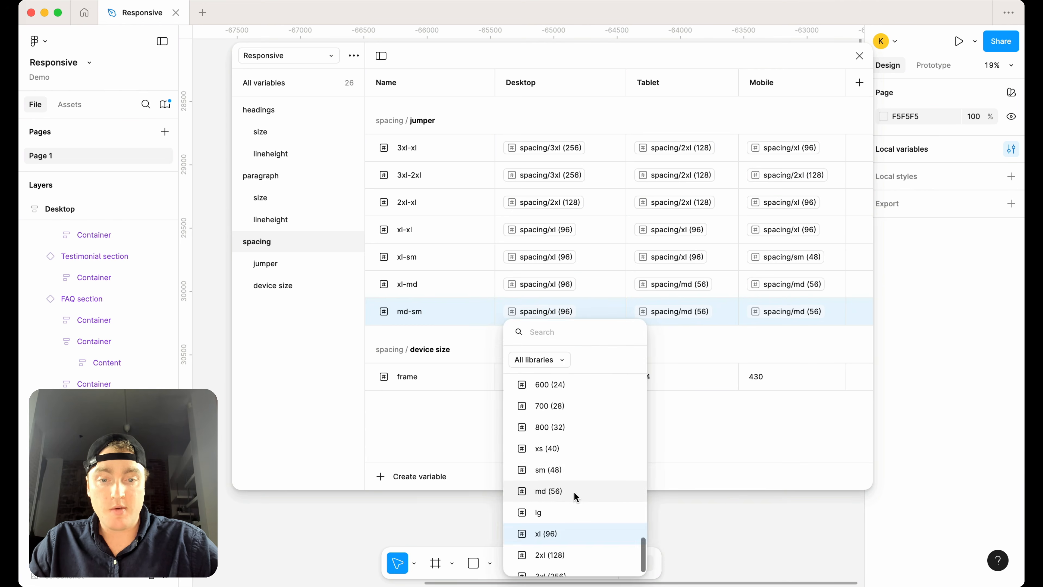
click(574, 492)
click(672, 313)
click(695, 466)
click(780, 311)
click(791, 471)
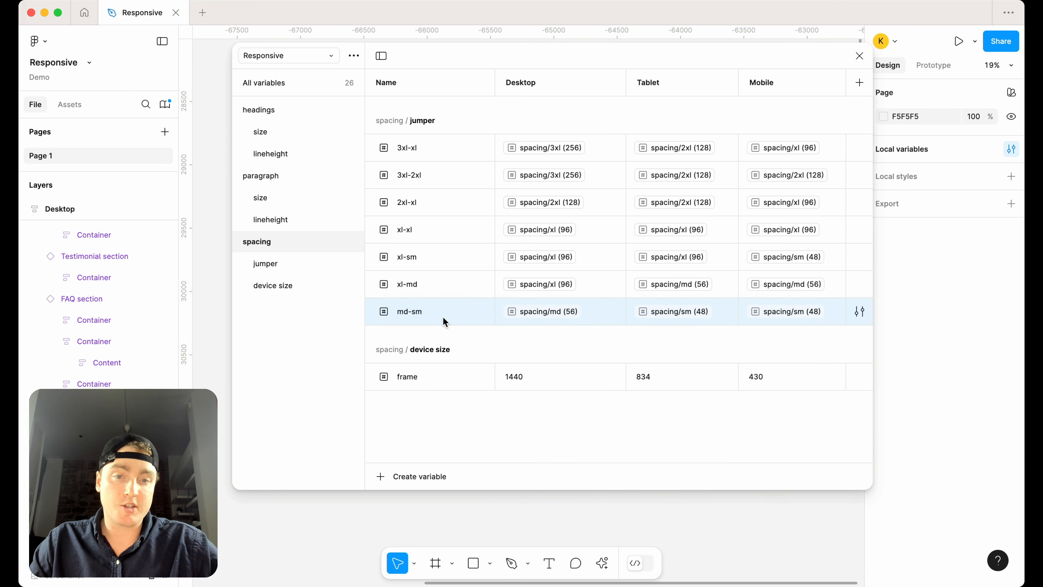
Duplicate the md-sm jumper variable and name the copy "sm-xl"
key(super+d)
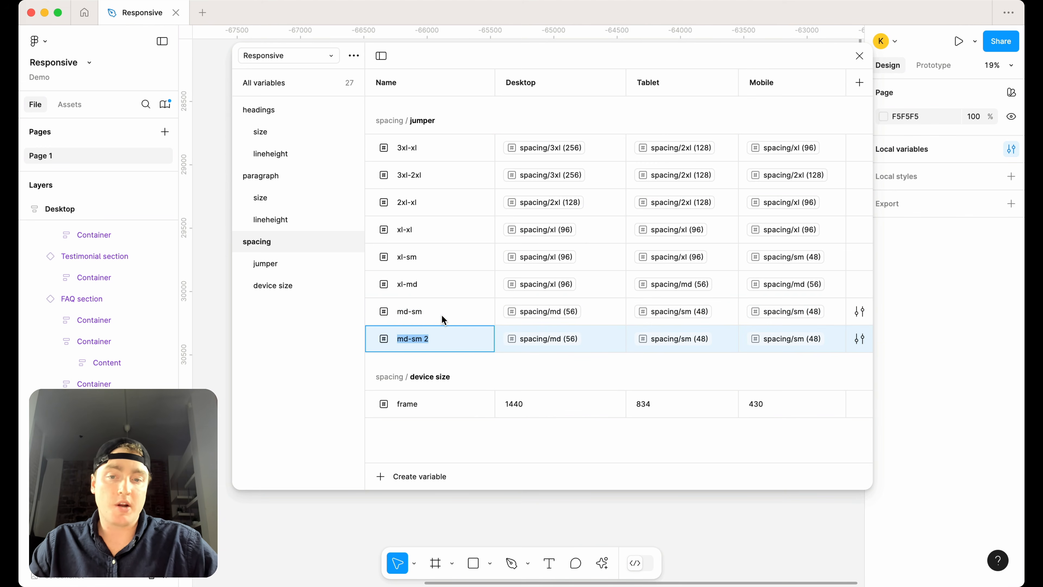
text(sm-)
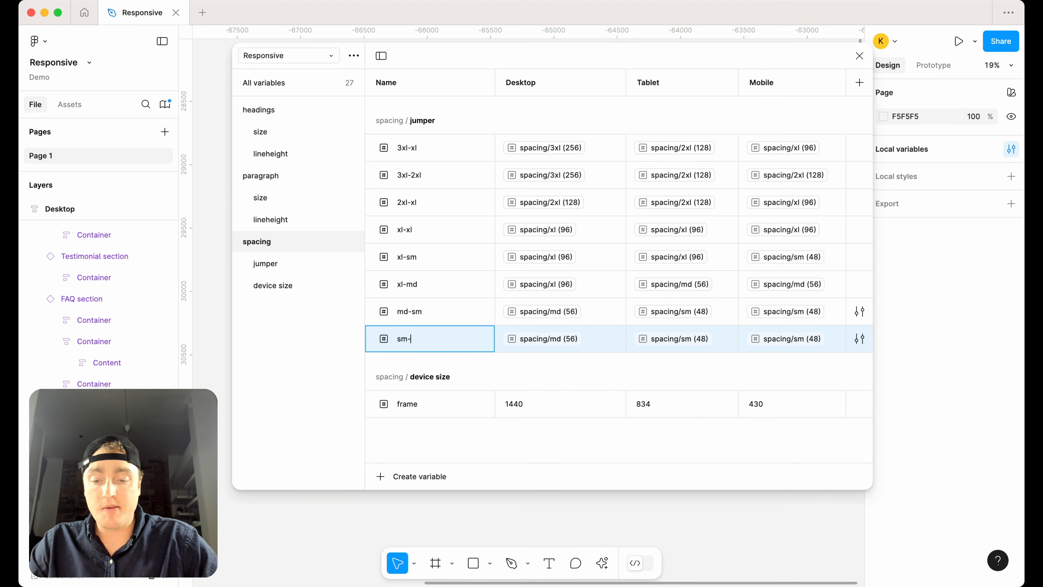
text(sl)
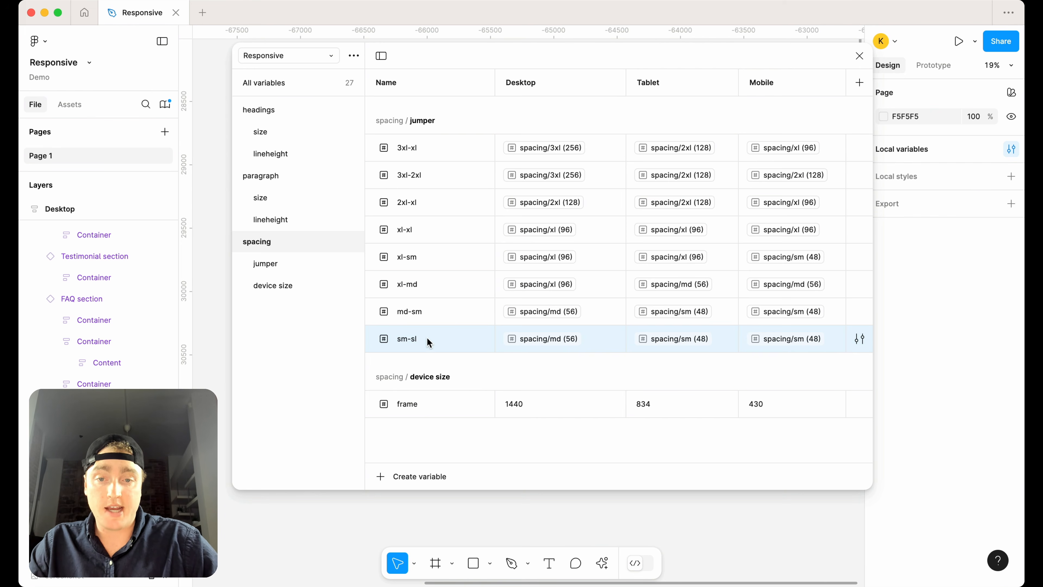
key(BackSpace)
key(BackSpace)
text(xl)
key(Return)
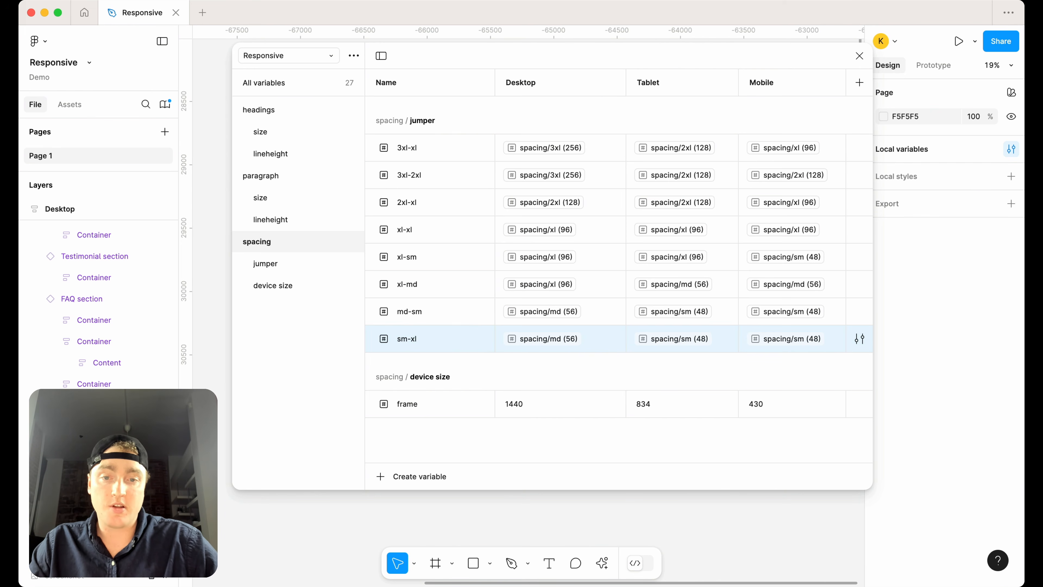
Link the Desktop value of the sm-xl variable to Brand spacing sm (48) and relink its Mobile value to another Brand spacing variable
click(543, 347)
click(563, 486)
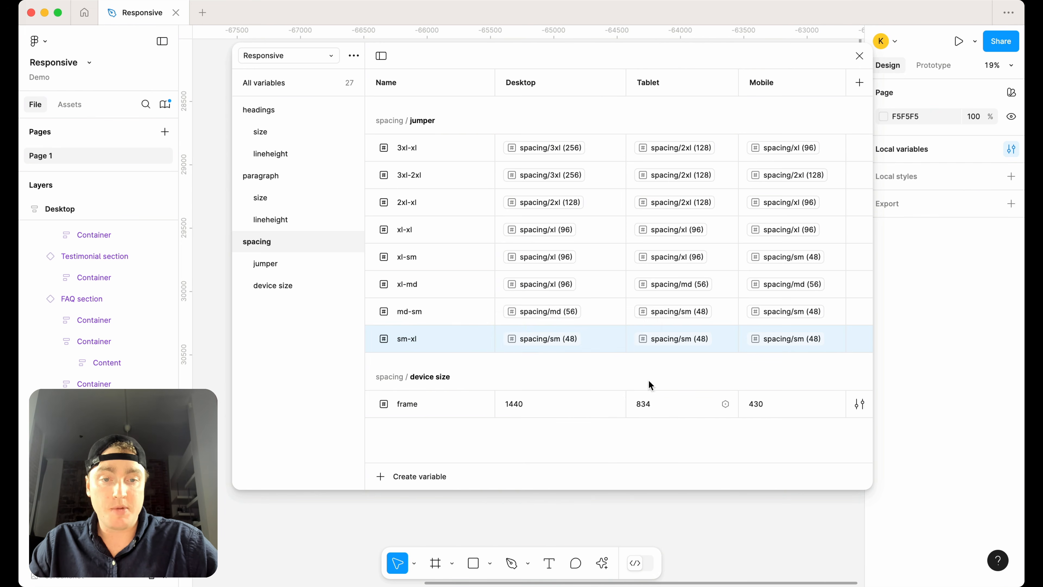
click(782, 338)
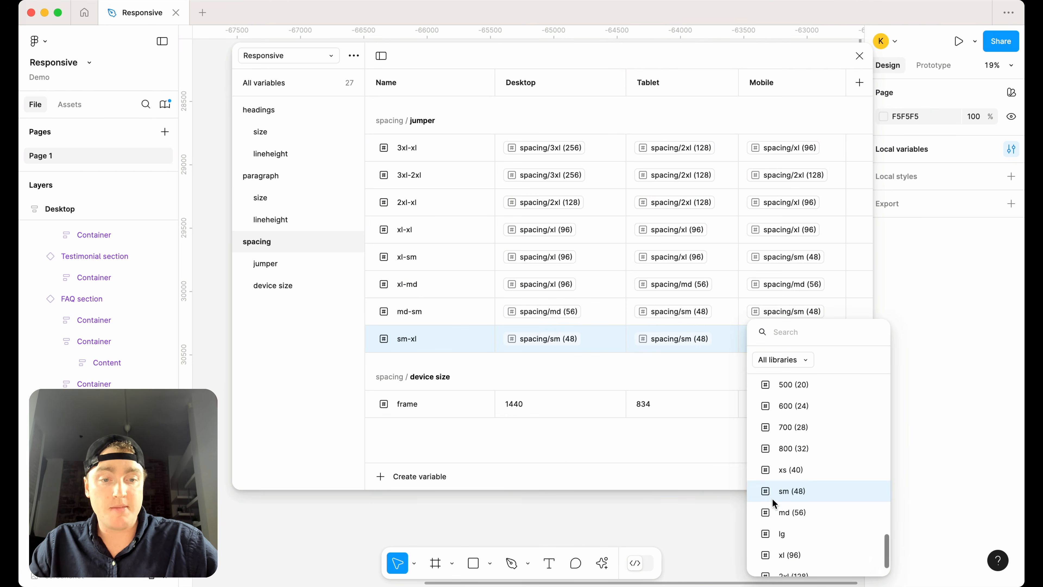
scroll(791, 509, down, 1)
click(791, 545)
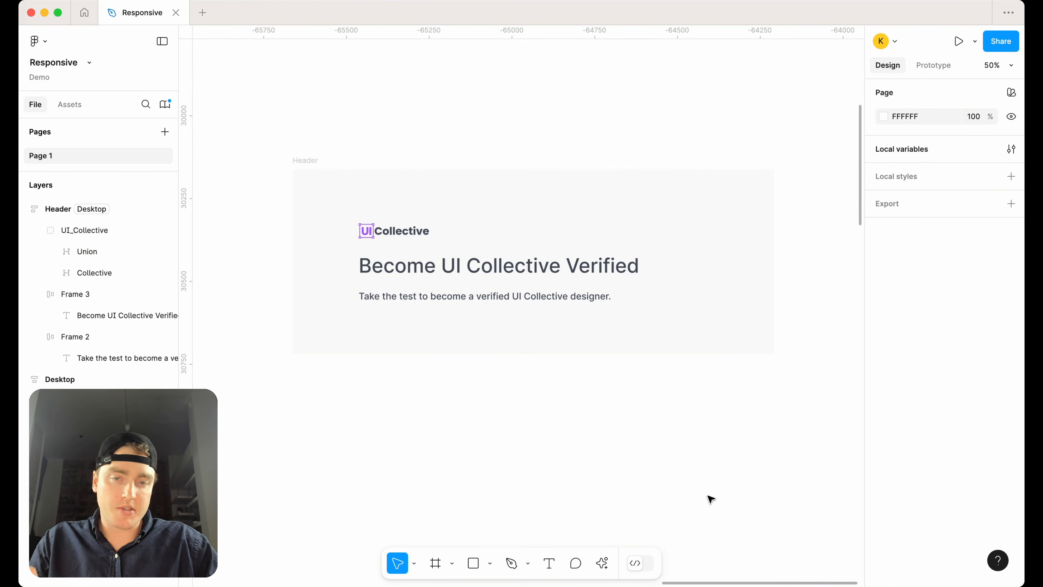
Link the Header frame's width to the Responsive device size variable
click(750, 319)
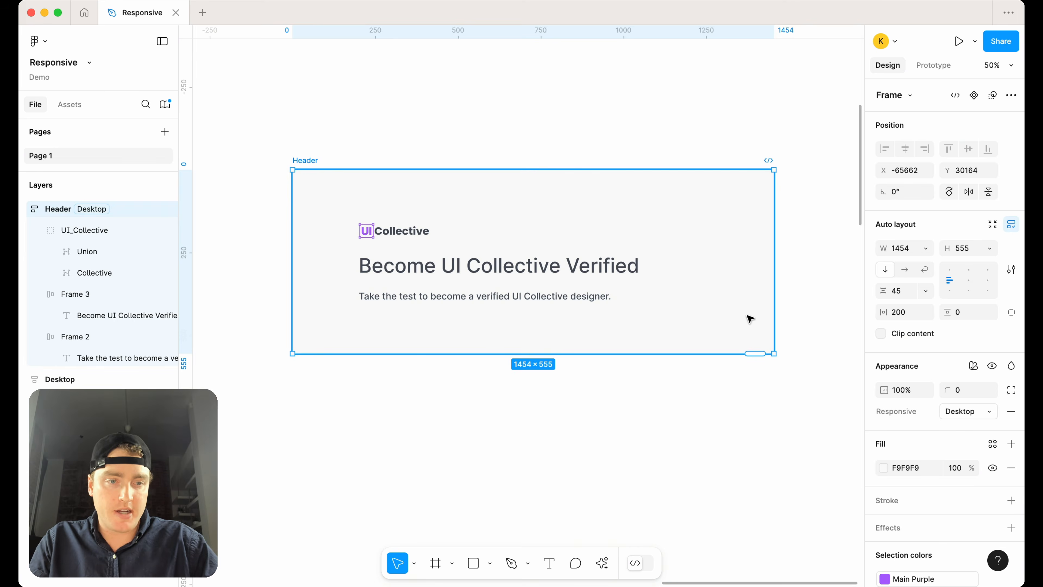
click(925, 249)
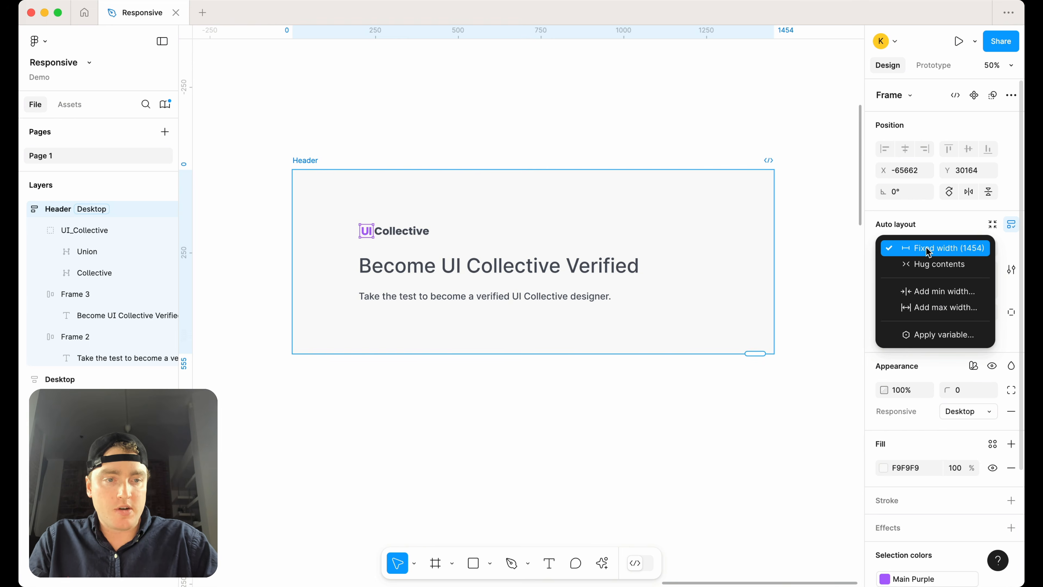
click(926, 335)
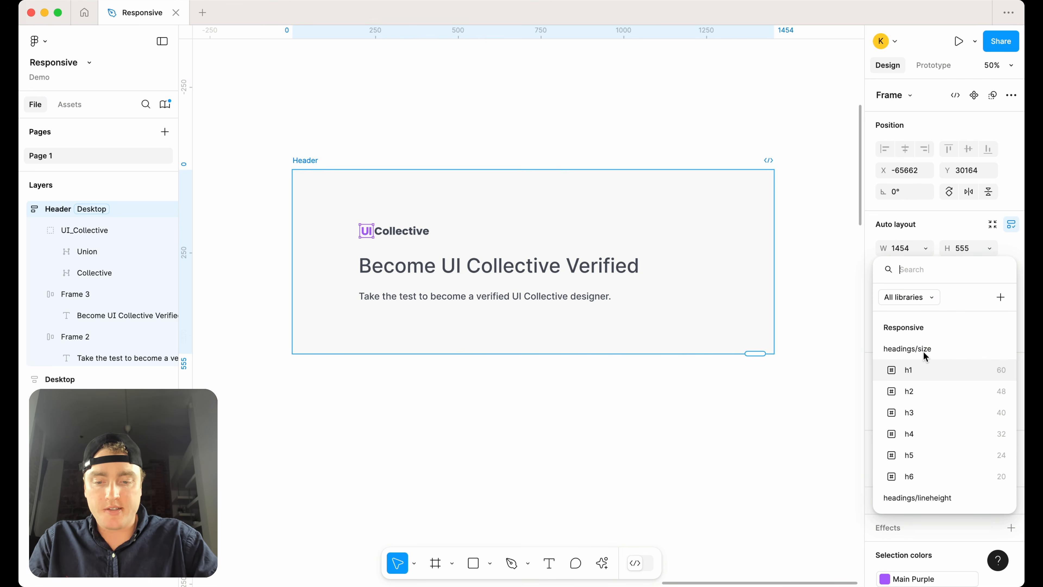
text(de)
click(913, 349)
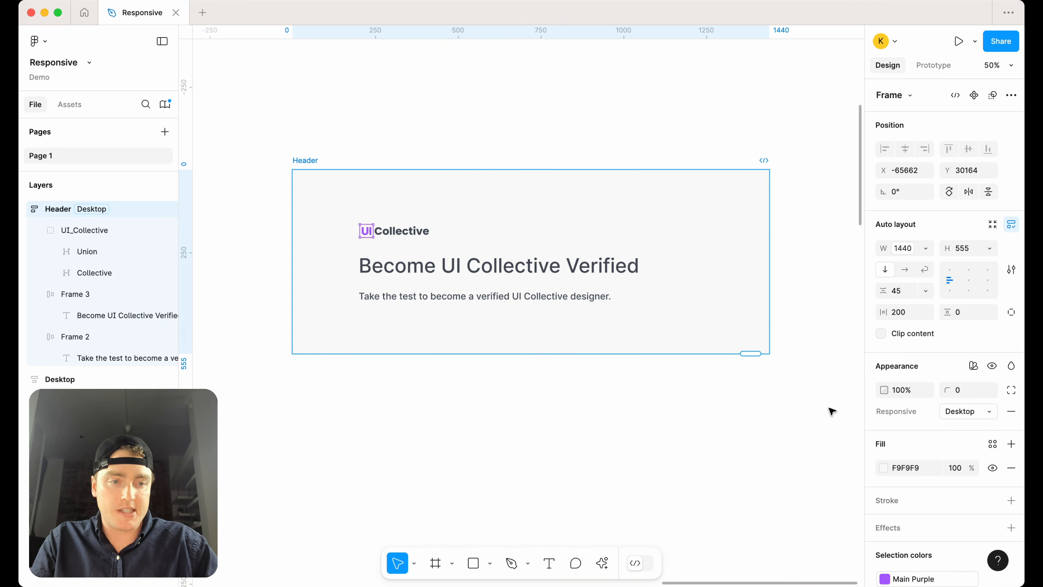
Link the Header frame's horizontal and vertical padding to the jumper variable 3xl-xl
click(924, 313)
text(jum)
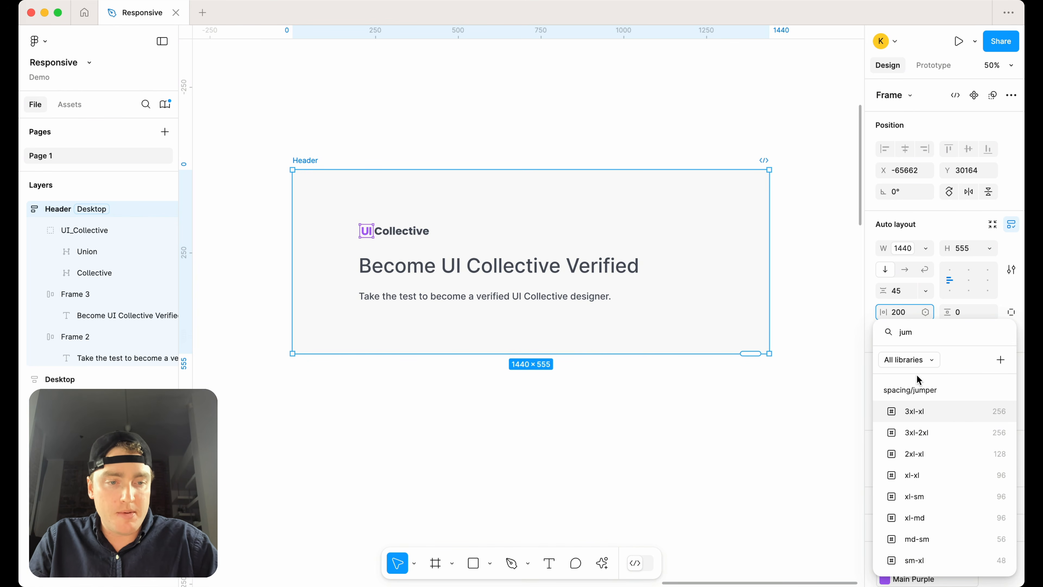
click(934, 408)
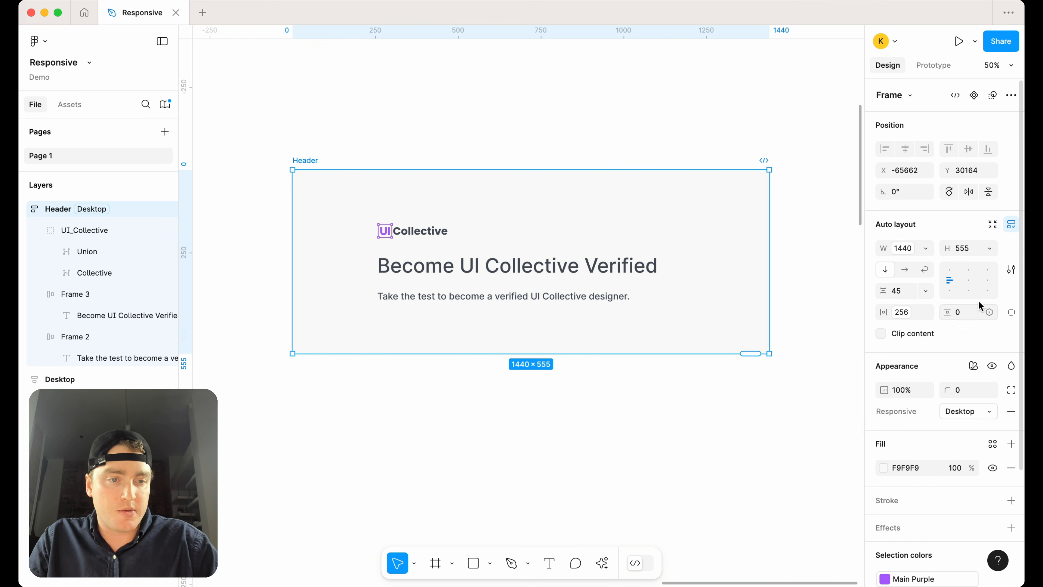
click(985, 310)
text(jum)
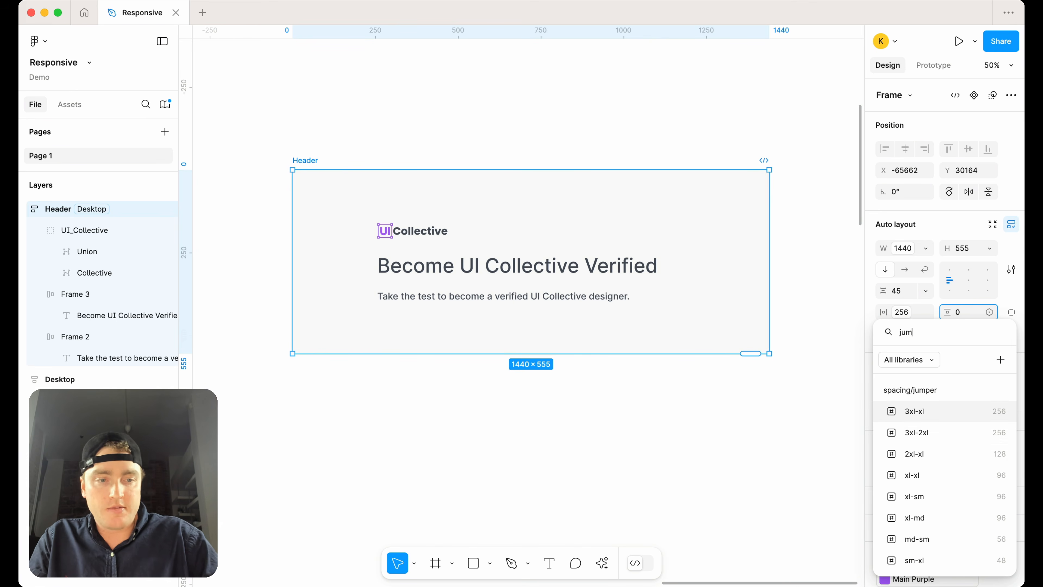
click(961, 413)
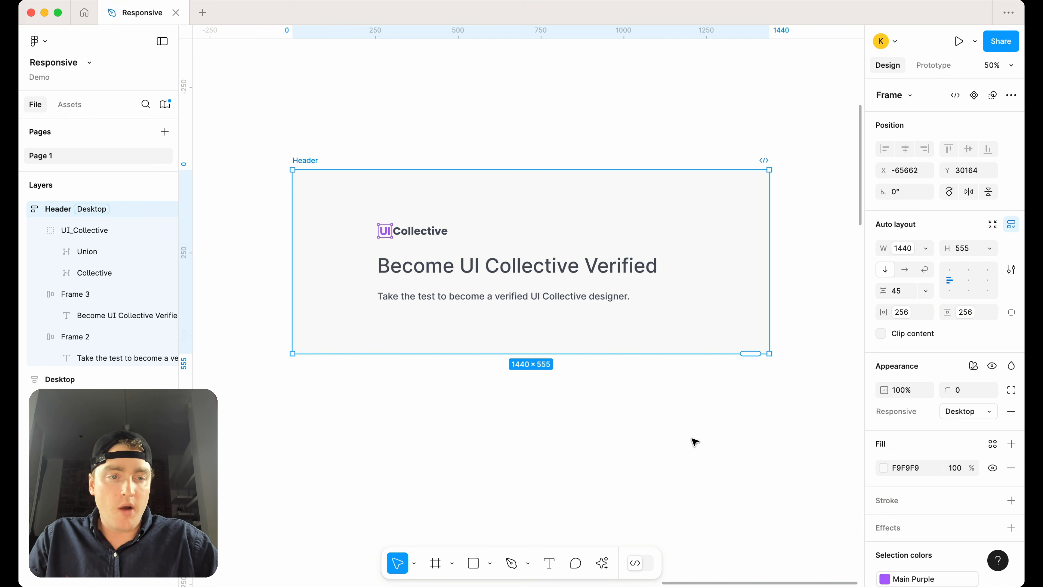
Check which variable the Header's paddings are linked to and review the 3xl-xl jumper values for Desktop, Tablet and Mobile
click(899, 313)
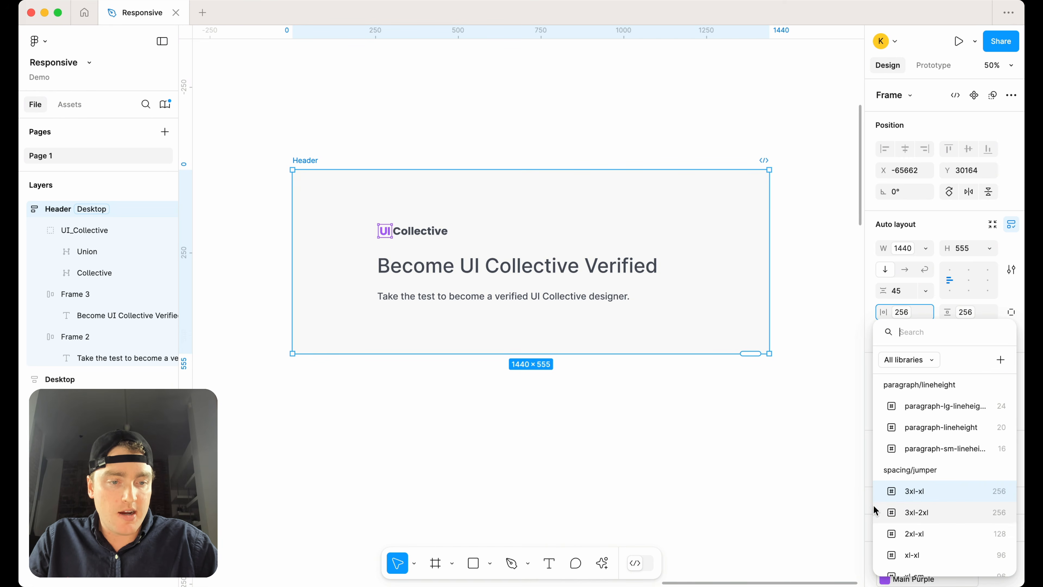
click(823, 504)
click(966, 311)
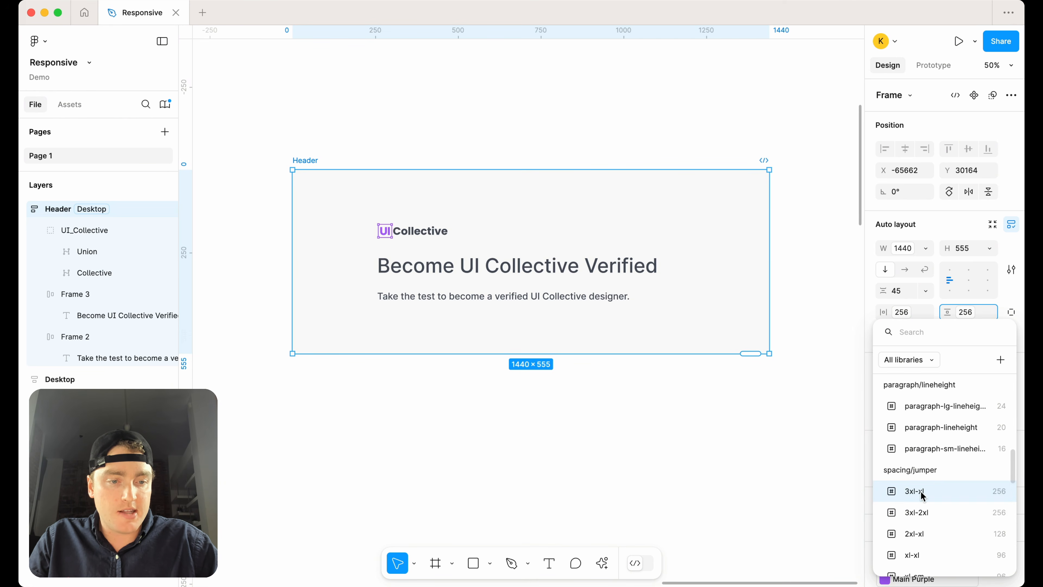
click(721, 494)
click(725, 404)
click(1010, 148)
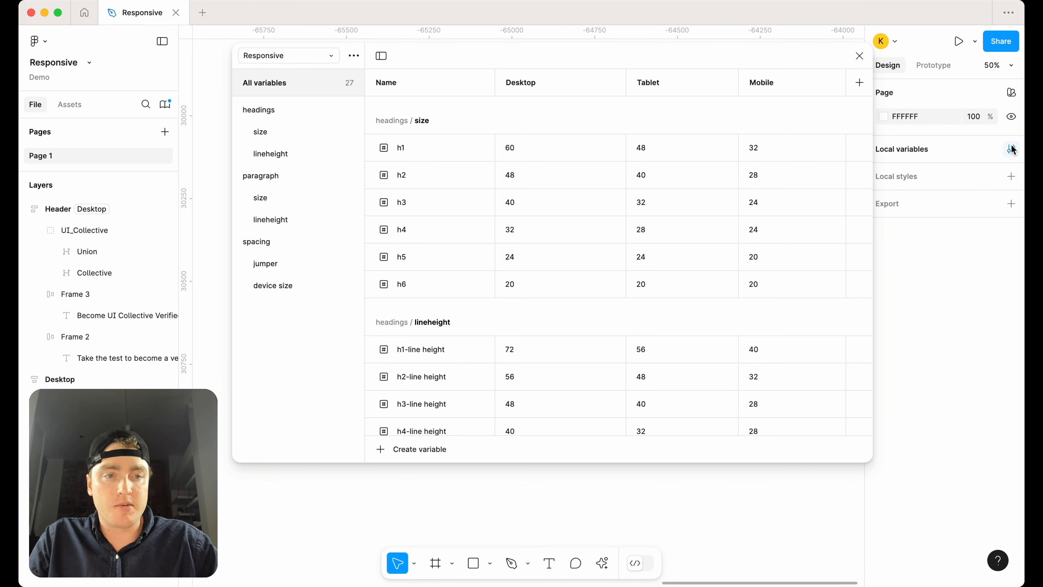
click(287, 260)
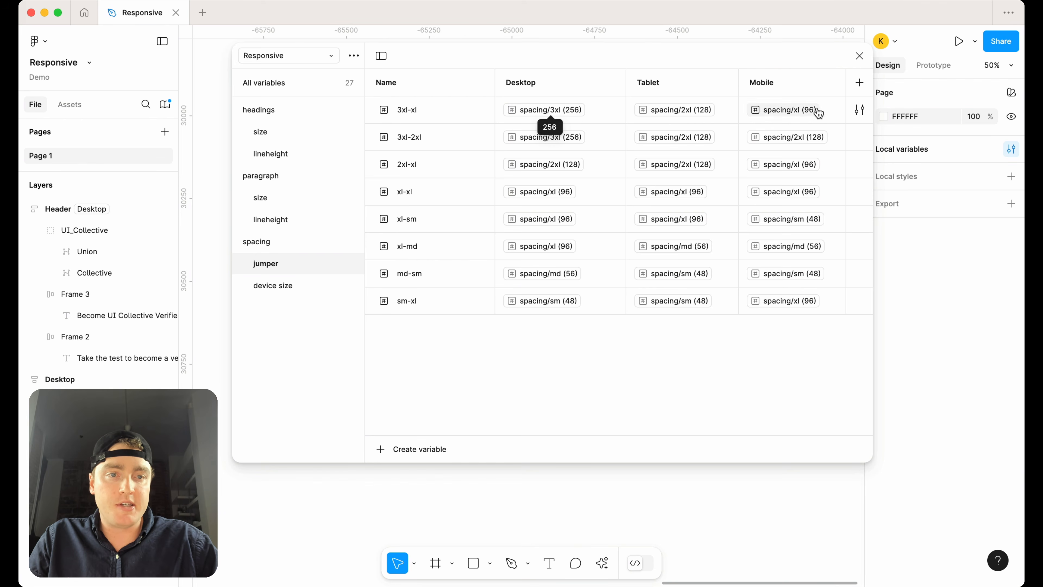
click(859, 56)
Switch the Header frame's Responsive mode to Tablet and then Mobile to preview its padding
click(303, 172)
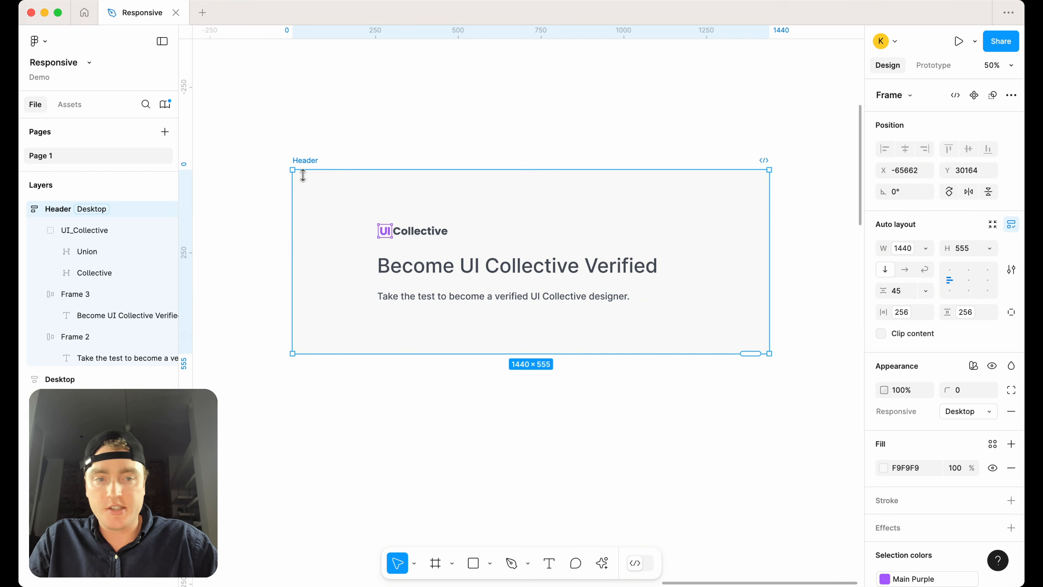
click(973, 413)
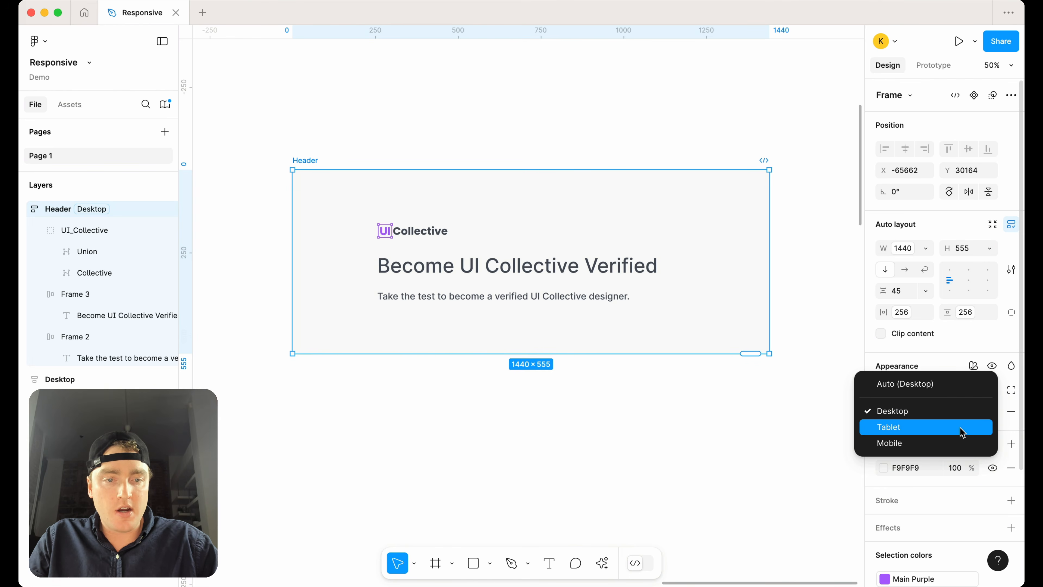
click(960, 428)
scroll(493, 393, left, 2)
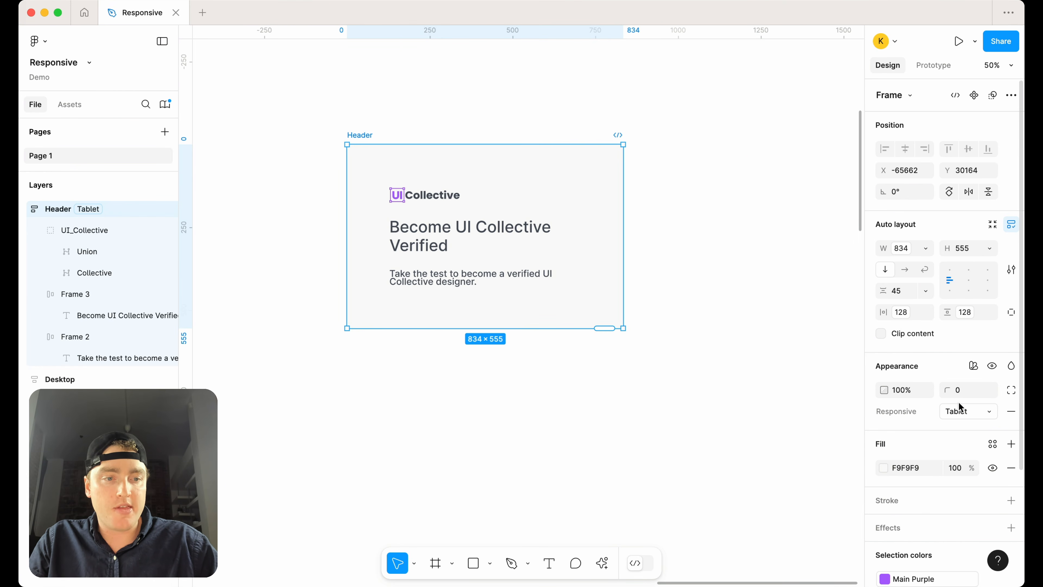
click(959, 409)
click(958, 423)
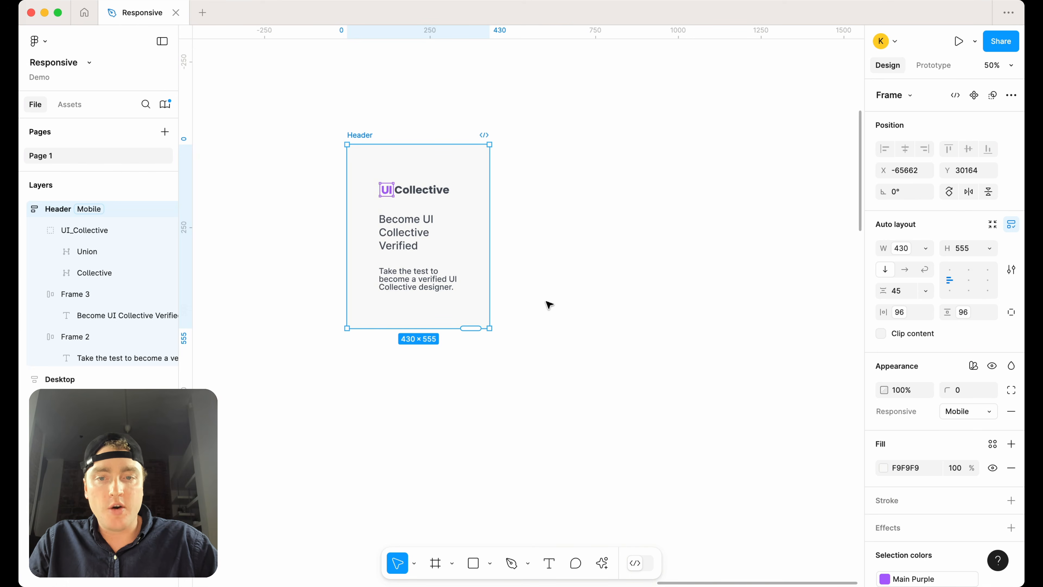
scroll(547, 302, up, 3)
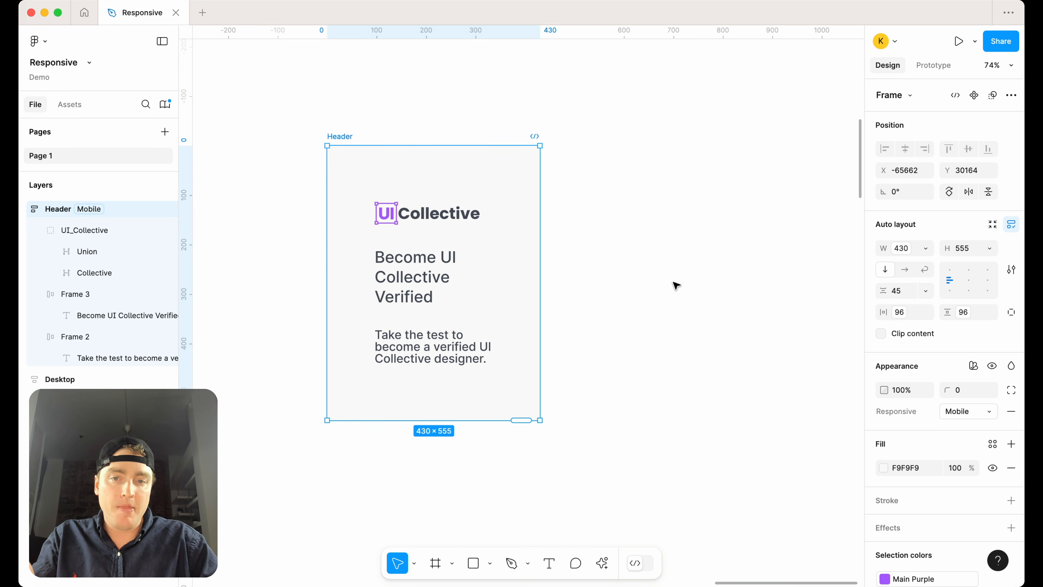
Check the variable on the Header's horizontal padding, then return the frame's Responsive mode to Desktop
click(899, 314)
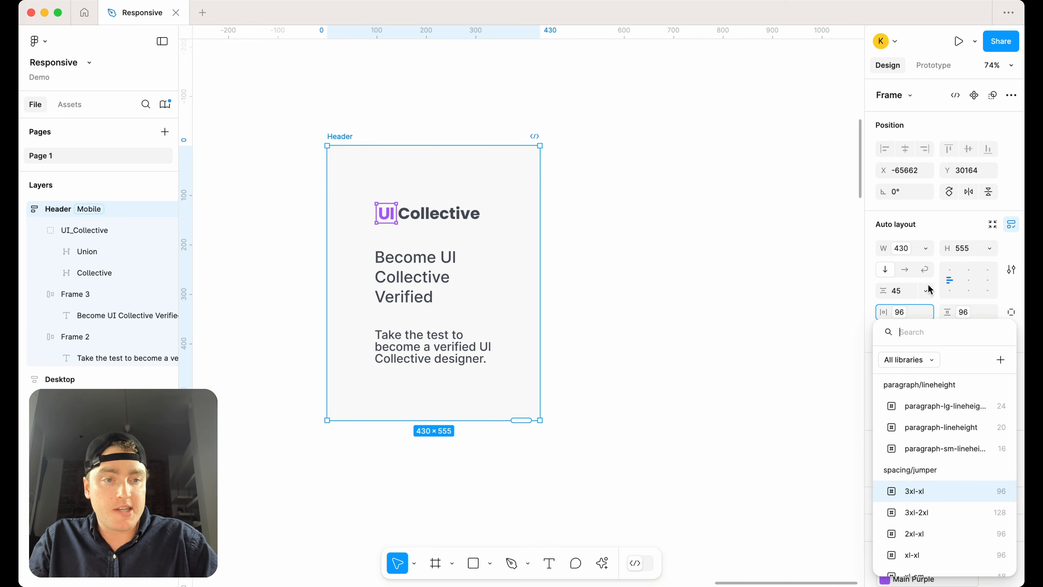
key(Escape)
click(961, 411)
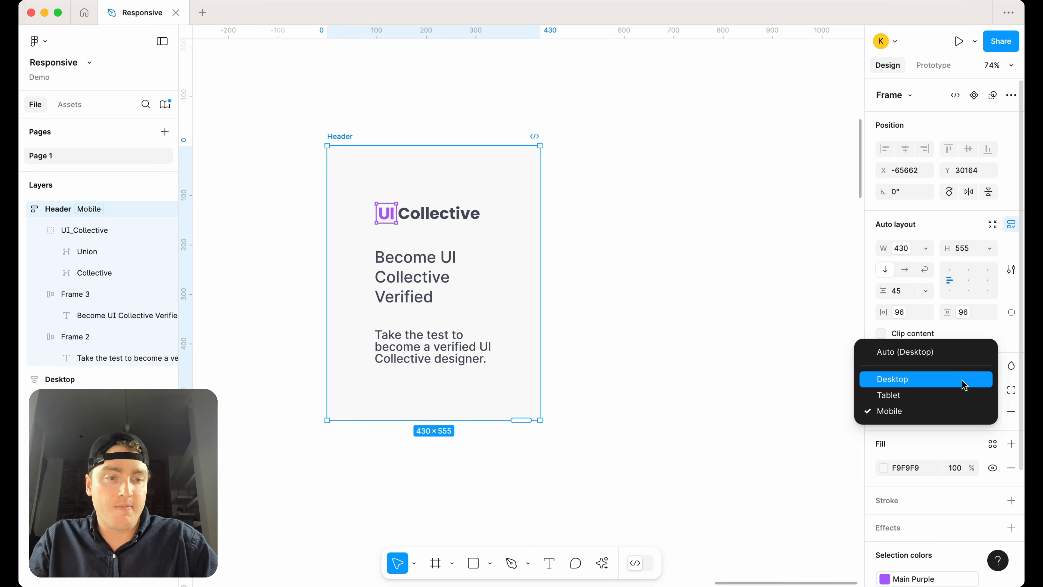
click(899, 379)
key(minus)
scroll(669, 427, right, 3)
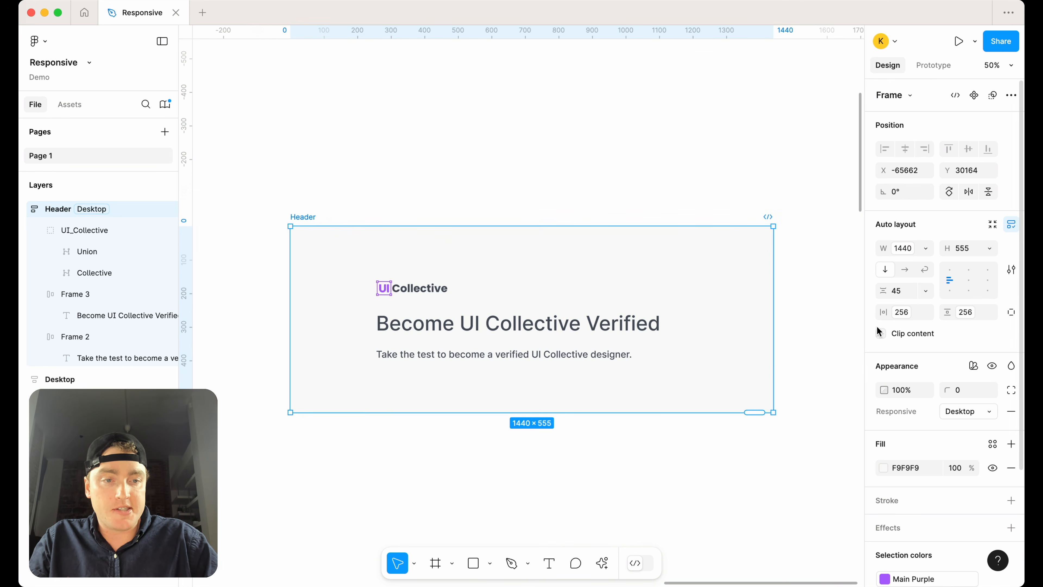
Relink the Header frame's horizontal and vertical padding to the jumper variable 2xl-xl
click(901, 312)
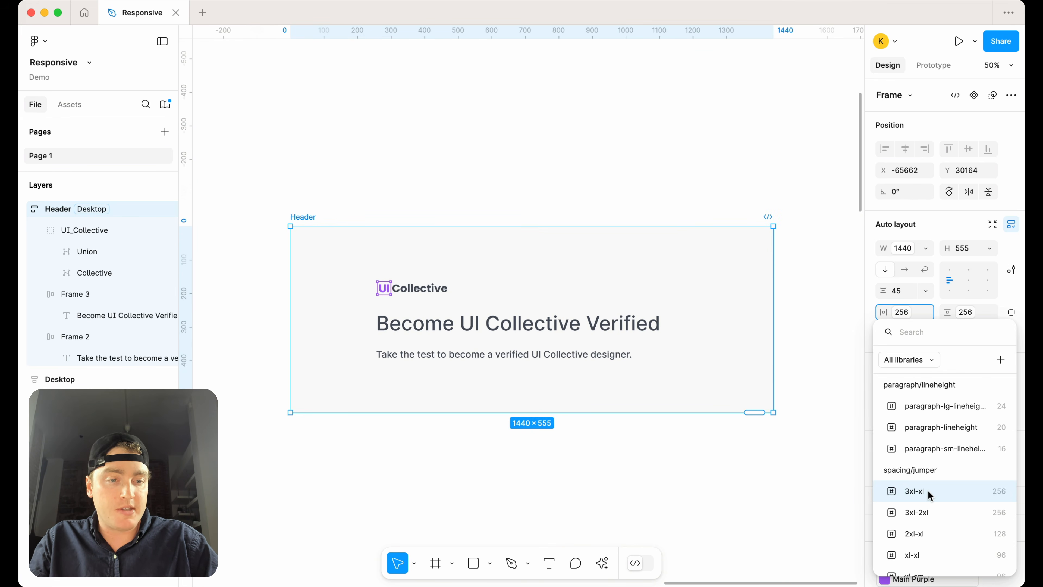
scroll(932, 503, down, 1)
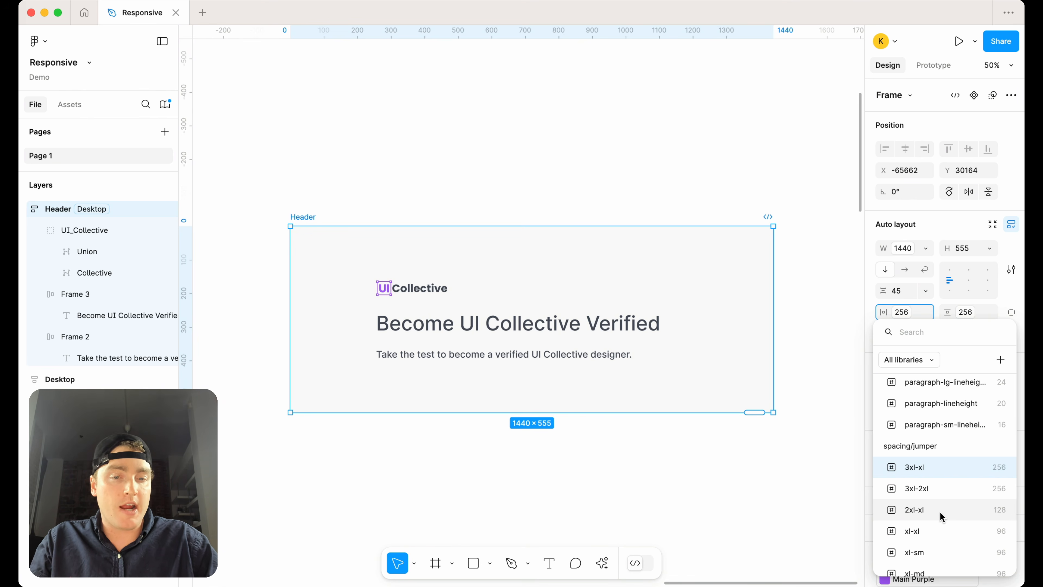
click(940, 512)
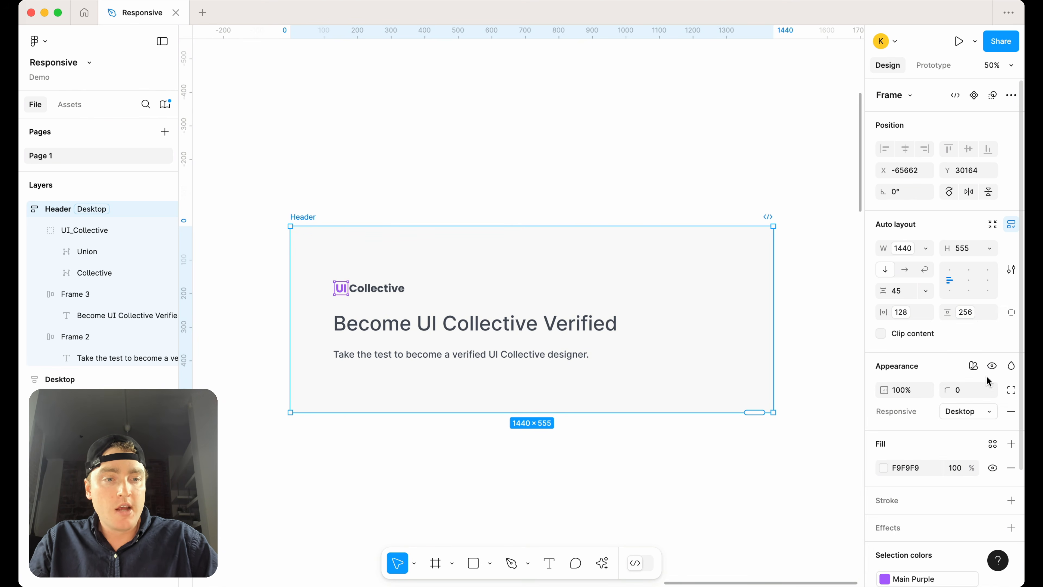
click(969, 316)
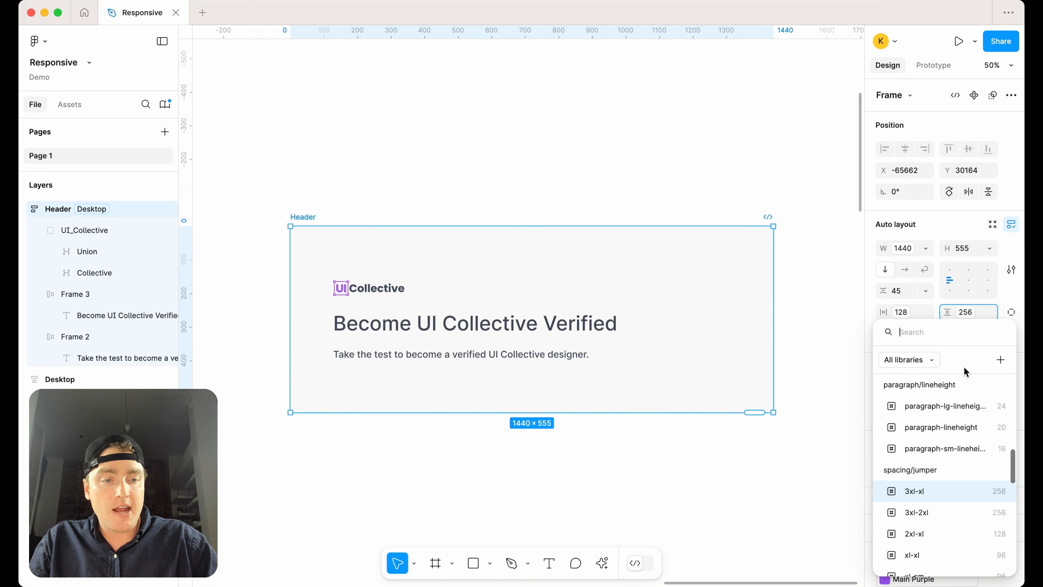
click(926, 529)
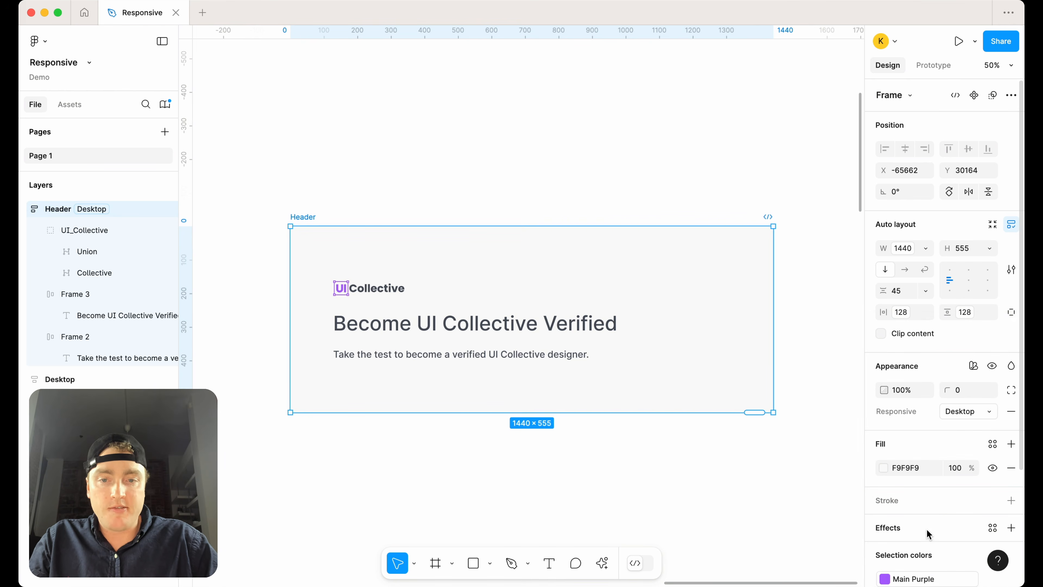
Preview the Header frame with its 2xl-xl padding in the Tablet and Mobile Responsive modes
scroll(679, 447, down, 1)
scroll(679, 447, left, 1)
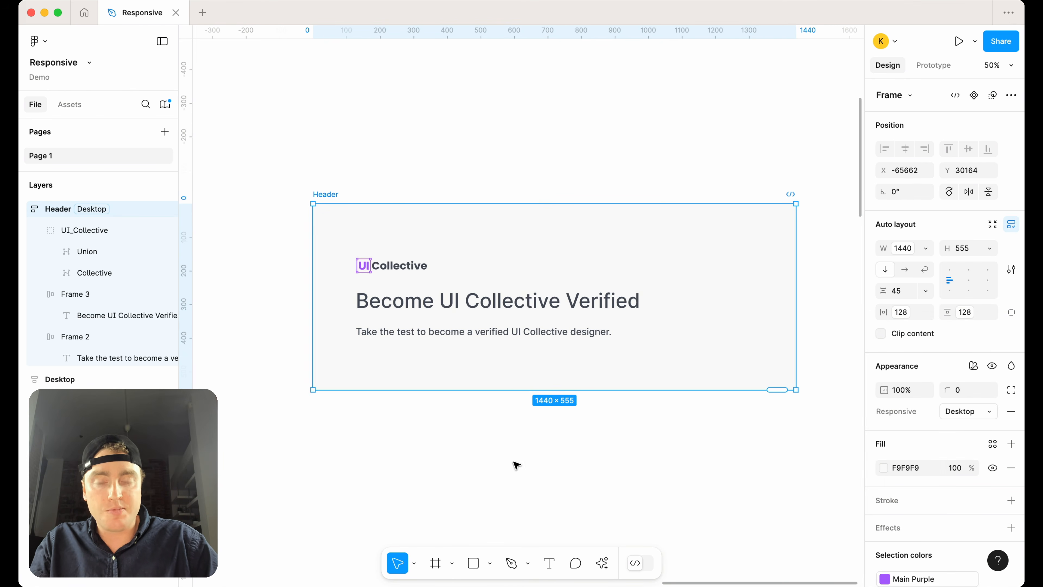
click(972, 412)
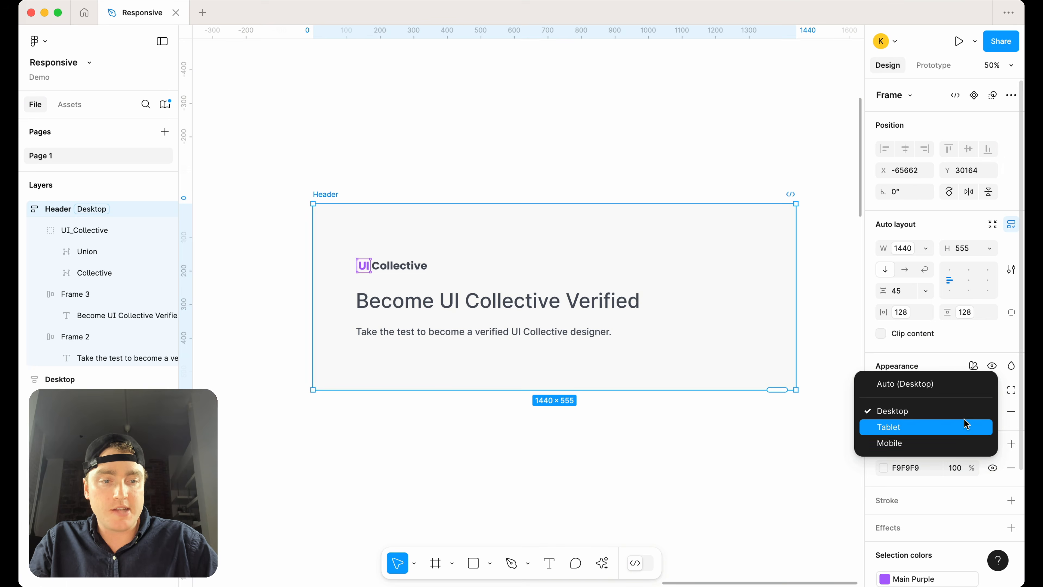
click(964, 426)
click(962, 413)
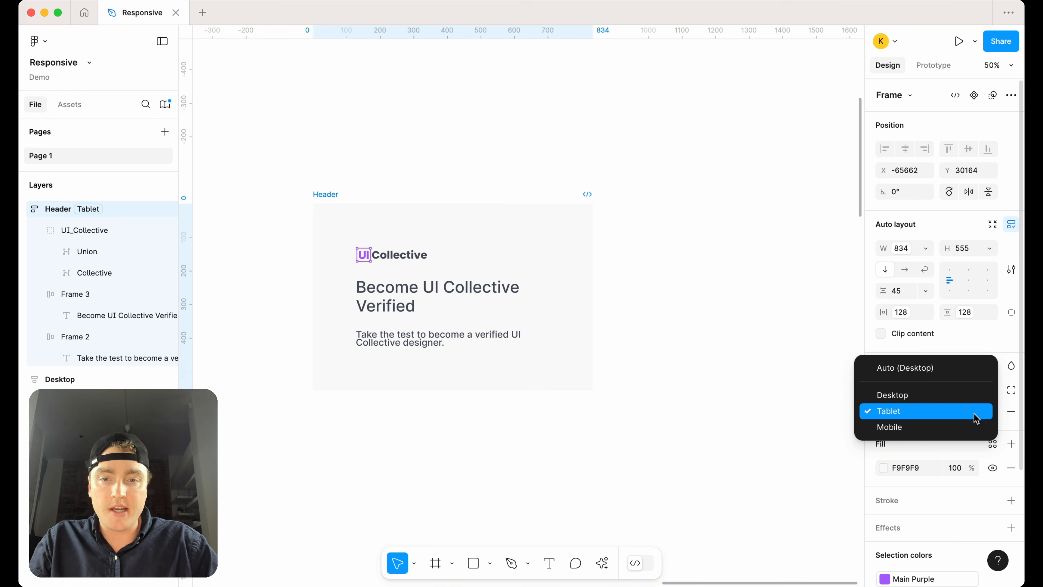
click(971, 429)
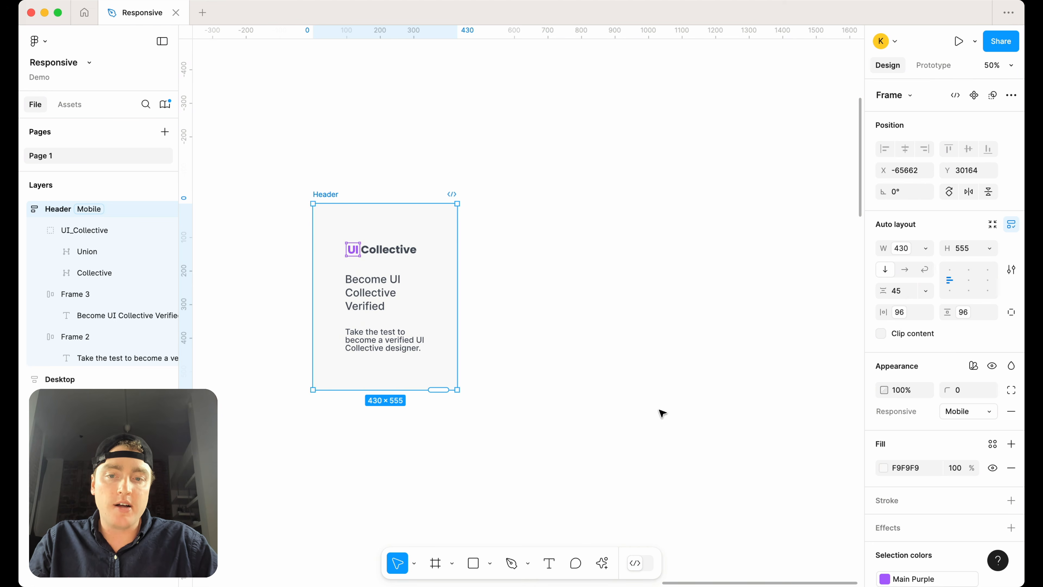
click(661, 413)
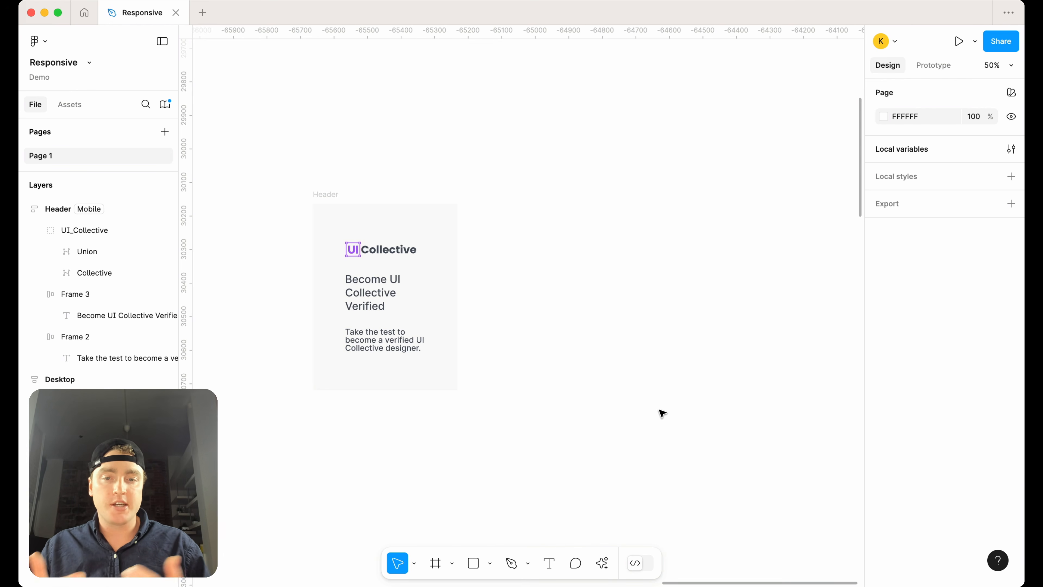
Set the Header frame's Responsive mode back to Desktop and deselect it
scroll(690, 299, left, 5)
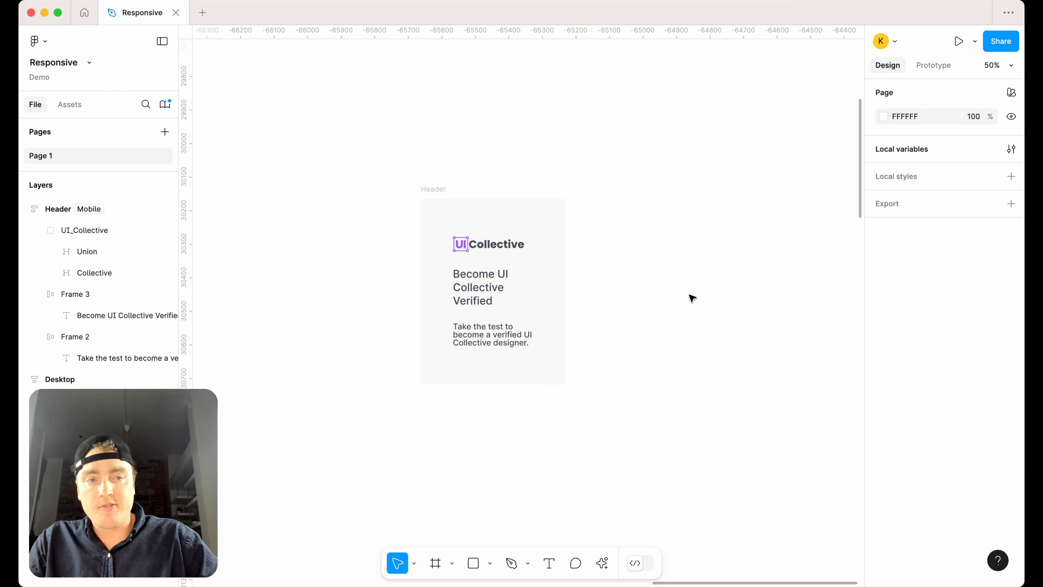
click(438, 190)
click(950, 412)
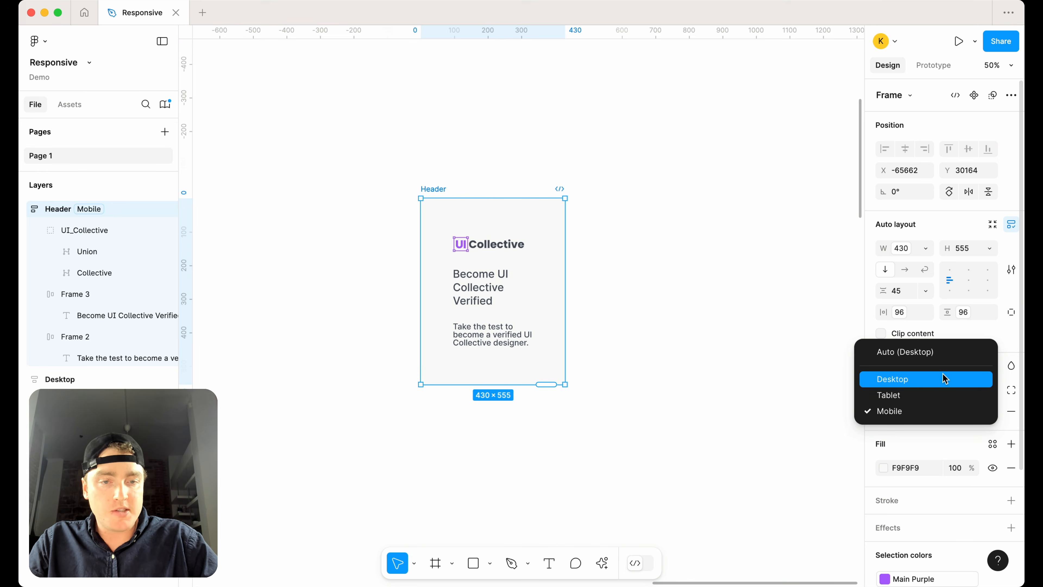
click(943, 378)
click(754, 137)
scroll(754, 134, right, 2)
scroll(755, 134, down, 1)
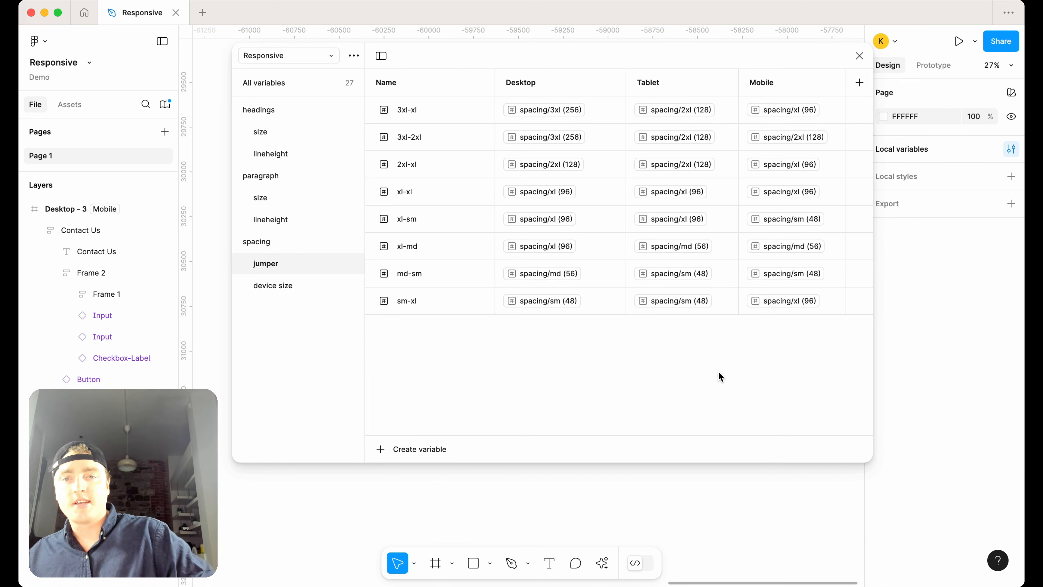
Review the Brand collection's spacing variables, then go back to the Responsive collection's jumper variables
click(311, 56)
click(318, 75)
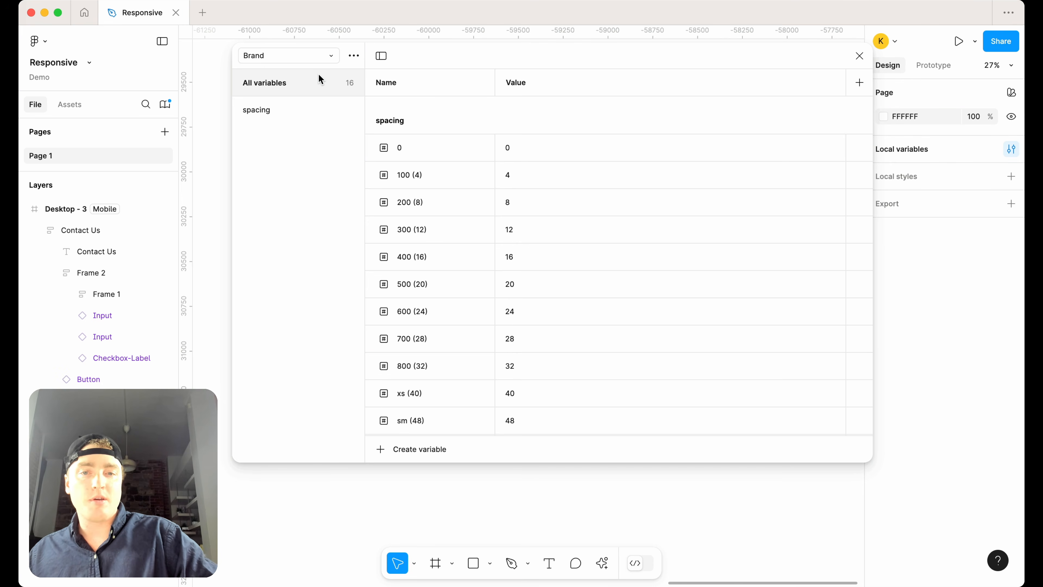
click(319, 56)
click(316, 90)
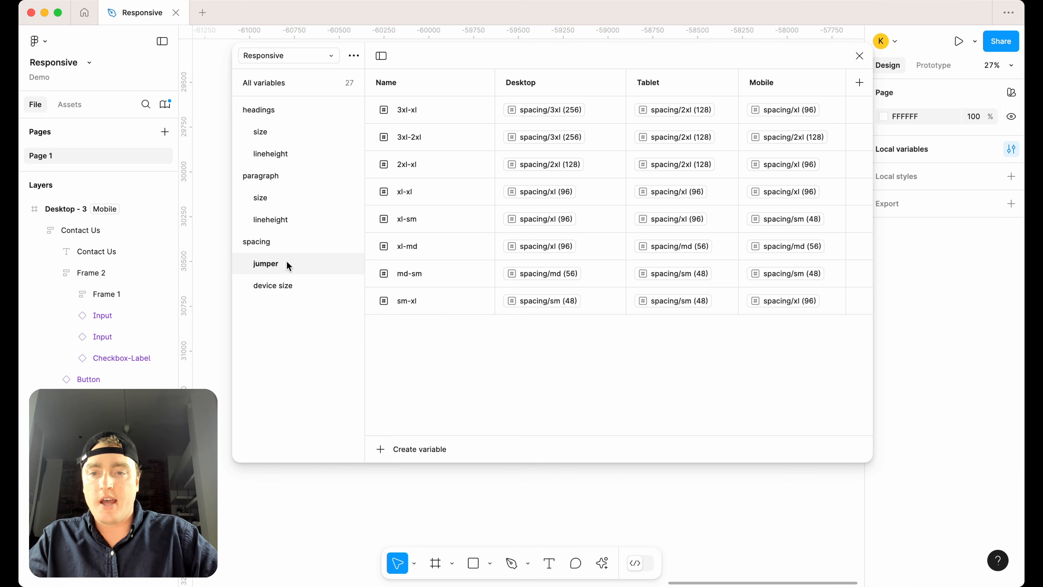
Create a number variable named form/width in the Responsive collection's spacing group, then close the variables window
click(282, 243)
click(414, 450)
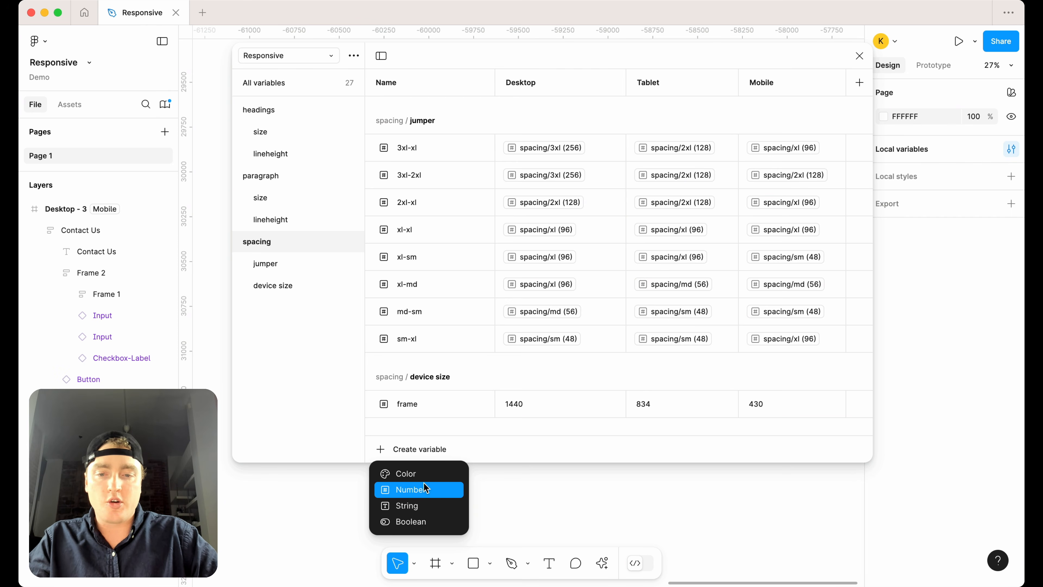
click(423, 489)
text(form/width)
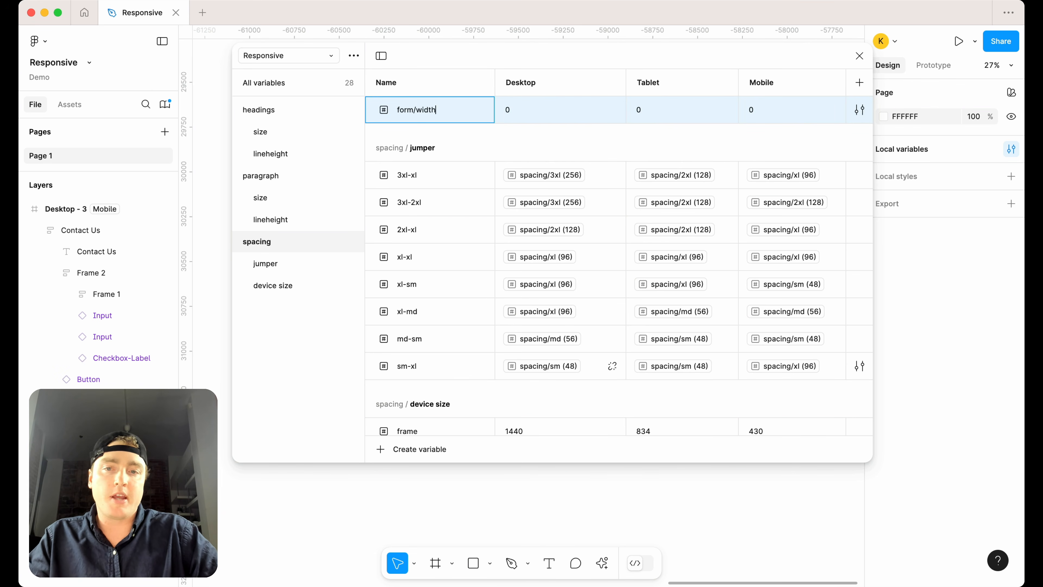
key(Return)
scroll(465, 392, down, 2)
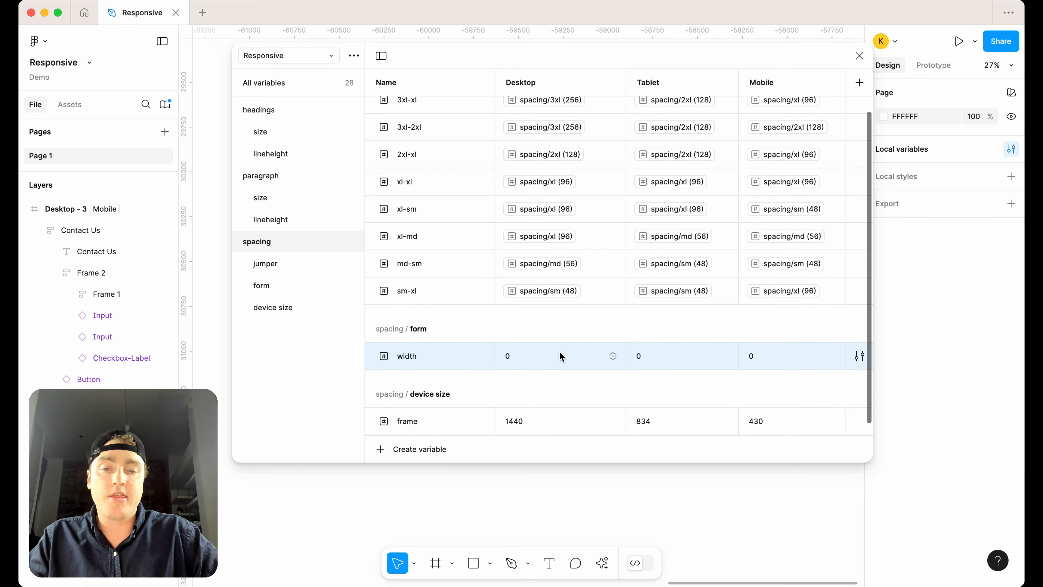
click(859, 55)
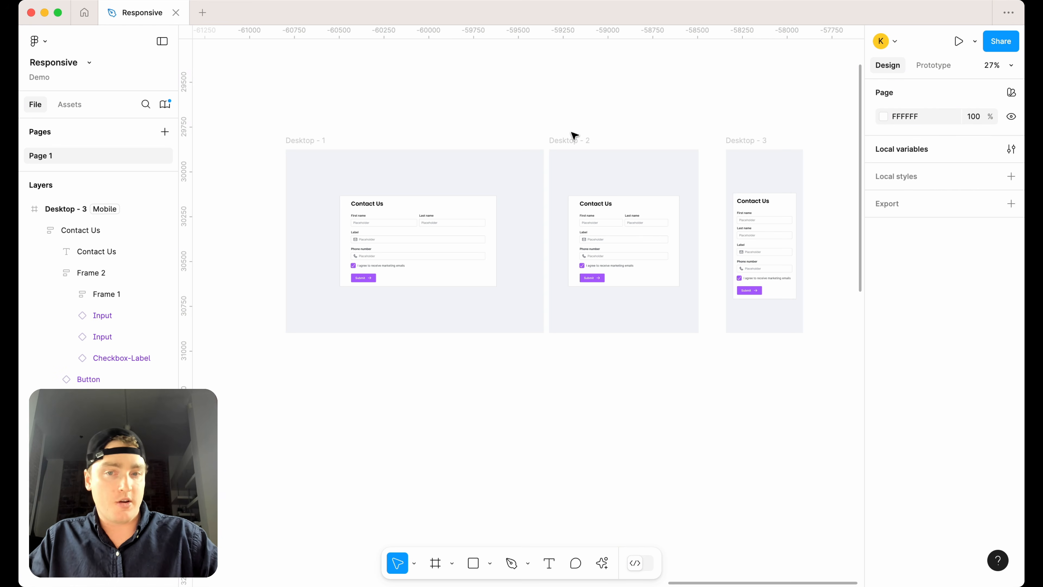
Check the widths of the Contact Us forms in the Desktop - 1 and Desktop - 2 frames
scroll(508, 181, up, 2)
click(459, 212)
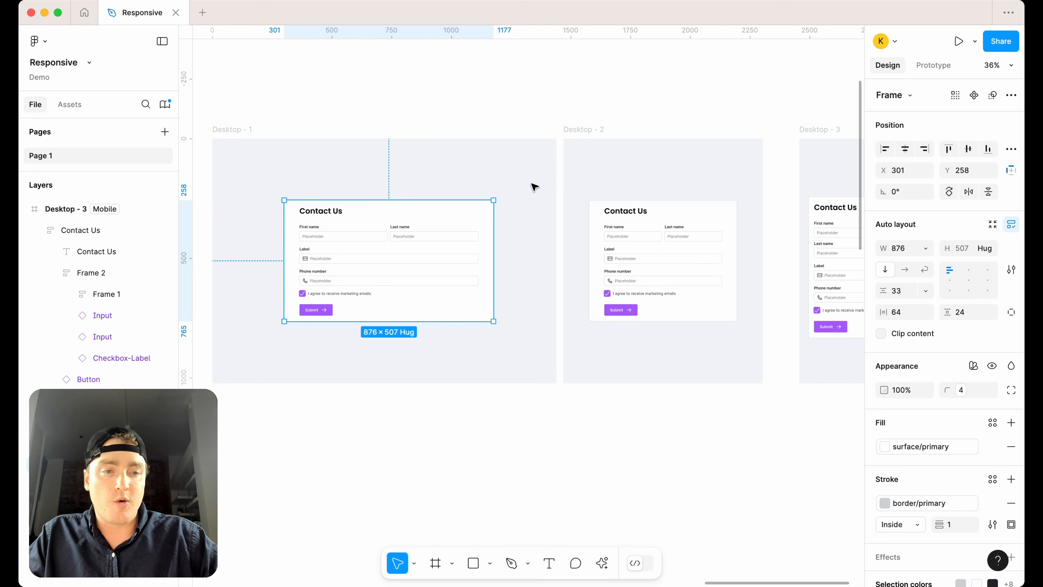
scroll(534, 187, down, 1)
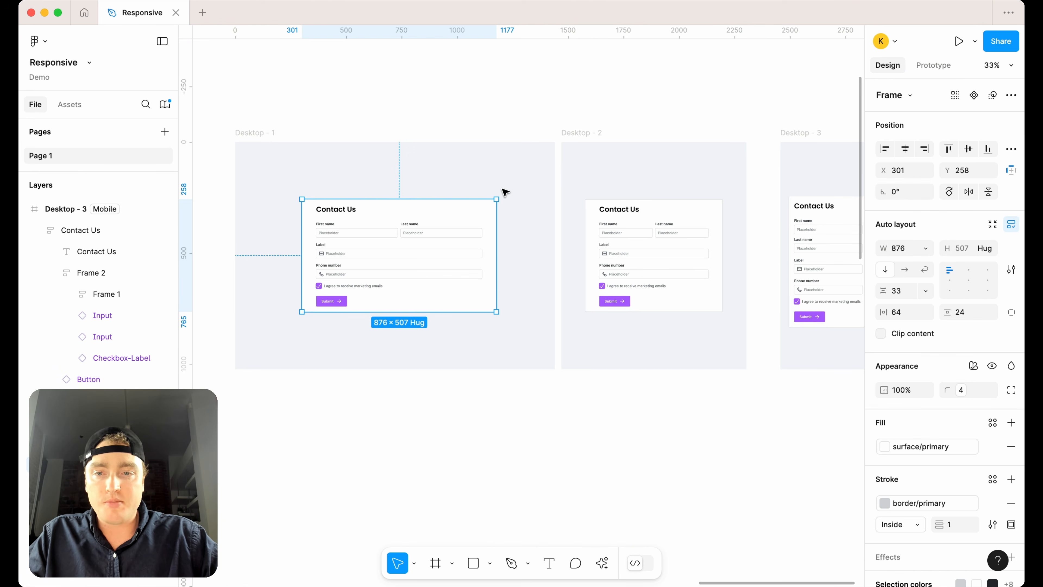
scroll(450, 166, up, 1)
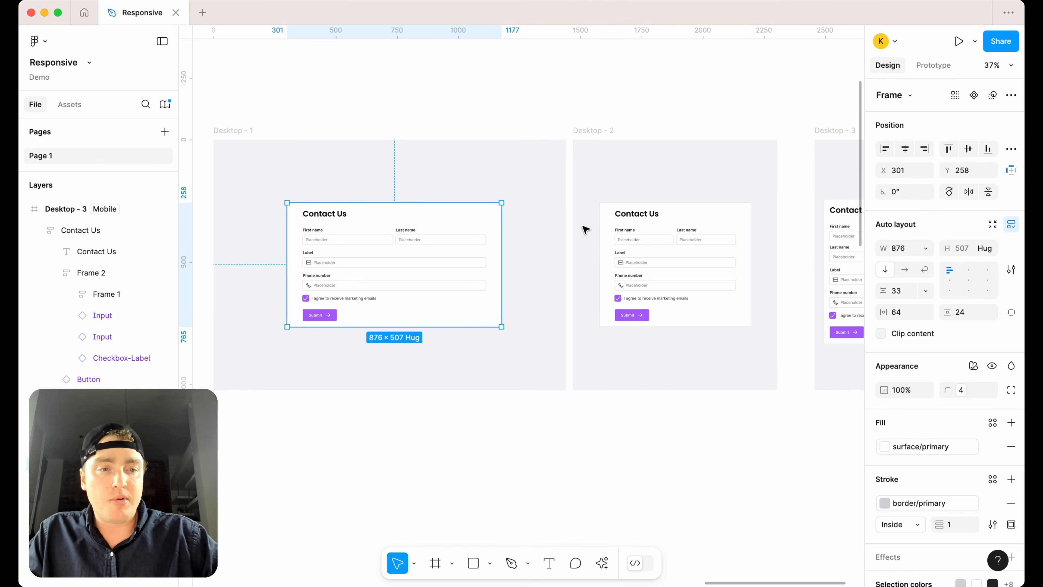
scroll(573, 221, left, 2)
click(628, 217)
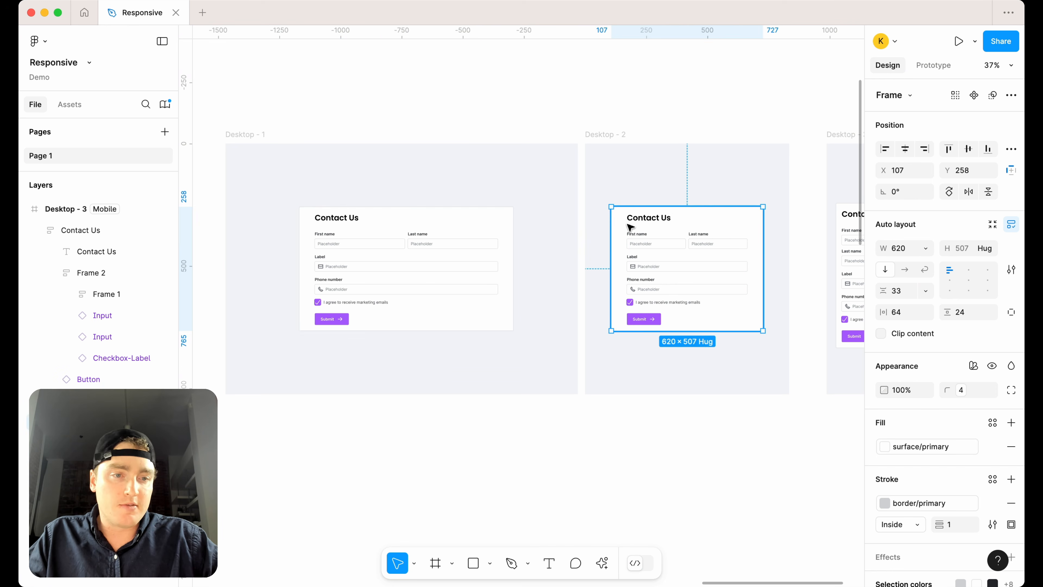
click(456, 233)
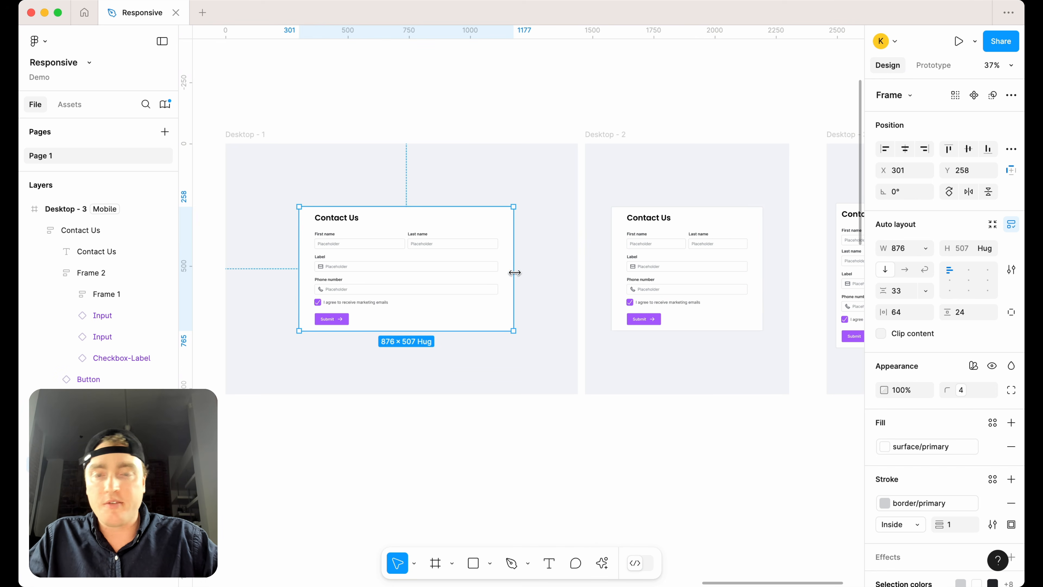
click(653, 423)
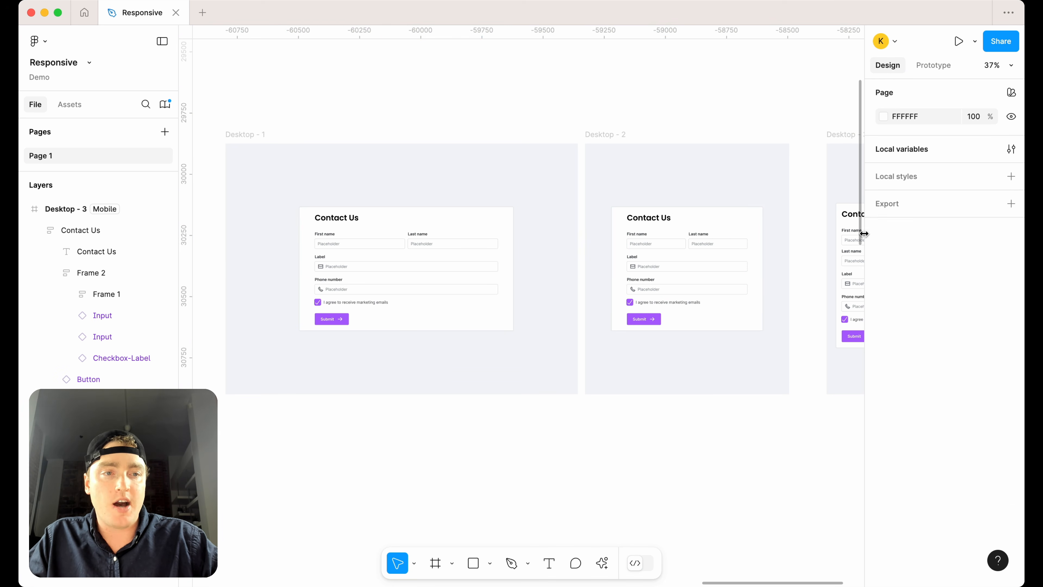
Set the Desktop value of the form width variable to 876
click(1011, 148)
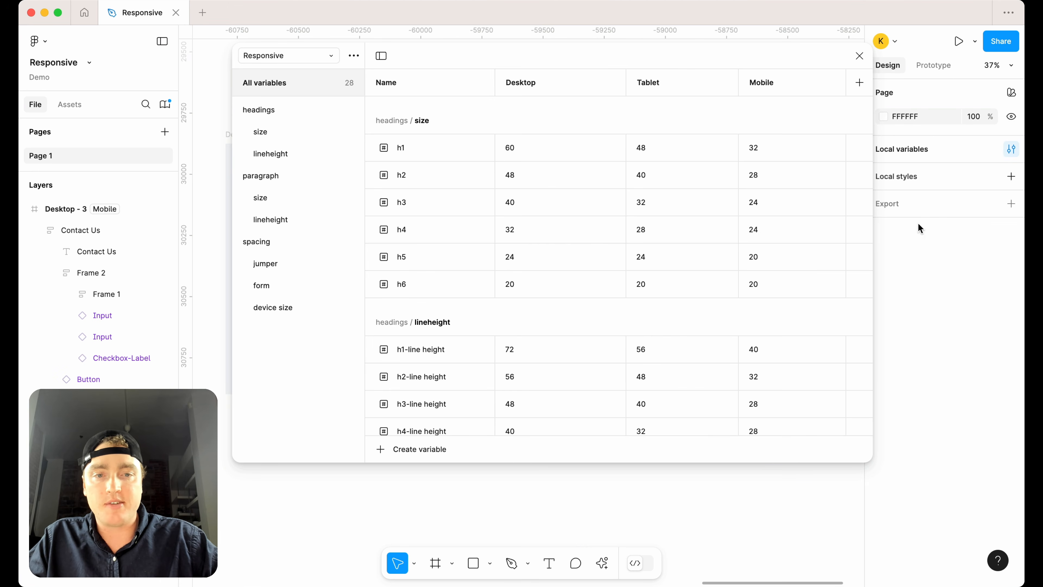
click(291, 288)
click(532, 119)
text(87)
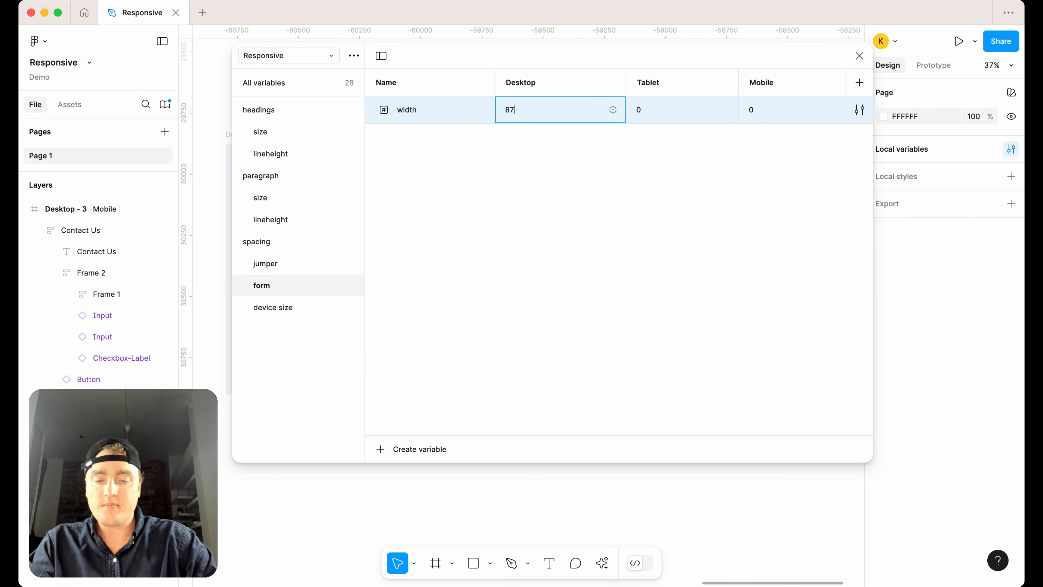
text(6)
key(Return)
Check the Contact Us form's width in Desktop - 2 and set the form width variable's Tablet value to 620
drag(491, 43, 706, 123)
scroll(416, 181, right, 8)
click(400, 223)
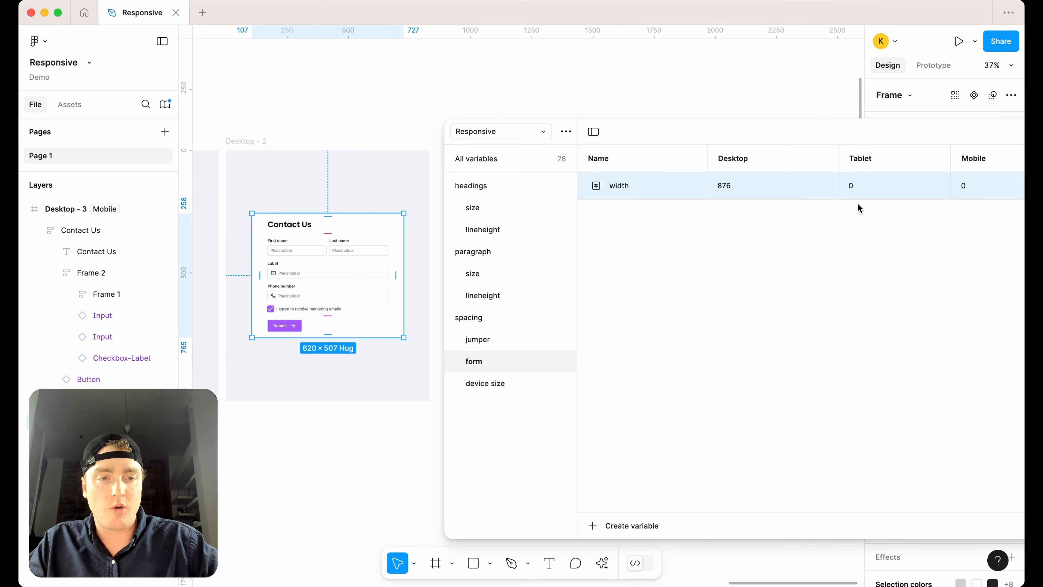
click(852, 186)
drag(839, 140, 564, 154)
double_click(588, 206)
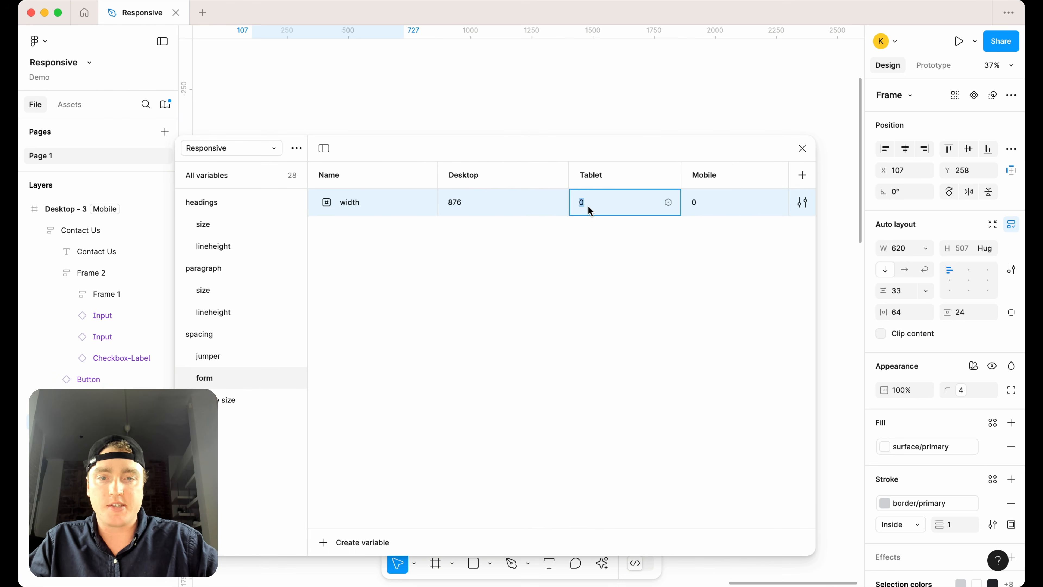
text(620)
key(Return)
Check the Contact Us form's width in Desktop - 3 and set the form width variable's Mobile value to 355
drag(441, 145, 747, 153)
scroll(411, 188, right, 4)
scroll(411, 187, down, 1)
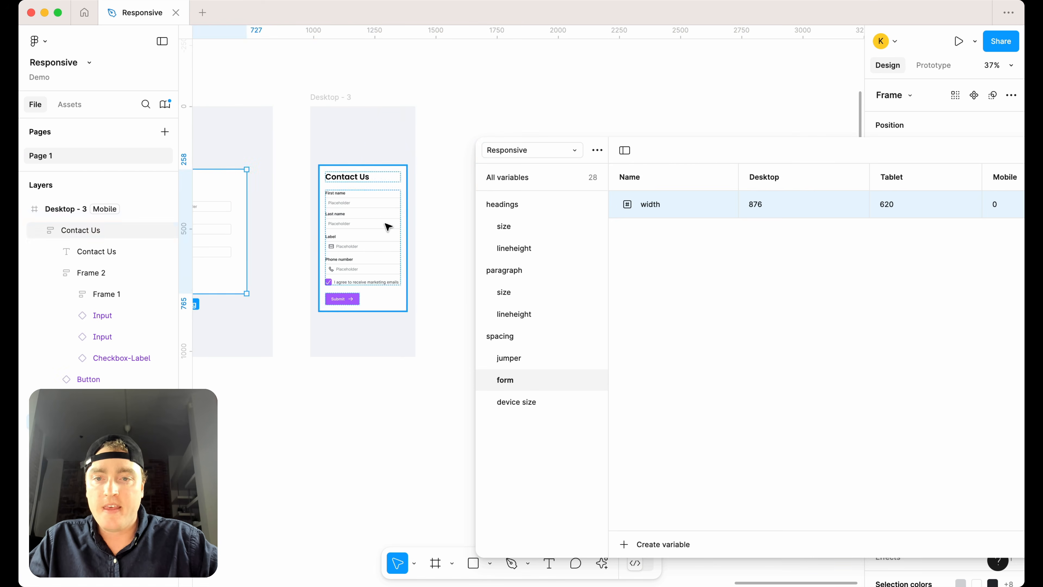
click(385, 225)
drag(809, 158, 586, 128)
click(779, 177)
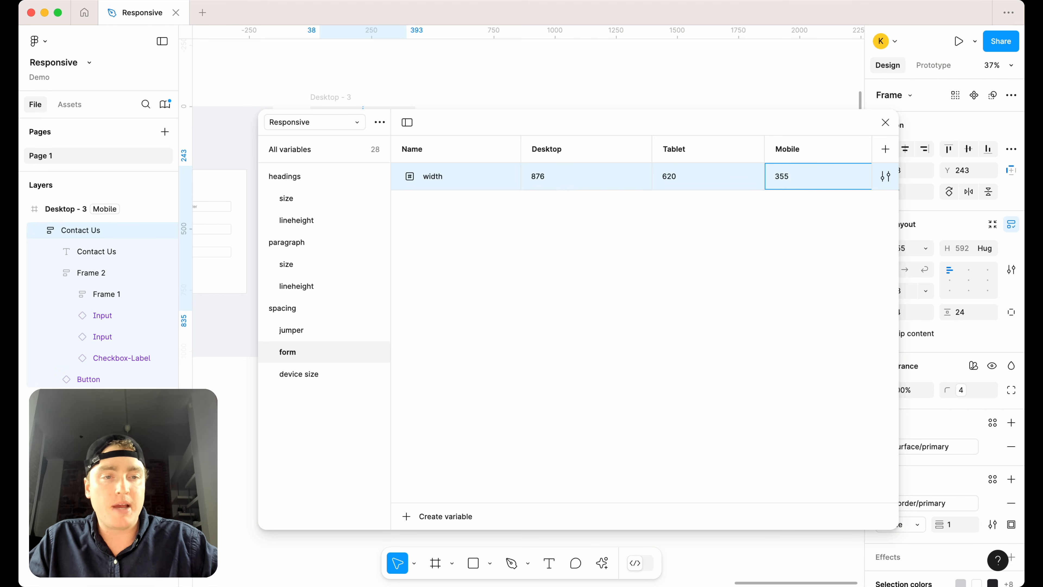
key(Return)
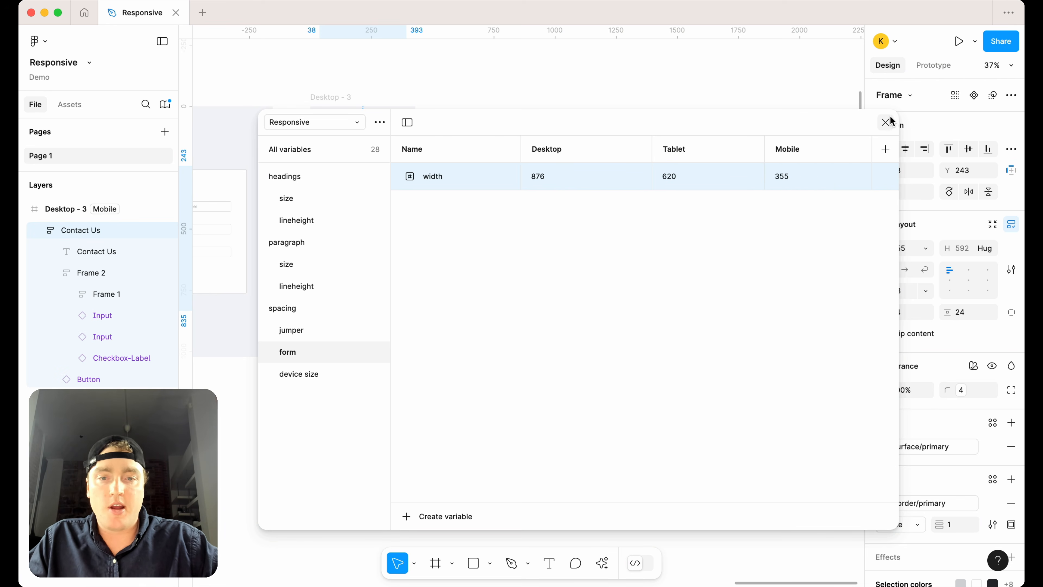
click(887, 123)
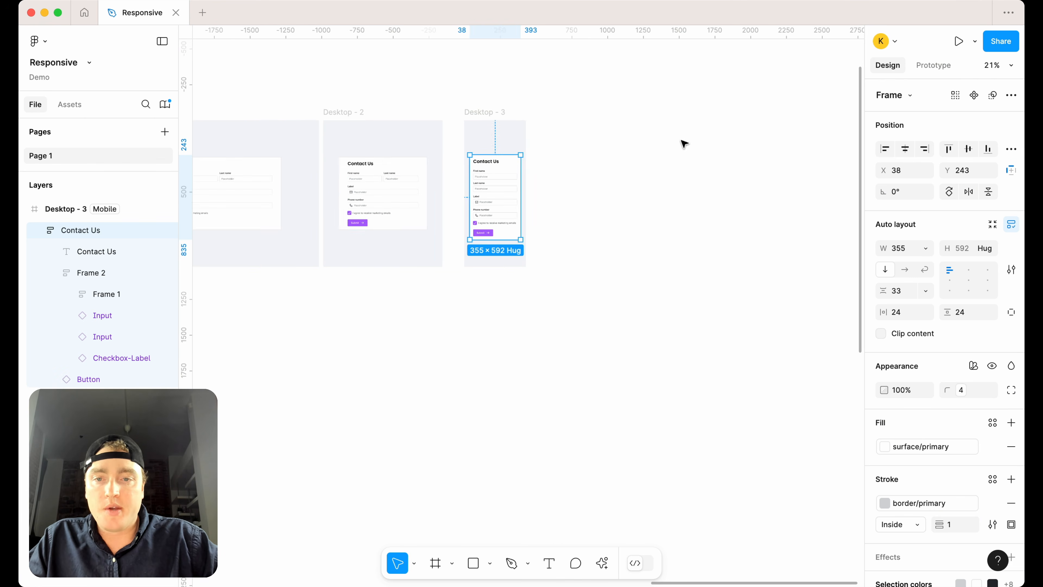
Apply the spacing/form width variable to the width of the Contact Us form in Desktop - 1
scroll(682, 144, down, 3)
click(366, 170)
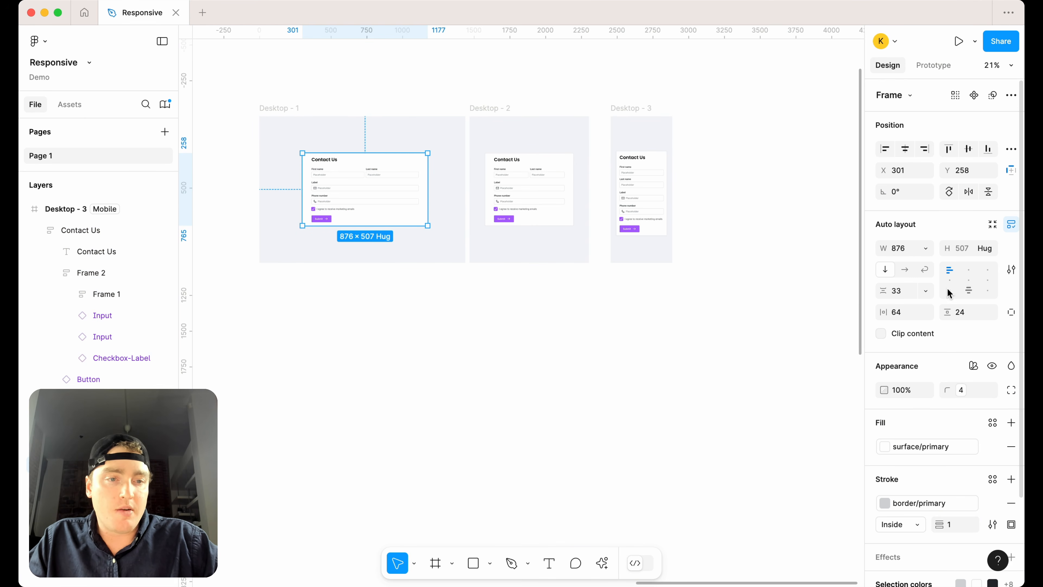
click(926, 249)
click(937, 334)
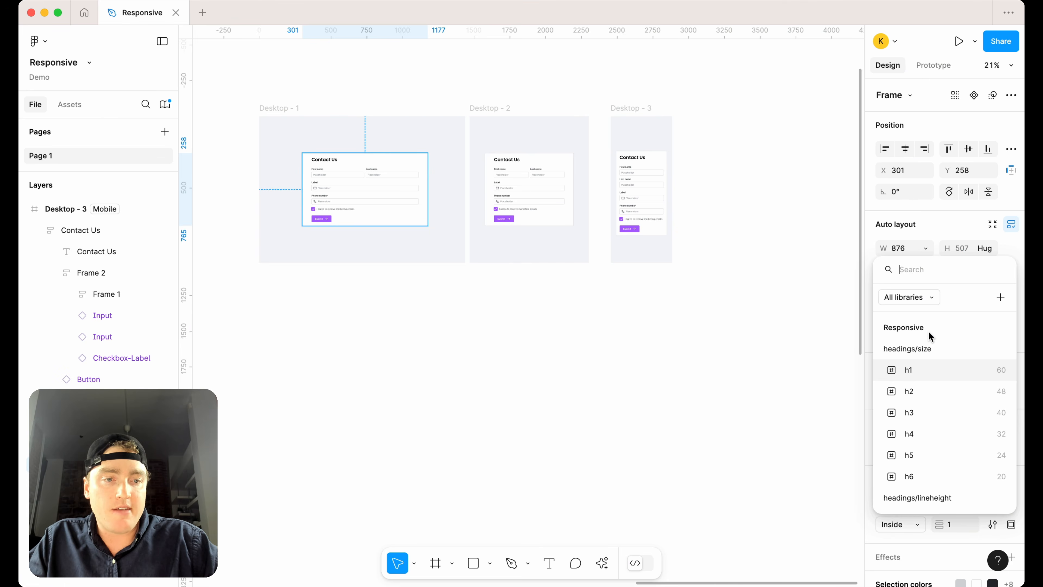
text(form)
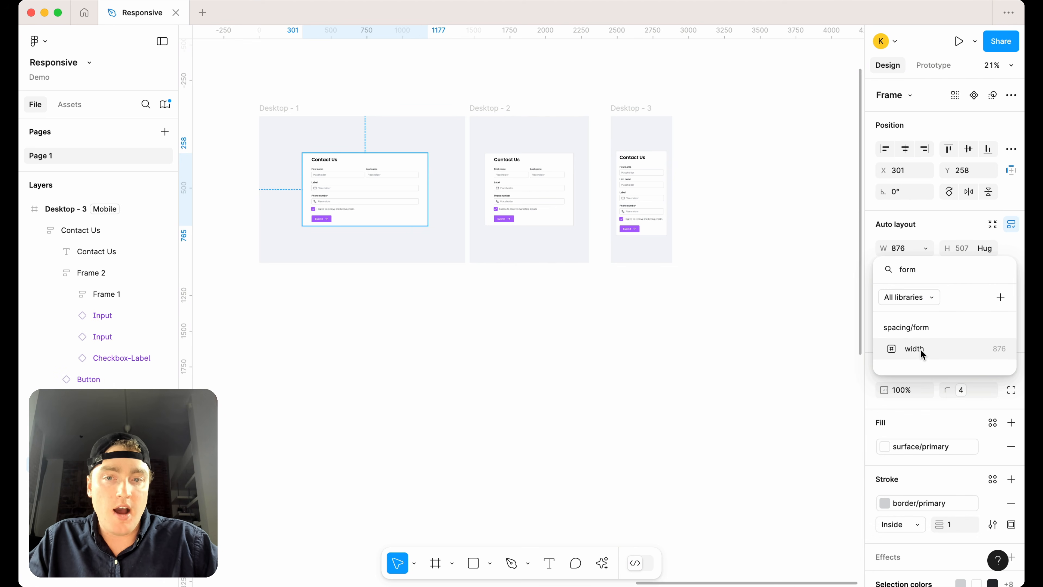
click(920, 348)
Move the Contact Us forms of Desktop - 2 and Desktop - 3 out of their frames onto the canvas below
click(514, 174)
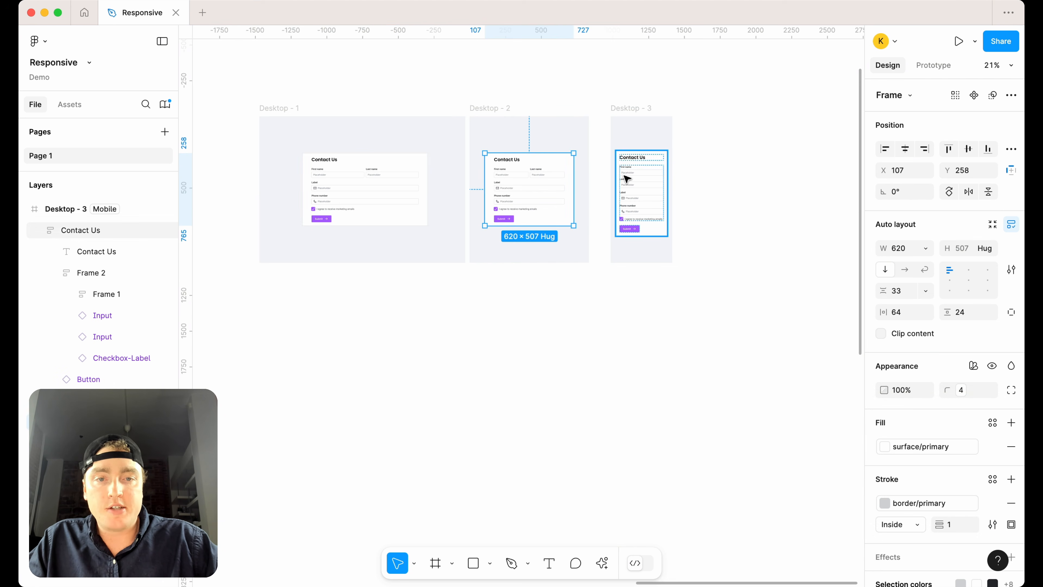
shift+click(634, 164)
drag(634, 164, 631, 312)
Place copies of Desktop - 1's Contact Us form in the Desktop - 2 and Desktop - 3 frames
click(367, 171)
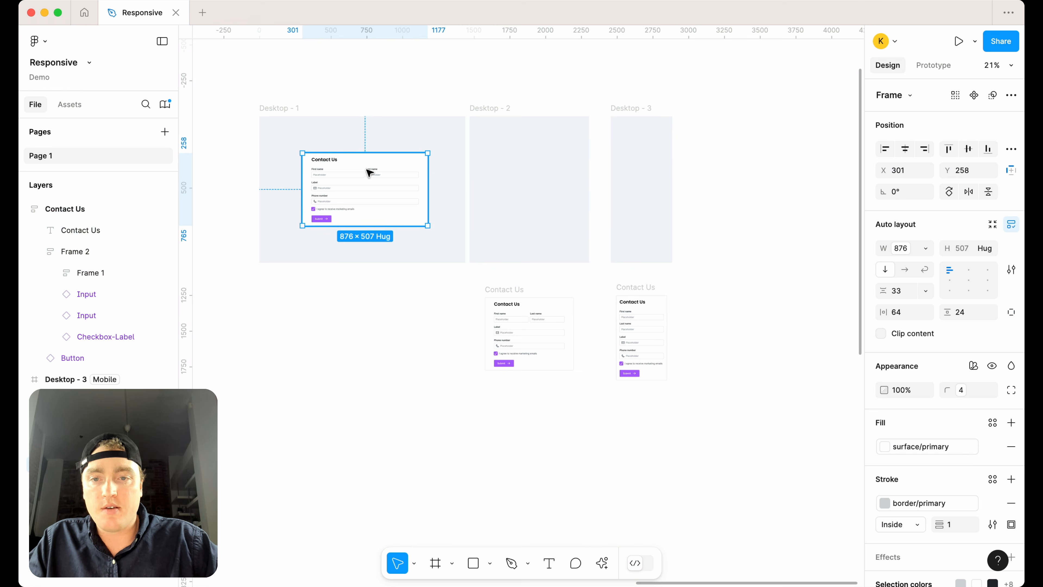
drag(340, 176, 715, 196)
scroll(560, 168, up, 5)
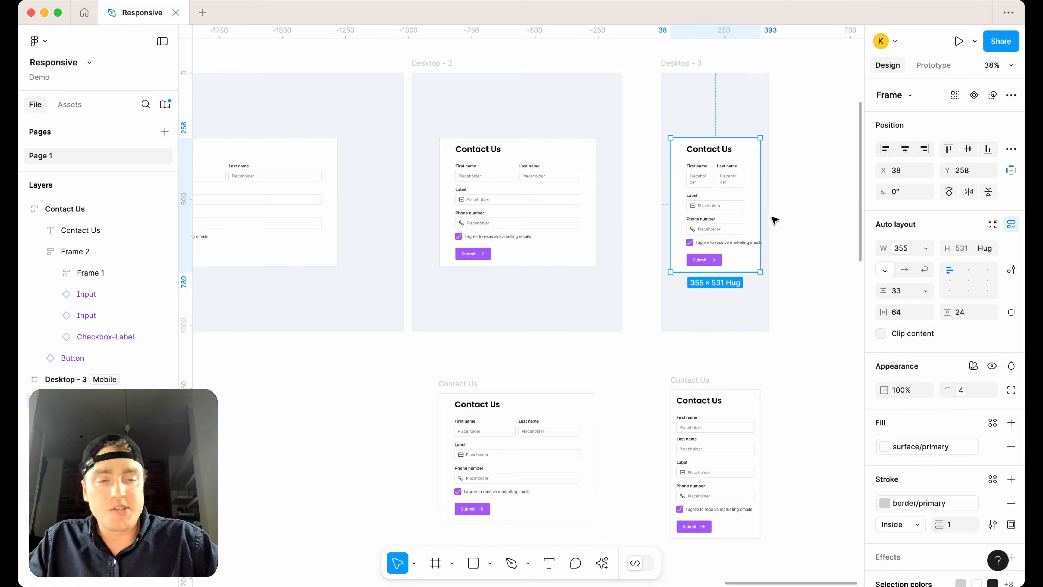
click(803, 203)
scroll(313, 202, down, 3)
scroll(312, 203, left, 5)
scroll(313, 202, up, 2)
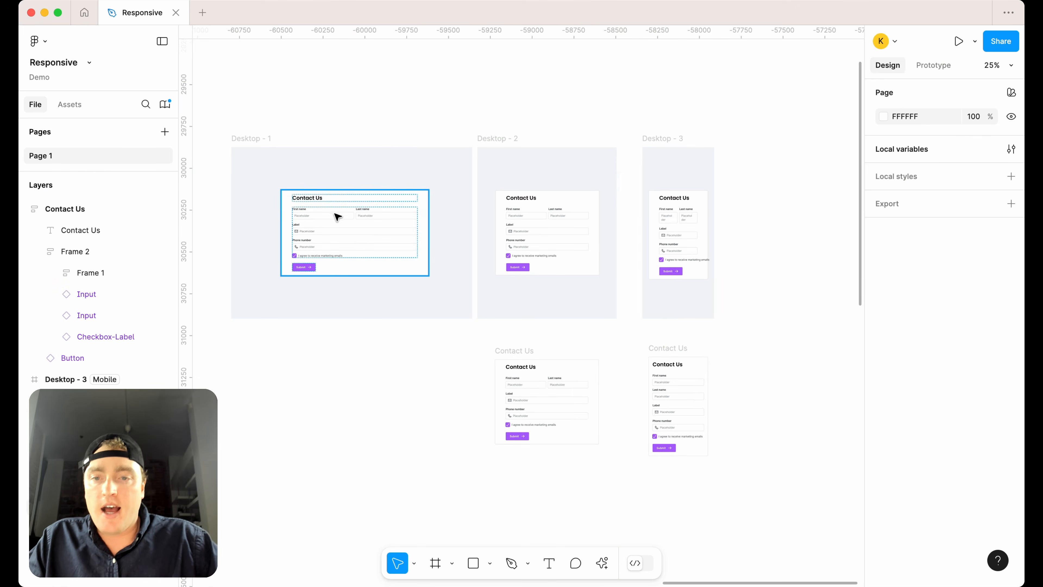
click(338, 214)
click(772, 182)
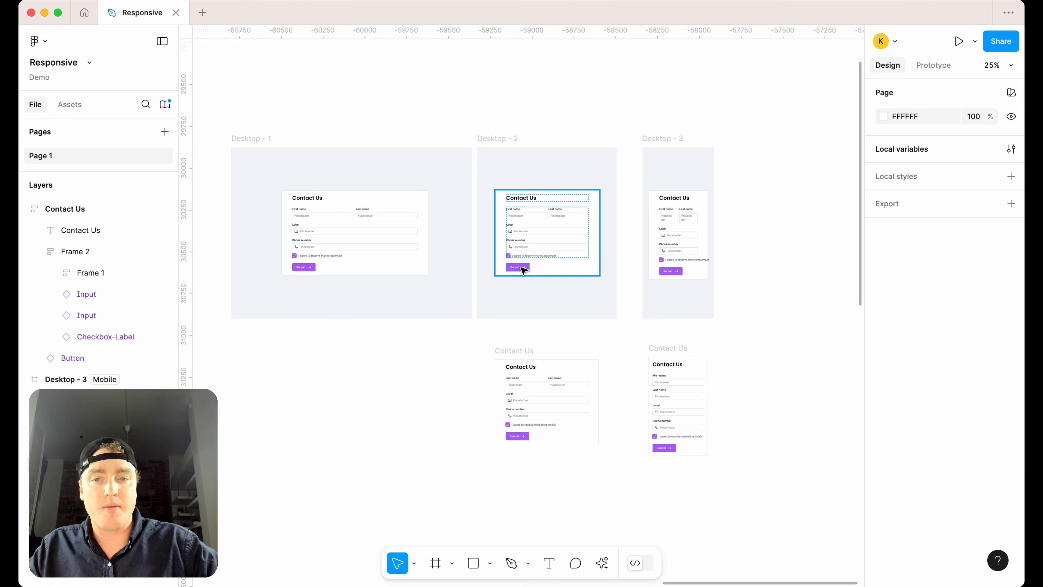
click(395, 233)
click(790, 263)
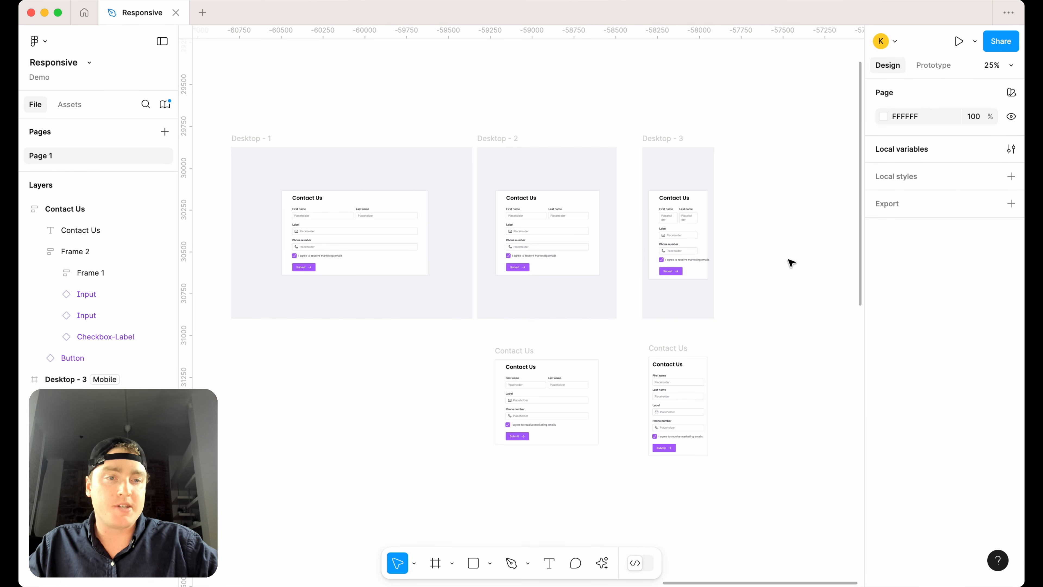
Compare the form width variable's mode values with the Contact Us form widths in Desktop - 1 and Desktop - 2
click(1011, 149)
click(288, 352)
scroll(240, 280, right, 1)
drag(477, 123, 578, 103)
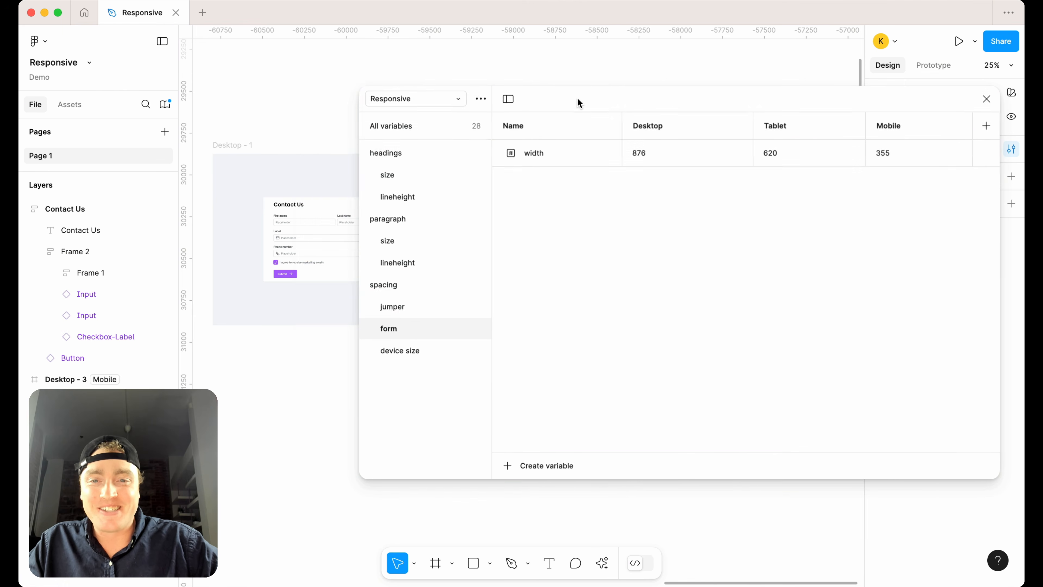
scroll(279, 247, up, 3)
click(279, 252)
drag(775, 110, 594, 181)
click(808, 179)
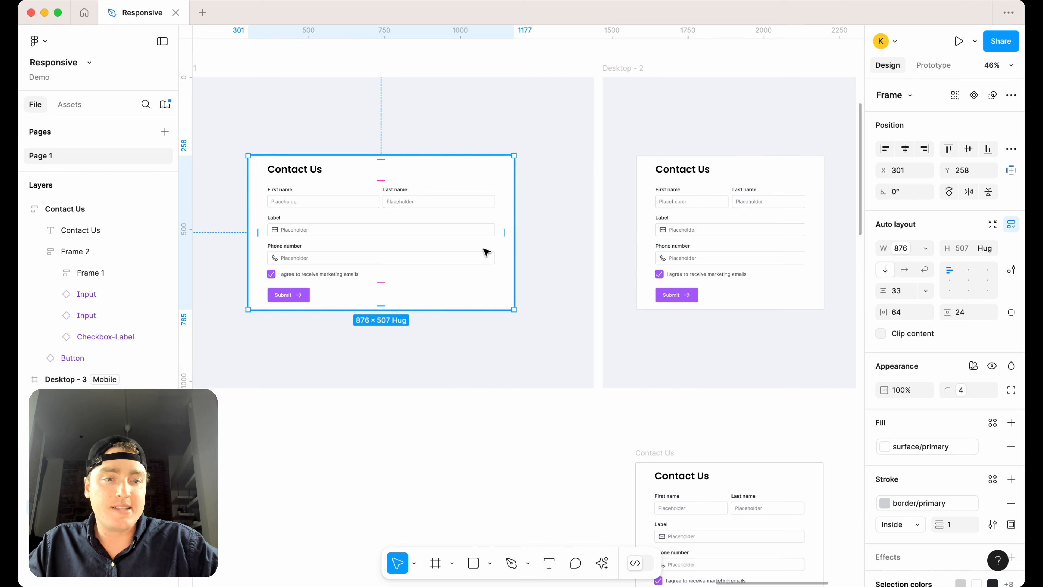
scroll(622, 268, down, 2)
click(597, 259)
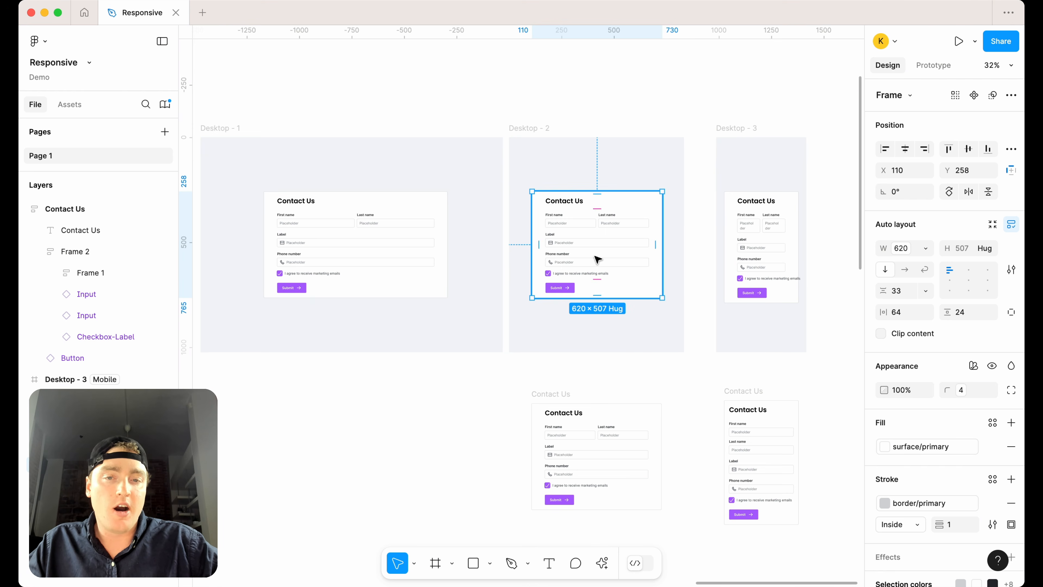
scroll(595, 261, right, 3)
Try a horizontal padding of 18 on the Contact Us form in Desktop - 3
click(689, 261)
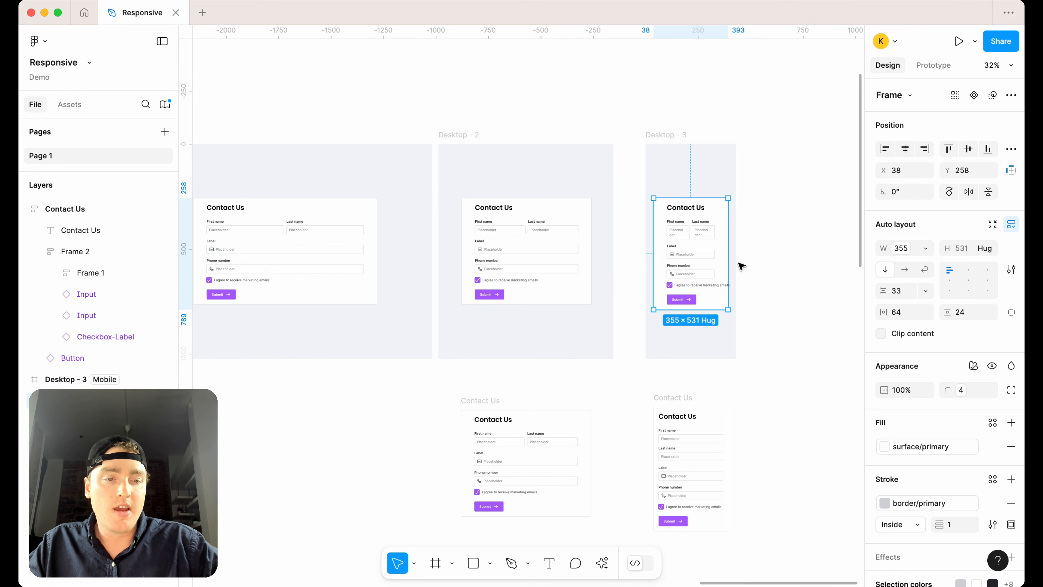
scroll(741, 266, up, 2)
click(909, 314)
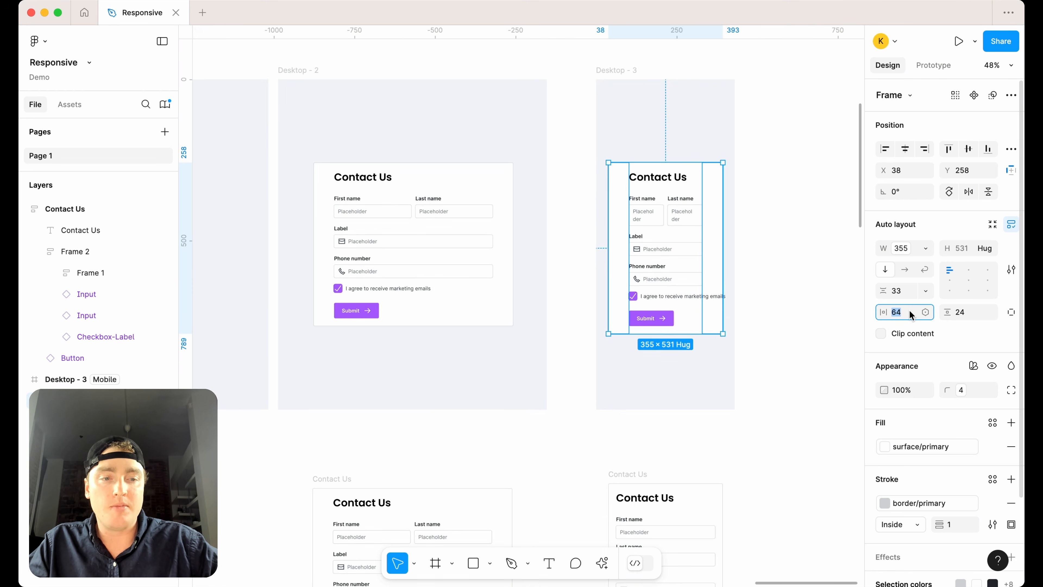
text(18)
key(Return)
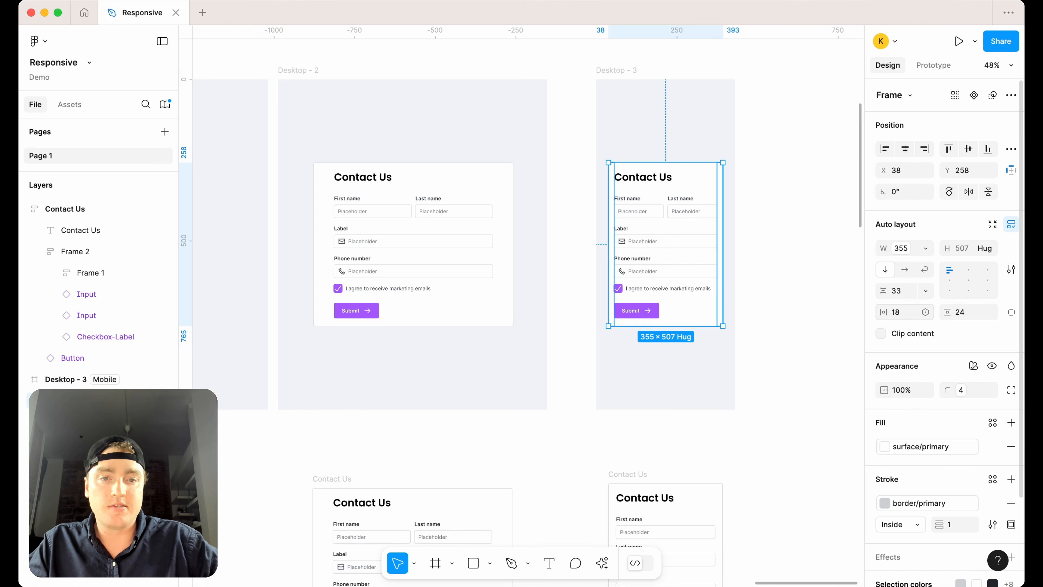
Undo the horizontal padding change on Desktop - 3's Contact Us form and deselect it
click(825, 276)
scroll(829, 272, down, 2)
scroll(831, 270, left, 3)
scroll(831, 271, down, 1)
click(792, 245)
key(Escape)
click(792, 245)
key(super+z)
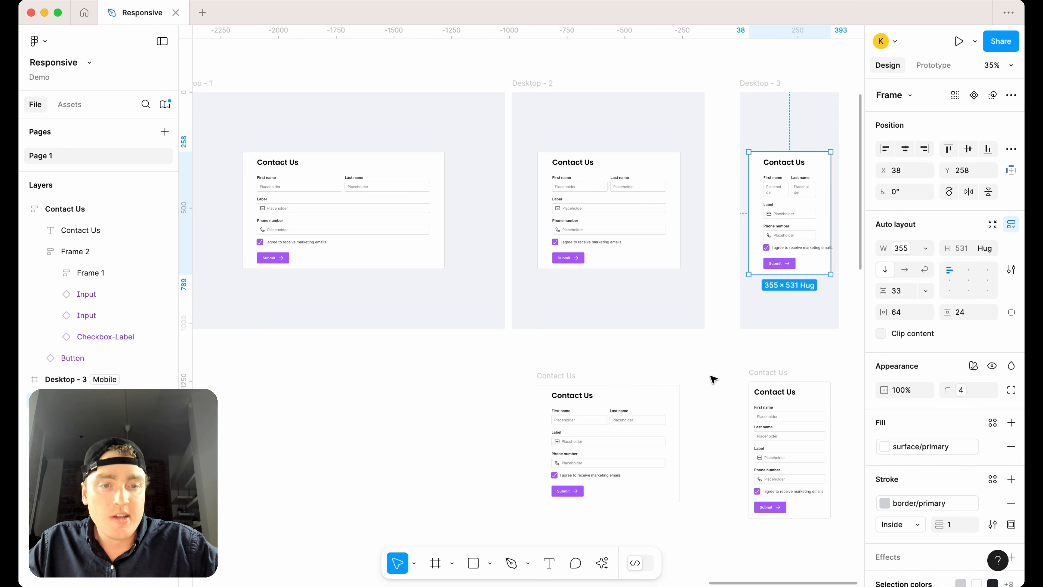
key(Escape)
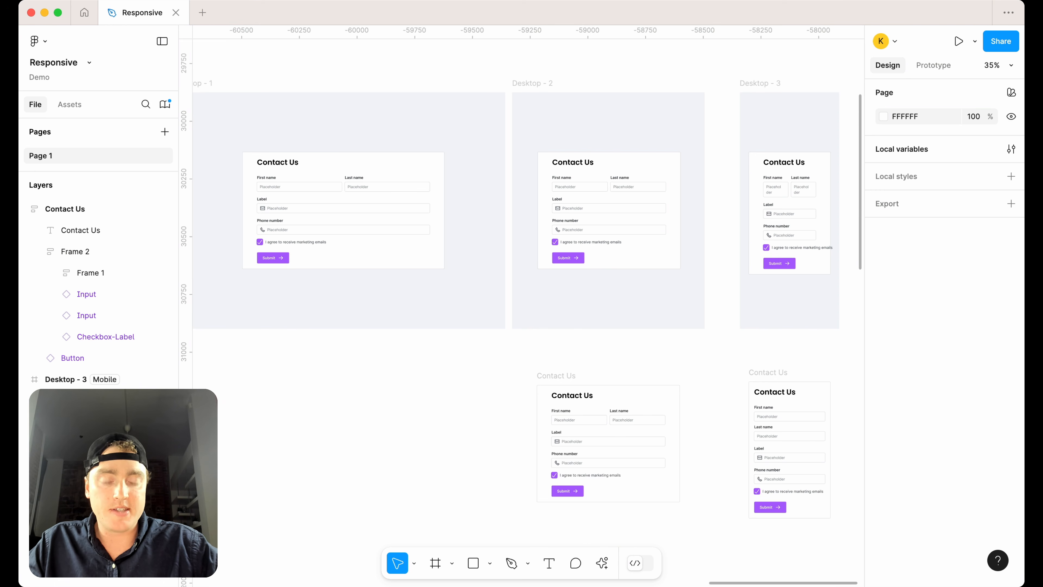
Duplicate the width variable in the spacing/form group and name the copy "horizontal spacing"
click(1011, 149)
click(254, 409)
click(385, 230)
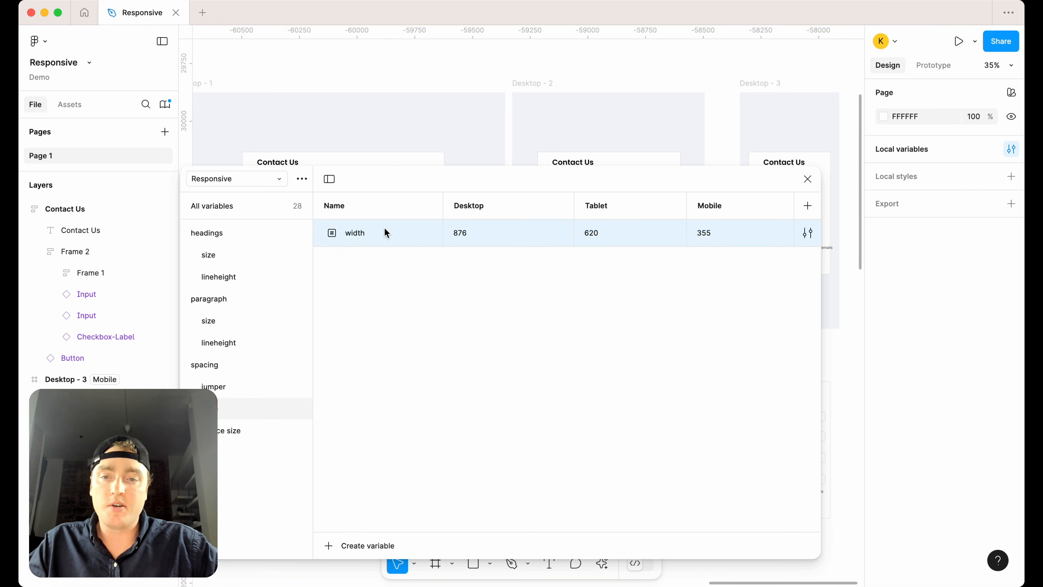
key(super+d)
text(ho)
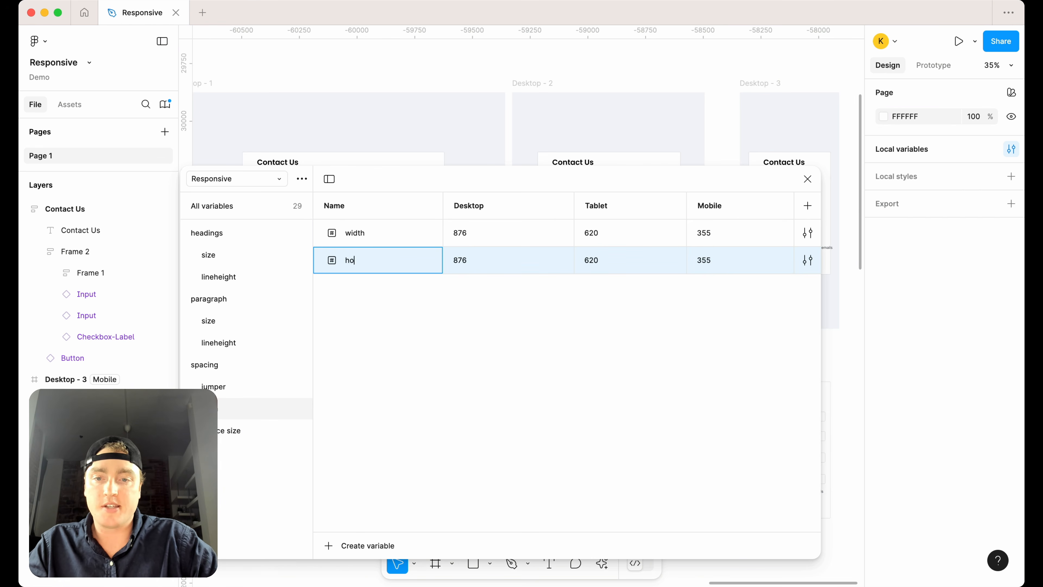
text(rizontal spacinh)
key(Return)
double_click(405, 265)
click(415, 260)
key(BackSpace)
text(g)
Set the horizontal spacing variable to 64 for Desktop, 64 for Tablet and 18 for Mobile, and close the variables
click(472, 257)
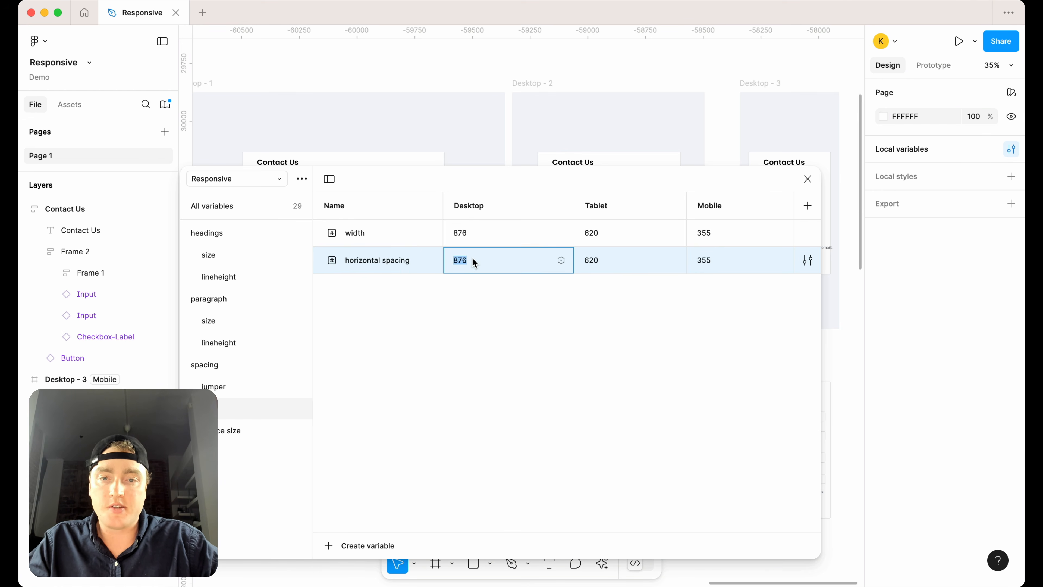
text(64)
key(Return)
click(597, 260)
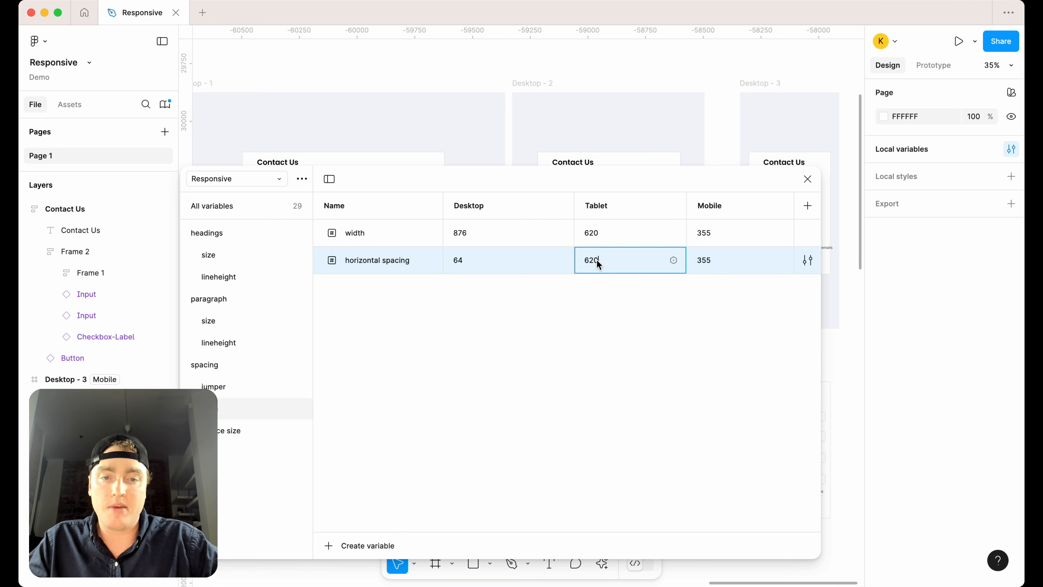
text(64)
key(Return)
click(718, 263)
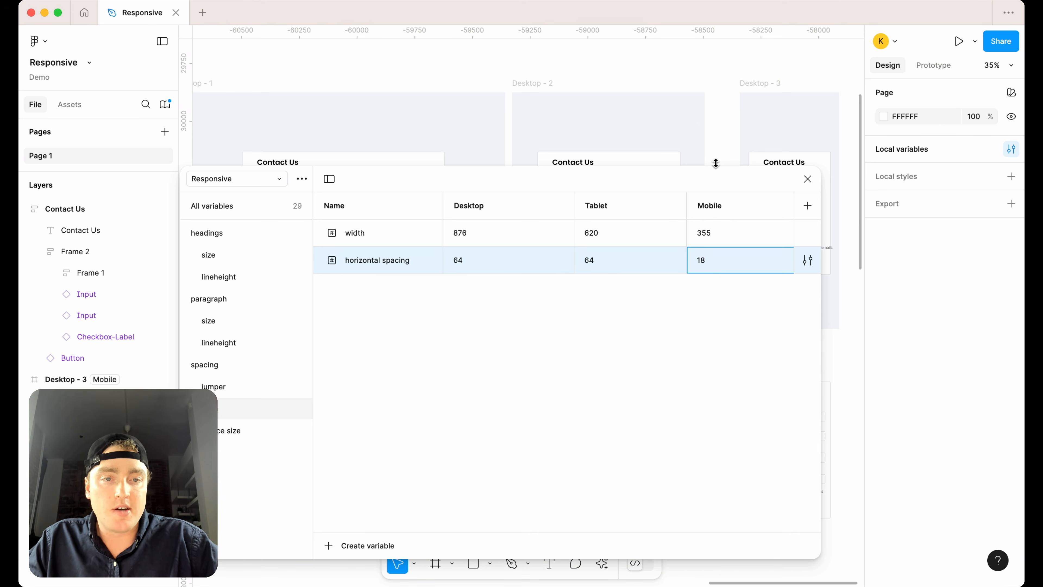
click(807, 179)
Delete the Contact Us forms from the Desktop - 2 and Desktop - 3 frames
click(804, 181)
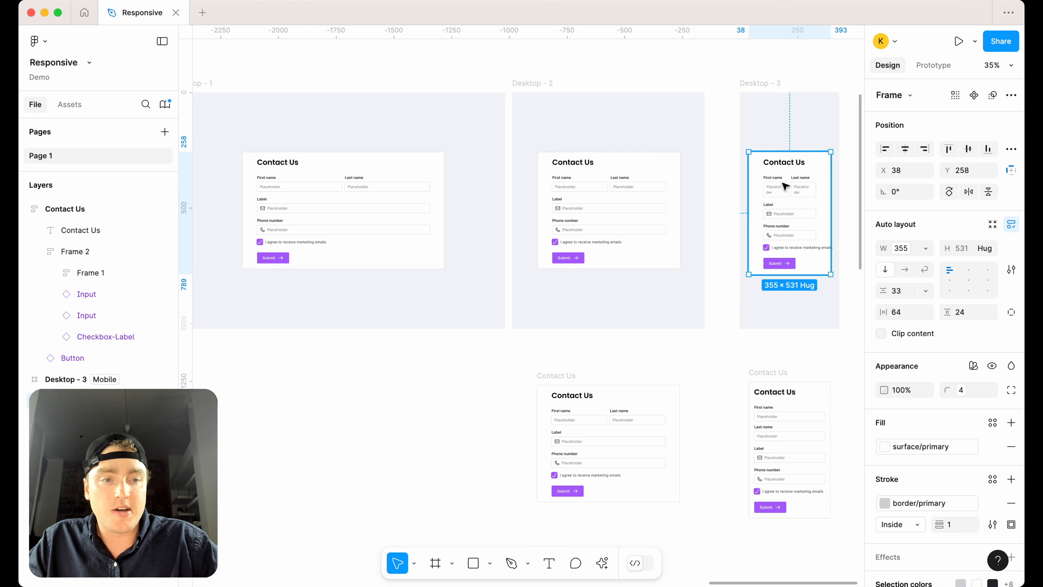
scroll(768, 240, down, 2)
click(609, 207)
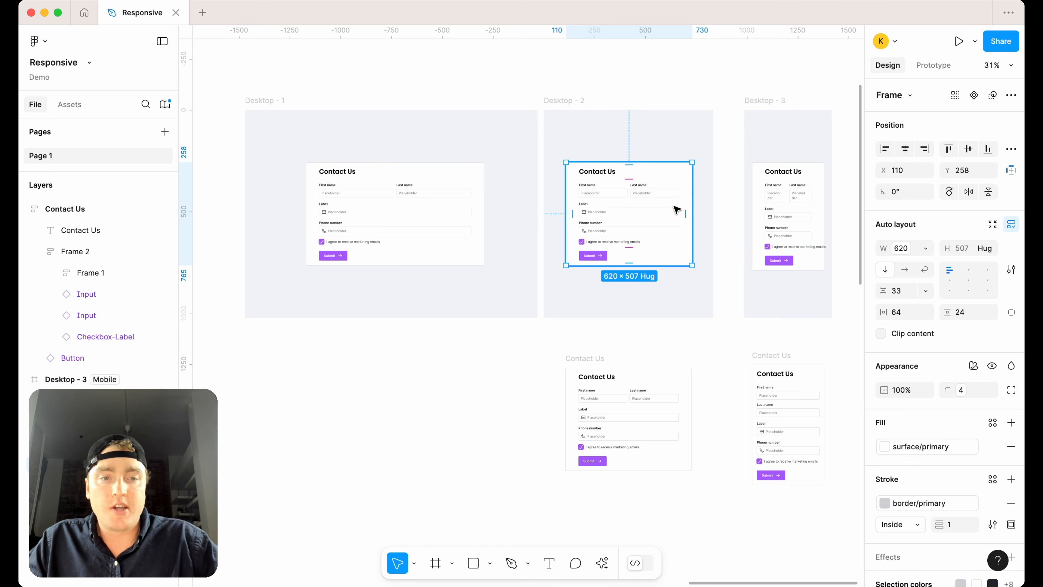
shift+click(768, 213)
key(Delete)
Apply the form horizontal spacing variable to the horizontal padding of Desktop - 1's Contact Us form and copy the form into Desktop - 2 and Desktop - 3
click(467, 195)
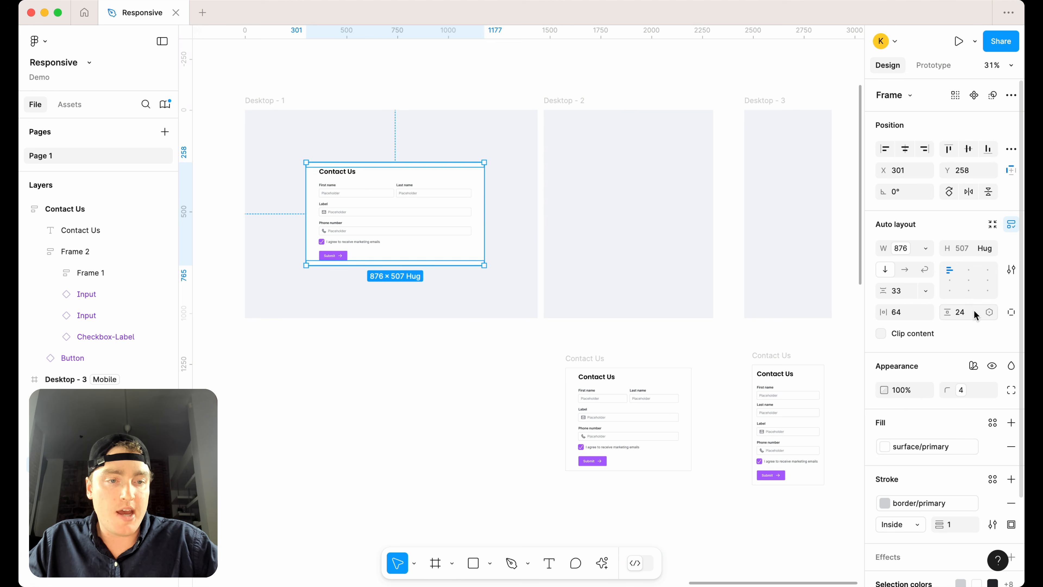
click(925, 312)
text(hor)
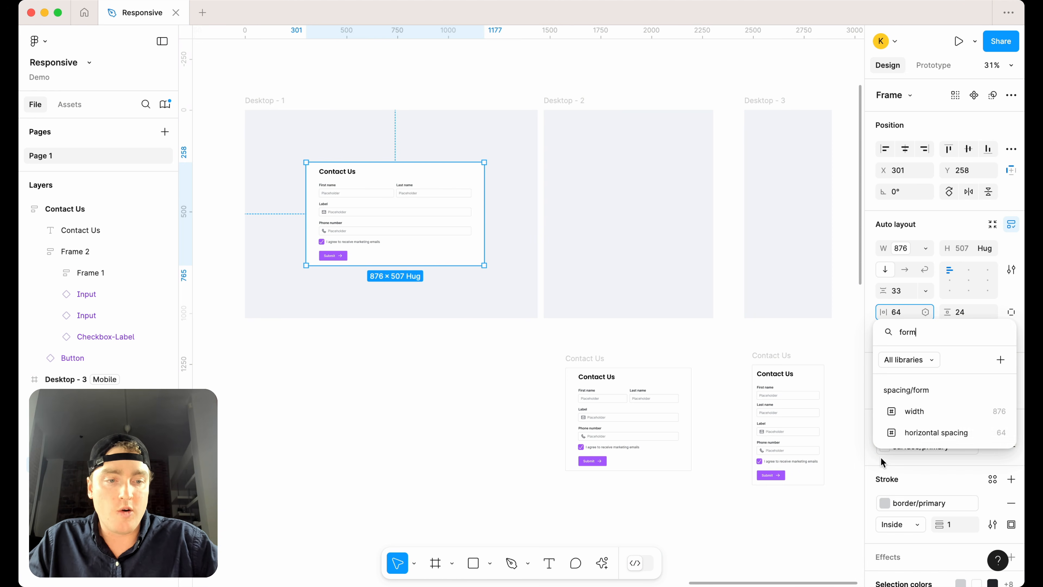
click(899, 443)
drag(410, 217, 744, 215)
scroll(607, 213, right, 2)
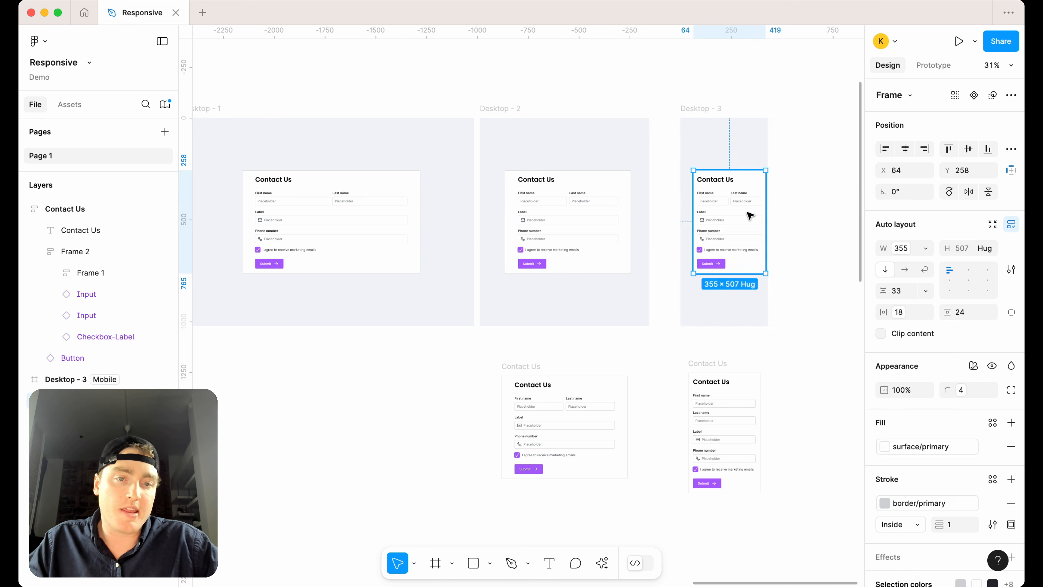
Try replacing Desktop - 3's Contact Us form with a copy of the one in Desktop - 2
key(Delete)
click(541, 226)
drag(616, 226, 717, 220)
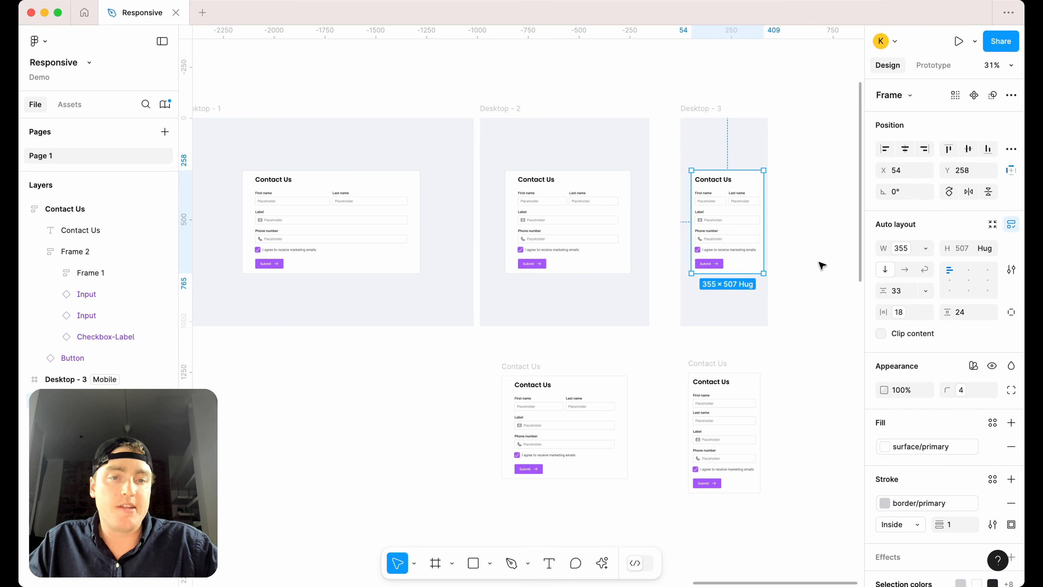
click(815, 233)
drag(738, 231, 734, 231)
Replace Desktop - 3's Contact Us form with a new copy of Desktop - 2's form, placed at X 38, Y 258
key(Delete)
click(558, 221)
drag(558, 221, 735, 218)
scroll(726, 205, up, 3)
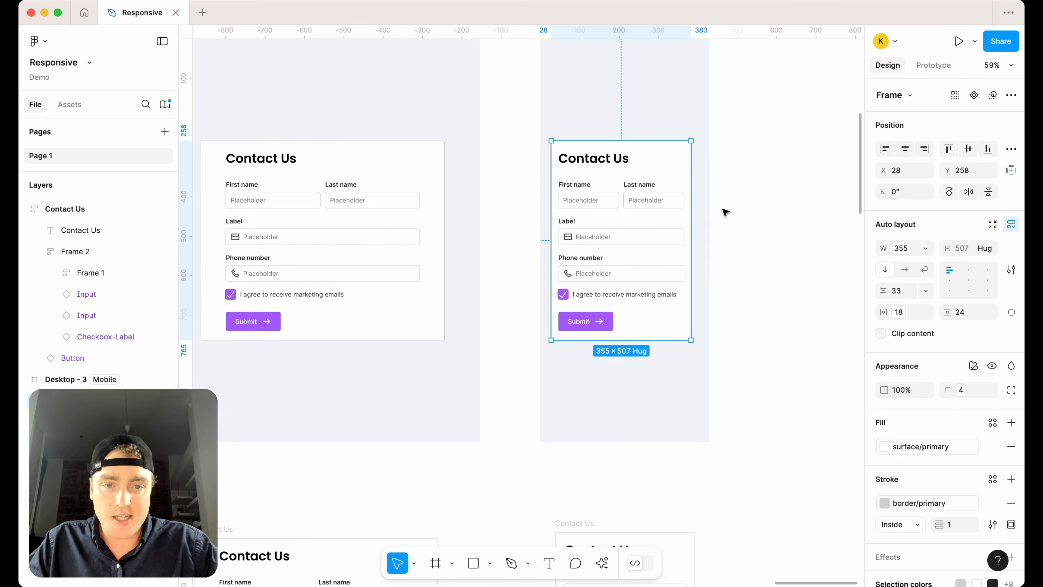
drag(650, 212, 652, 212)
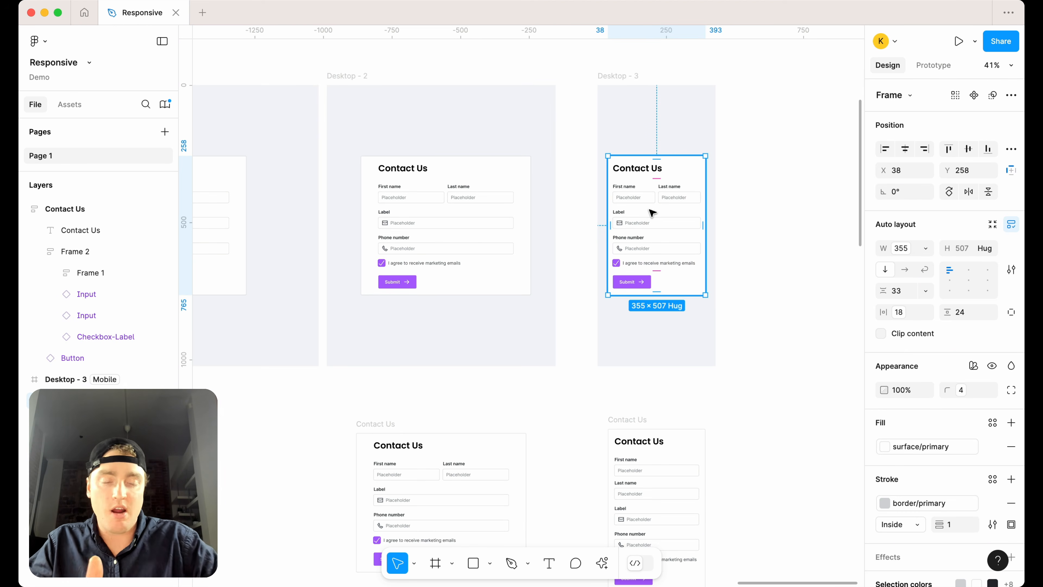
Centre the Contact Us form horizontally in the Desktop - 3 frame and deselect it
click(740, 133)
scroll(760, 133, down, 5)
click(703, 170)
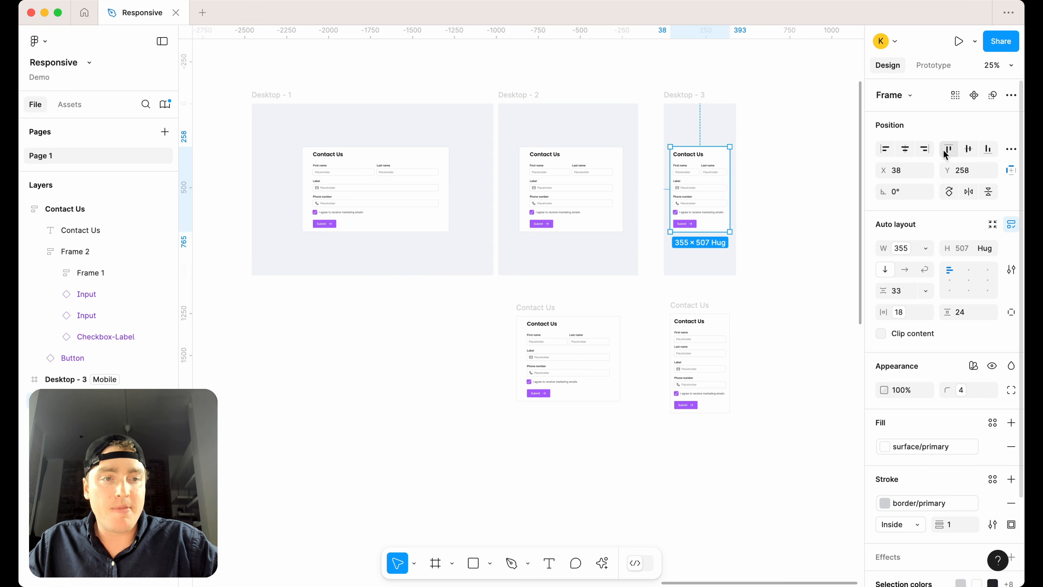
click(901, 147)
click(789, 128)
scroll(789, 128, left, 1)
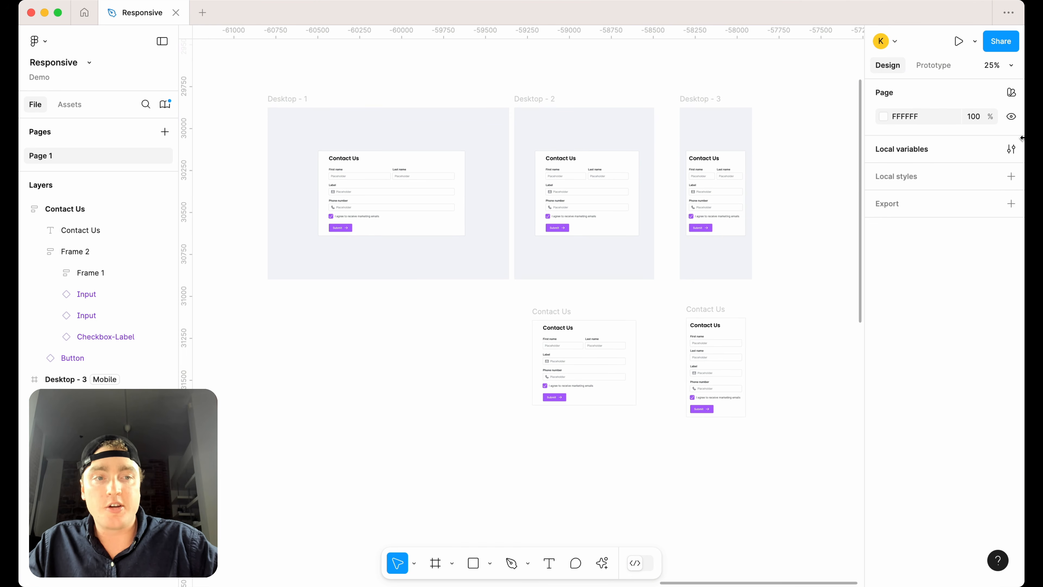
Review the form and jumper variable groups under spacing across the Desktop, Tablet and Mobile modes
click(1011, 150)
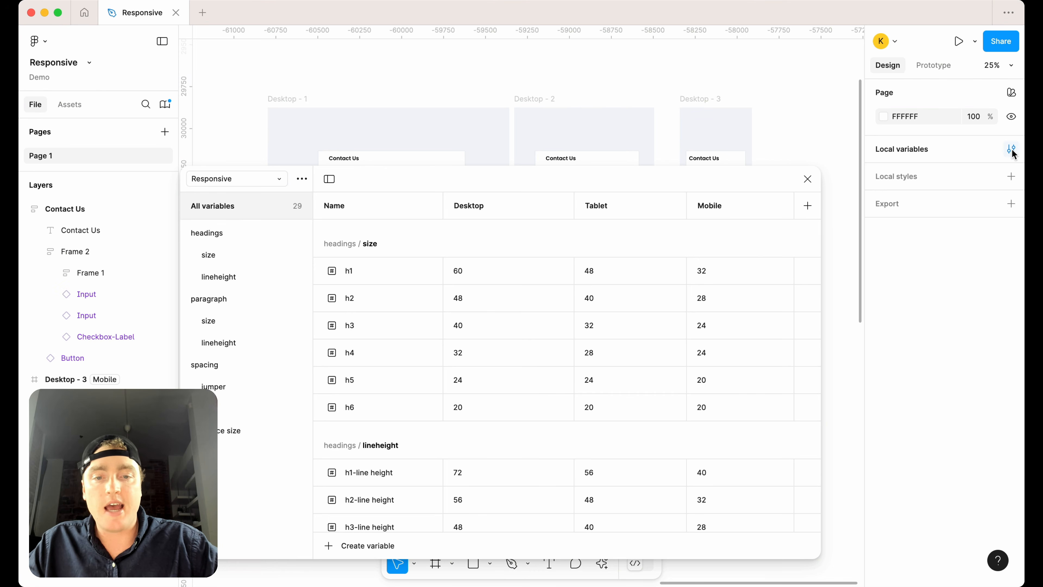
click(249, 407)
drag(438, 179, 446, 146)
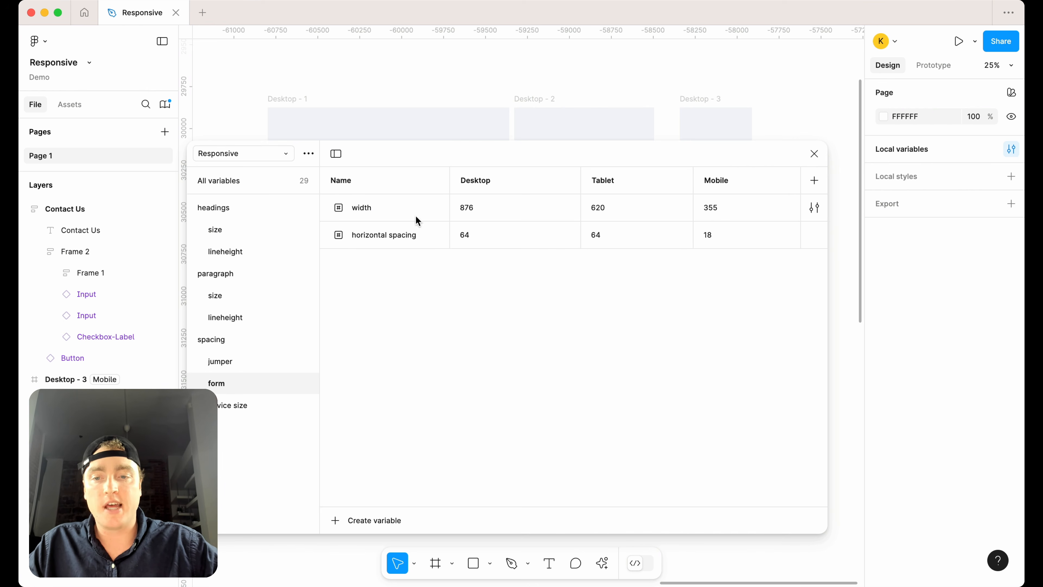
click(243, 364)
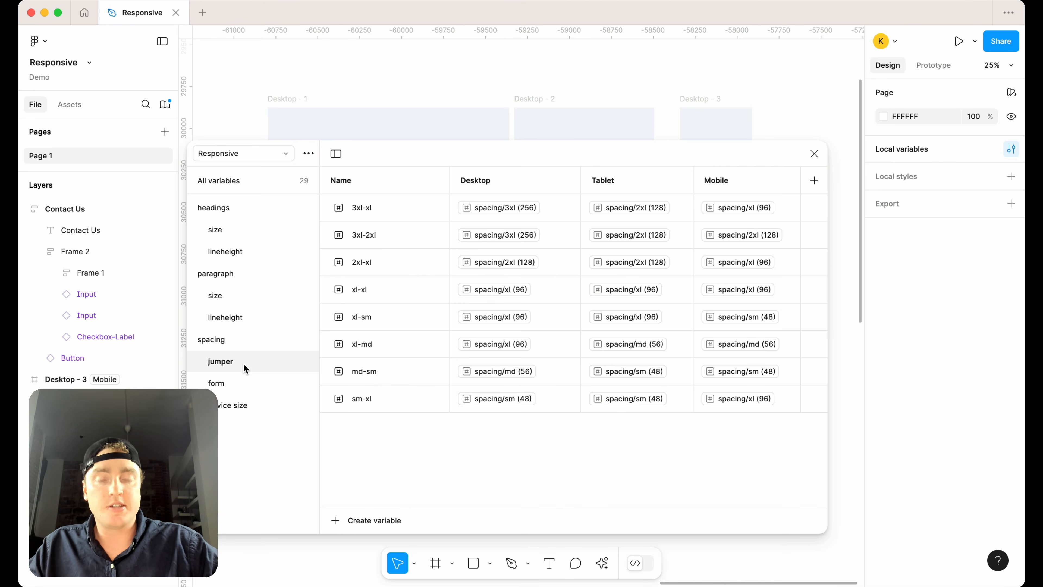
click(238, 382)
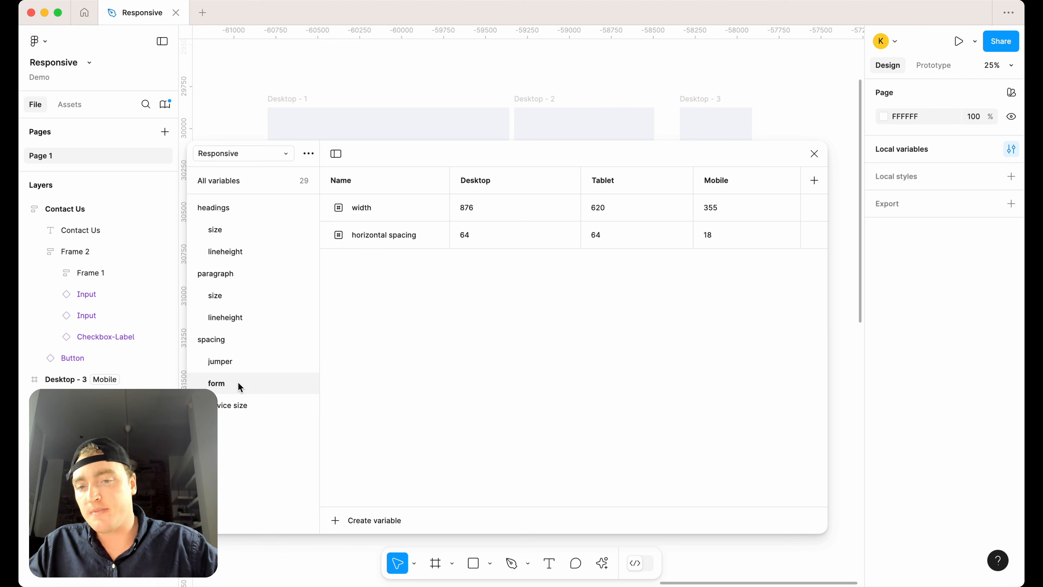